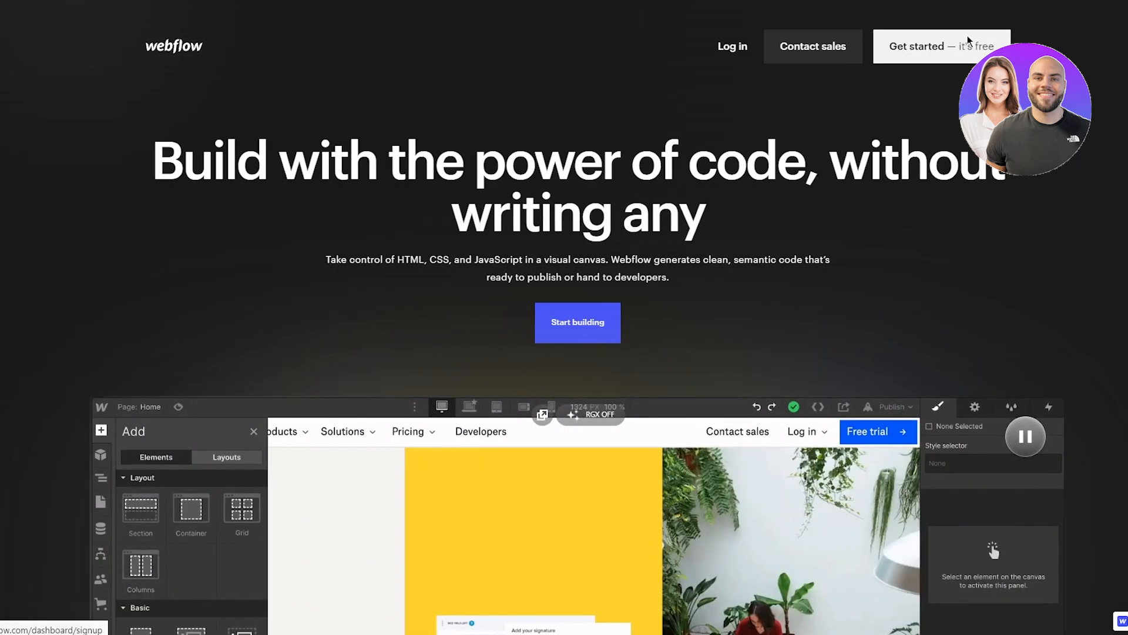
Step: Start a free signup and submit the copied temporary email address
{"action": "left_click", "coordinate": [967, 40]}
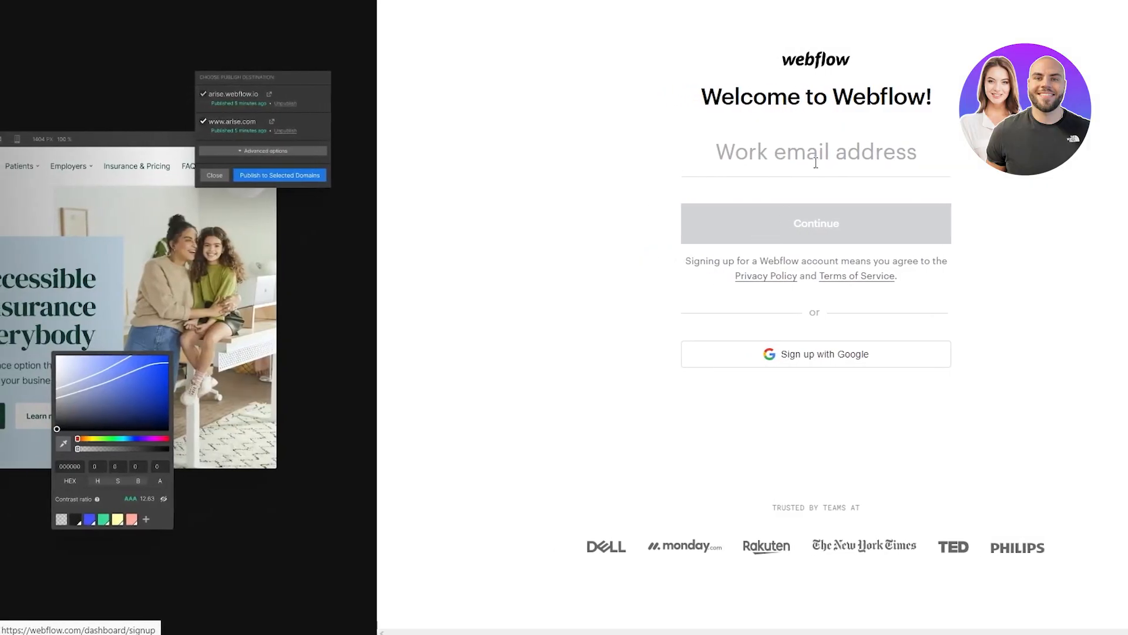
{"action": "left_click", "coordinate": [816, 163]}
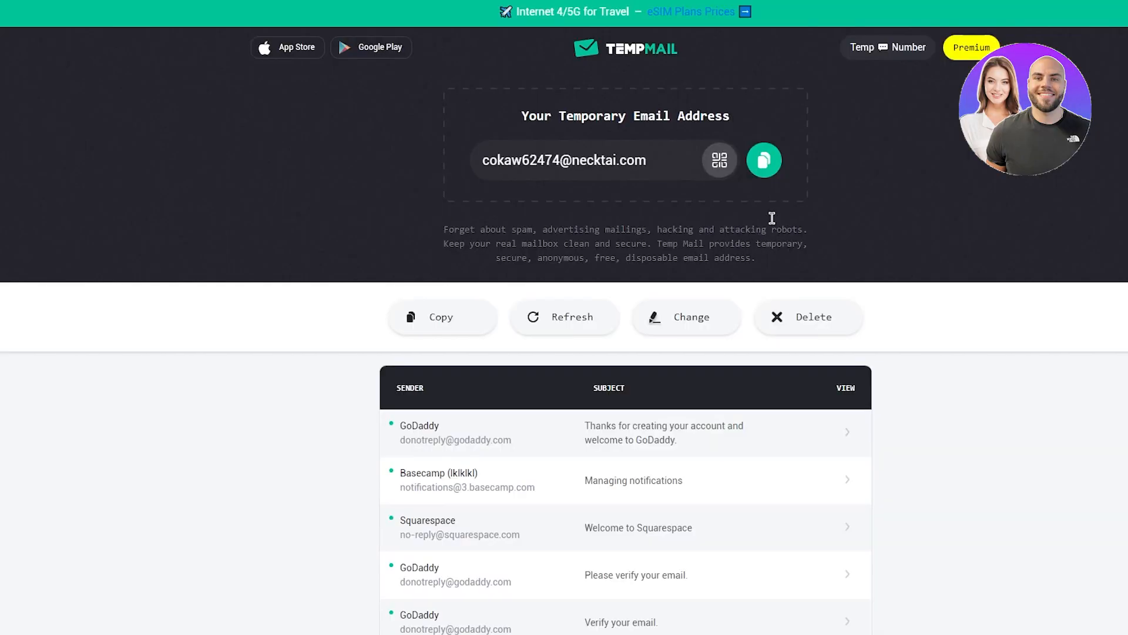
{"action": "left_click", "coordinate": [764, 160]}
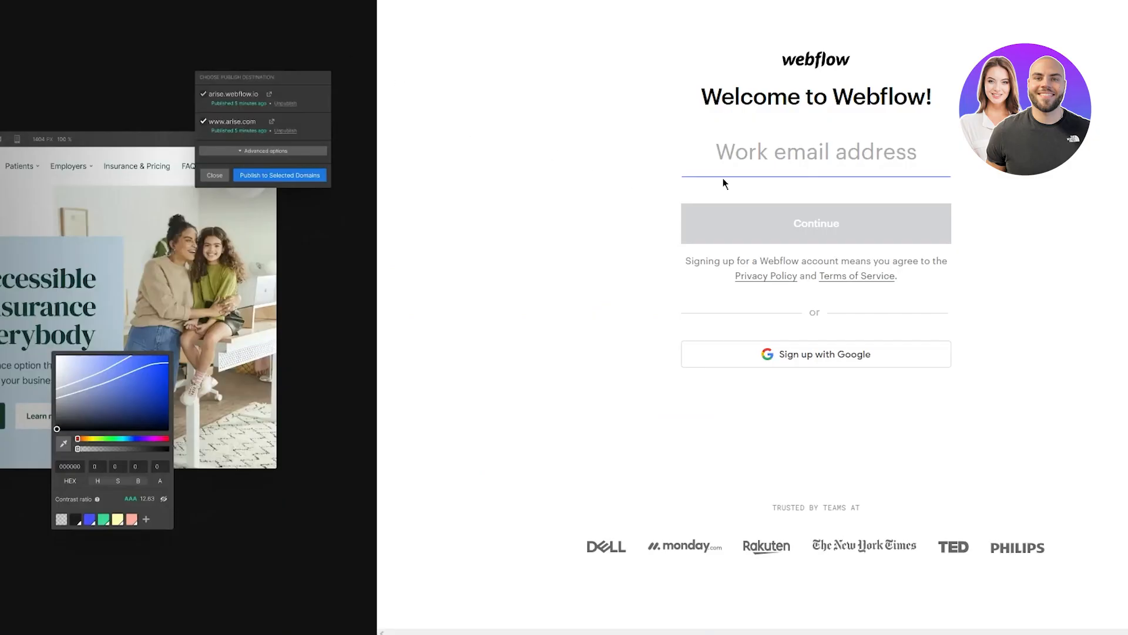
{"action": "left_click", "coordinate": [756, 165]}
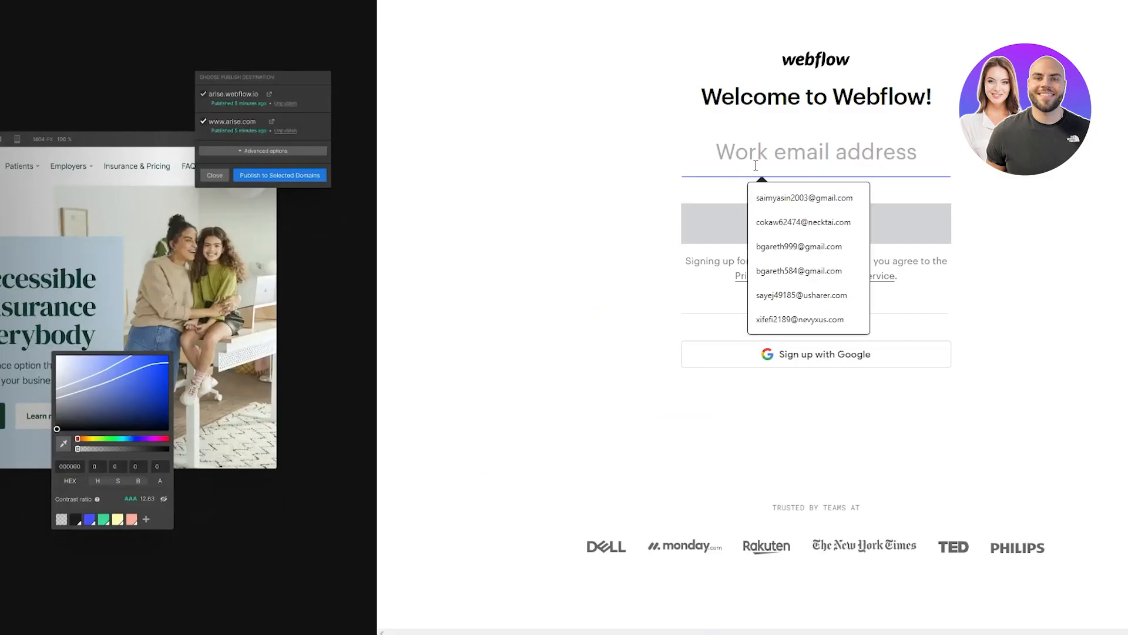
{"action": "key", "text": "ctrl+v"}
{"action": "left_click", "coordinate": [786, 221]}
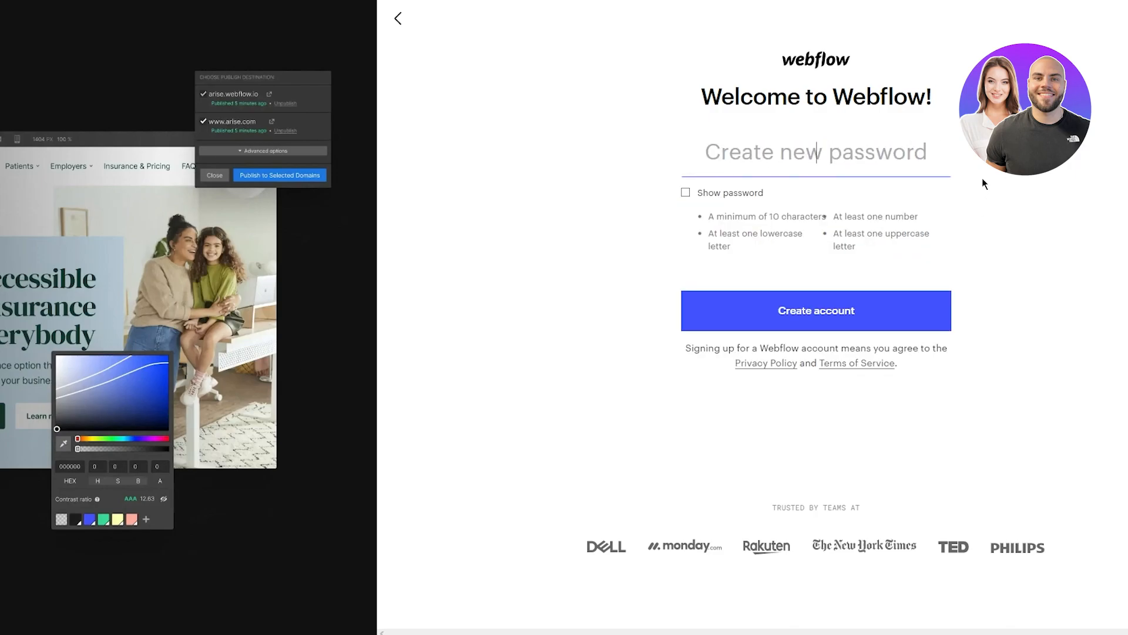
Step: Set a 10-character account password and create the account
{"action": "type", "text": "Pass"}
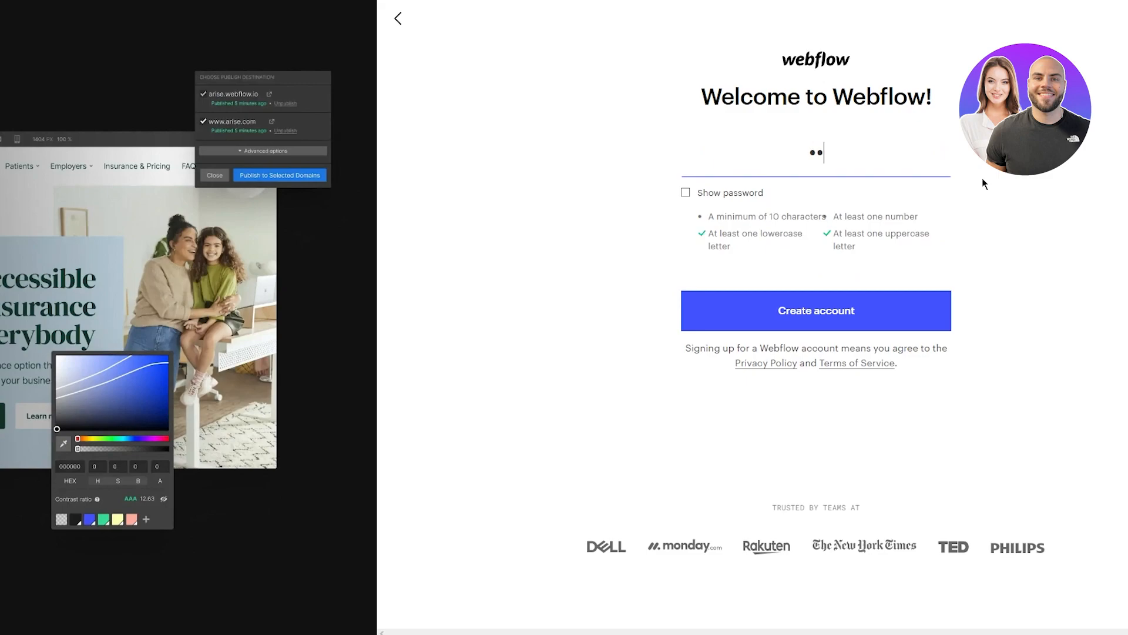
{"action": "type", "text": "12345"}
{"action": "left_click", "coordinate": [801, 310]}
{"action": "left_click", "coordinate": [914, 156]}
{"action": "type", "text": "6"}
{"action": "key", "text": "Return"}
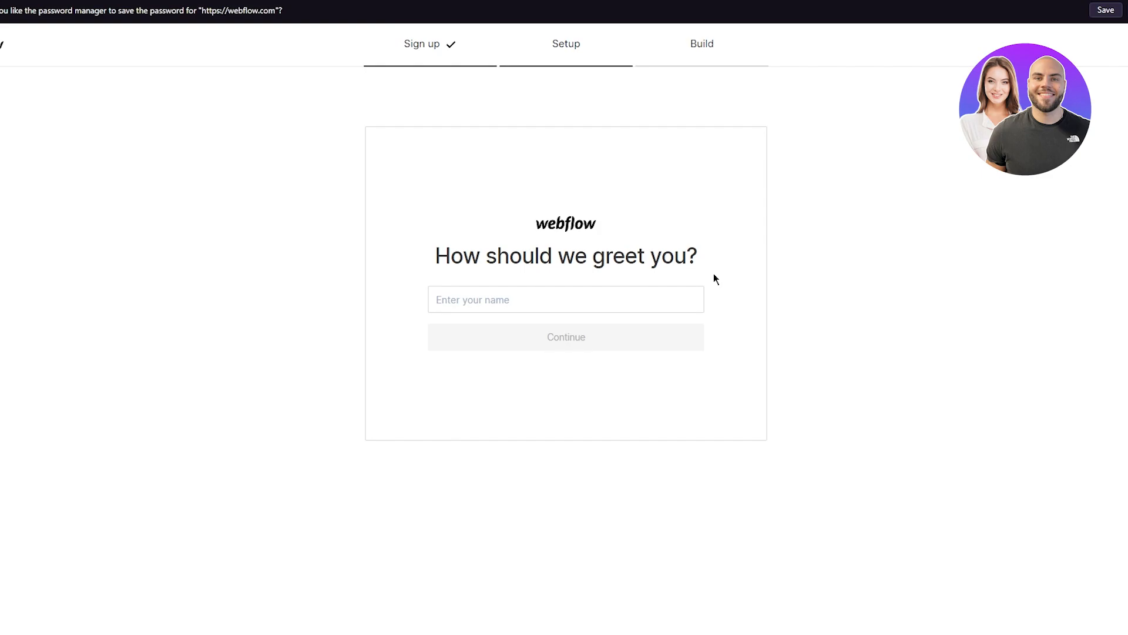
Step: Enter your first name as the greeting name and continue
{"action": "left_click", "coordinate": [655, 297]}
{"action": "type", "text": "John"}
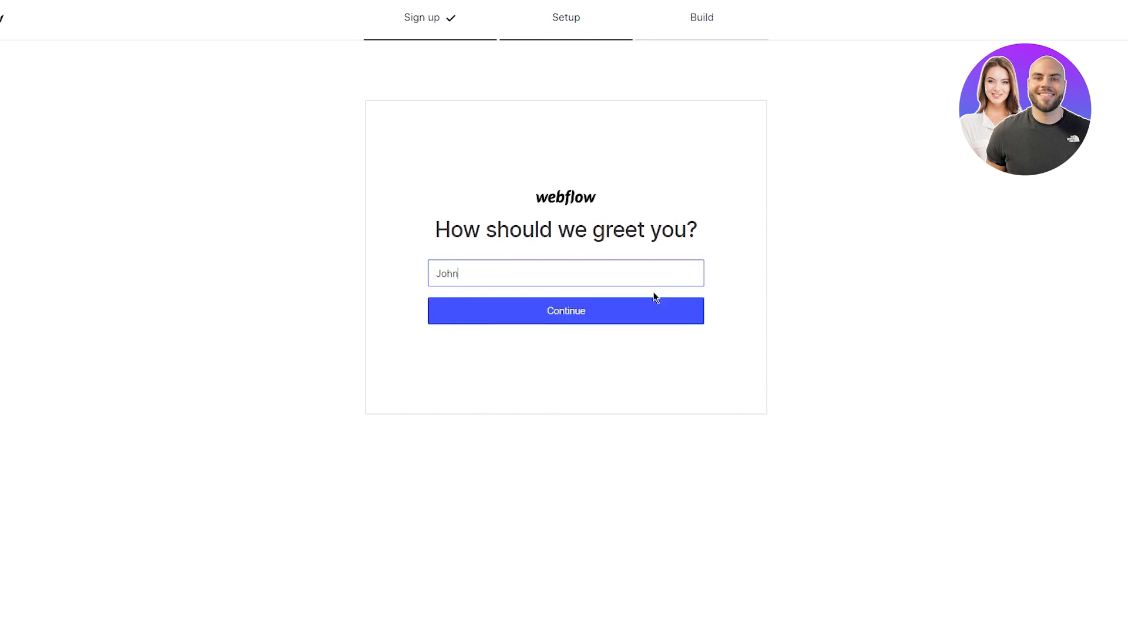
{"action": "left_click", "coordinate": [560, 321]}
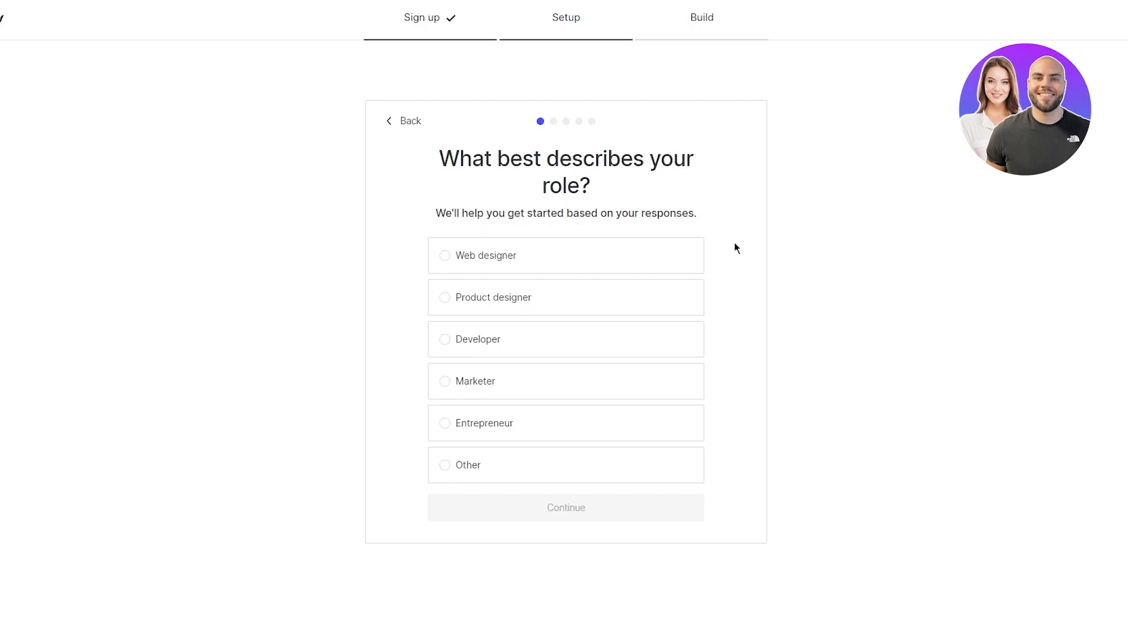
Step: Answer Web designer, building for My business and Myself, and unfamiliar with HTML/CSS
{"action": "left_click", "coordinate": [546, 261]}
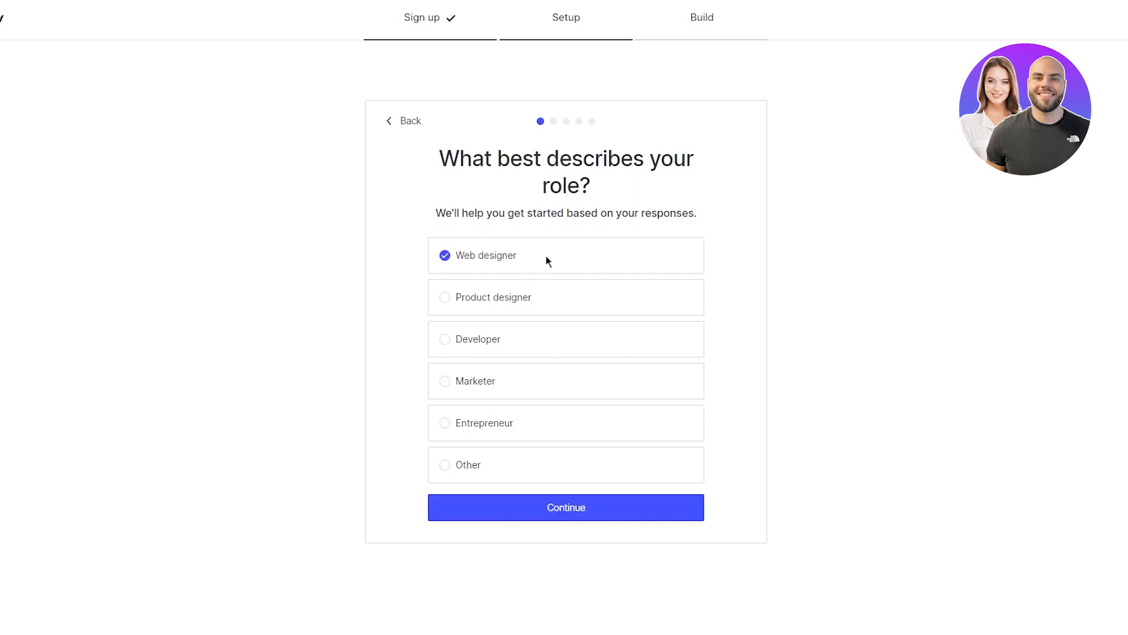
{"action": "left_click", "coordinate": [571, 506]}
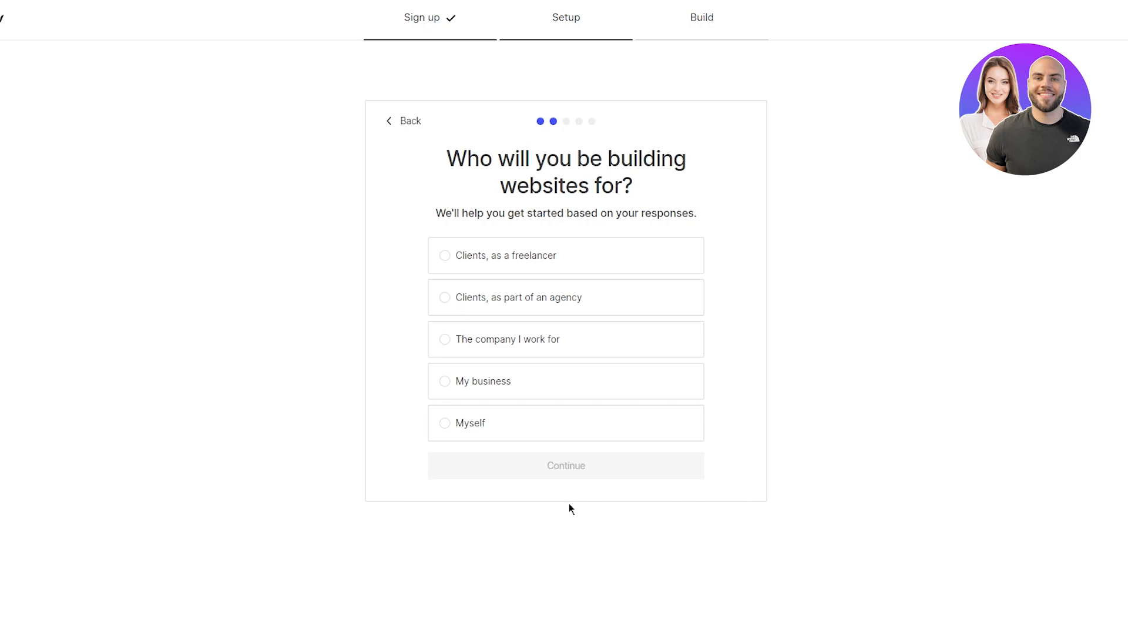
{"action": "left_click", "coordinate": [506, 397]}
{"action": "left_click", "coordinate": [507, 422]}
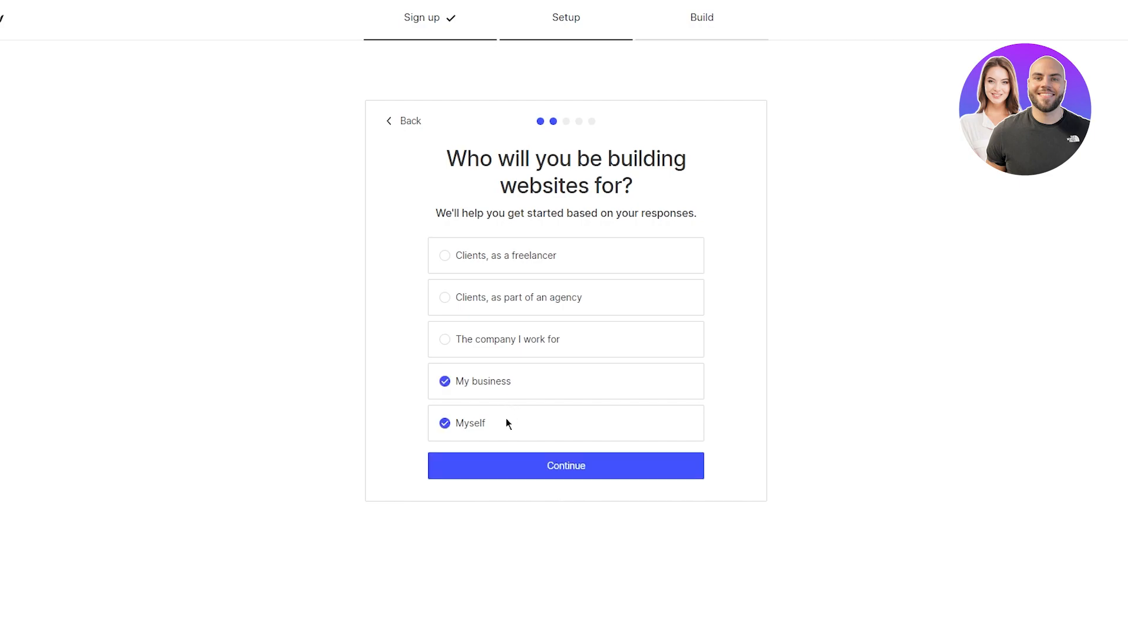
{"action": "left_click", "coordinate": [527, 470]}
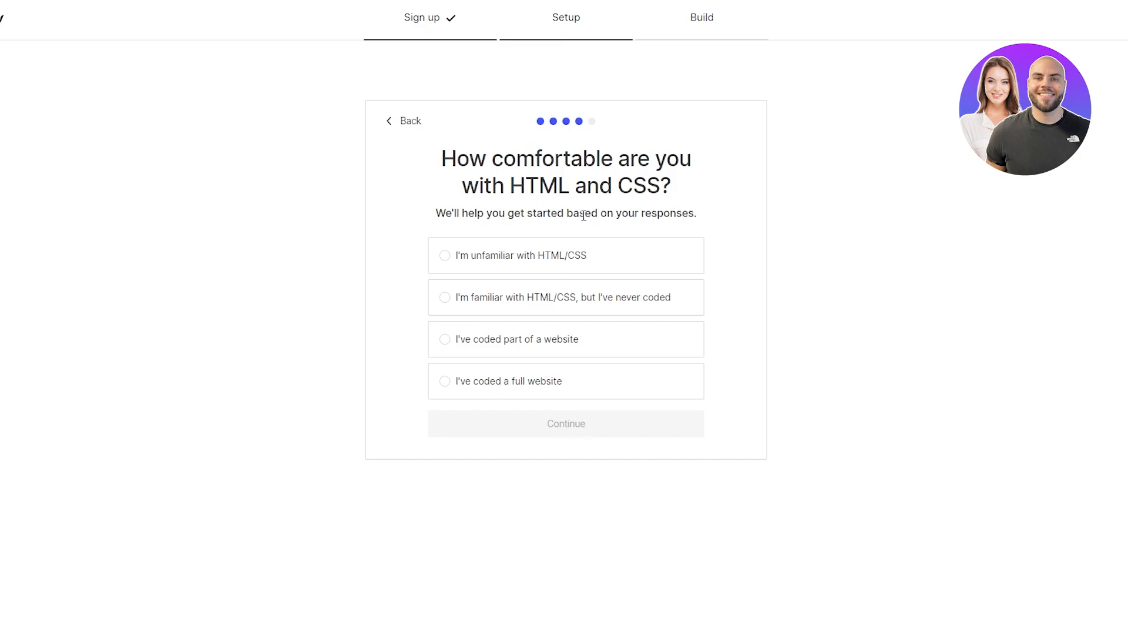
{"action": "left_click", "coordinate": [547, 297]}
{"action": "left_click", "coordinate": [606, 261]}
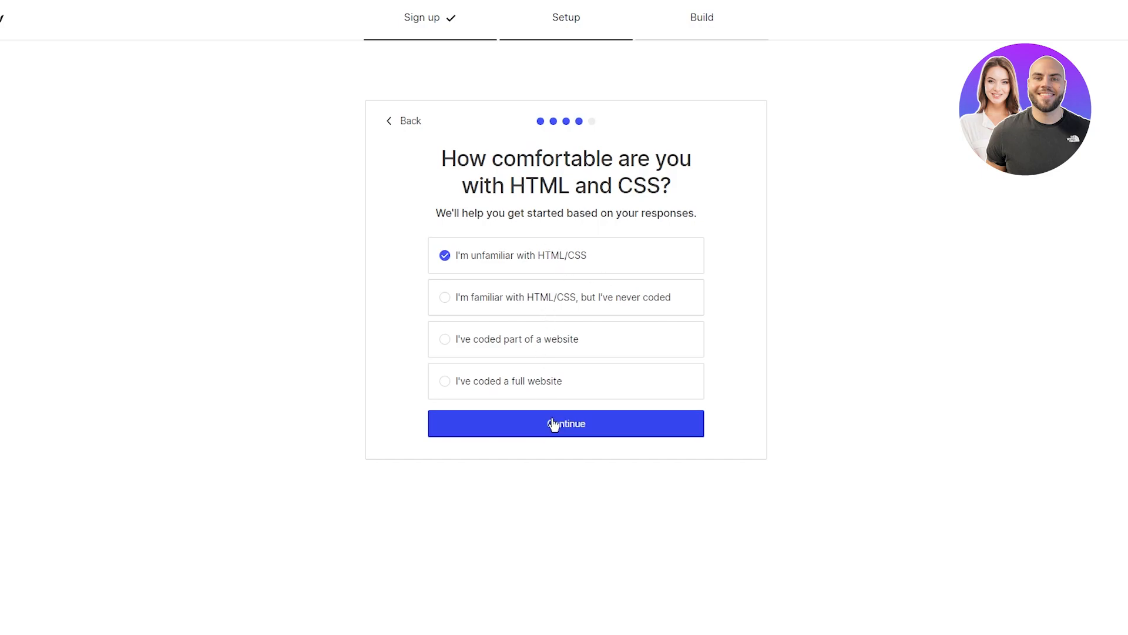
{"action": "left_click", "coordinate": [554, 426]}
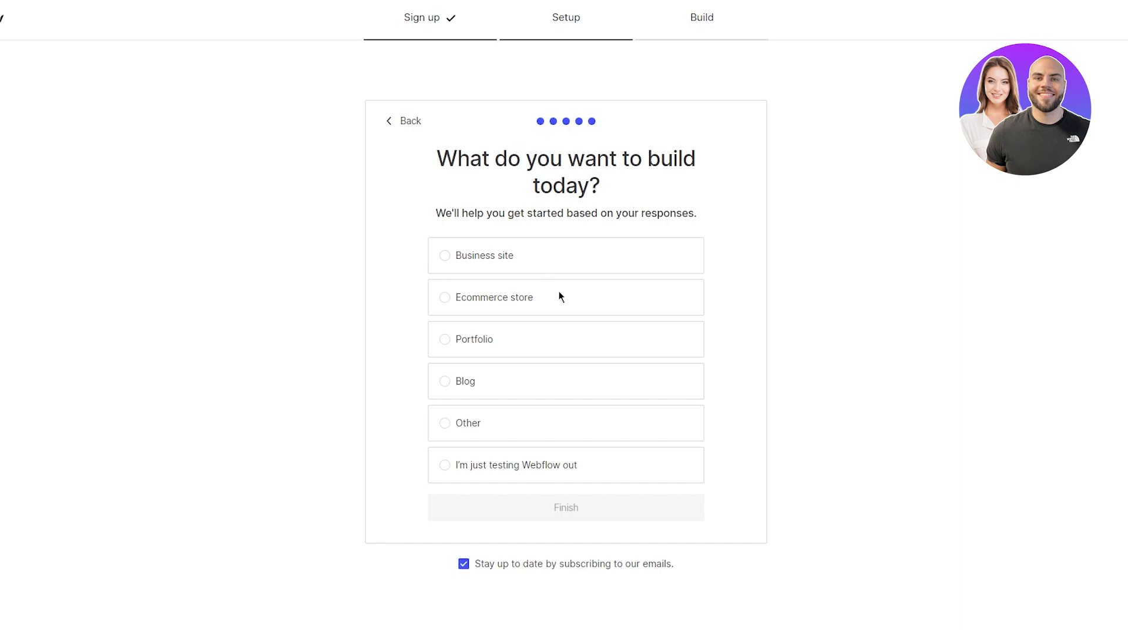
Step: Pick Business site as what to build and finish onboarding
{"action": "left_click", "coordinate": [501, 257]}
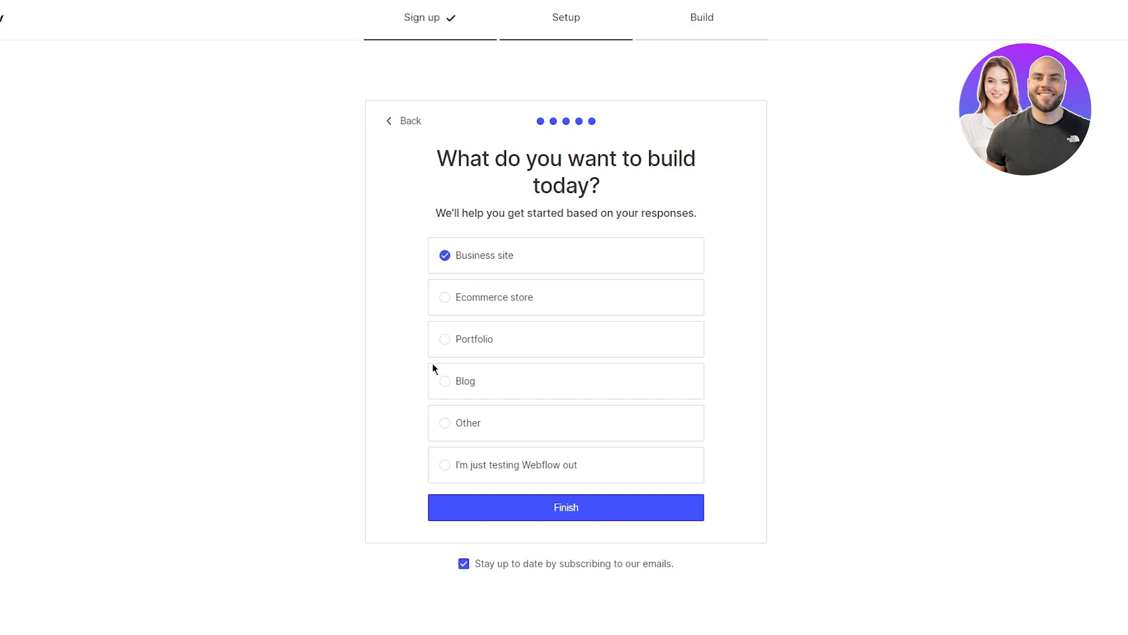
{"action": "left_click", "coordinate": [496, 516]}
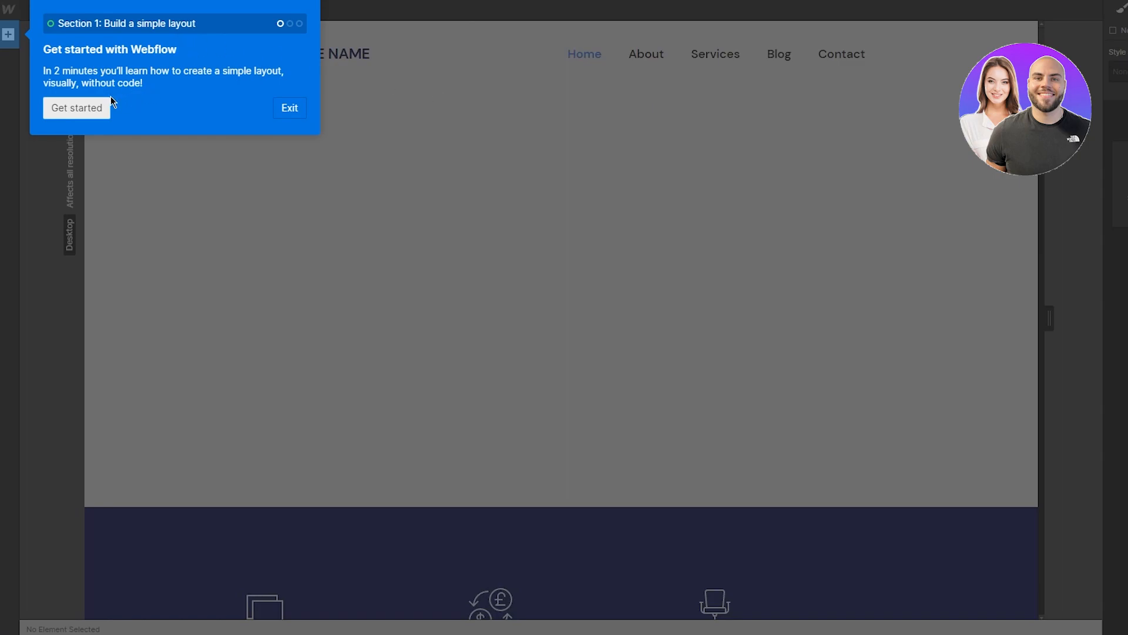
Step: Exit the 'Get started with Webflow' tutorial and confirm leaving it
{"action": "left_click", "coordinate": [291, 110]}
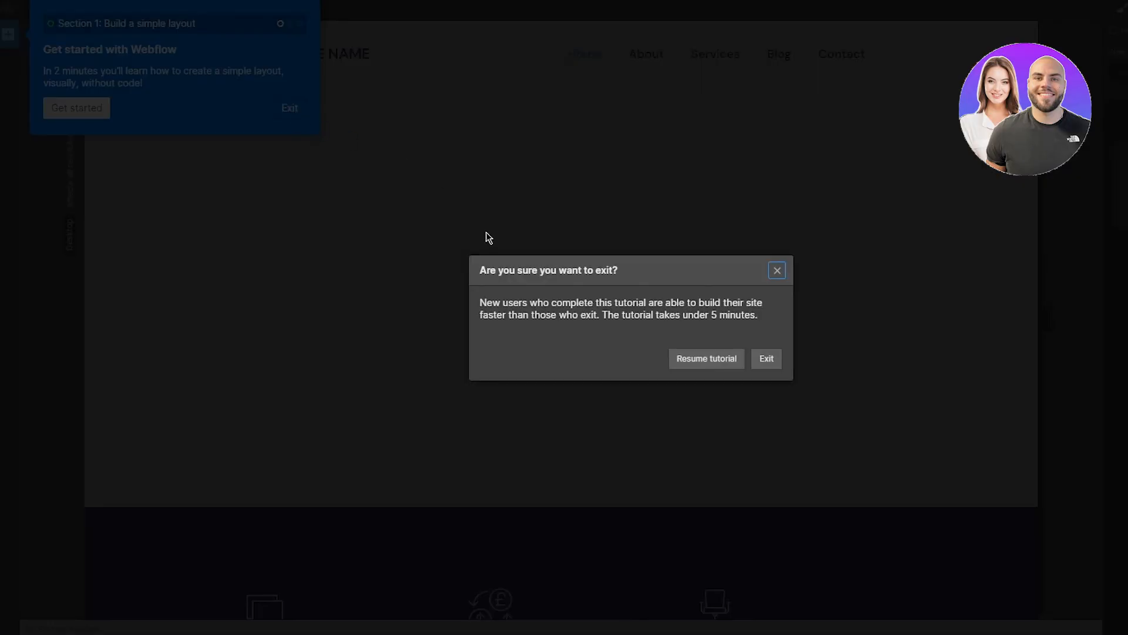
{"action": "left_click", "coordinate": [767, 360]}
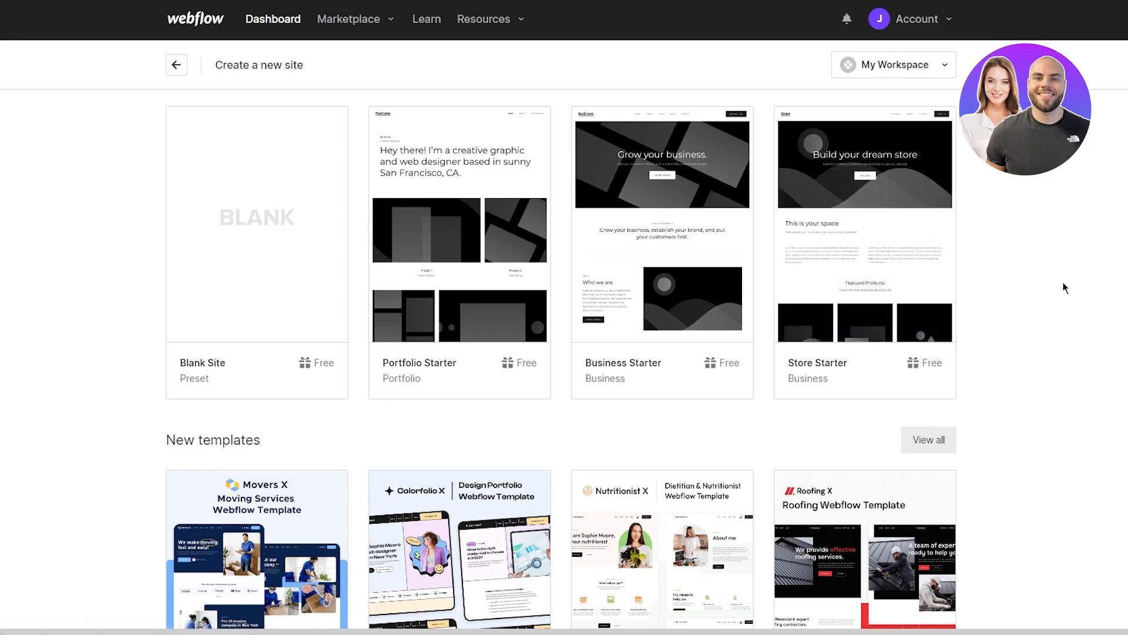
Step: Preview the Business Starter template's 'Grow your business.' homepage, then select Business Starter
{"action": "scroll", "coordinate": [1038, 238], "scroll_direction": "down", "scroll_amount": 6}
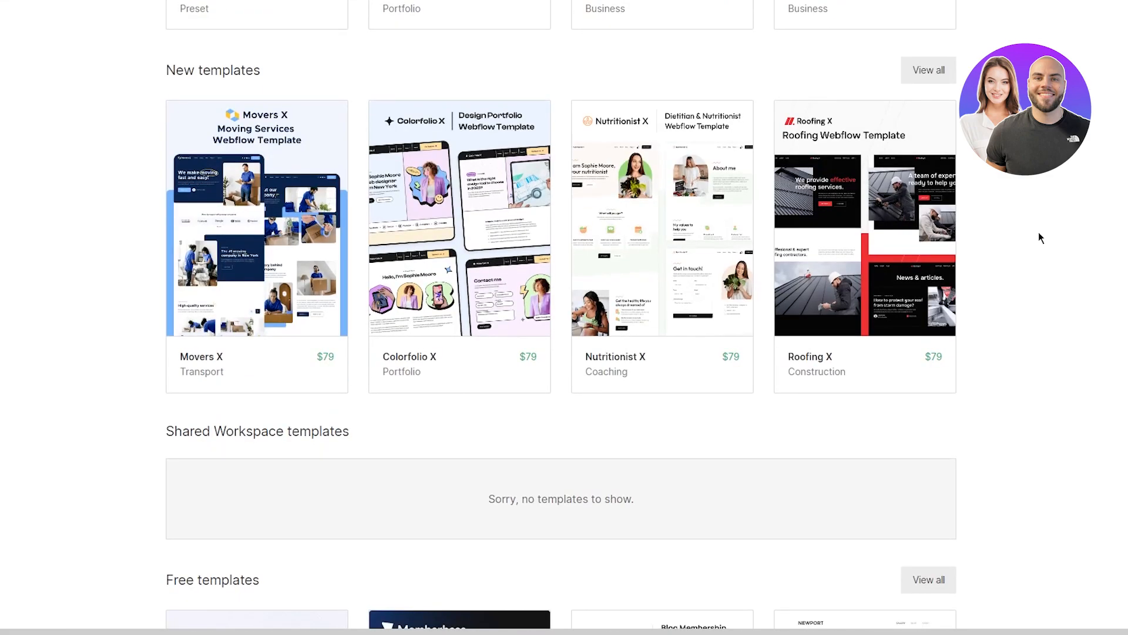
{"action": "scroll", "coordinate": [1039, 237], "scroll_direction": "up", "scroll_amount": 6}
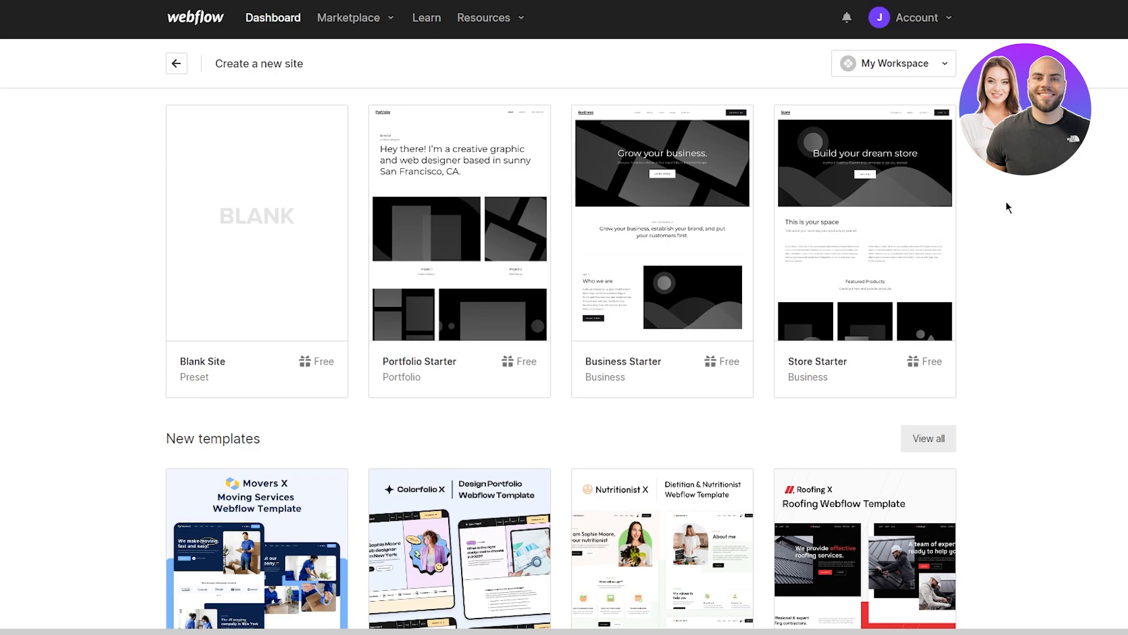
{"action": "mouse_move", "coordinate": [663, 252]}
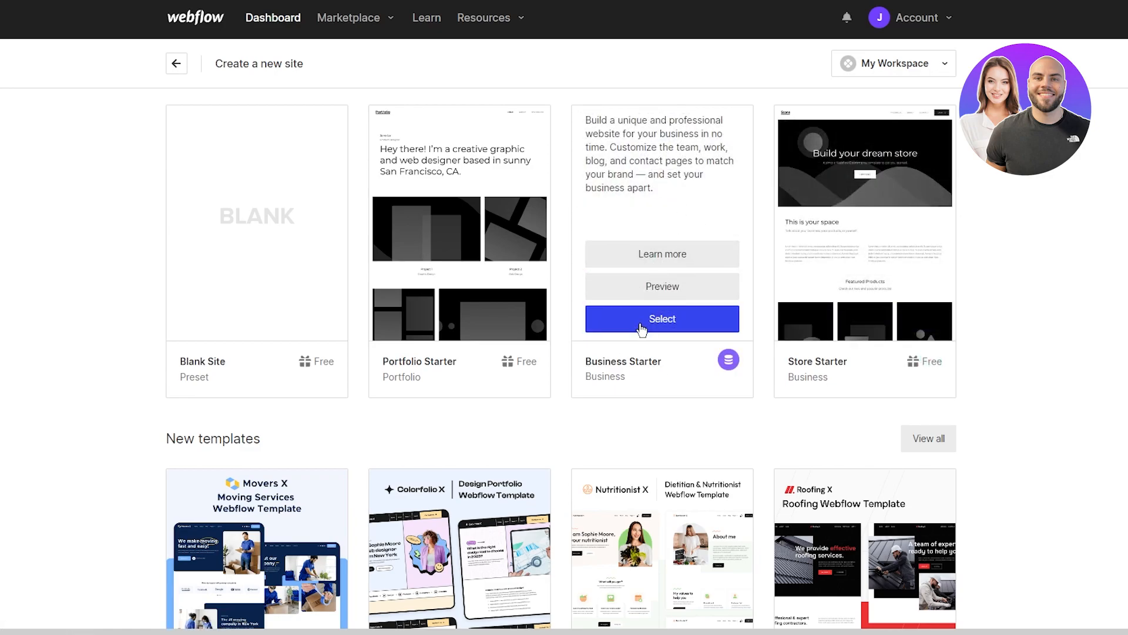
{"action": "left_click", "coordinate": [673, 297]}
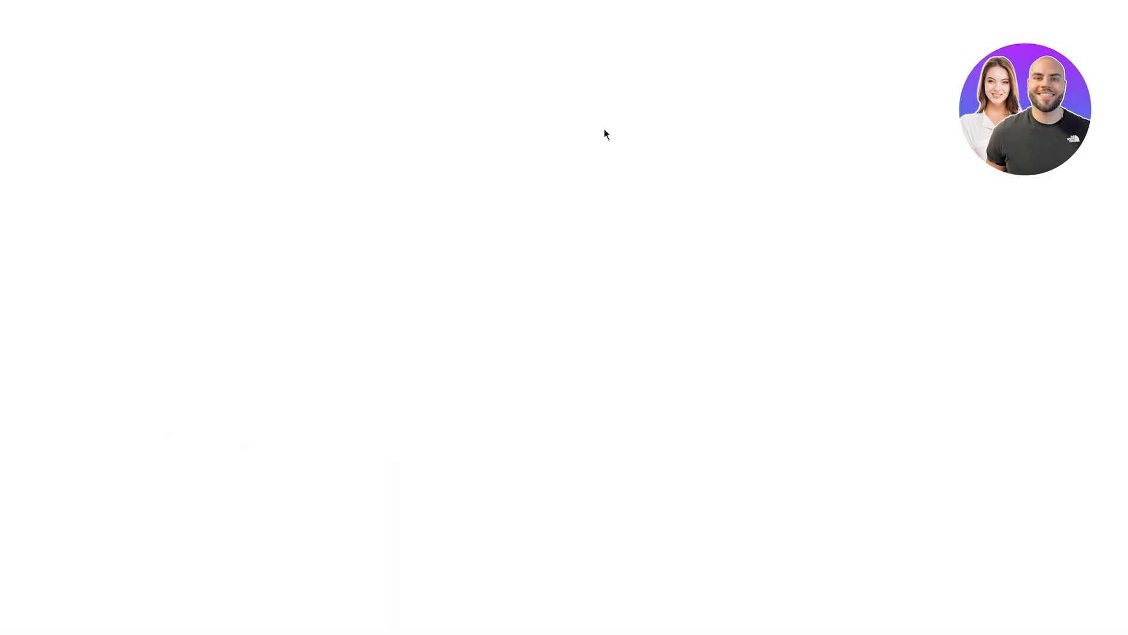
{"action": "scroll", "coordinate": [559, 305], "scroll_direction": "down", "scroll_amount": 15}
{"action": "scroll", "coordinate": [559, 305], "scroll_direction": "down", "scroll_amount": 10}
{"action": "scroll", "coordinate": [559, 305], "scroll_direction": "up", "scroll_amount": 20}
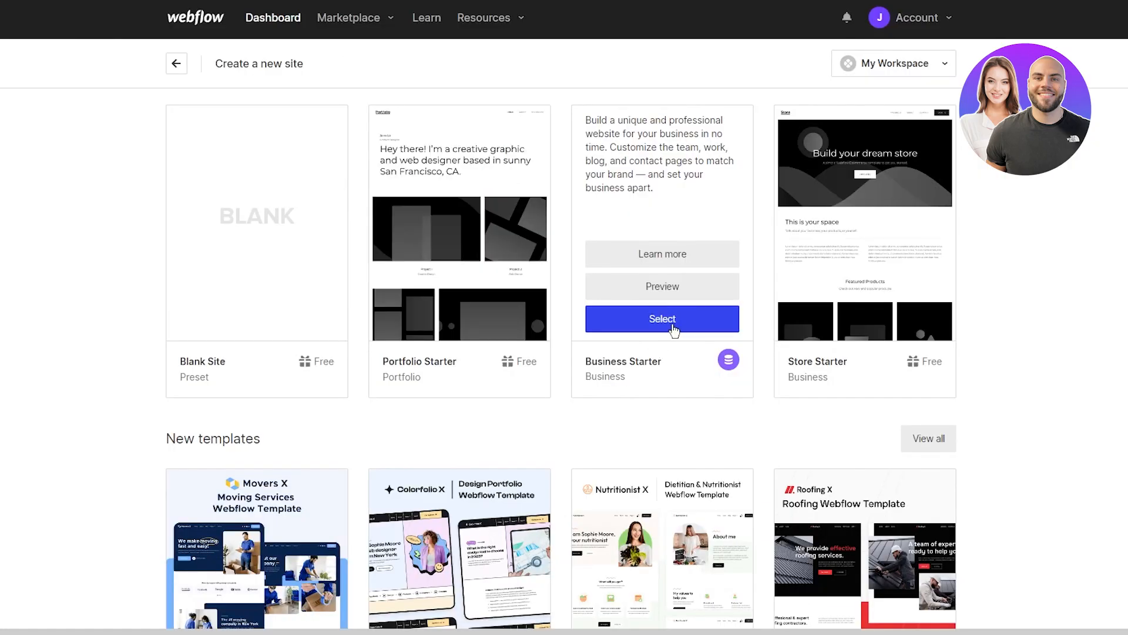
{"action": "left_click", "coordinate": [670, 319]}
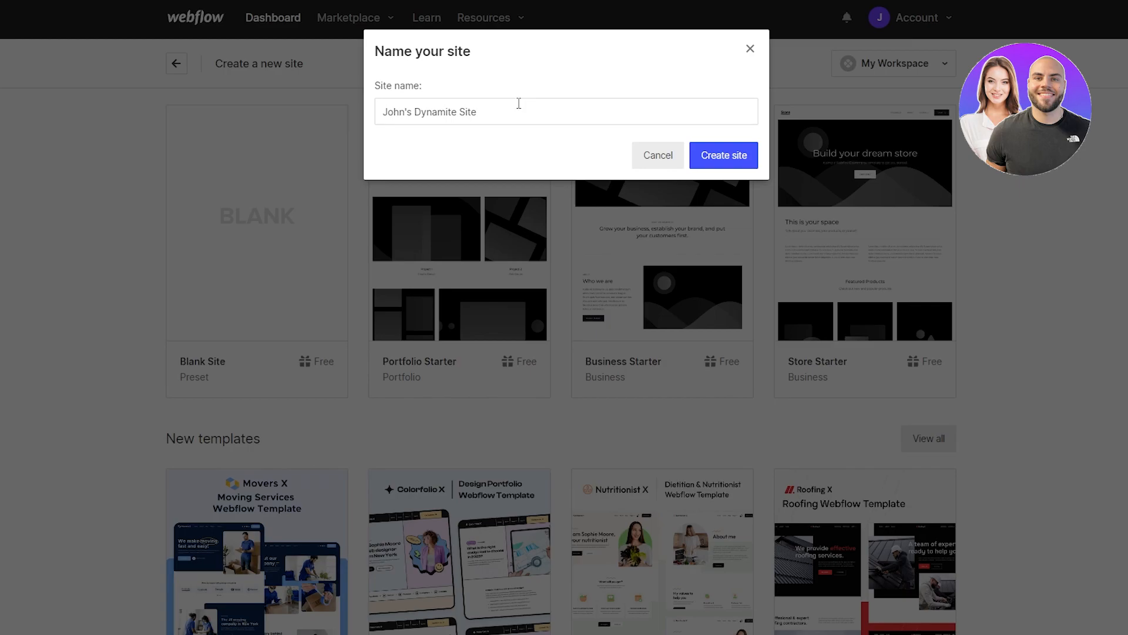
Step: Create the Business Starter site under its suggested default name
{"action": "left_click", "coordinate": [721, 158]}
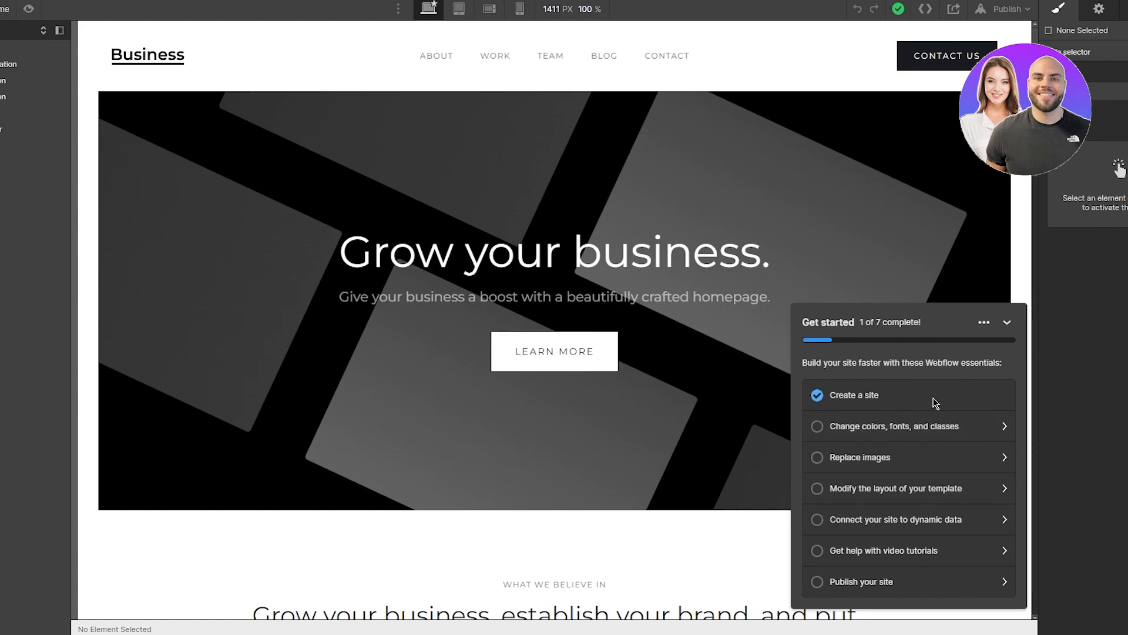
Step: Complete the colours, fonts and classes item, then collapse the Get started checklist
{"action": "left_click", "coordinate": [902, 438]}
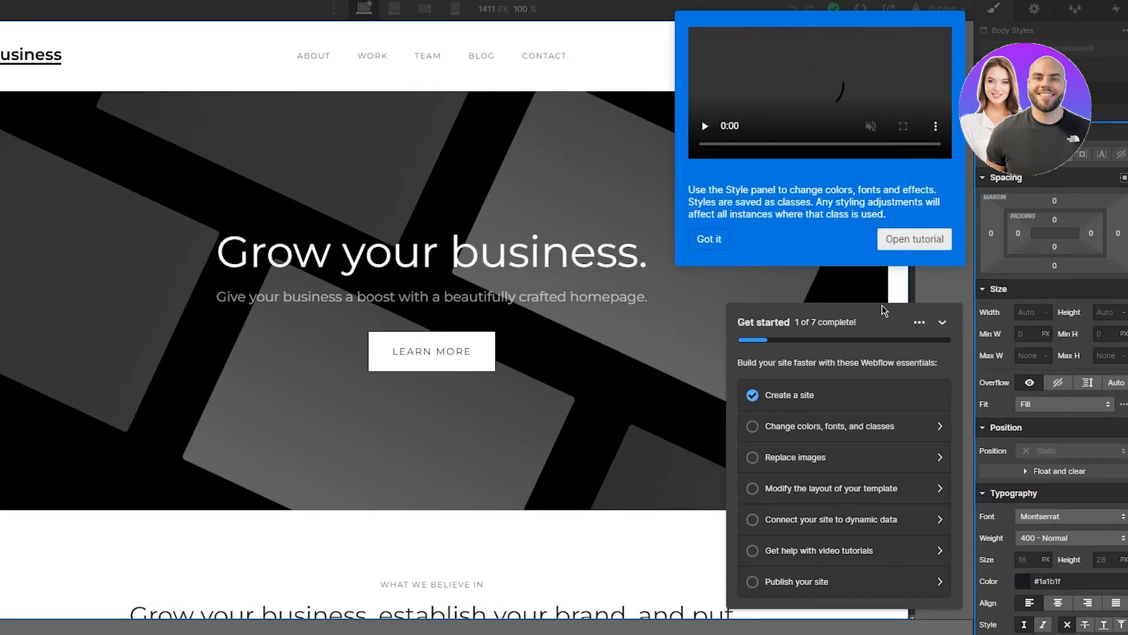
{"action": "left_click", "coordinate": [709, 239]}
{"action": "scroll", "coordinate": [1071, 328], "scroll_direction": "down", "scroll_amount": 5}
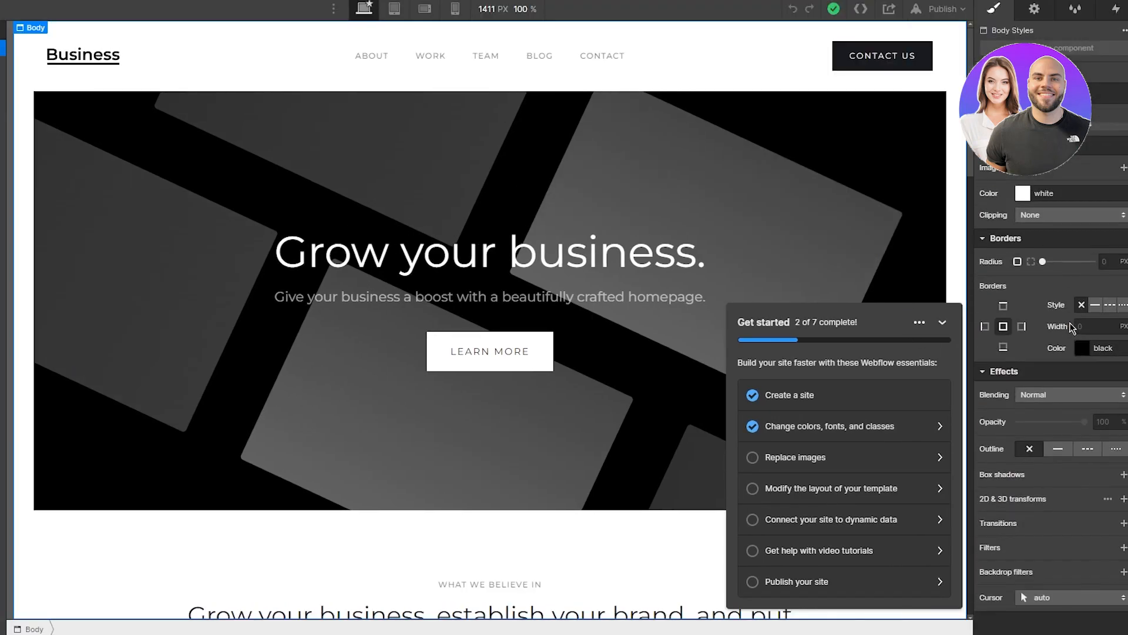
{"action": "scroll", "coordinate": [1058, 306], "scroll_direction": "up", "scroll_amount": 5}
{"action": "scroll", "coordinate": [1050, 291], "scroll_direction": "down", "scroll_amount": 5}
{"action": "scroll", "coordinate": [1050, 290], "scroll_direction": "up", "scroll_amount": 5}
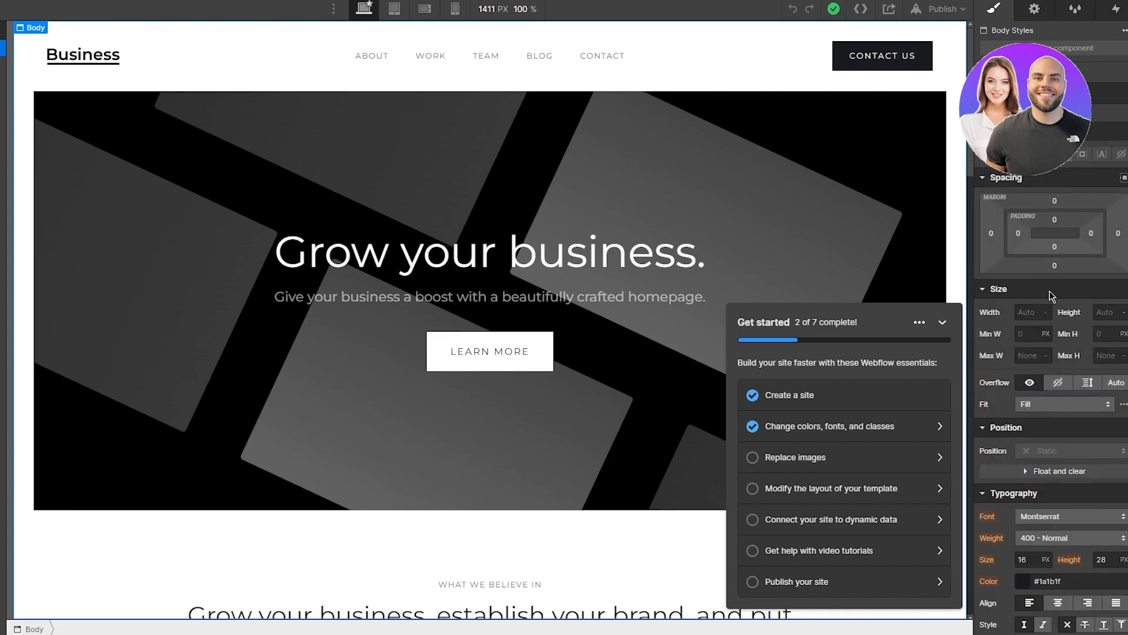
{"action": "scroll", "coordinate": [1050, 291], "scroll_direction": "down", "scroll_amount": 5}
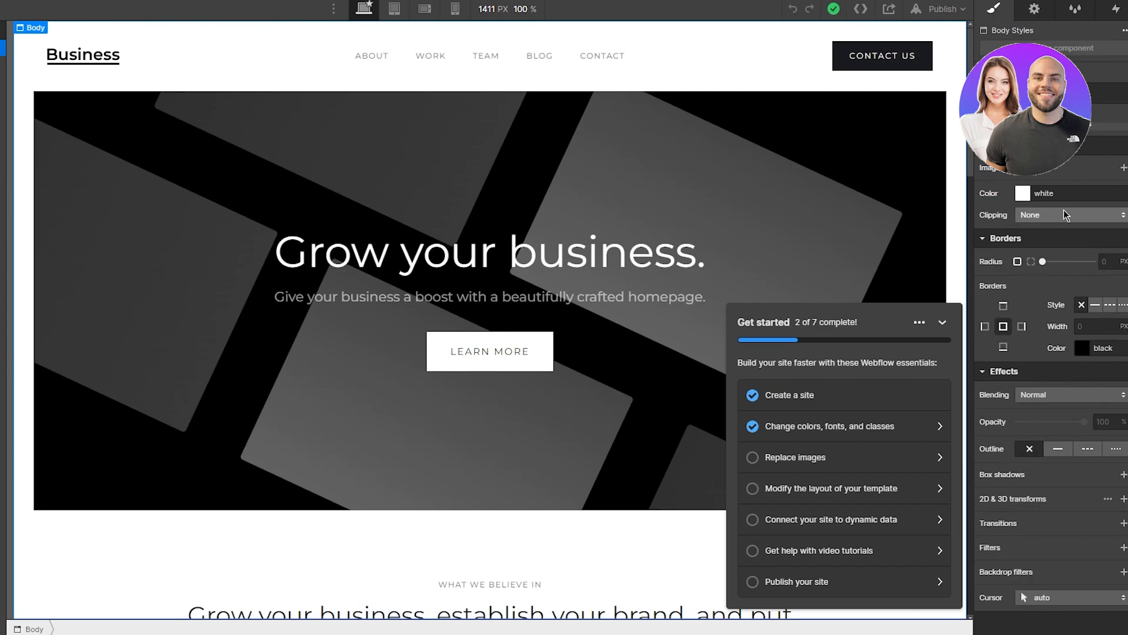
{"action": "scroll", "coordinate": [1064, 213], "scroll_direction": "up", "scroll_amount": 5}
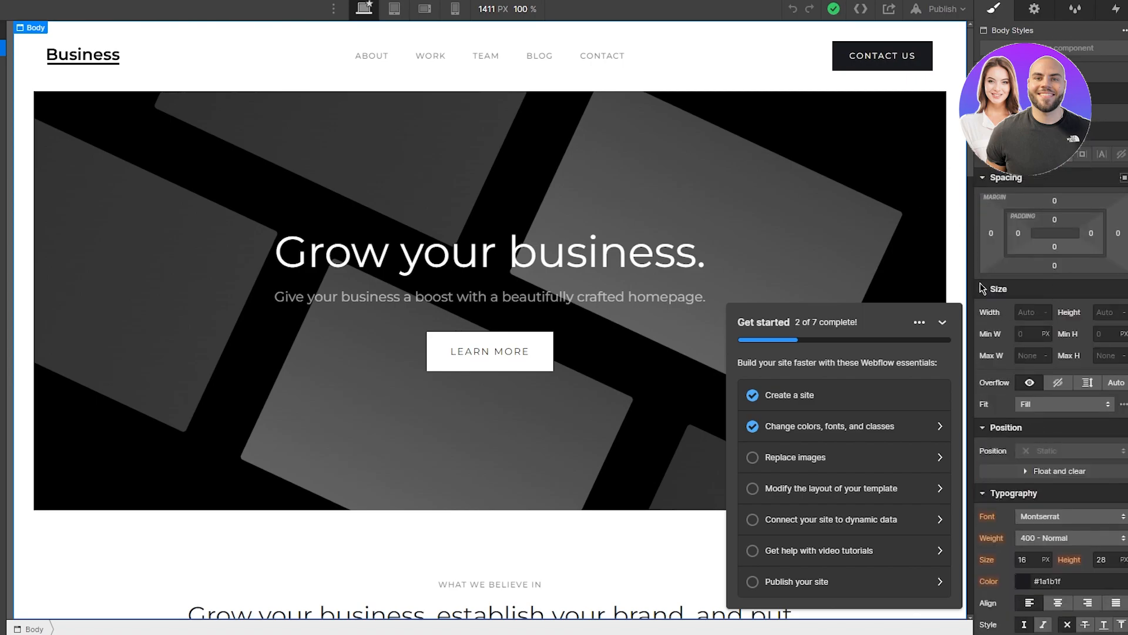
{"action": "scroll", "coordinate": [1115, 202], "scroll_direction": "down", "scroll_amount": 4}
{"action": "scroll", "coordinate": [1115, 201], "scroll_direction": "up", "scroll_amount": 4}
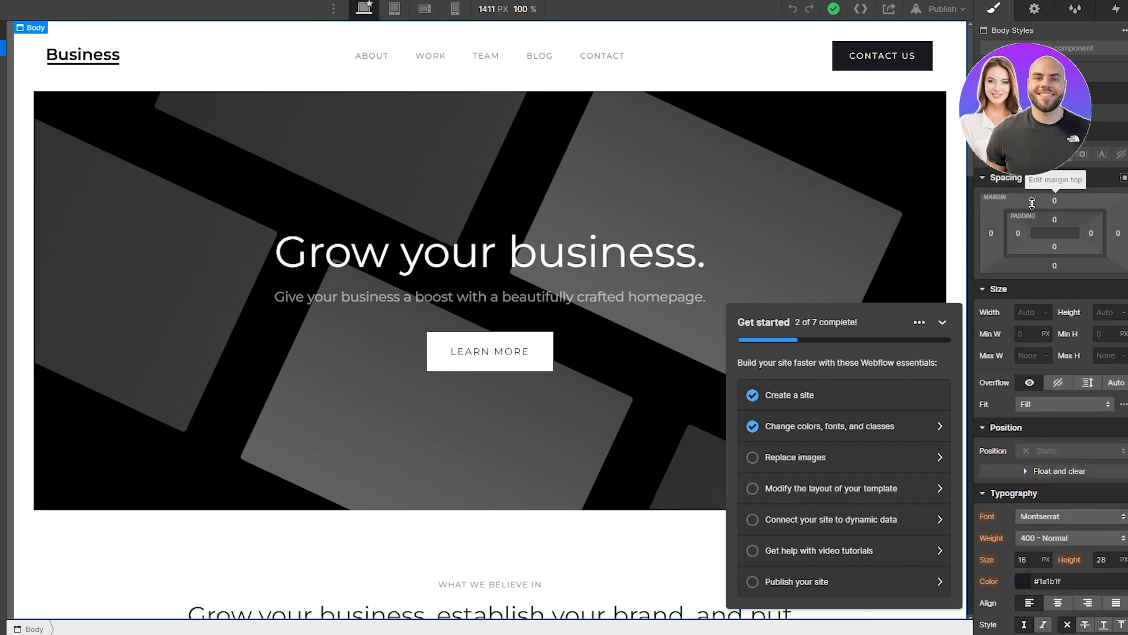
{"action": "left_click", "coordinate": [942, 323]}
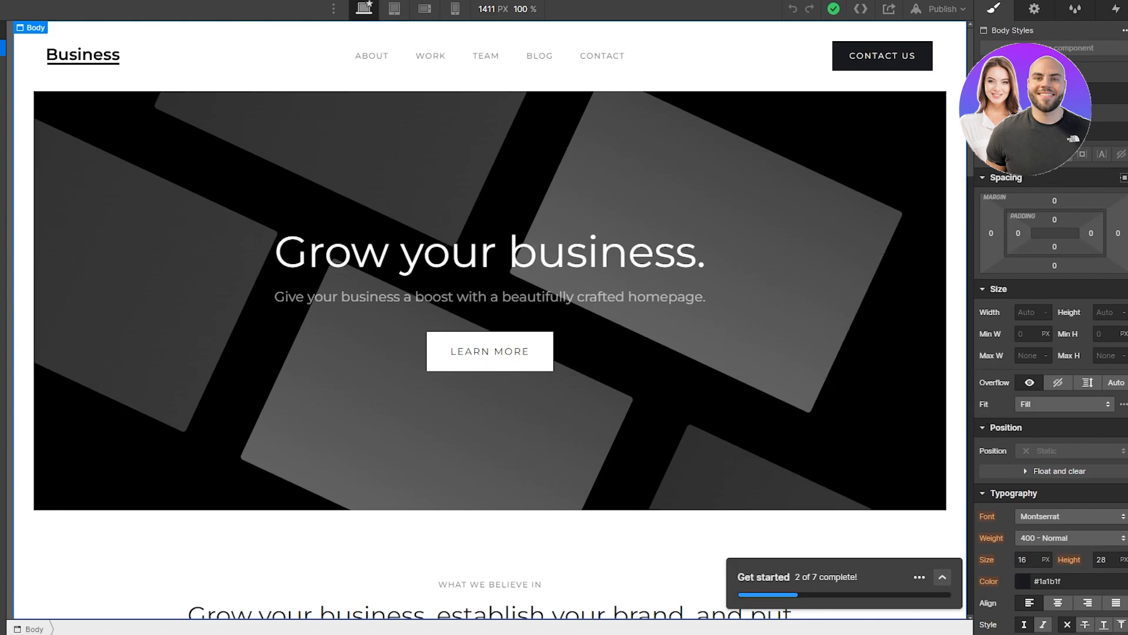
{"action": "left_click", "coordinate": [1044, 154]}
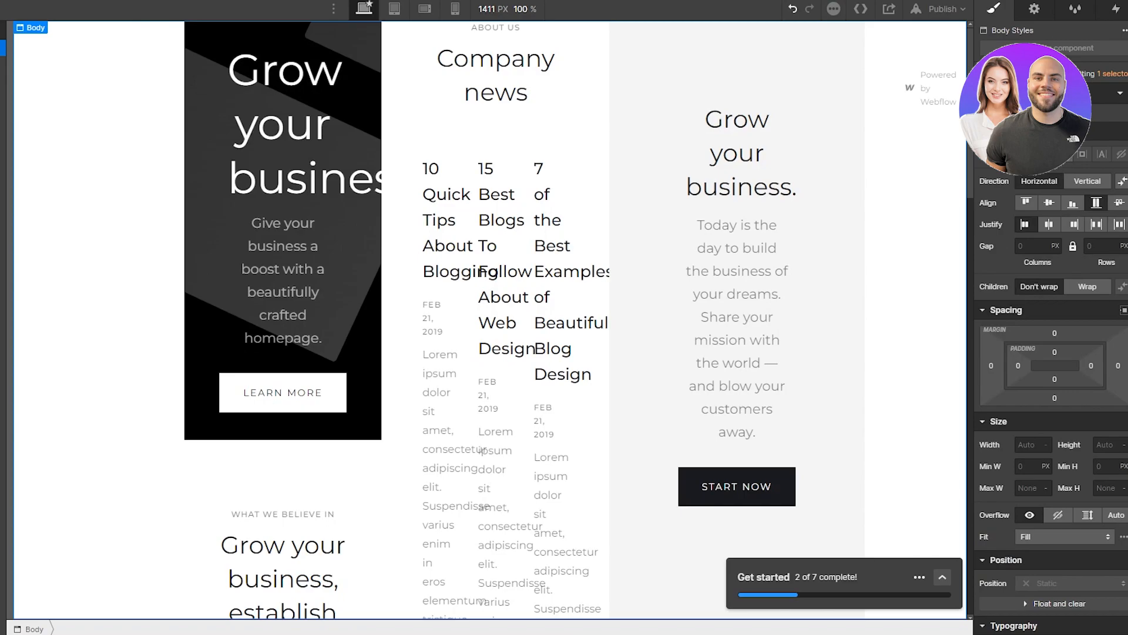
{"action": "left_click", "coordinate": [1024, 154]}
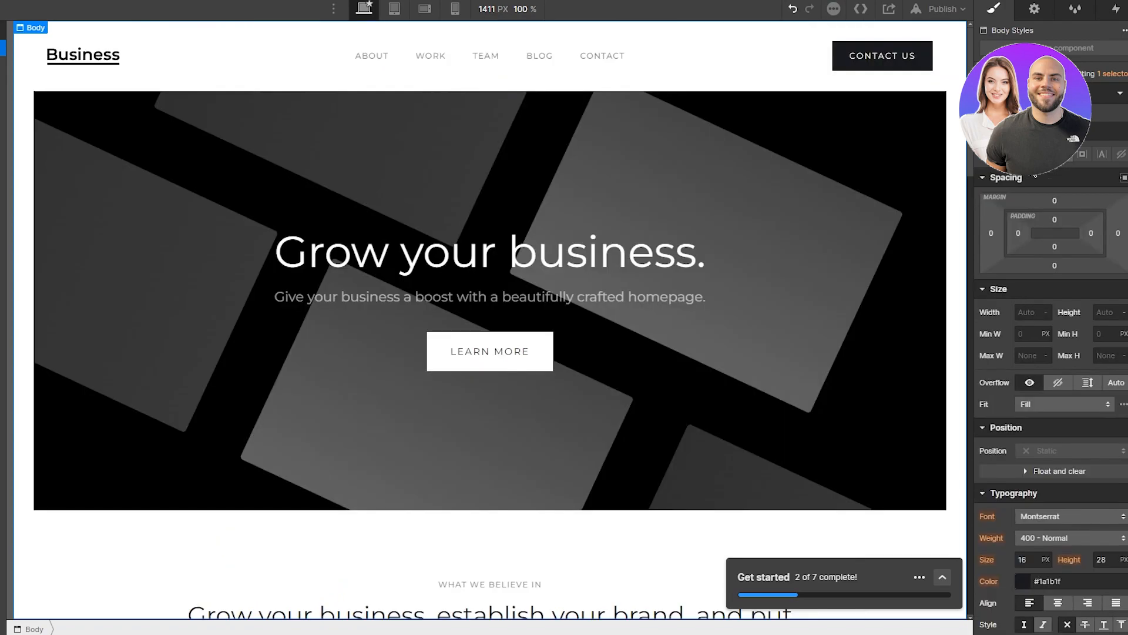
{"action": "left_click", "coordinate": [1055, 220]}
{"action": "left_click", "coordinate": [1076, 264]}
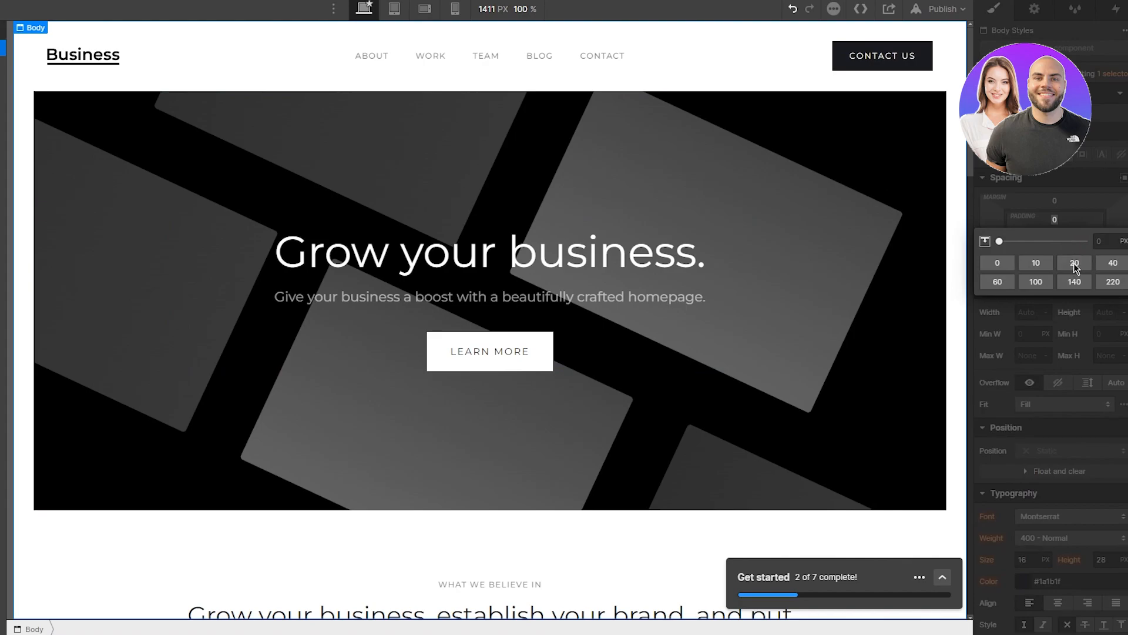
{"action": "left_click", "coordinate": [1036, 282]}
{"action": "left_click", "coordinate": [998, 311]}
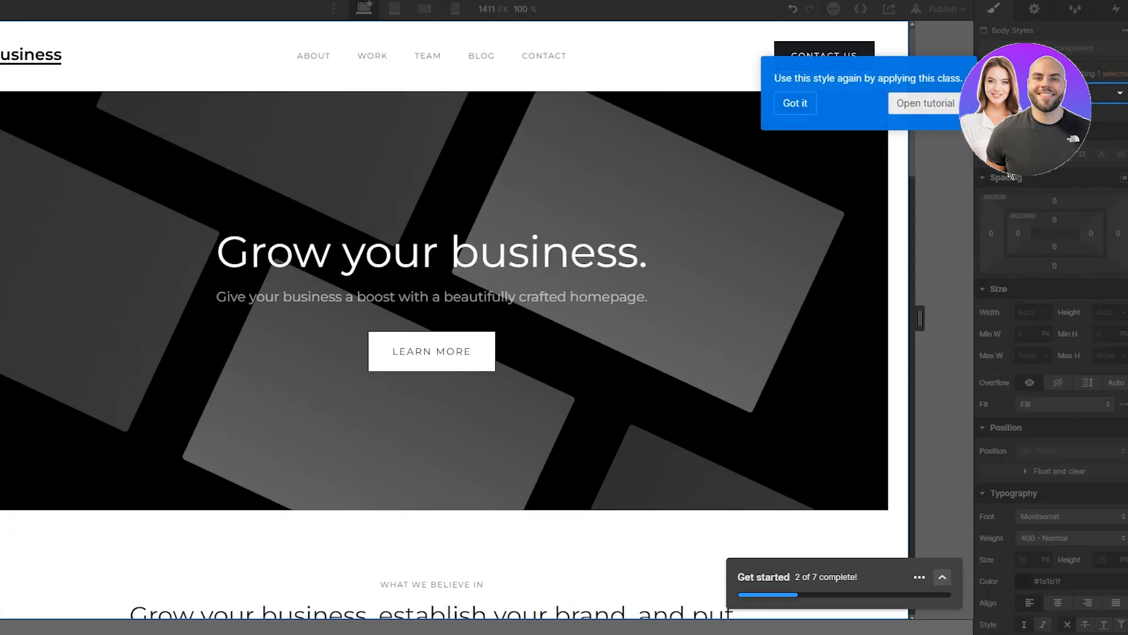
{"action": "left_click", "coordinate": [799, 102]}
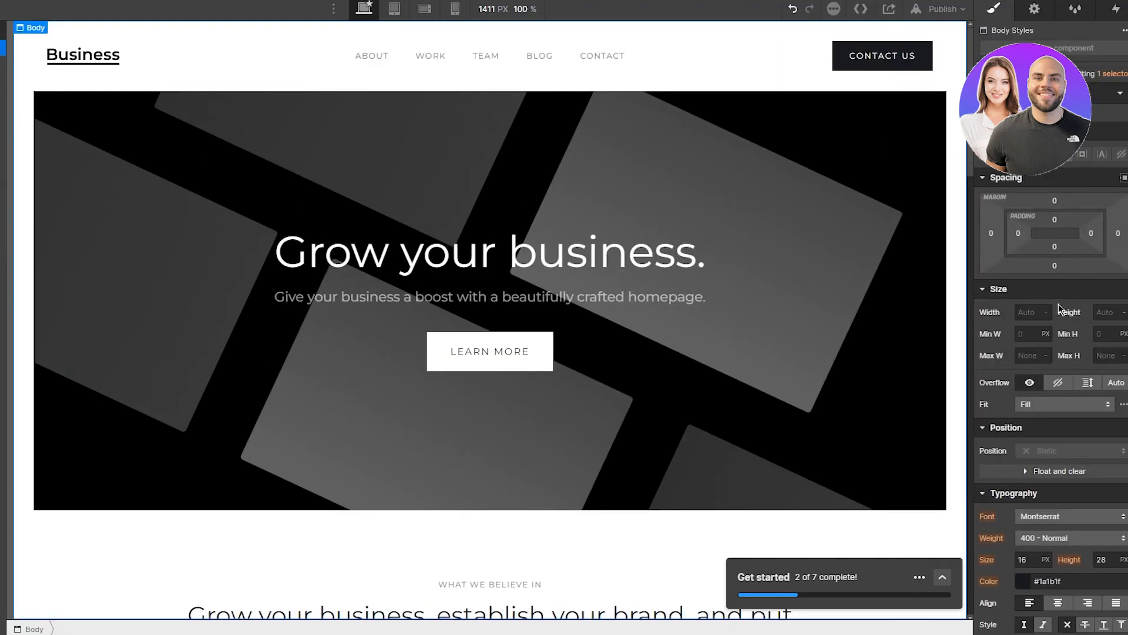
{"action": "scroll", "coordinate": [1059, 303], "scroll_direction": "down", "scroll_amount": 2}
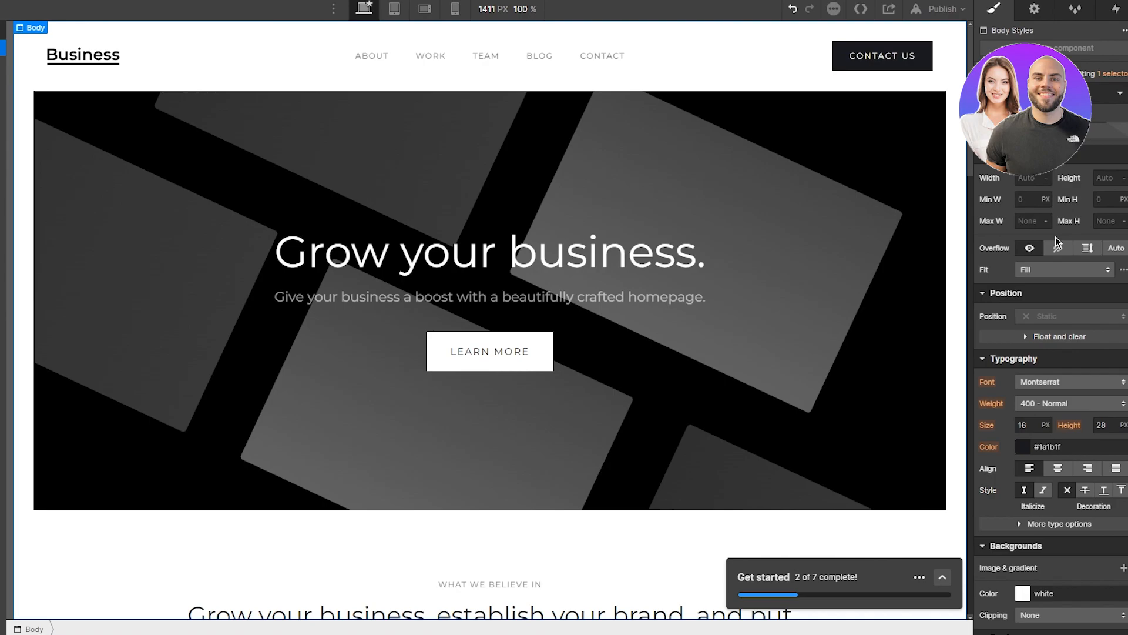
{"action": "scroll", "coordinate": [1055, 241], "scroll_direction": "down", "scroll_amount": 1}
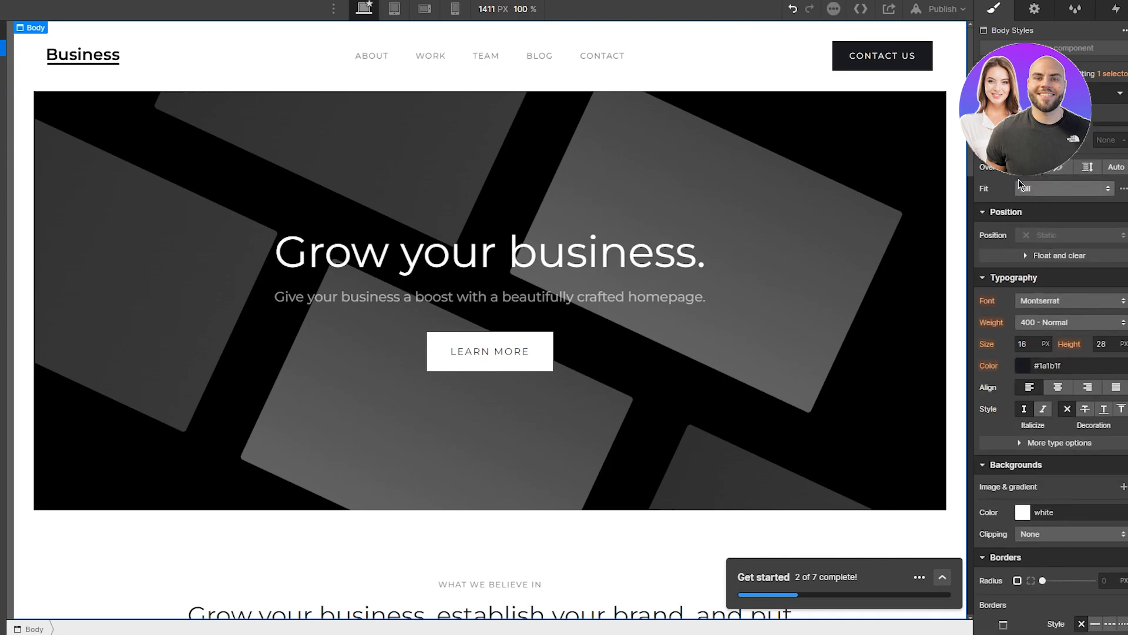
{"action": "scroll", "coordinate": [1058, 188], "scroll_direction": "down", "scroll_amount": 1}
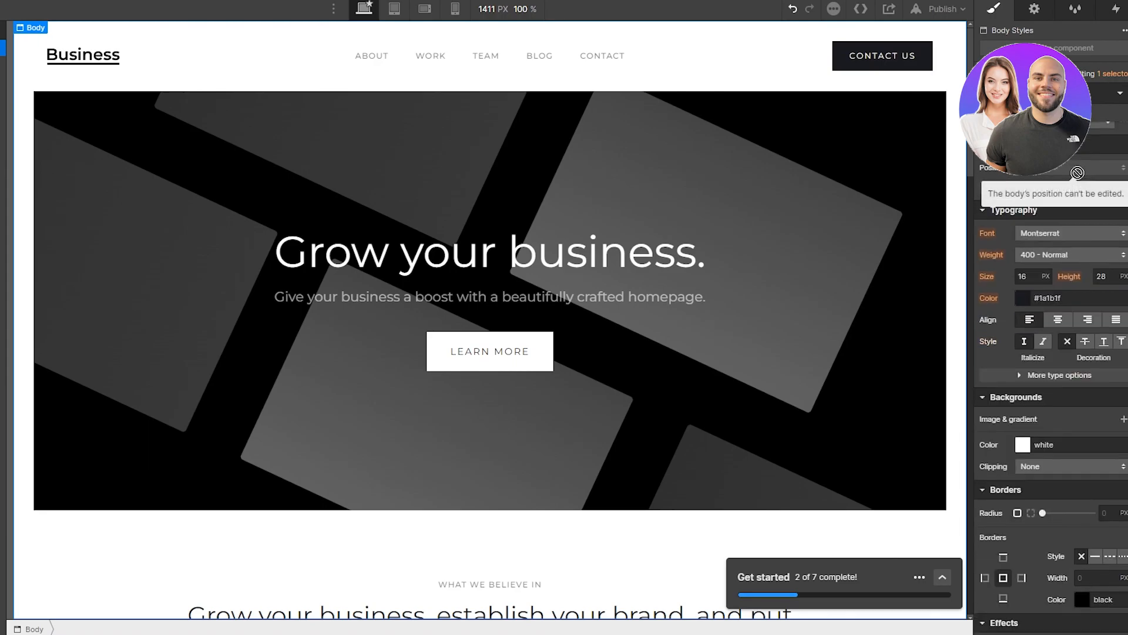
{"action": "scroll", "coordinate": [1002, 179], "scroll_direction": "down", "scroll_amount": 2}
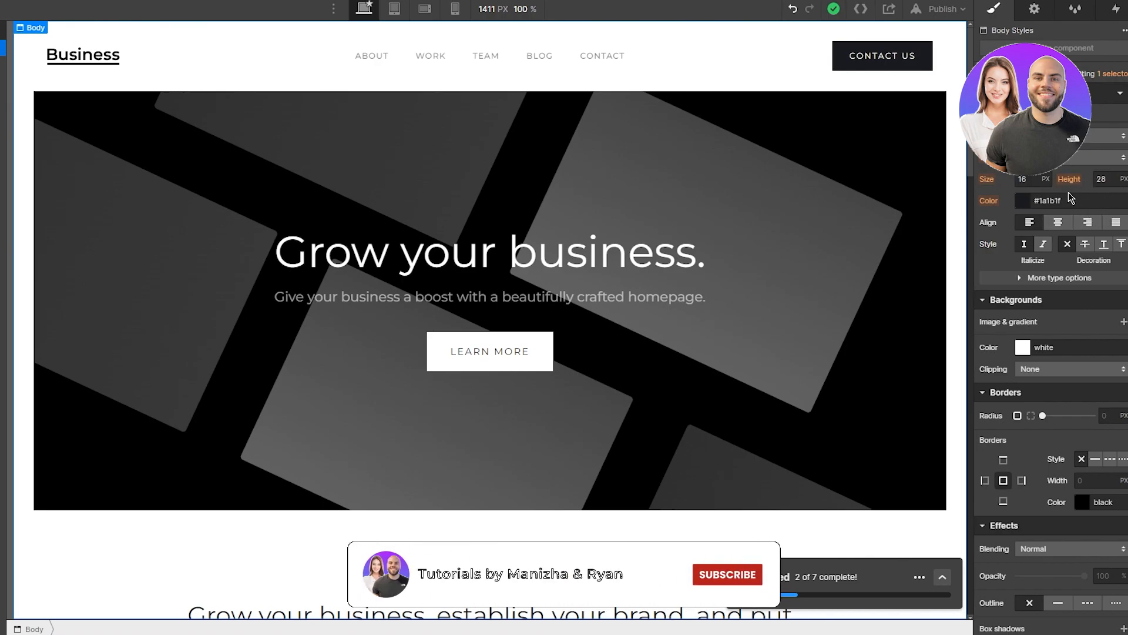
Step: Set the Body typography colour to blue #002ad1
{"action": "left_click", "coordinate": [1023, 204]}
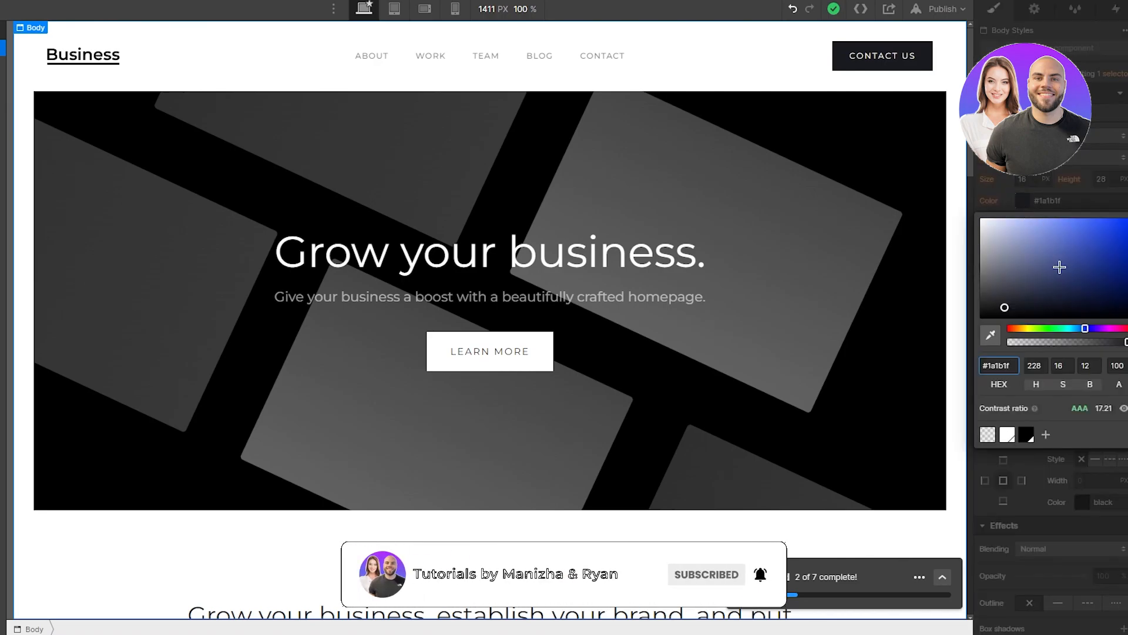
{"action": "left_click", "coordinate": [1105, 238]}
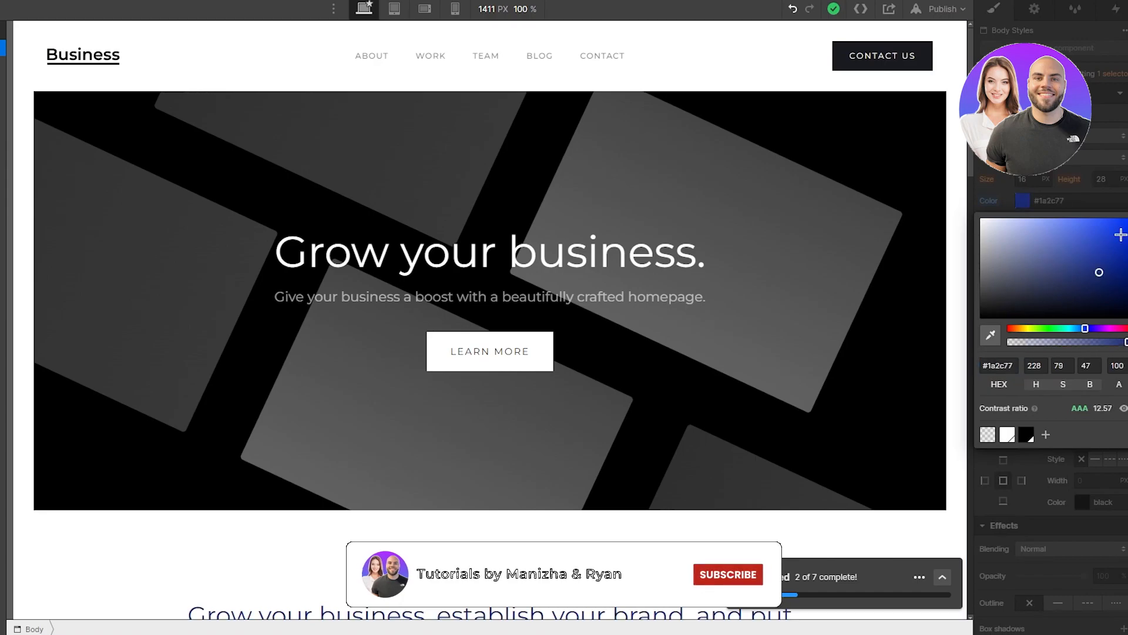
{"action": "left_click", "coordinate": [1022, 204]}
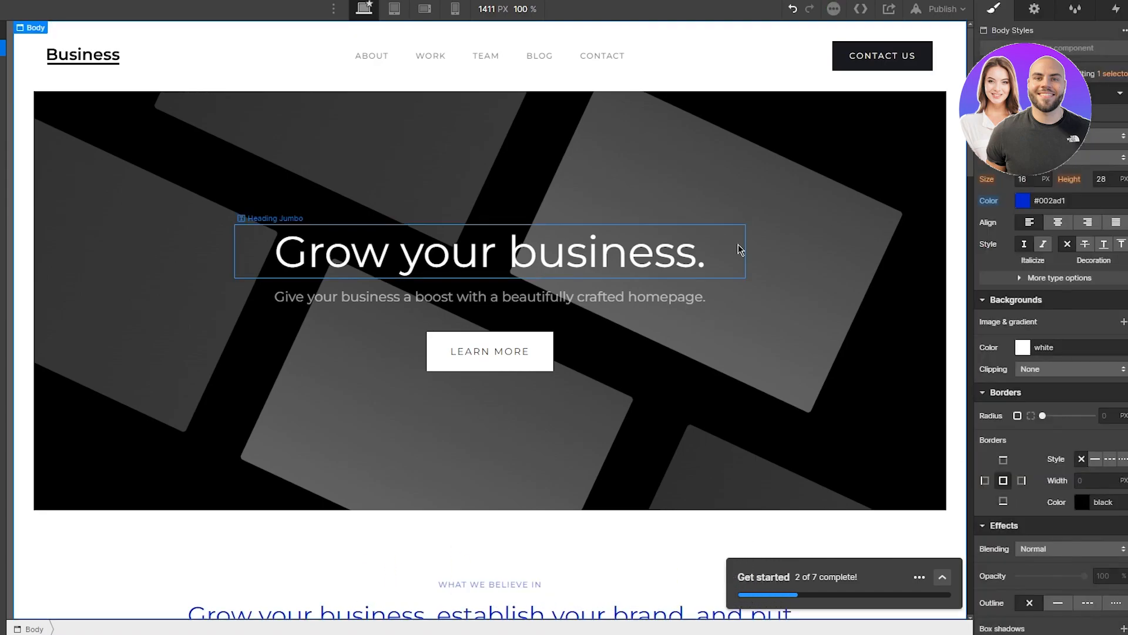
{"action": "scroll", "coordinate": [816, 318], "scroll_direction": "down", "scroll_amount": 12}
Step: Try a 14 px body border radius, return it to 0 px, and collapse Borders
{"action": "scroll", "coordinate": [816, 319], "scroll_direction": "up", "scroll_amount": 5}
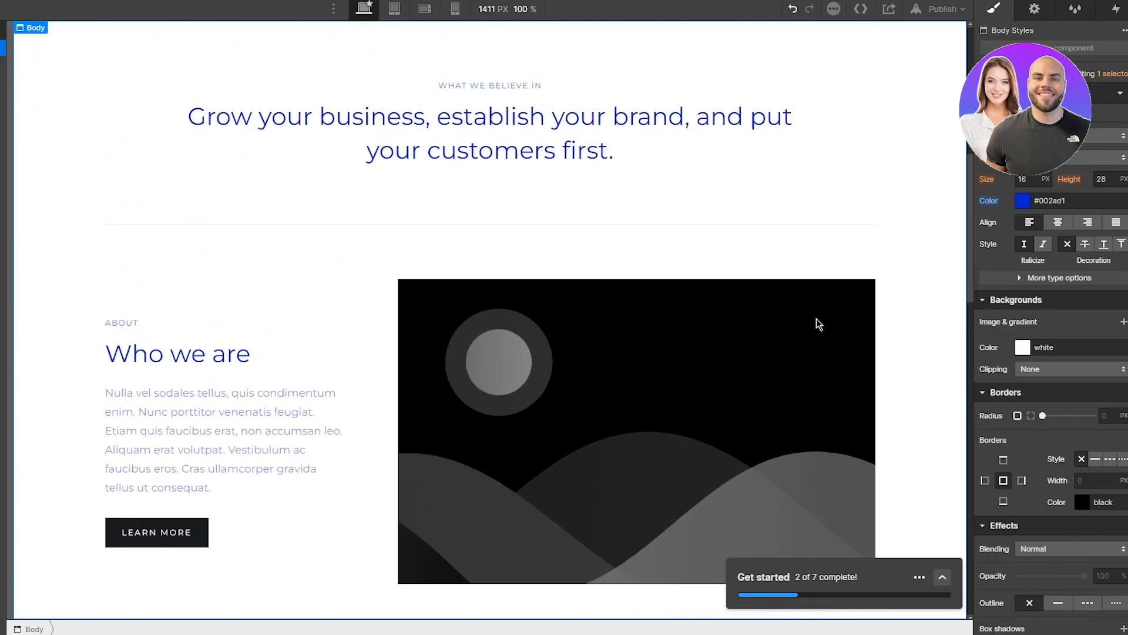
{"action": "scroll", "coordinate": [604, 183], "scroll_direction": "up", "scroll_amount": 7}
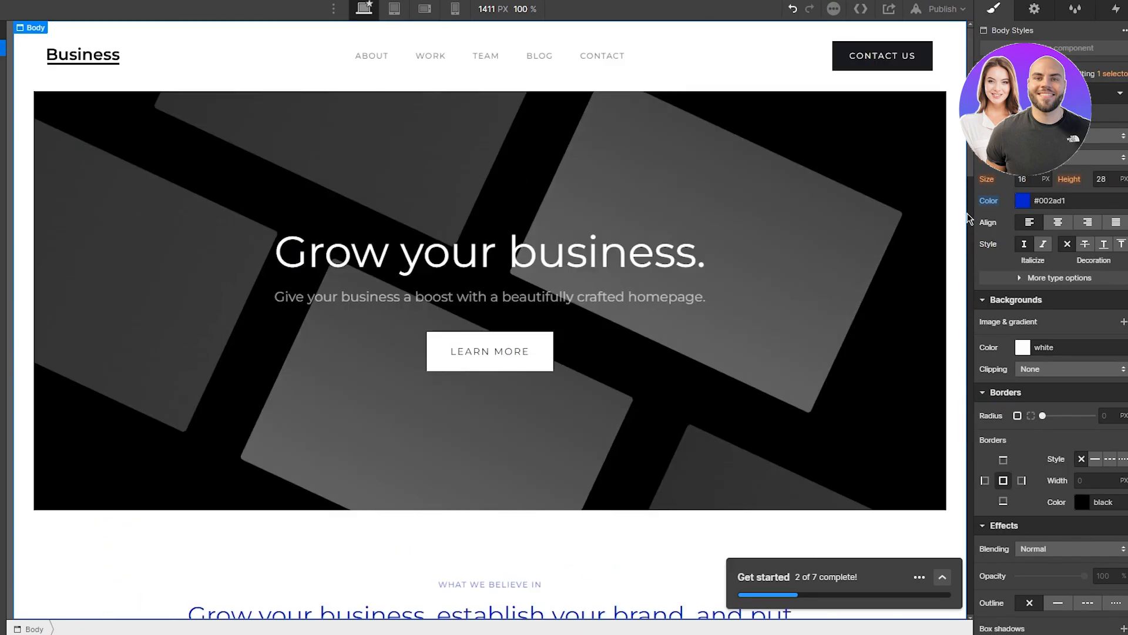
{"action": "scroll", "coordinate": [1089, 305], "scroll_direction": "down", "scroll_amount": 1}
{"action": "scroll", "coordinate": [768, 408], "scroll_direction": "down", "scroll_amount": 3}
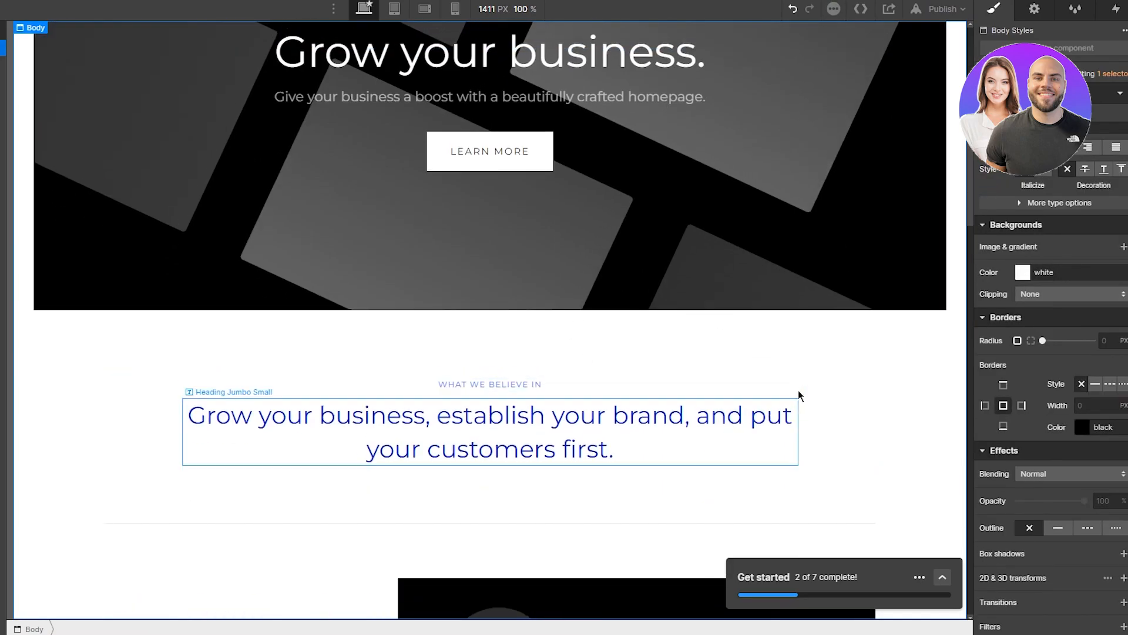
{"action": "scroll", "coordinate": [1100, 262], "scroll_direction": "up", "scroll_amount": 5}
{"action": "scroll", "coordinate": [1100, 262], "scroll_direction": "down", "scroll_amount": 6}
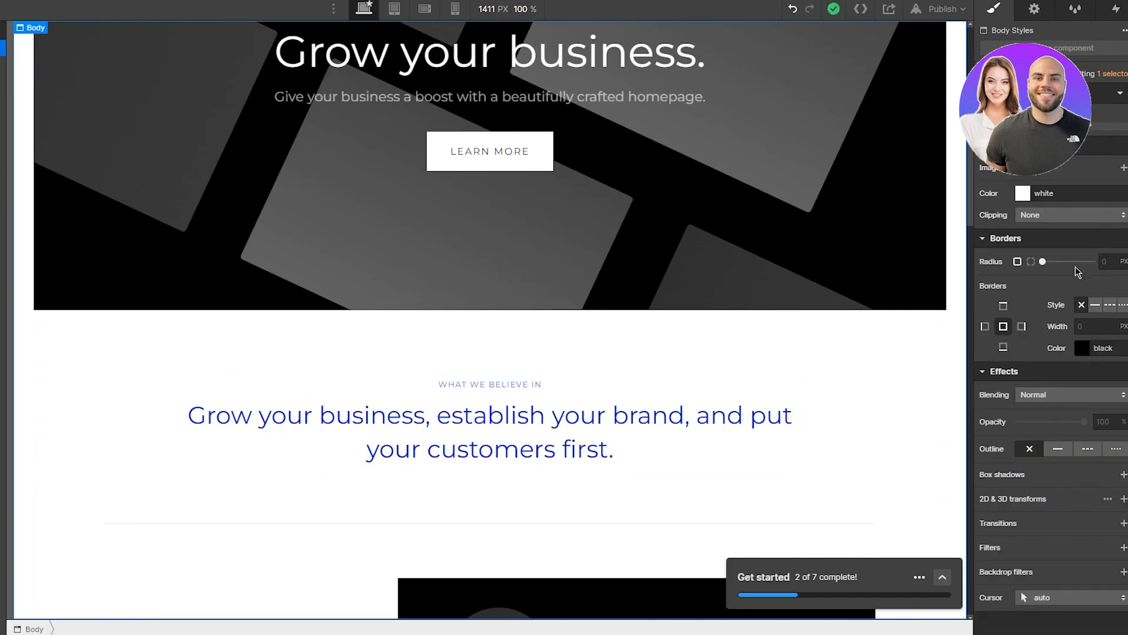
{"action": "left_click_drag", "start_coordinate": [1045, 259], "coordinate": [1077, 261]}
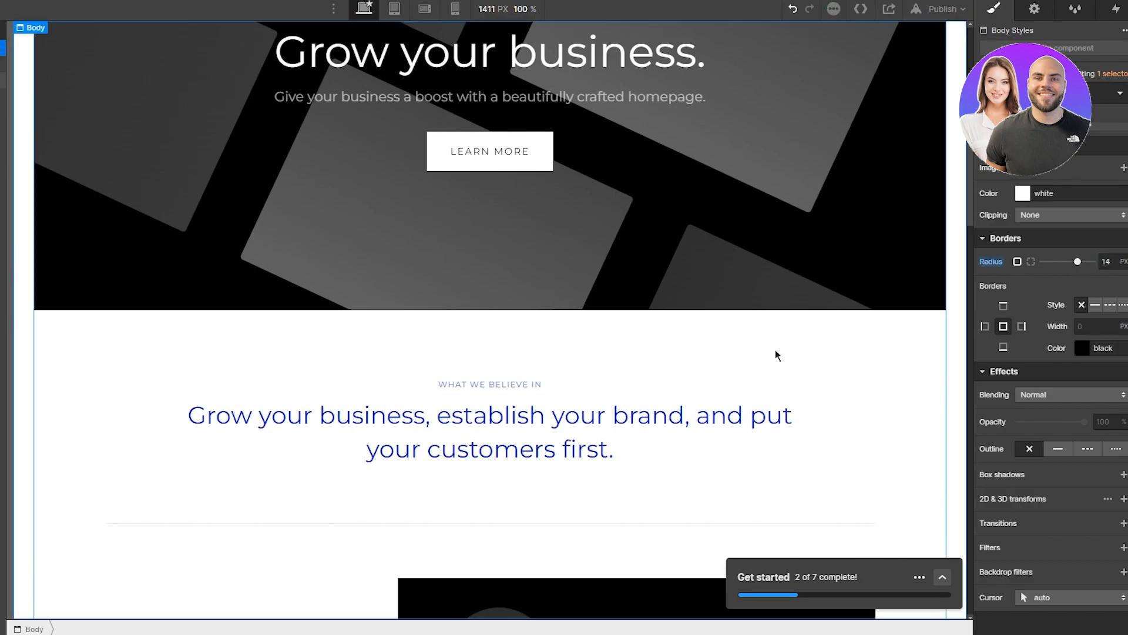
{"action": "scroll", "coordinate": [775, 354], "scroll_direction": "down", "scroll_amount": 10}
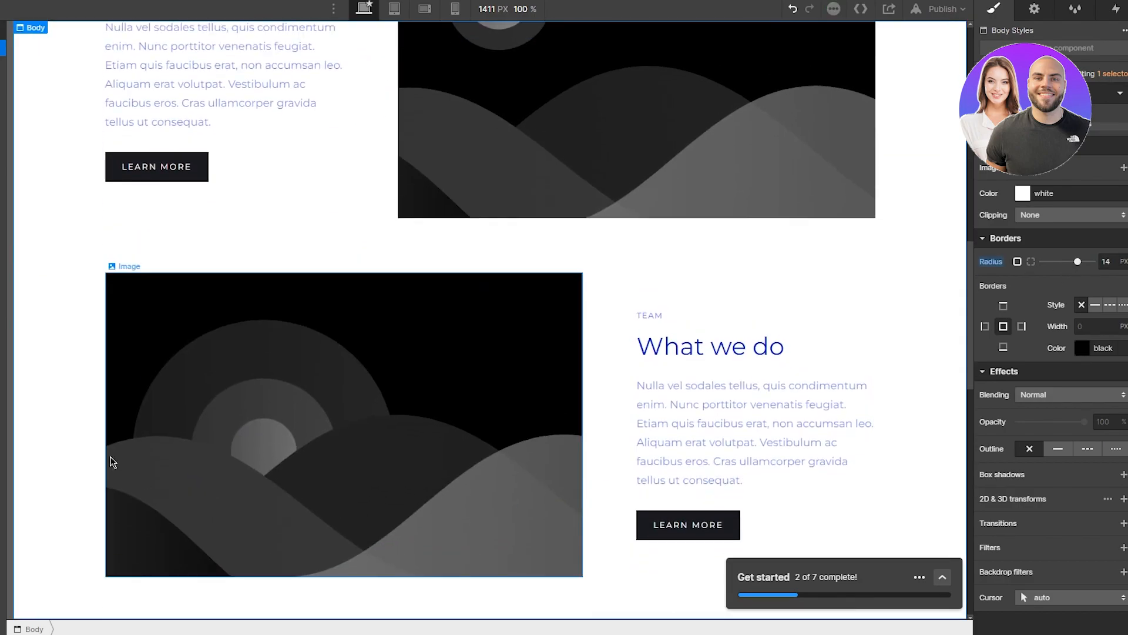
{"action": "scroll", "coordinate": [38, 300], "scroll_direction": "up", "scroll_amount": 15}
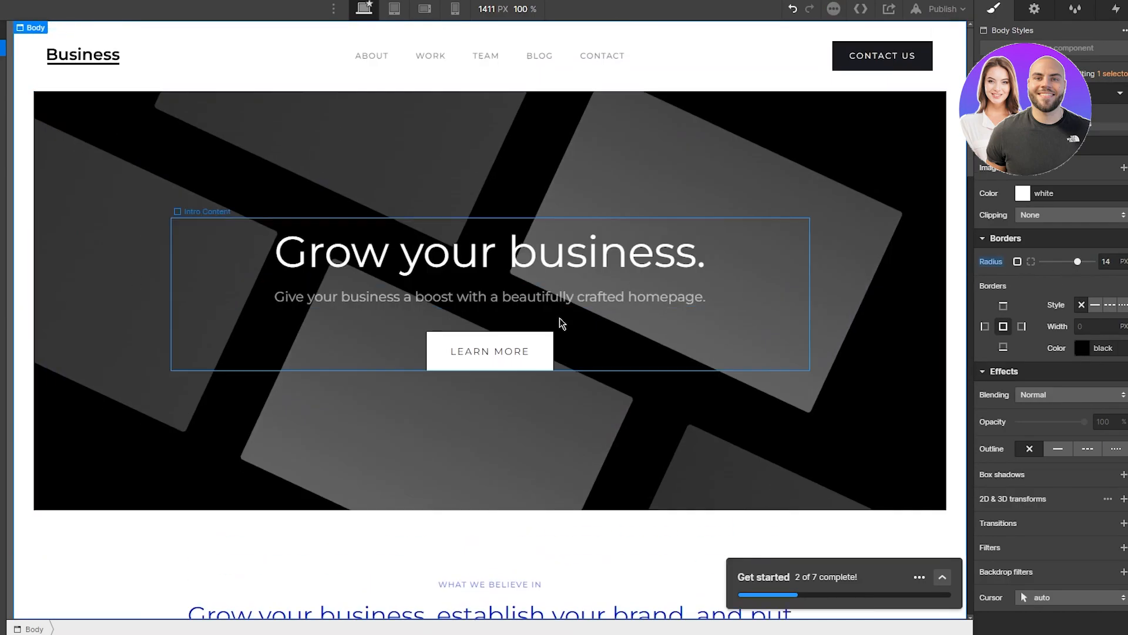
{"action": "left_click_drag", "start_coordinate": [1076, 262], "coordinate": [982, 264]}
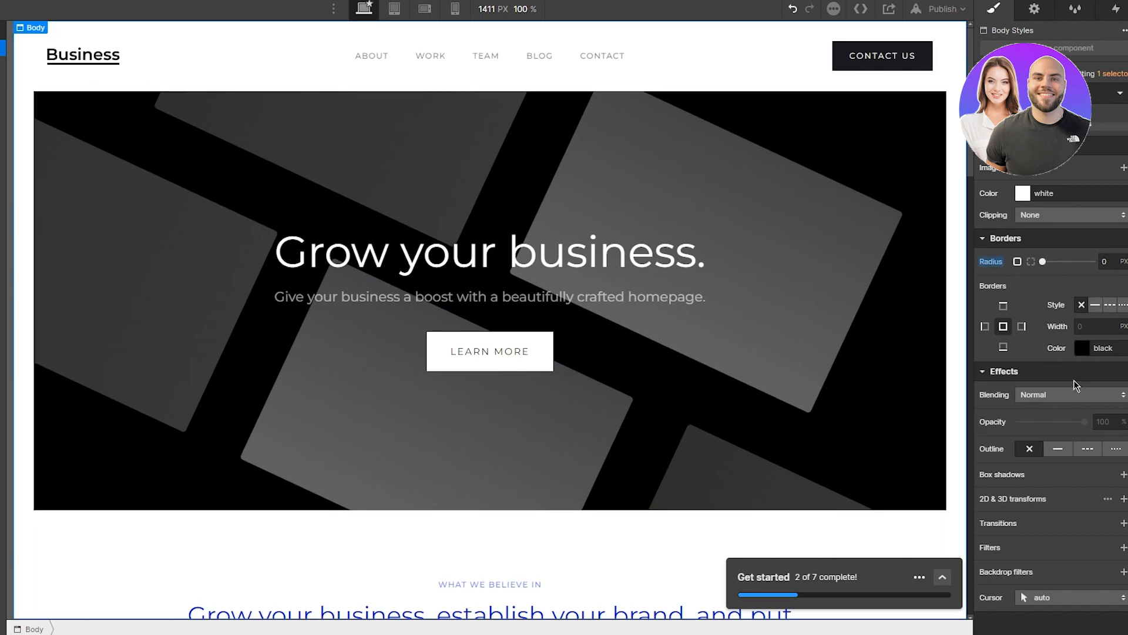
{"action": "left_click", "coordinate": [983, 241]}
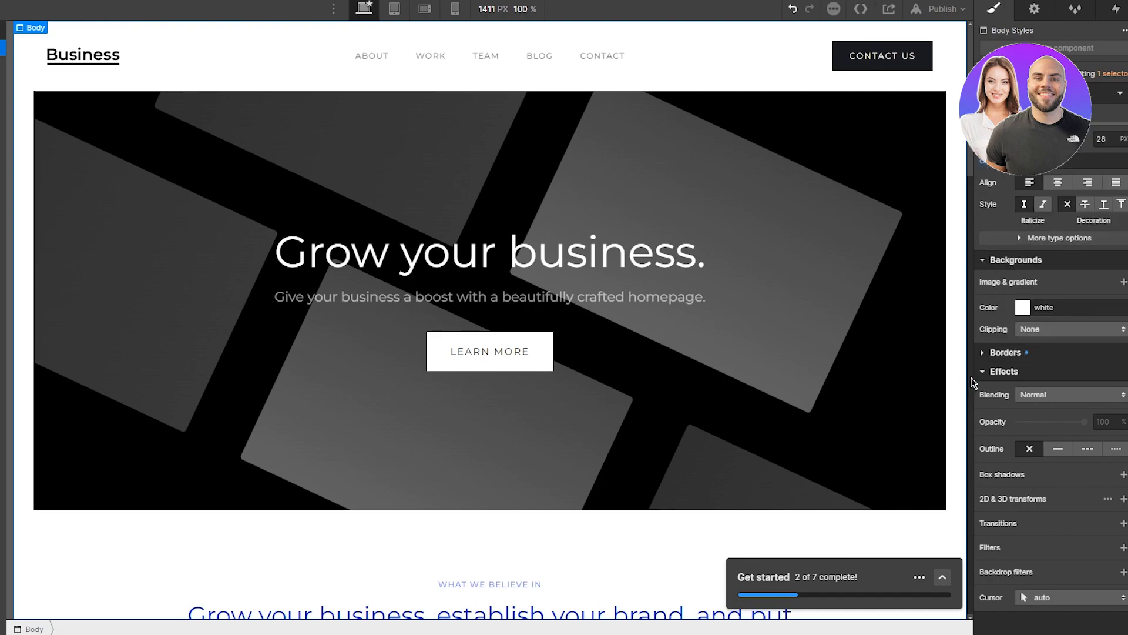
Step: Leave the blend mode at Normal and bring up the Add Elements panel with A
{"action": "left_click", "coordinate": [1070, 400]}
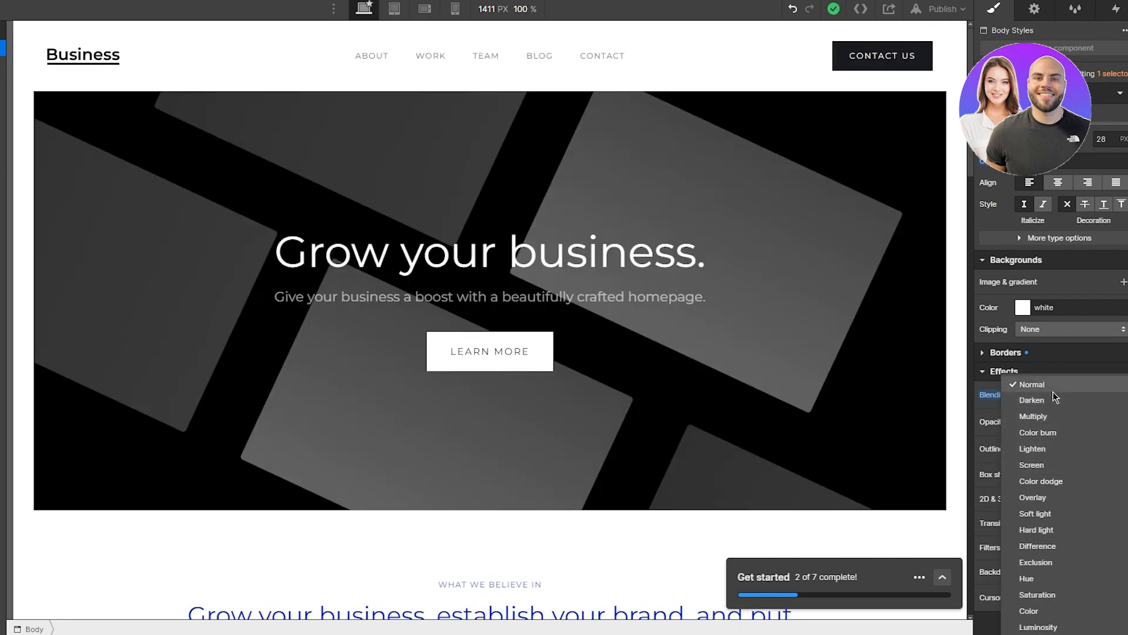
{"action": "key", "text": "Escape"}
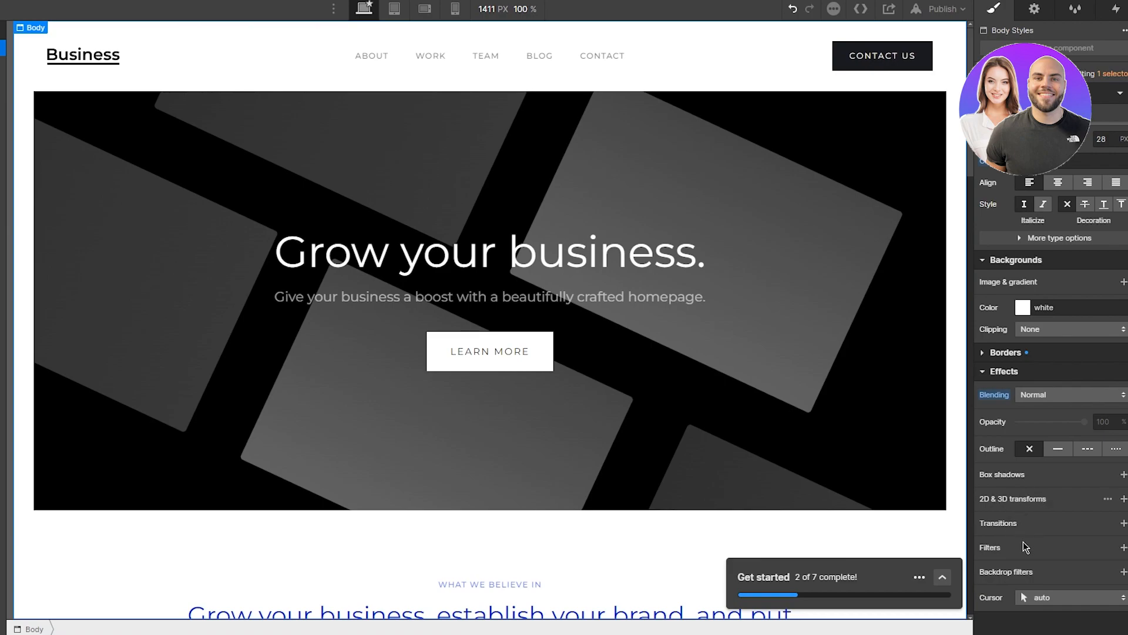
{"action": "mouse_move", "coordinate": [996, 548]}
{"action": "key", "text": "a"}
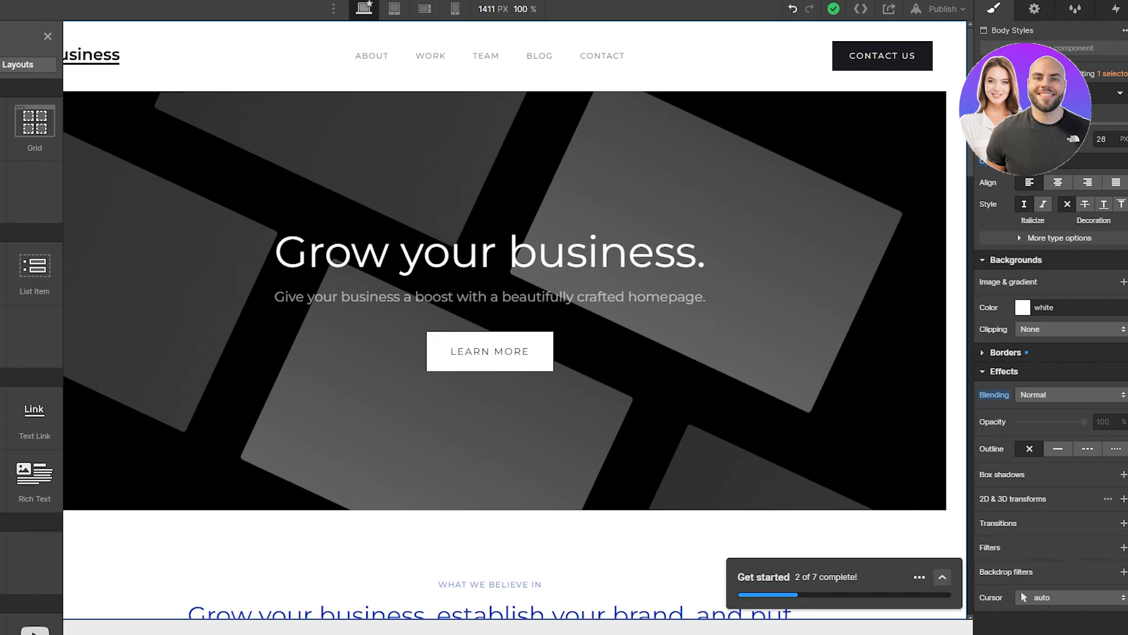
Step: Tick off 'Replace images' in the Get started checklist, bringing it to 3 of 7
{"action": "left_click", "coordinate": [943, 578]}
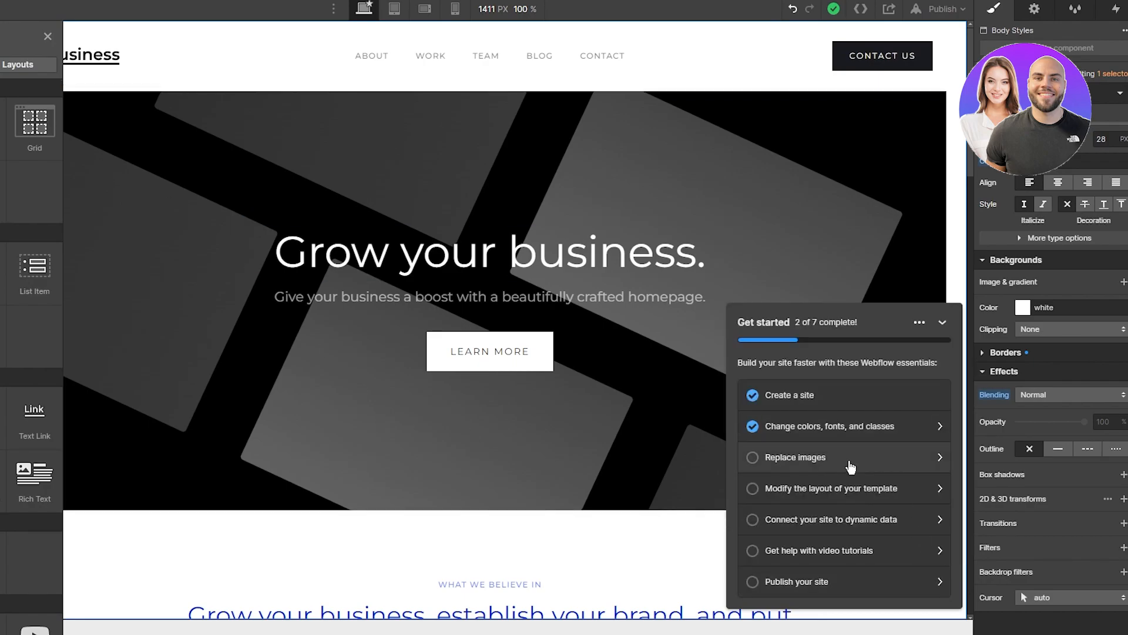
{"action": "left_click", "coordinate": [850, 466]}
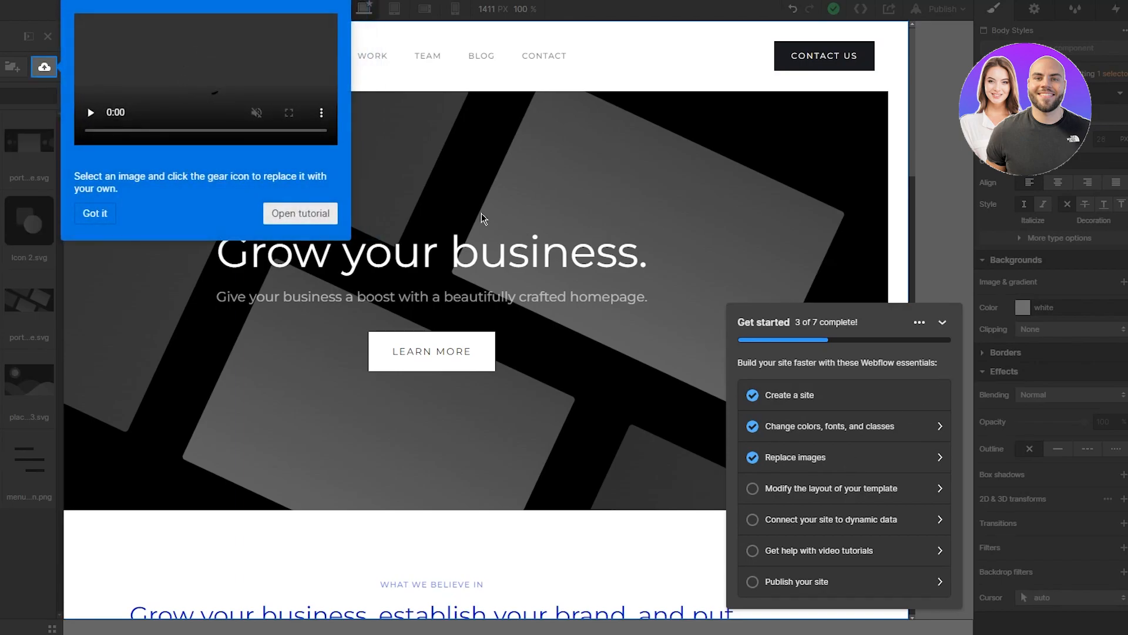
{"action": "left_click", "coordinate": [94, 215]}
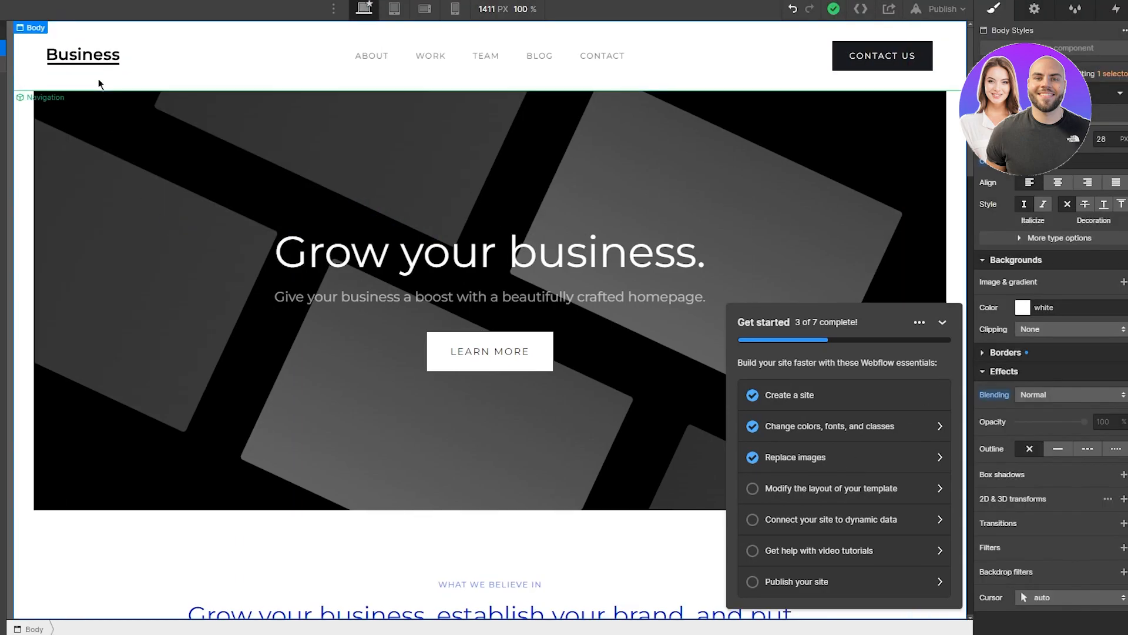
Step: Try uploading a pexels photo to the site's image assets, then return to Add elements
{"action": "left_click", "coordinate": [810, 466]}
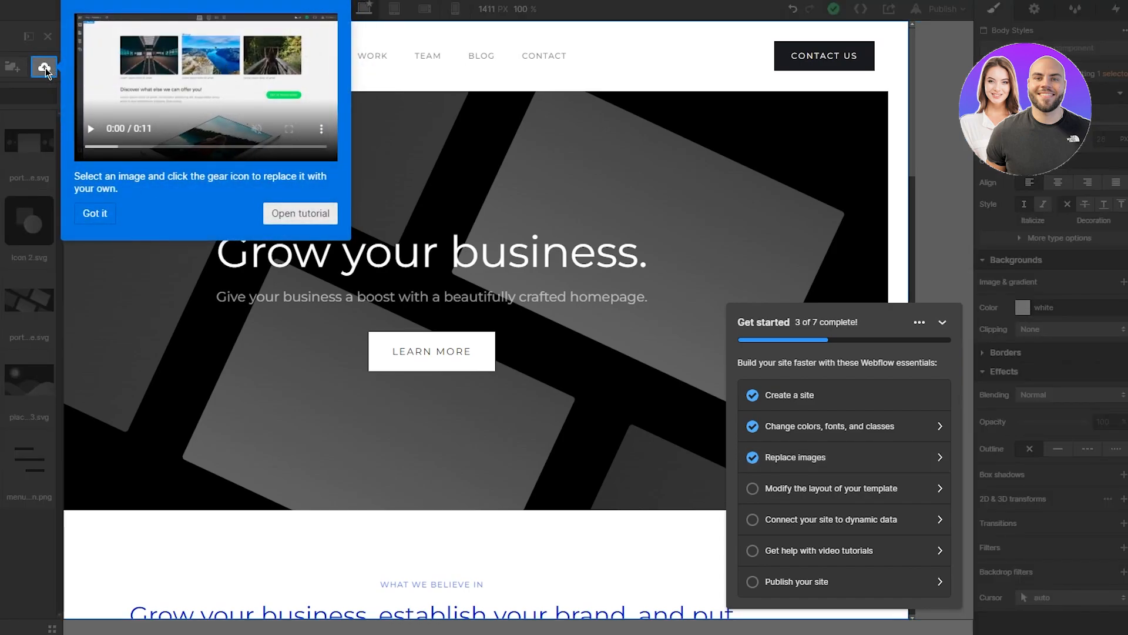
{"action": "left_click", "coordinate": [45, 69]}
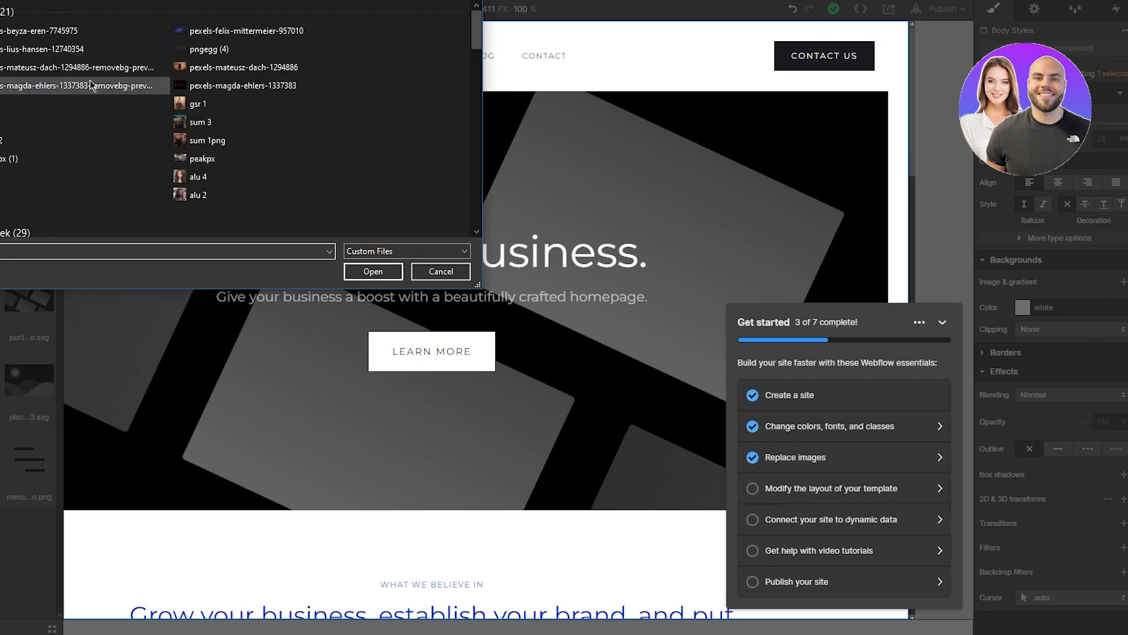
{"action": "double_click", "coordinate": [198, 38]}
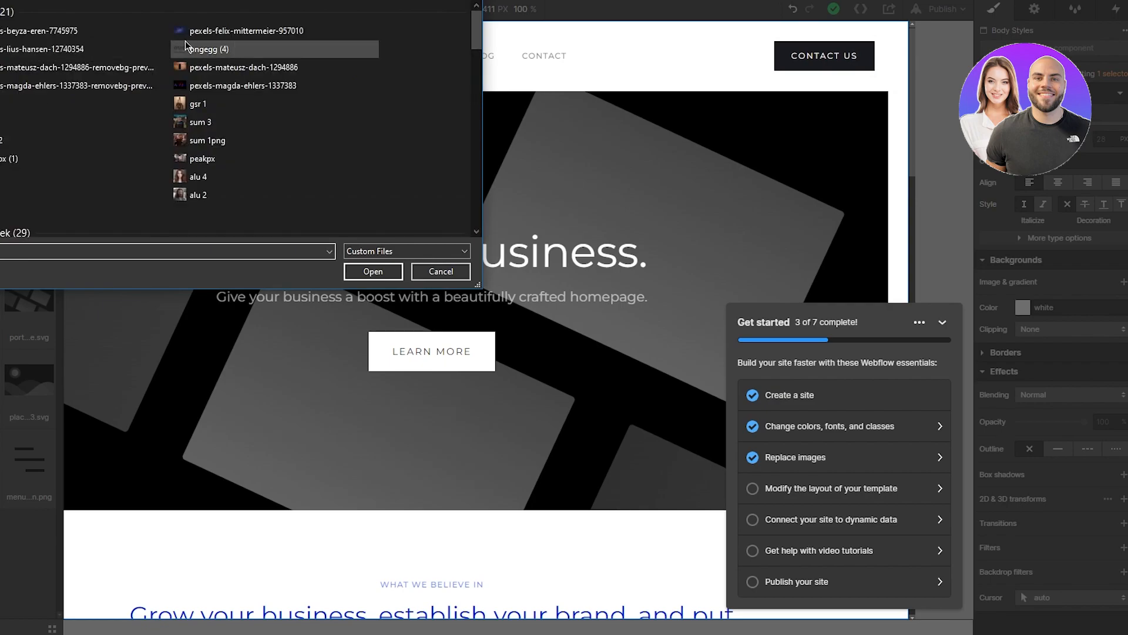
{"action": "left_click", "coordinate": [140, 31]}
{"action": "left_click", "coordinate": [177, 47]}
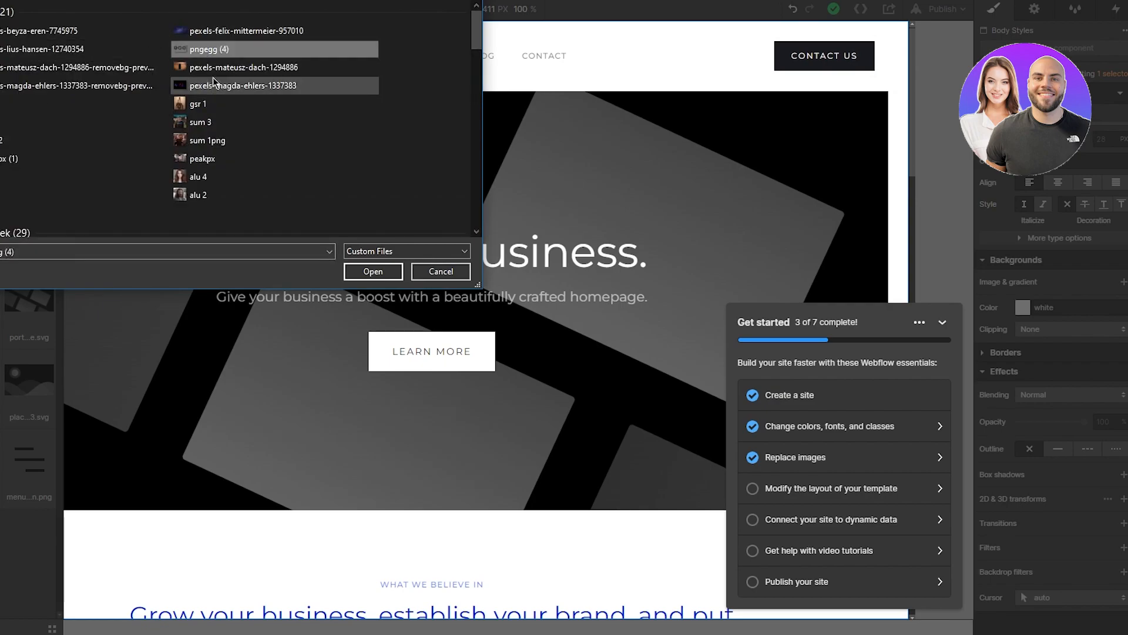
{"action": "left_click", "coordinate": [221, 70]}
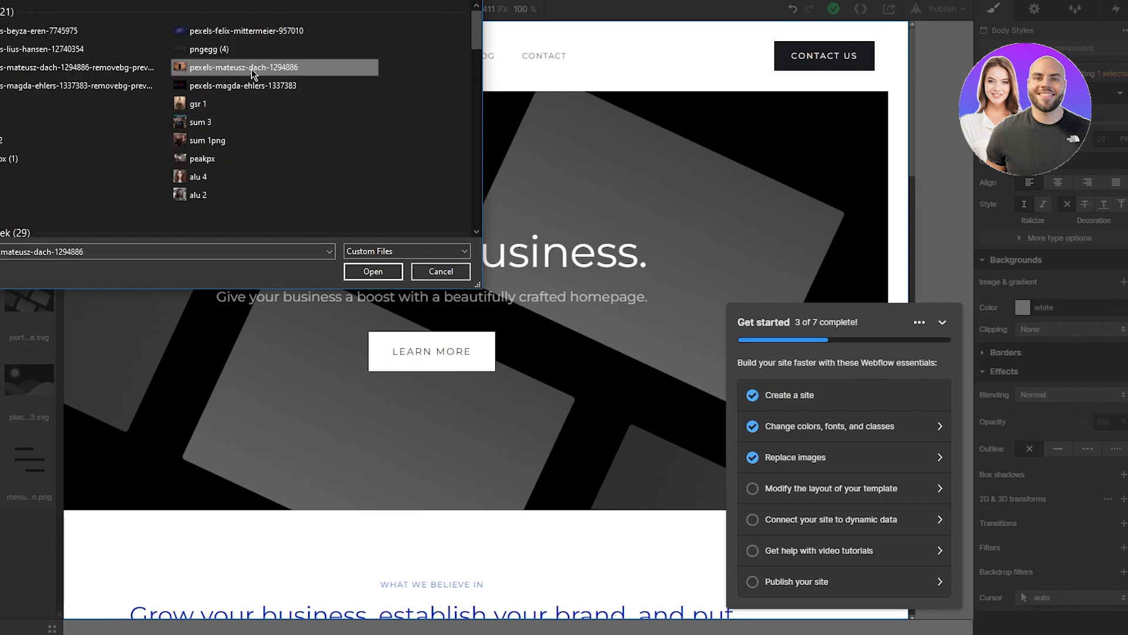
{"action": "left_click", "coordinate": [106, 51]}
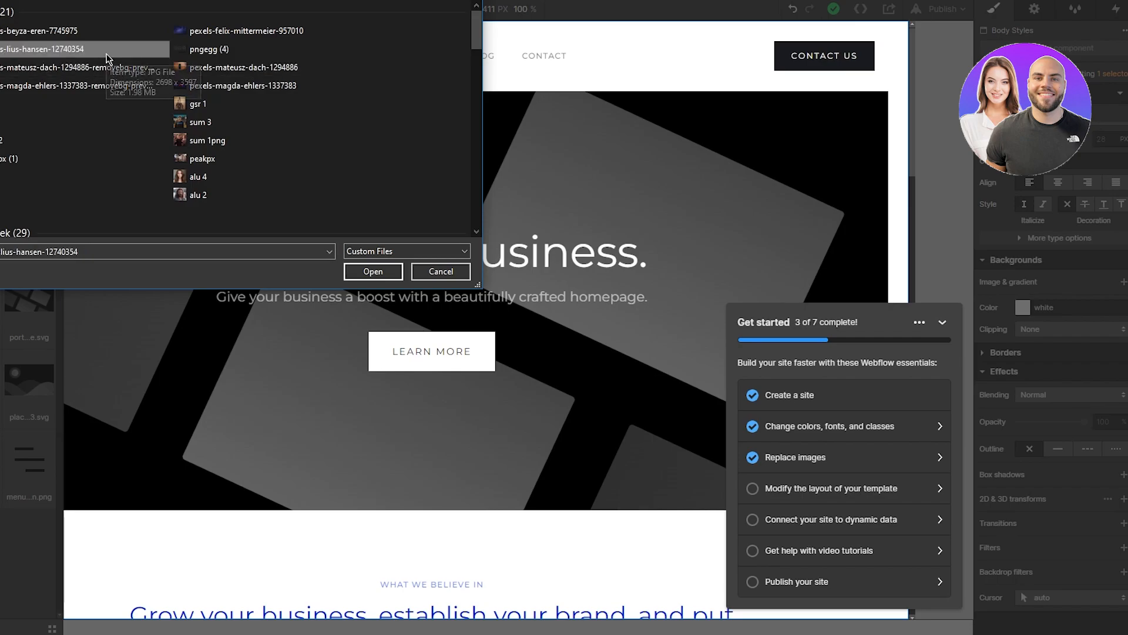
{"action": "double_click", "coordinate": [107, 57]}
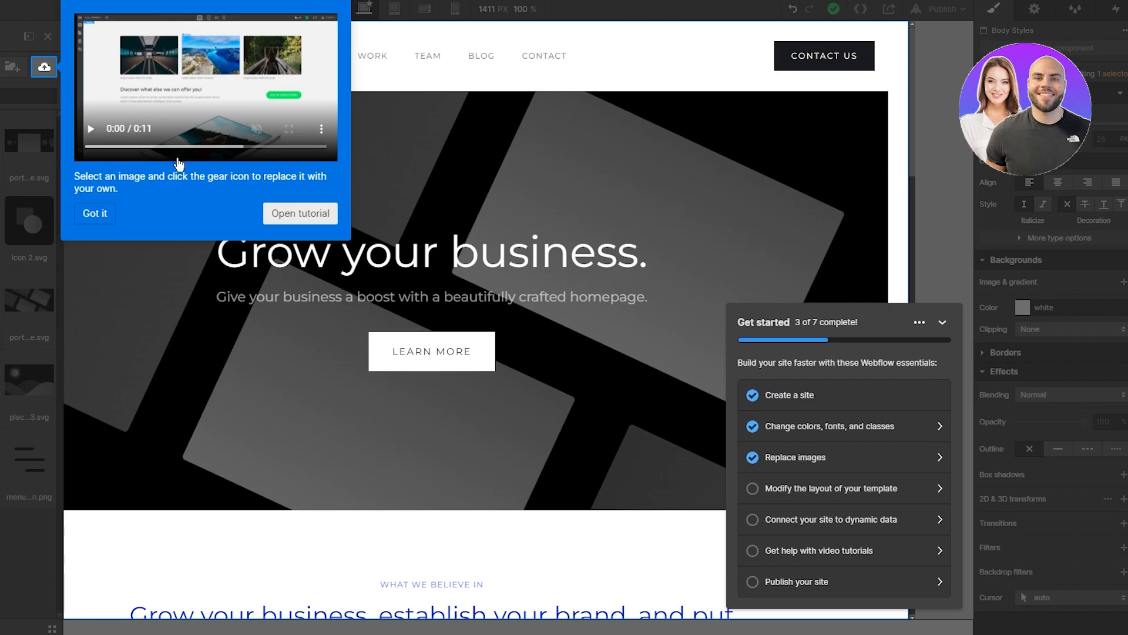
{"action": "left_click", "coordinate": [93, 211]}
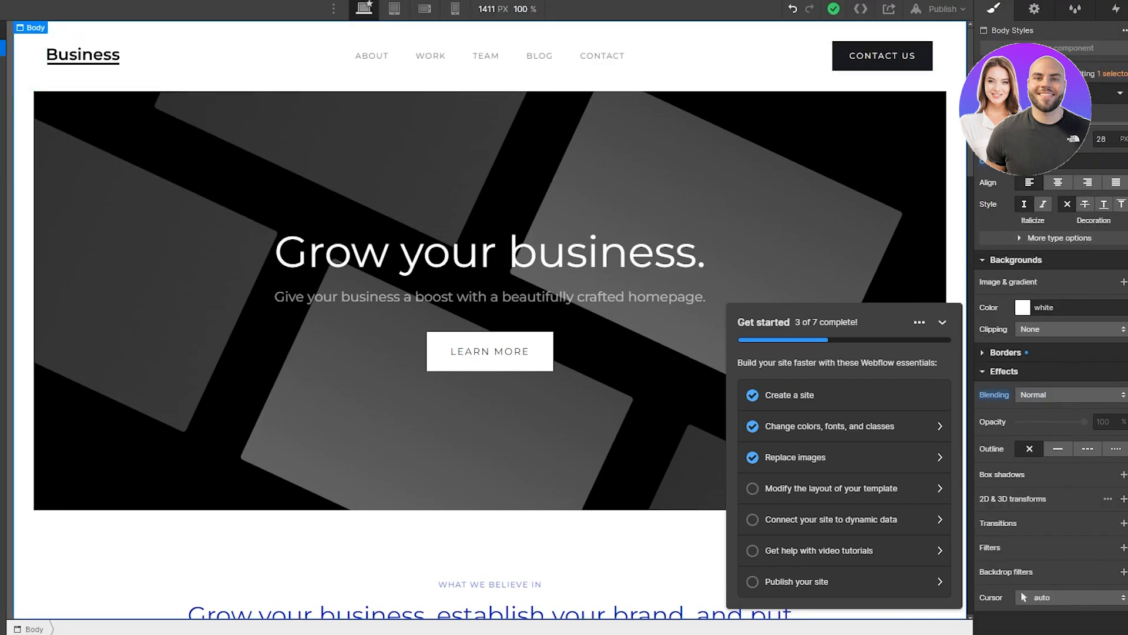
{"action": "key", "text": "a"}
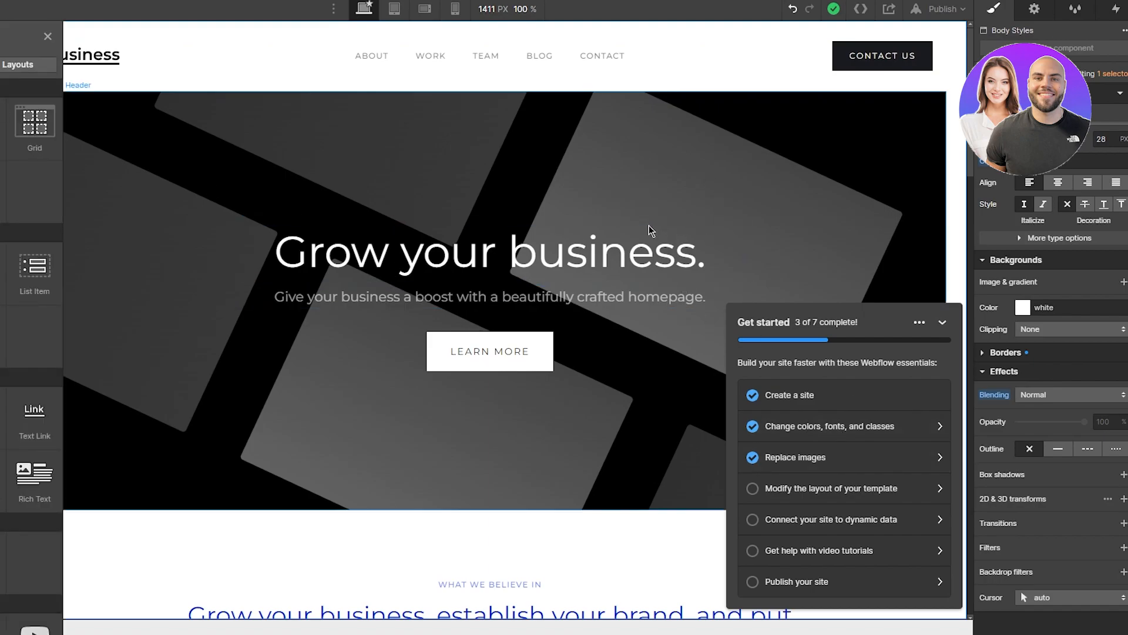
Step: Tick off 'Modify the layout' and 'Connect your site to dynamic data' after browsing Layouts and Elements
{"action": "left_click", "coordinate": [888, 499]}
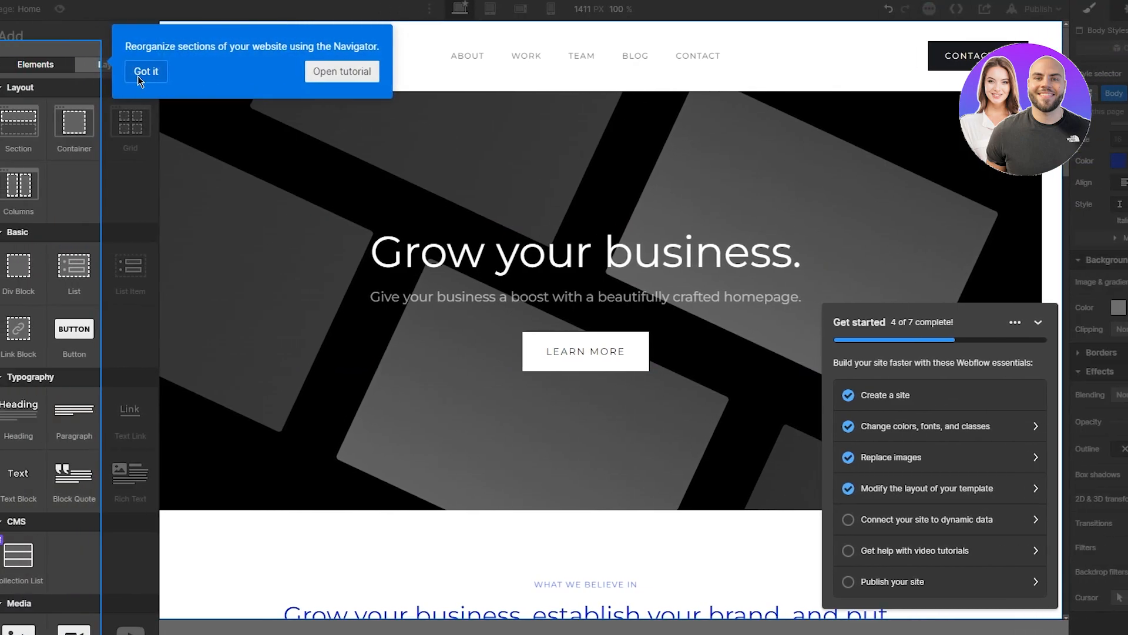
{"action": "left_click", "coordinate": [43, 74]}
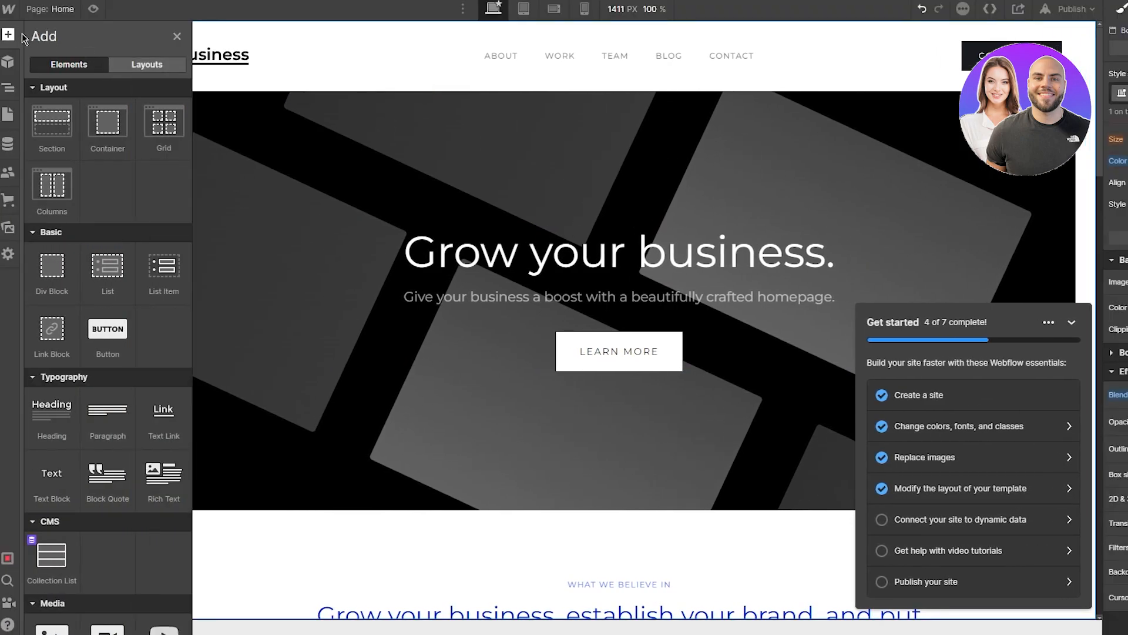
{"action": "left_click", "coordinate": [144, 66]}
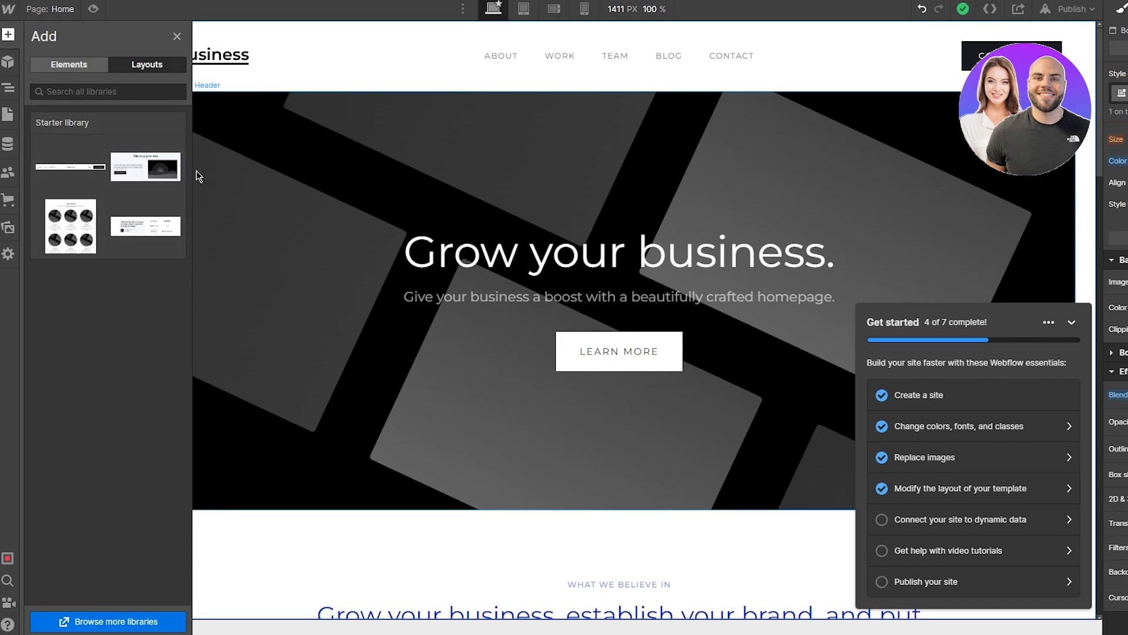
{"action": "left_click", "coordinate": [71, 65]}
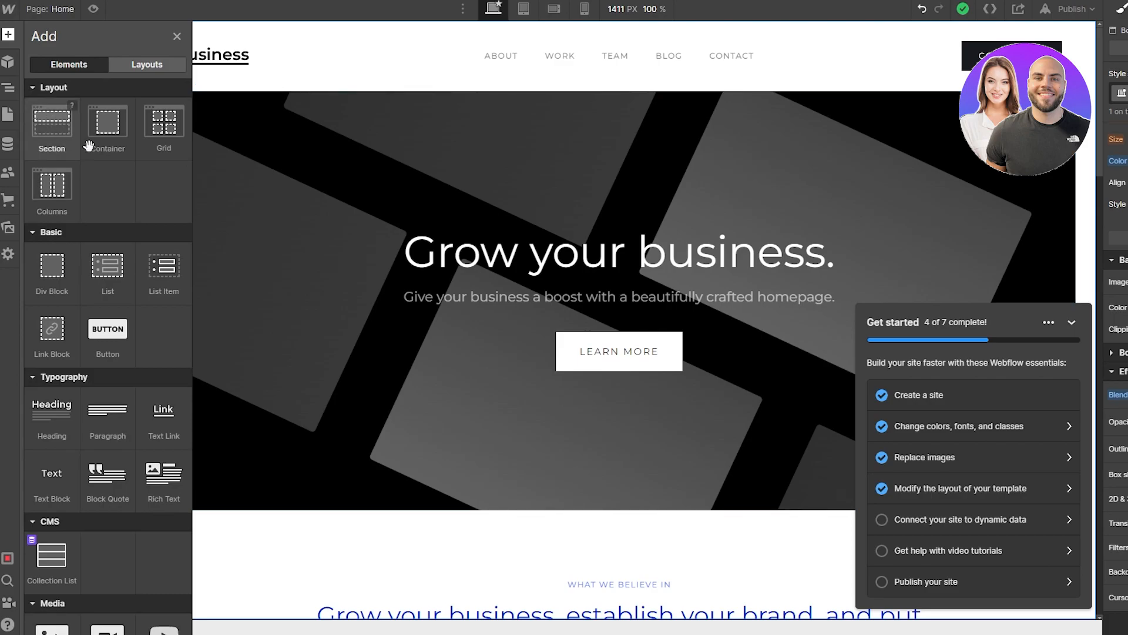
{"action": "scroll", "coordinate": [469, 285], "scroll_direction": "down", "scroll_amount": 20}
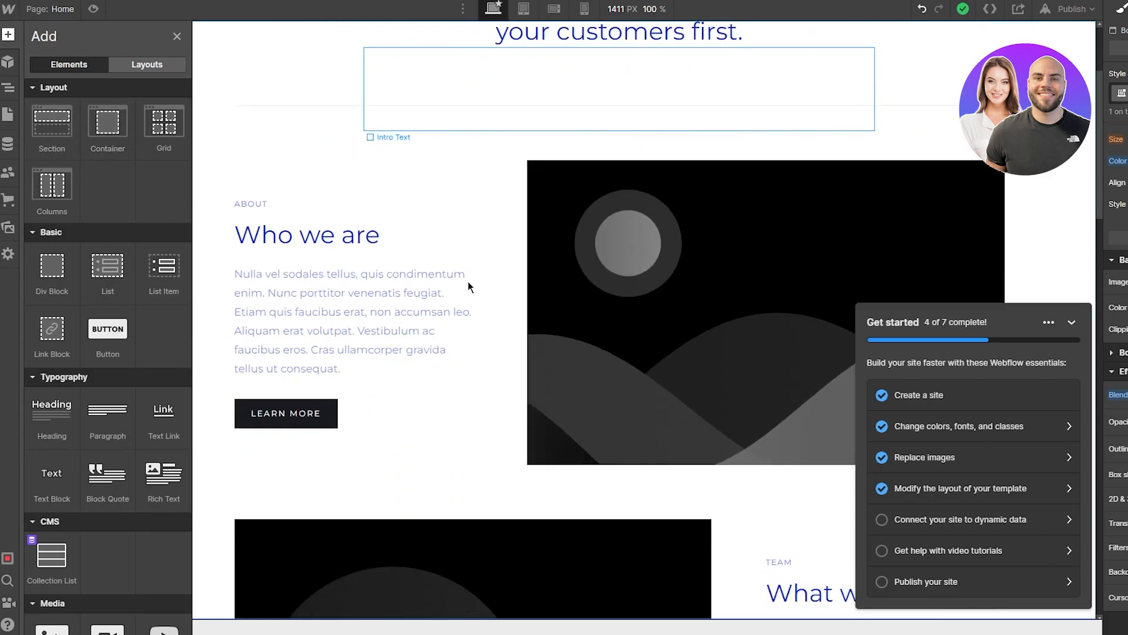
{"action": "scroll", "coordinate": [468, 281], "scroll_direction": "up", "scroll_amount": 10}
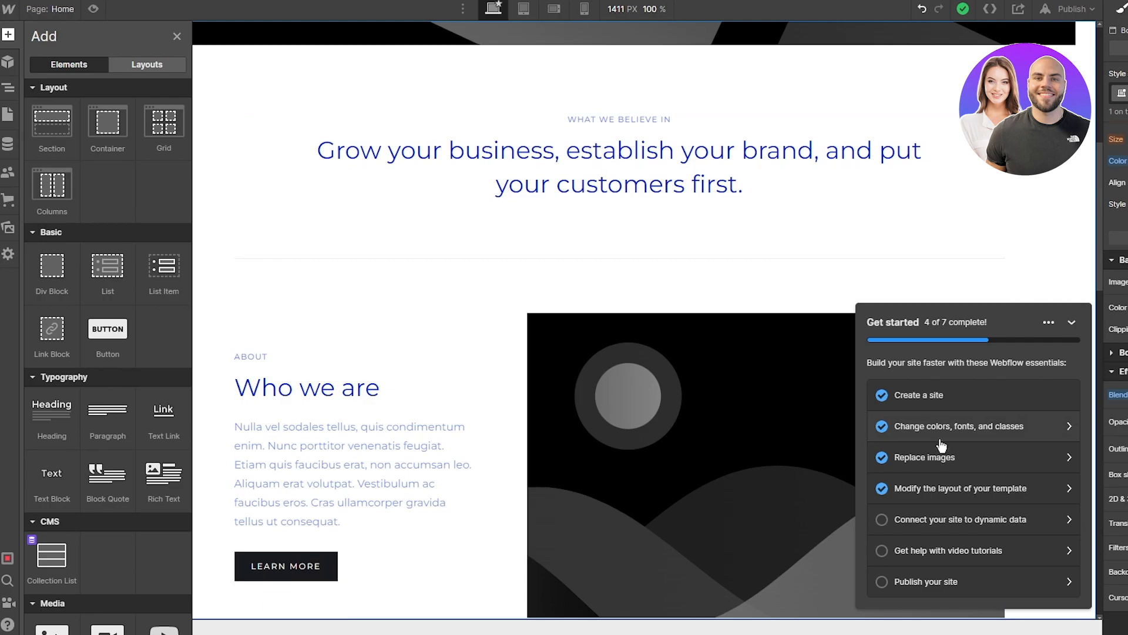
{"action": "left_click", "coordinate": [1034, 530]}
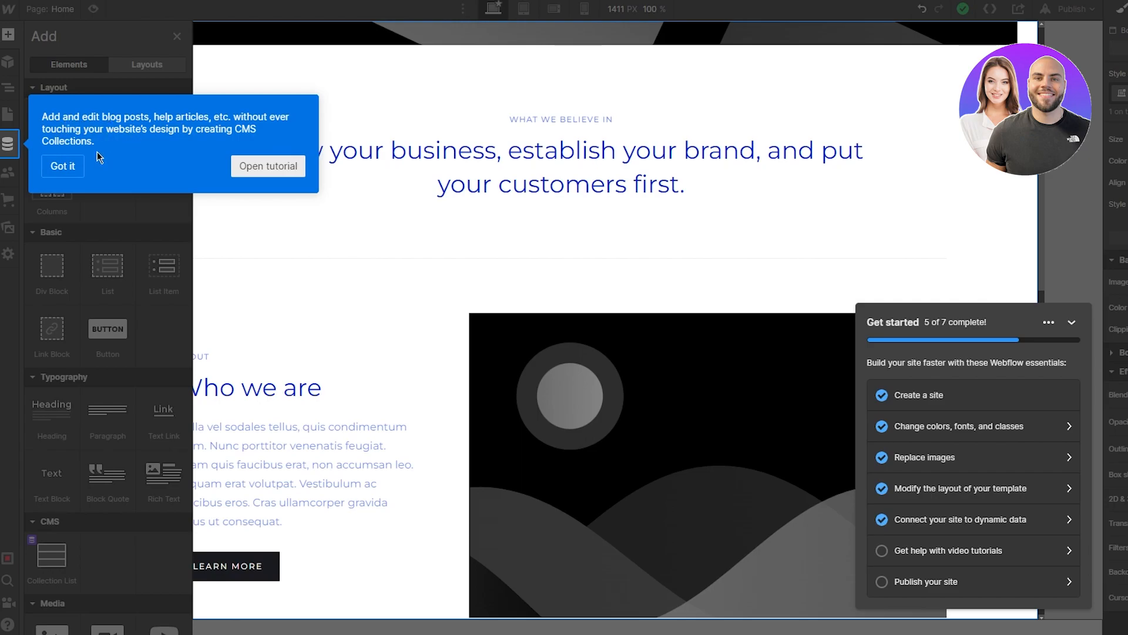
Step: Look through the Blog Posts CMS collection, then tick off 'Get help with video tutorials'
{"action": "left_click", "coordinate": [65, 165]}
{"action": "left_click", "coordinate": [8, 148]}
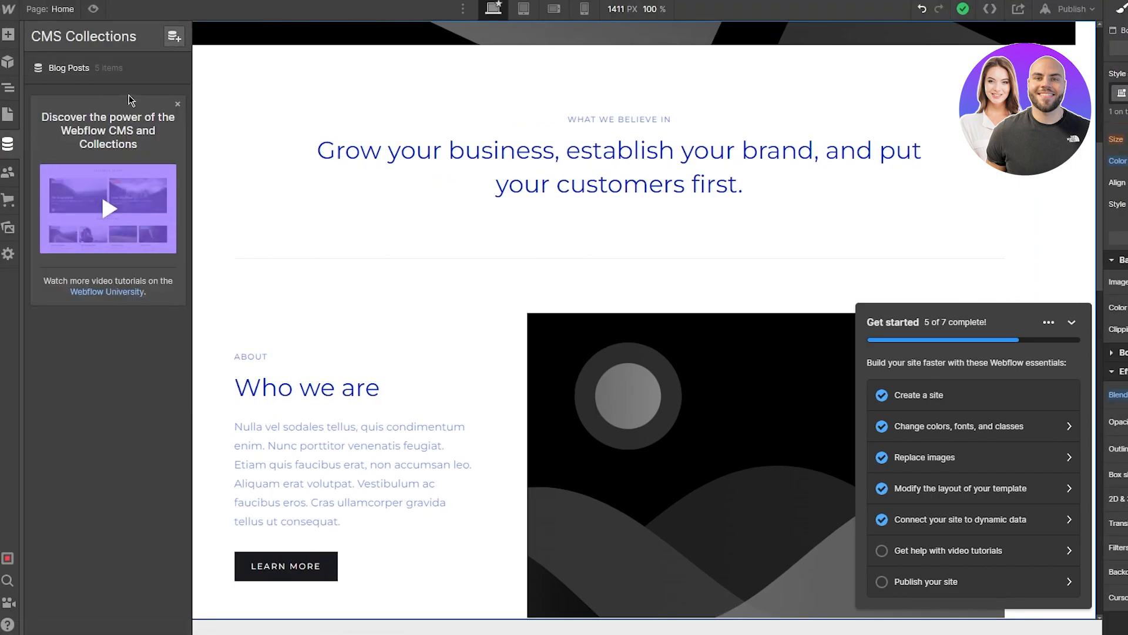
{"action": "left_click", "coordinate": [110, 69]}
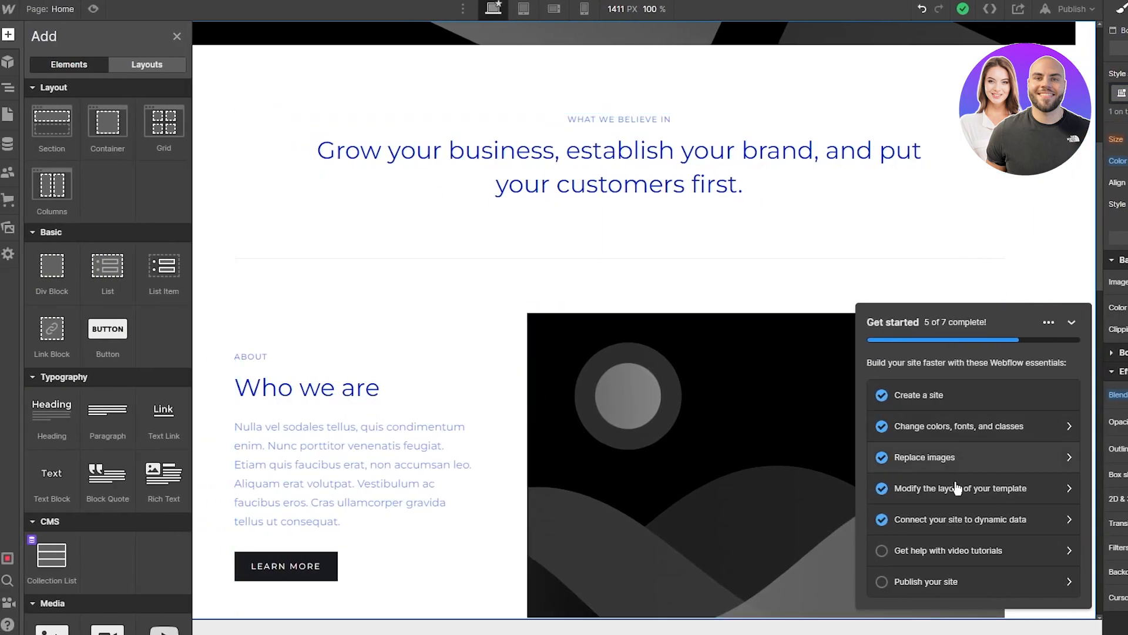
{"action": "left_click", "coordinate": [958, 550]}
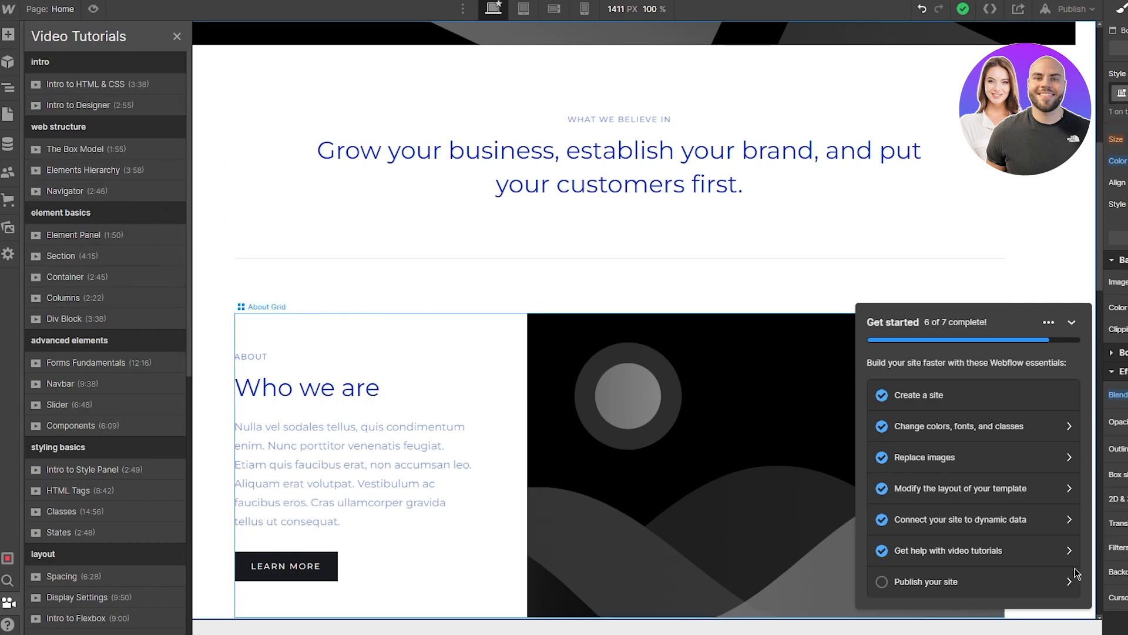
{"action": "left_click", "coordinate": [1008, 587]}
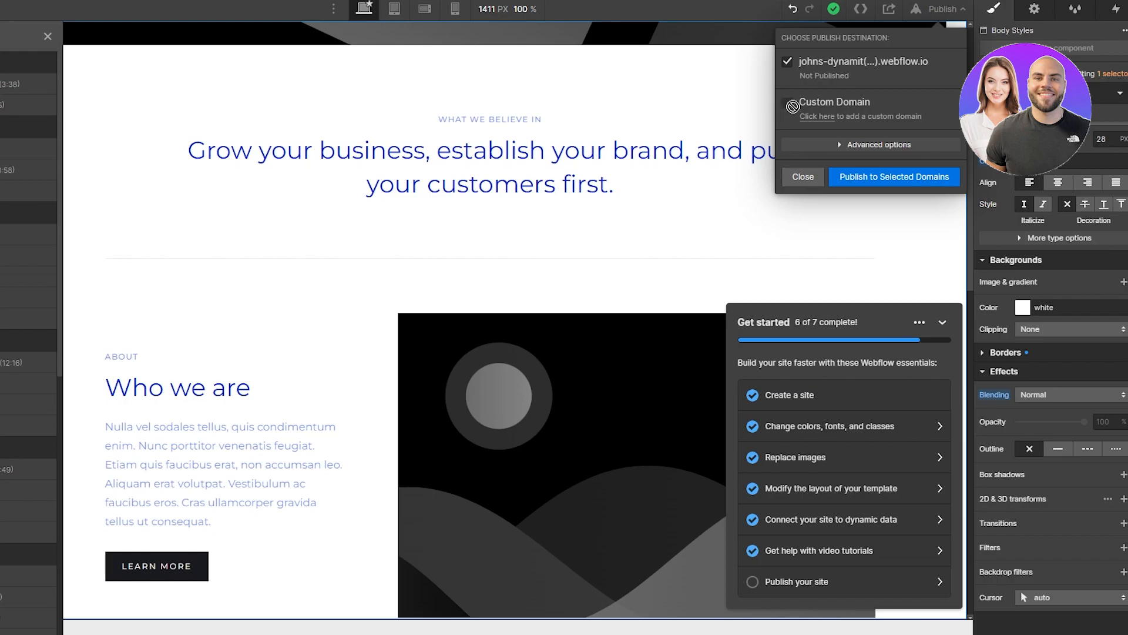
{"action": "left_click", "coordinate": [801, 176]}
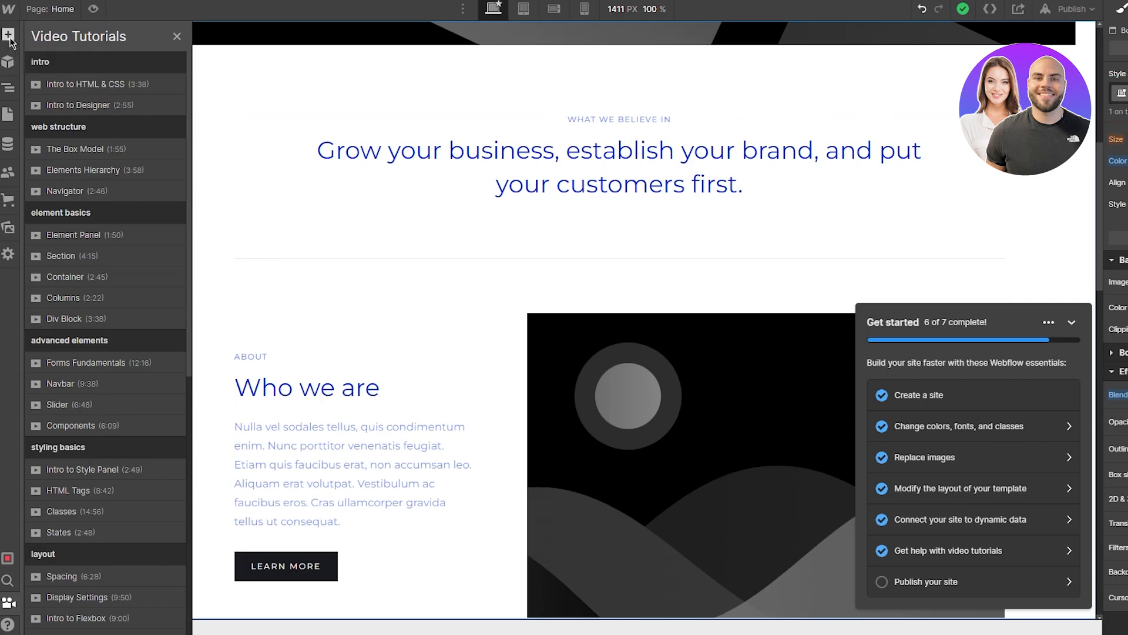
Step: Collapse Get started, undo a trial Section dropped below the motto, and reopen Add elements
{"action": "left_click", "coordinate": [9, 37]}
{"action": "scroll", "coordinate": [104, 226], "scroll_direction": "down", "scroll_amount": 5}
{"action": "scroll", "coordinate": [105, 226], "scroll_direction": "up", "scroll_amount": 5}
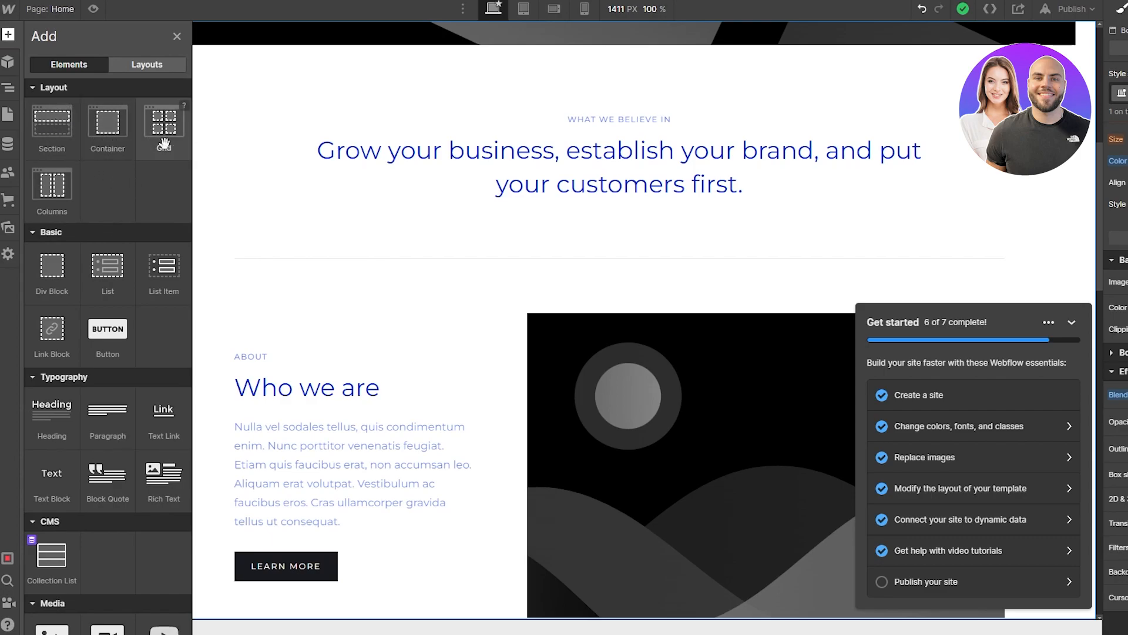
{"action": "left_click_drag", "start_coordinate": [52, 123], "coordinate": [305, 192]}
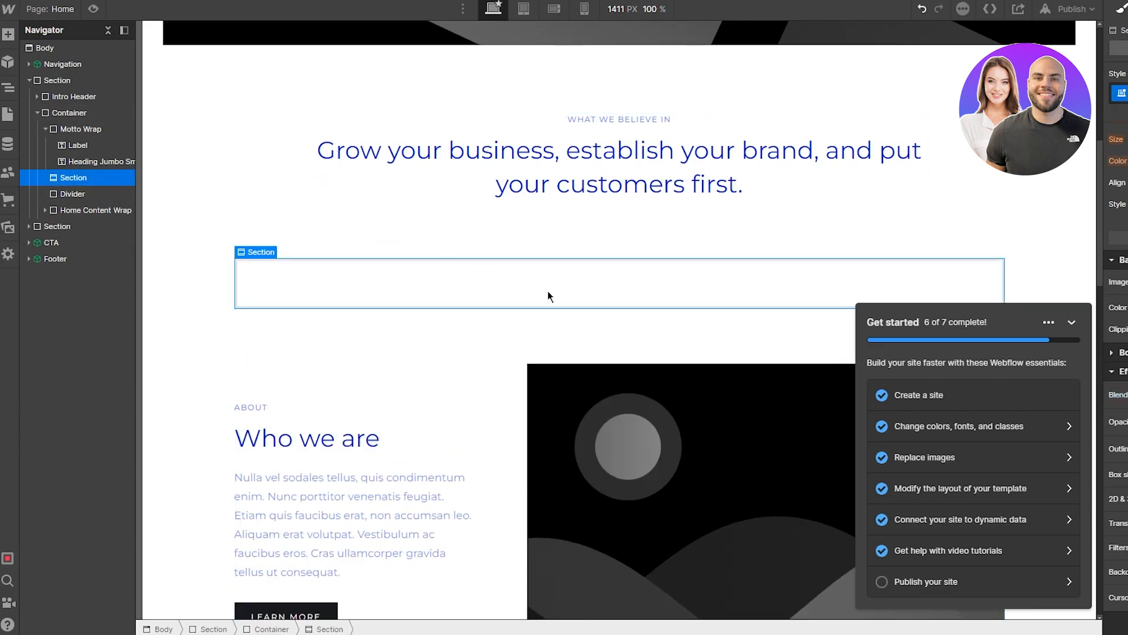
{"action": "left_click", "coordinate": [1072, 322]}
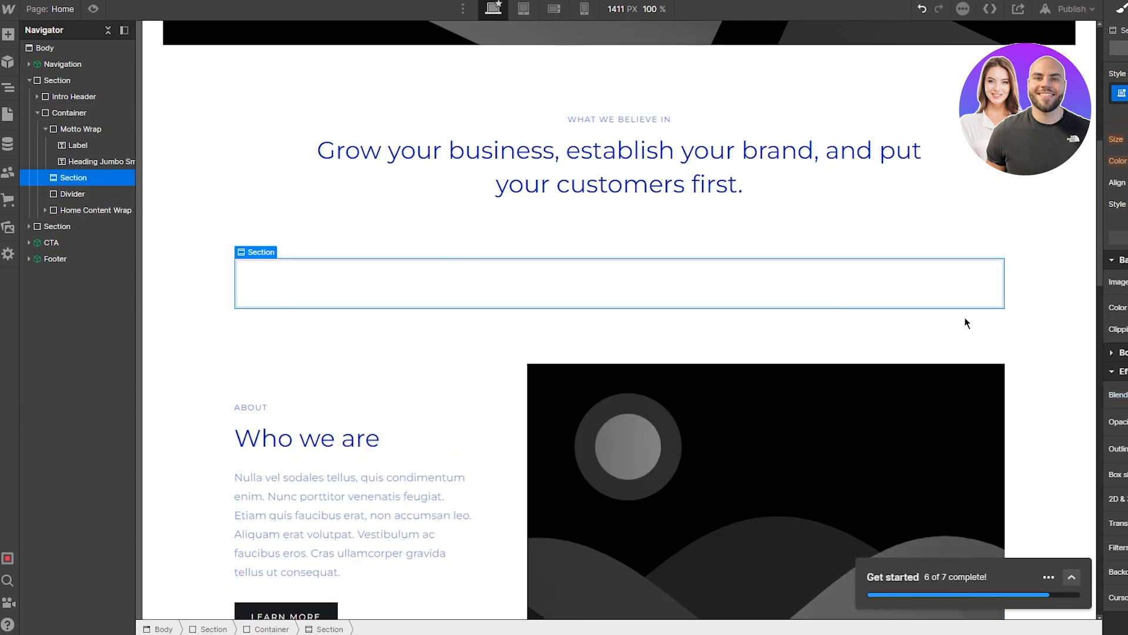
{"action": "key", "text": "ctrl+z"}
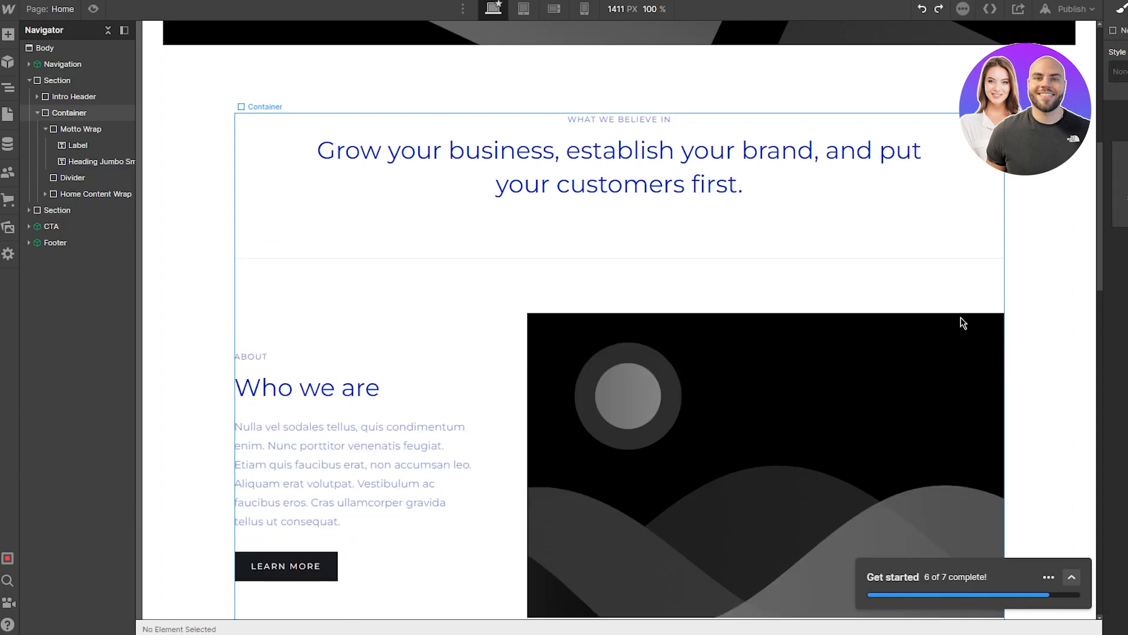
{"action": "left_click", "coordinate": [8, 34]}
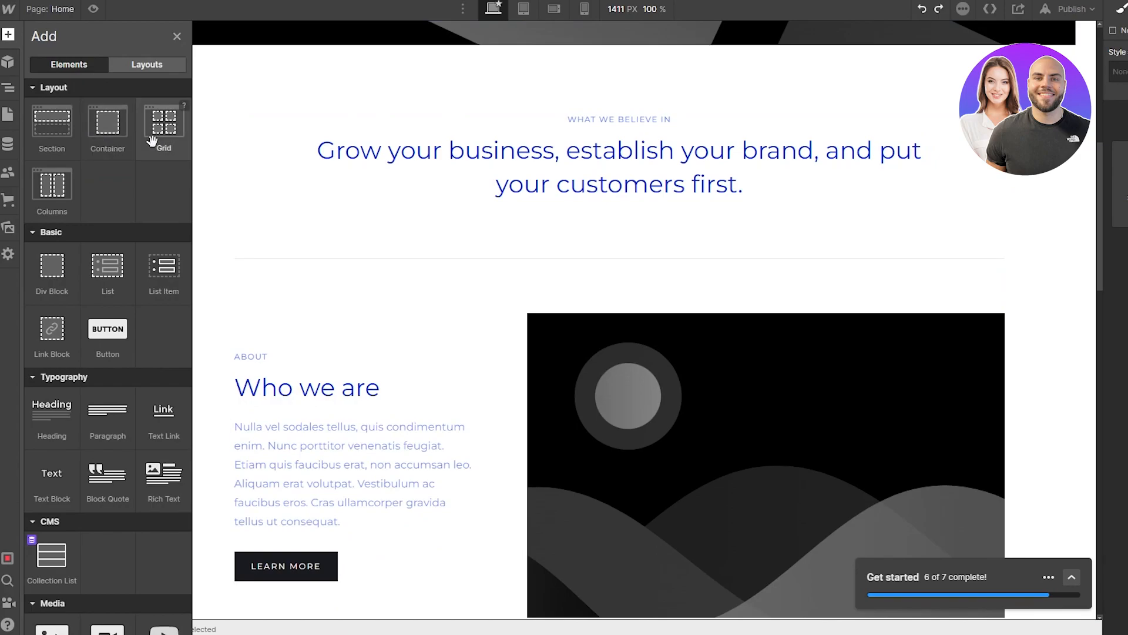
Step: Drag a Button element into the Container just below the motto divider
{"action": "scroll", "coordinate": [99, 253], "scroll_direction": "down", "scroll_amount": 2}
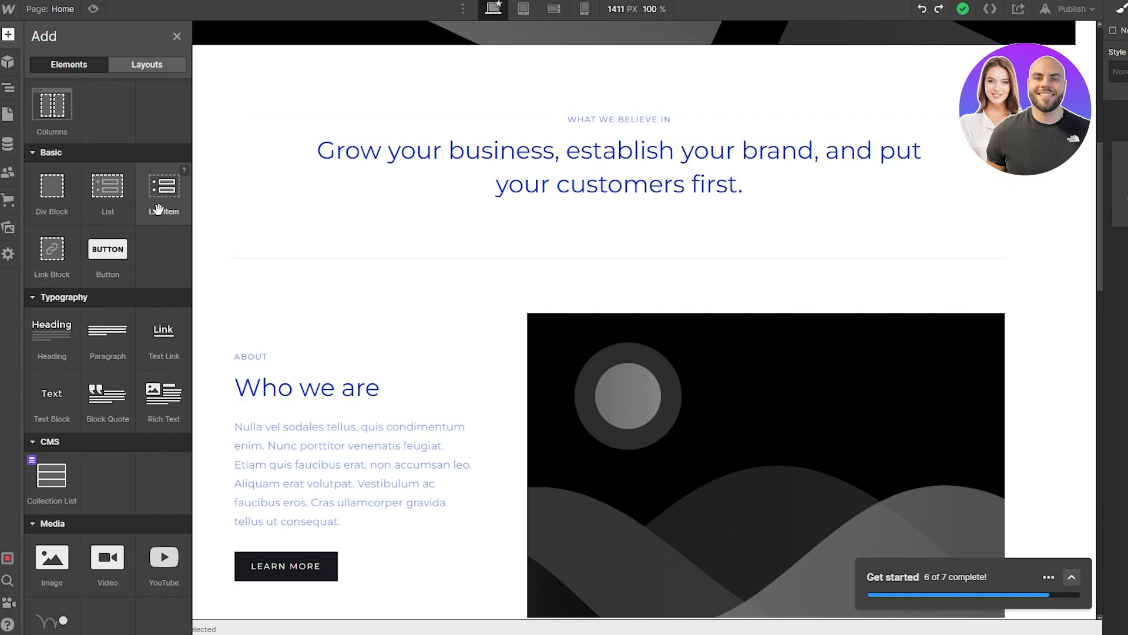
{"action": "left_click_drag", "start_coordinate": [122, 262], "coordinate": [382, 279]}
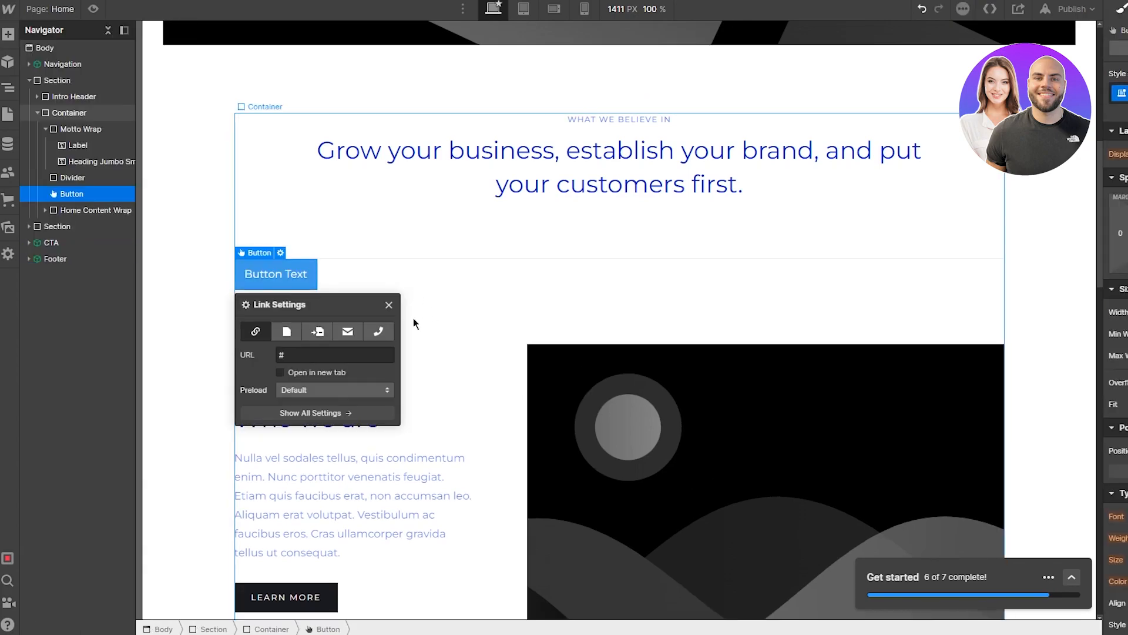
Step: Link the button to youtube.com, opening in a new tab with Default preload
{"action": "left_click", "coordinate": [320, 356]}
{"action": "key", "text": "BackSpace"}
{"action": "type", "text": "youtube"}
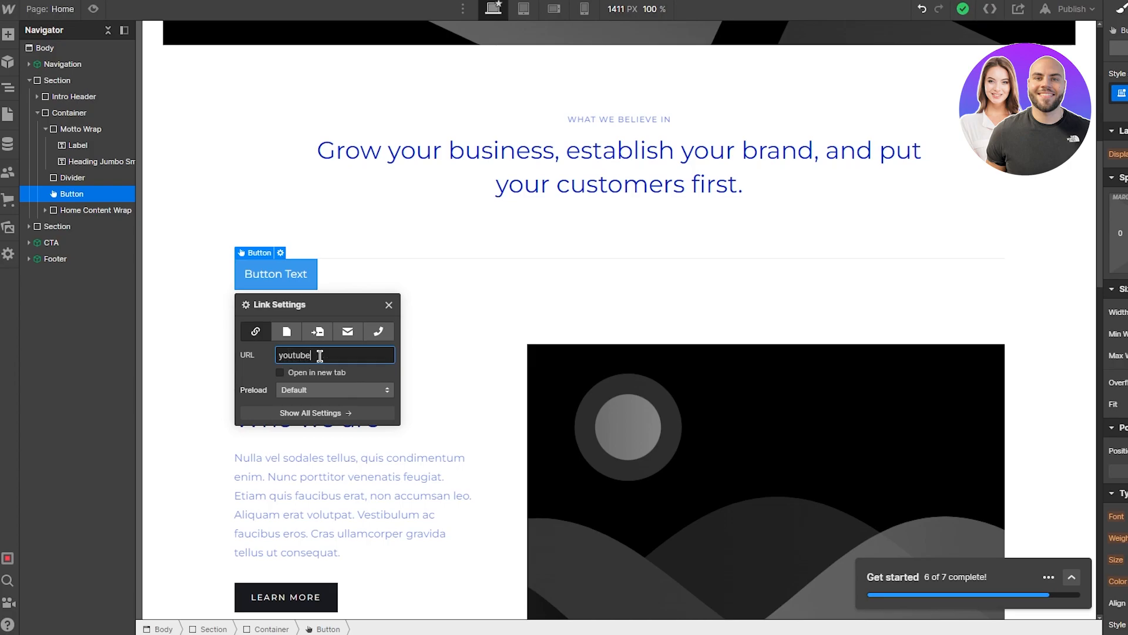
{"action": "type", "text": ".com"}
{"action": "left_click", "coordinate": [287, 374]}
{"action": "left_click", "coordinate": [342, 392]}
{"action": "left_click", "coordinate": [348, 393]}
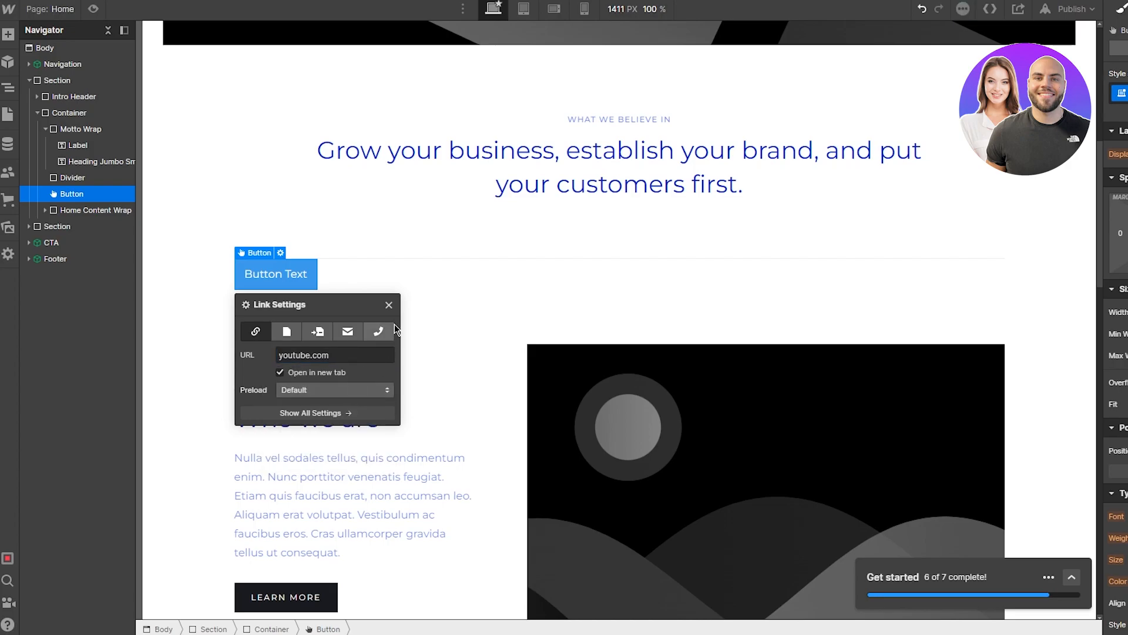
{"action": "left_click", "coordinate": [389, 306]}
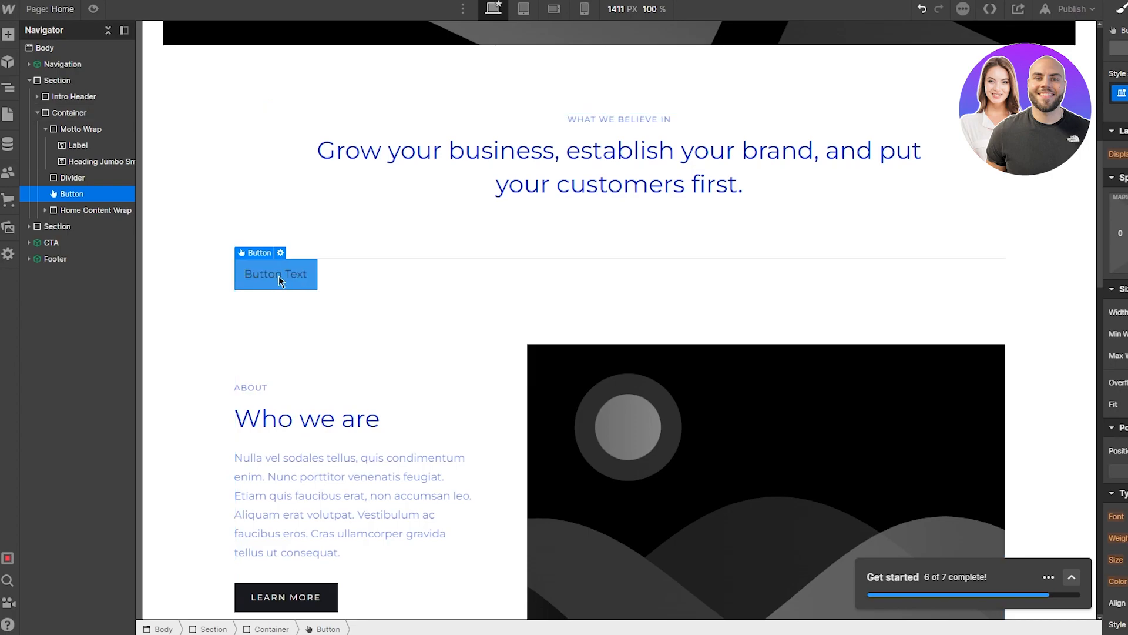
{"action": "left_click", "coordinate": [332, 205]}
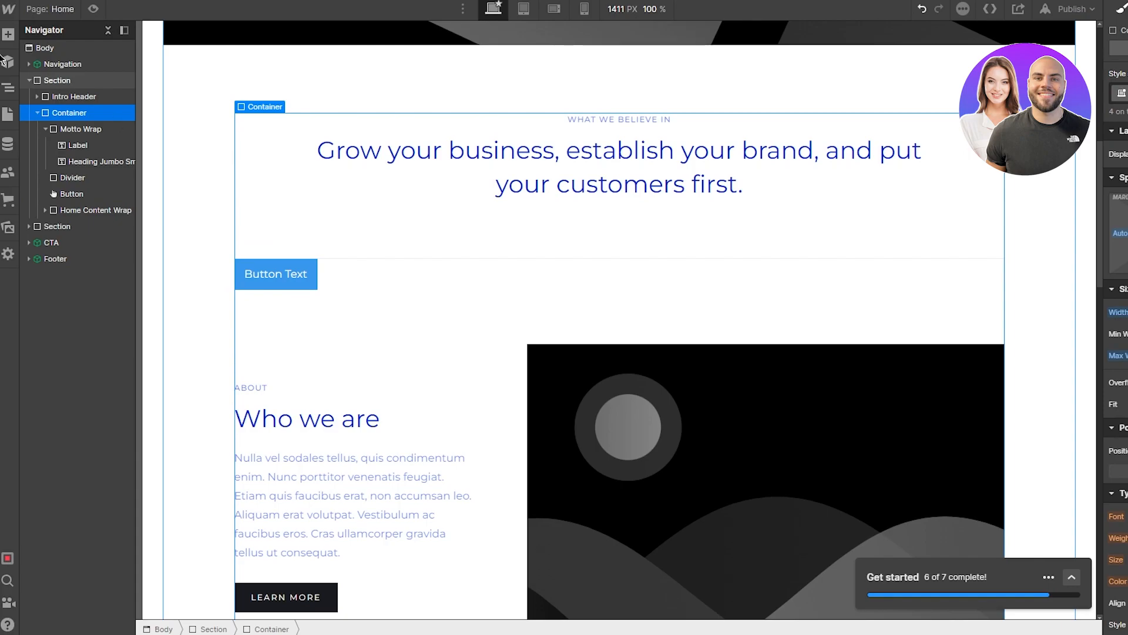
Step: Browse the Add elements list, then show the Components panel with Footer, CTA and Navigation
{"action": "left_click", "coordinate": [8, 34]}
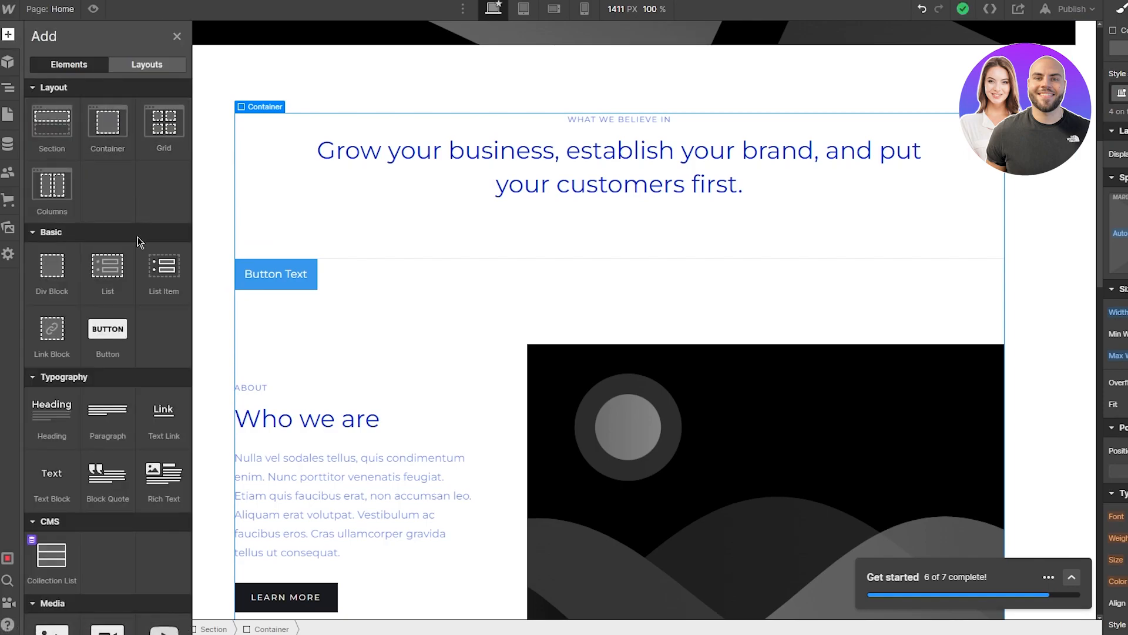
{"action": "scroll", "coordinate": [138, 241], "scroll_direction": "down", "scroll_amount": 3}
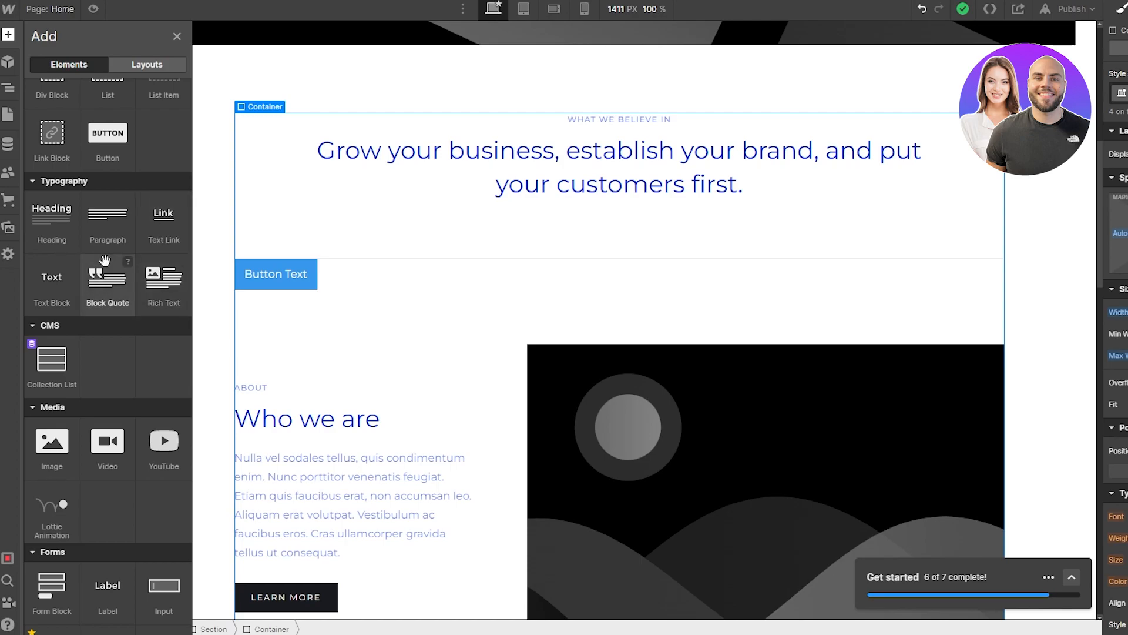
{"action": "scroll", "coordinate": [105, 260], "scroll_direction": "down", "scroll_amount": 2}
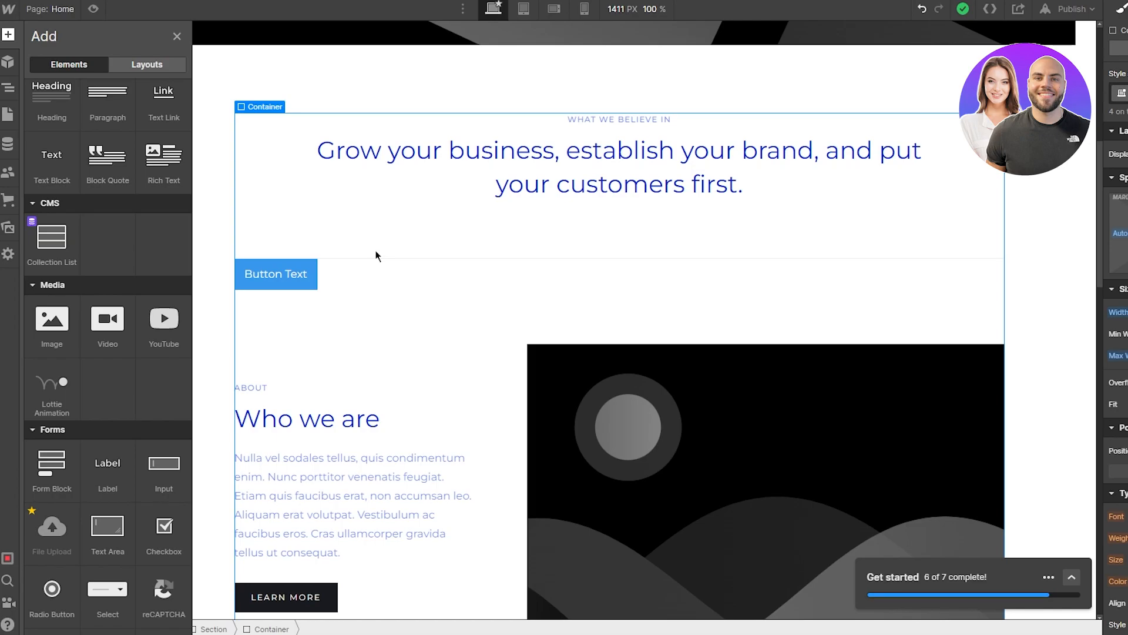
{"action": "scroll", "coordinate": [100, 375], "scroll_direction": "down", "scroll_amount": 5}
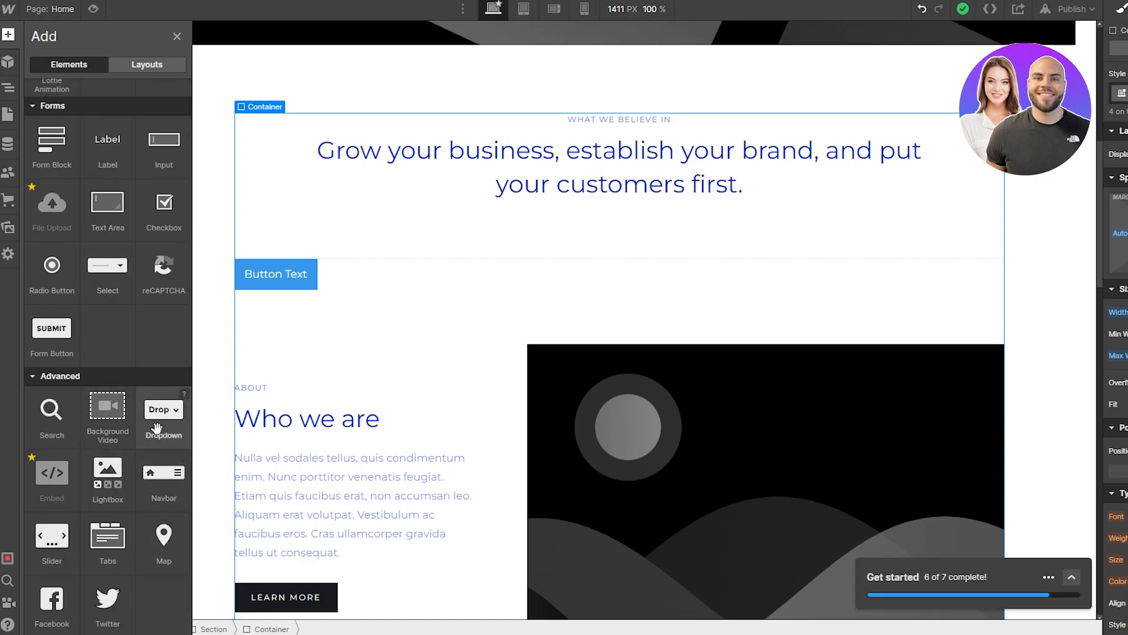
{"action": "left_click", "coordinate": [8, 61]}
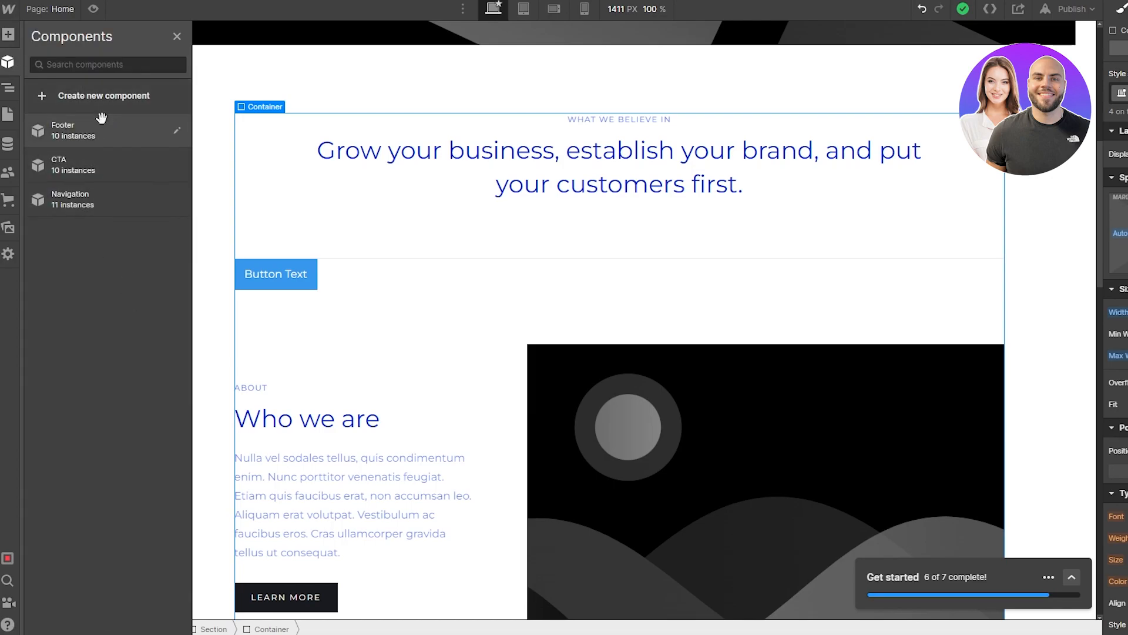
Step: Drop the CTA component after Home Content Wrap in the Navigator, then show the Pages list
{"action": "left_click_drag", "start_coordinate": [101, 151], "coordinate": [111, 215]}
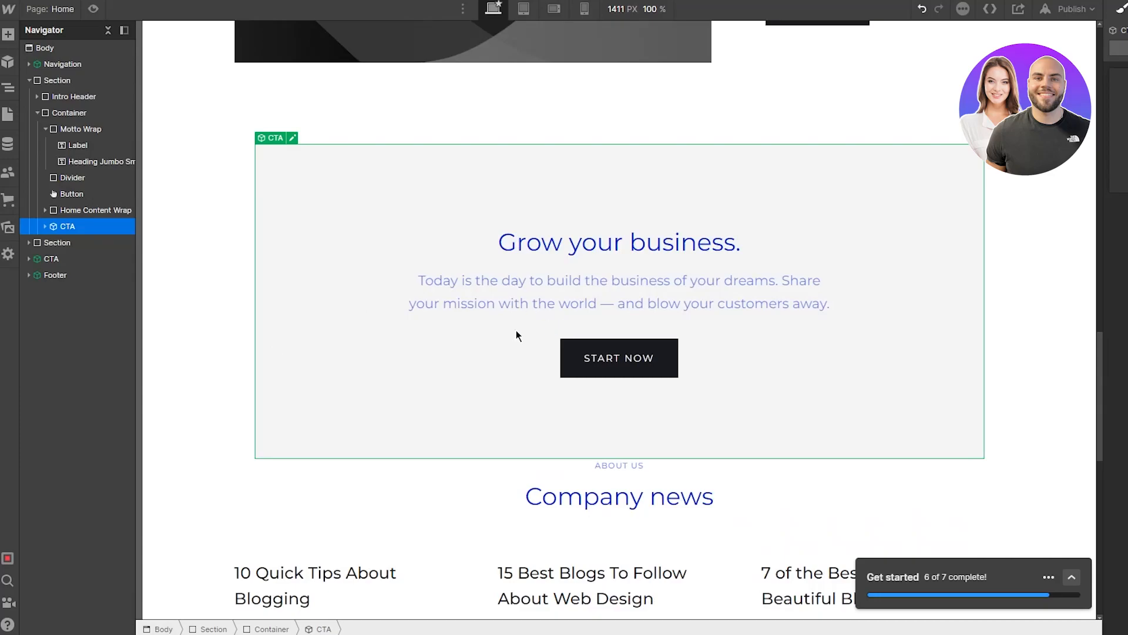
{"action": "left_click", "coordinate": [9, 89]}
{"action": "left_click", "coordinate": [10, 90]}
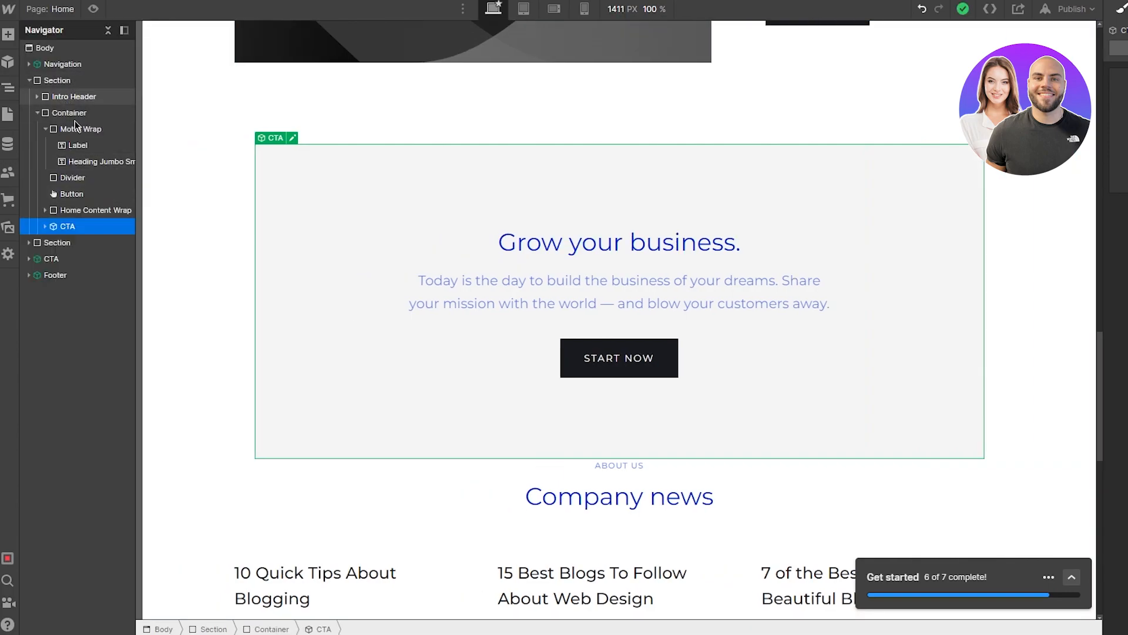
{"action": "scroll", "coordinate": [368, 250], "scroll_direction": "up", "scroll_amount": 10}
{"action": "scroll", "coordinate": [368, 249], "scroll_direction": "up", "scroll_amount": 5}
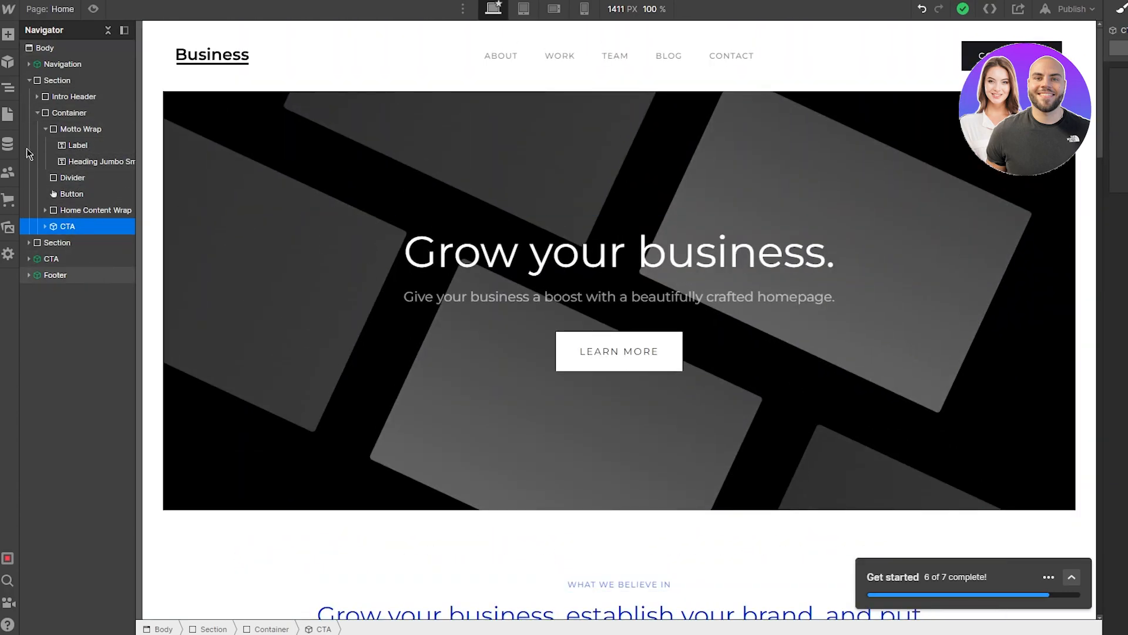
{"action": "left_click", "coordinate": [8, 113]}
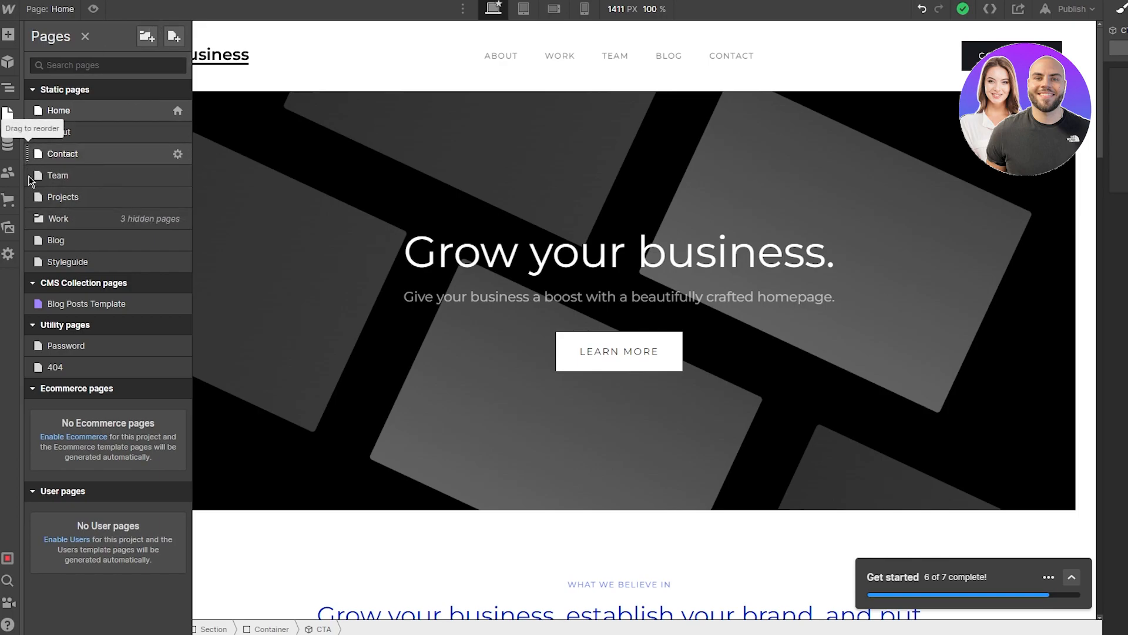
Step: Move the Team page between About and Contact, then close the Users and Ecommerce setup prompts
{"action": "left_click_drag", "start_coordinate": [28, 179], "coordinate": [33, 144]}
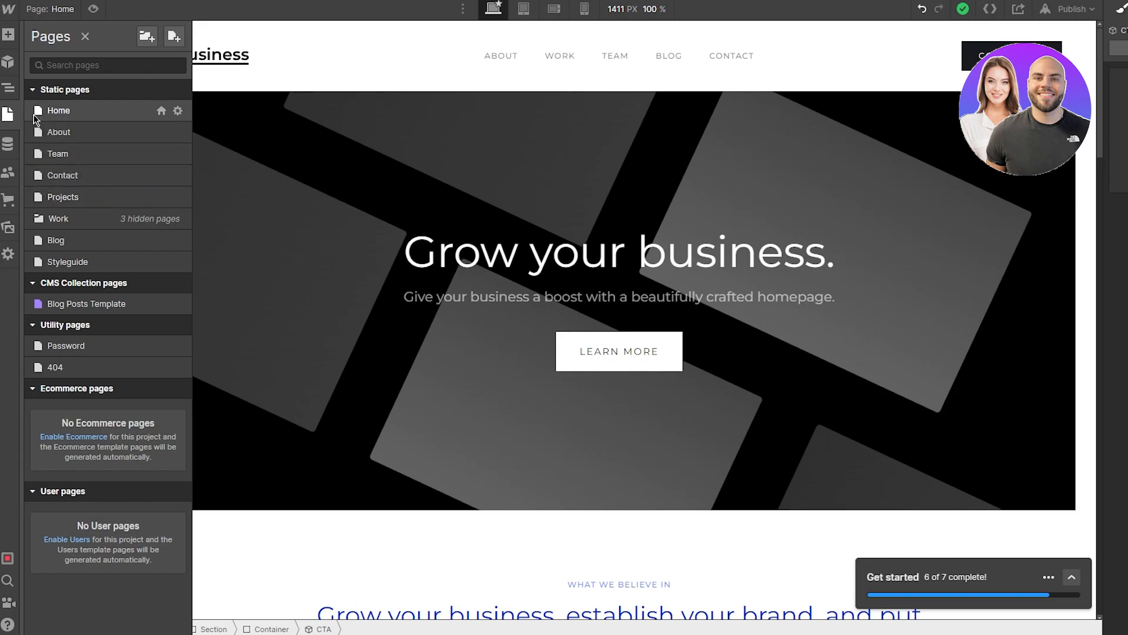
{"action": "left_click", "coordinate": [7, 147]}
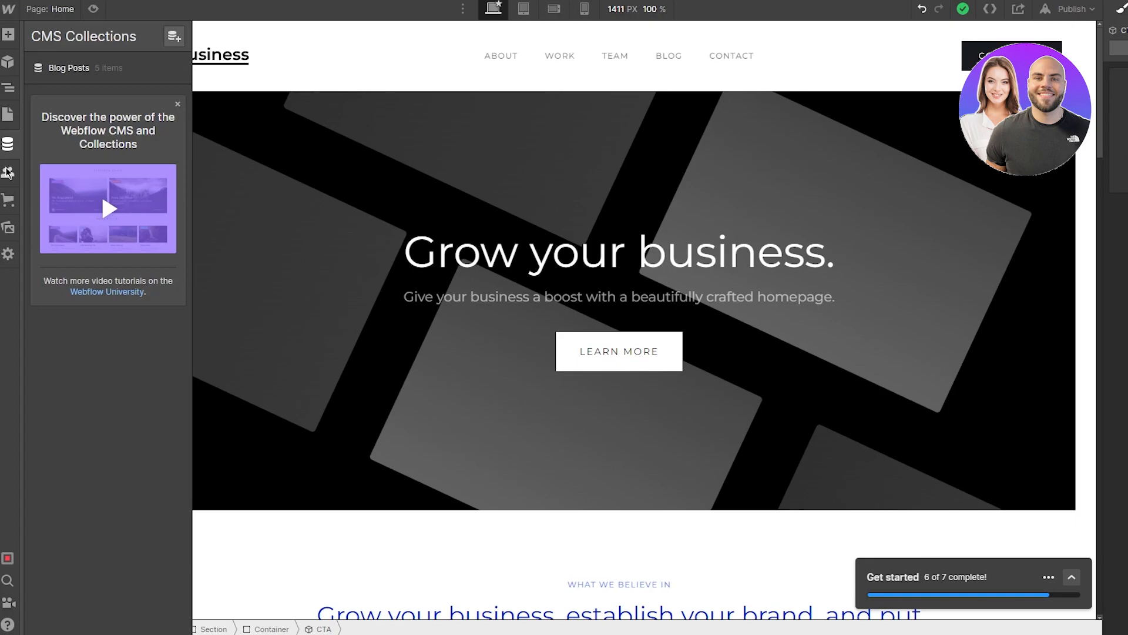
{"action": "left_click", "coordinate": [7, 171]}
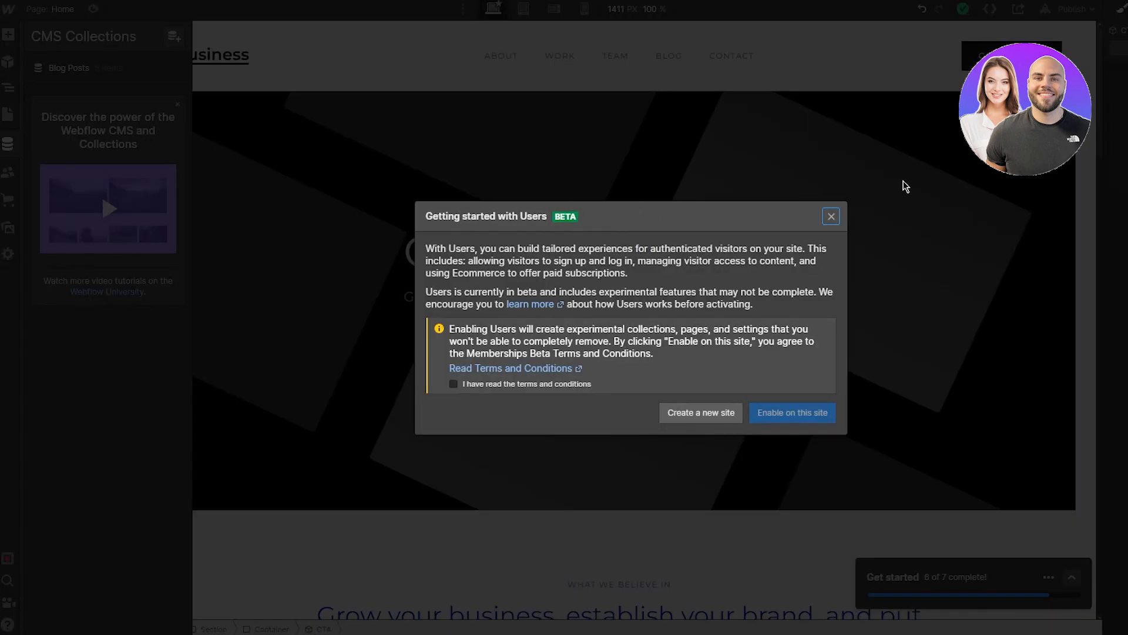
{"action": "left_click", "coordinate": [831, 217]}
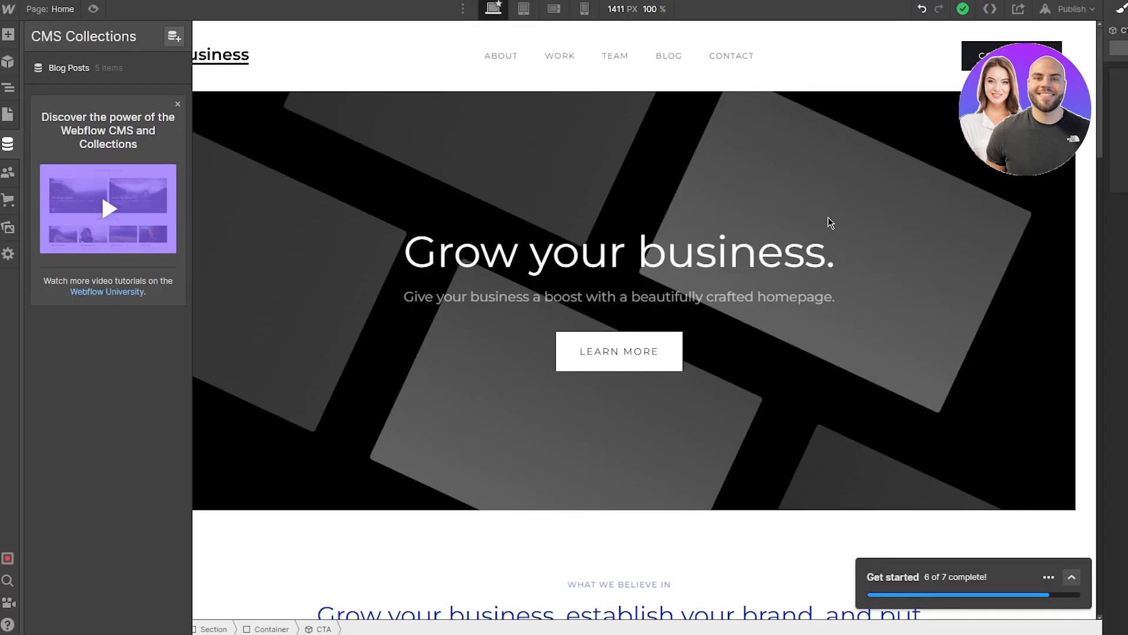
{"action": "left_click", "coordinate": [9, 201]}
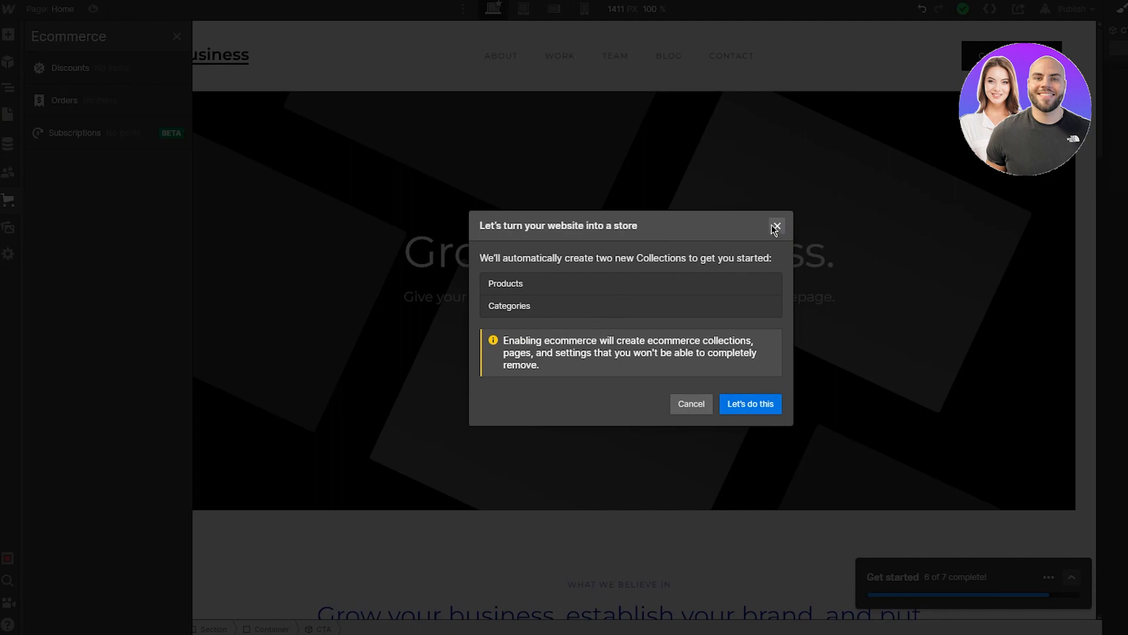
{"action": "left_click", "coordinate": [776, 227]}
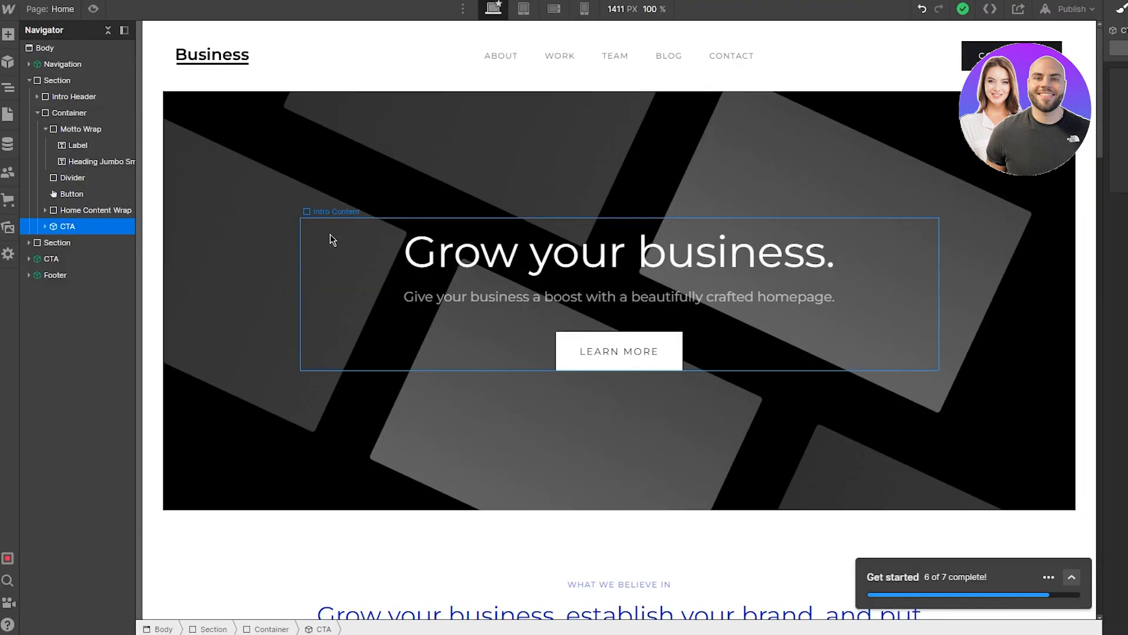
{"action": "left_click", "coordinate": [8, 228]}
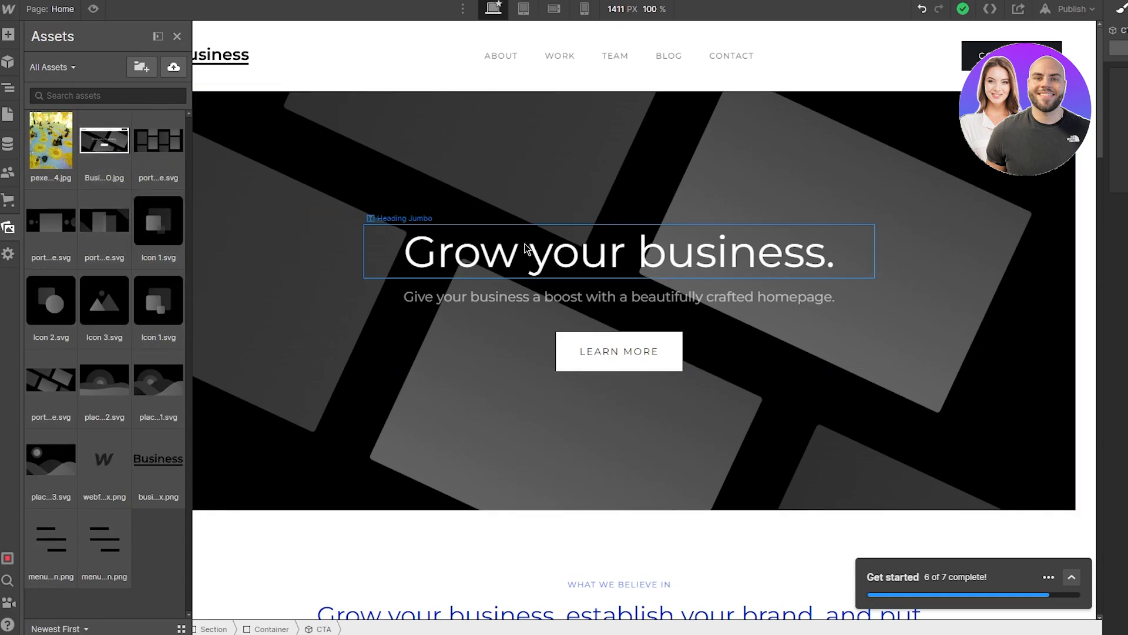
{"action": "left_click", "coordinate": [12, 255]}
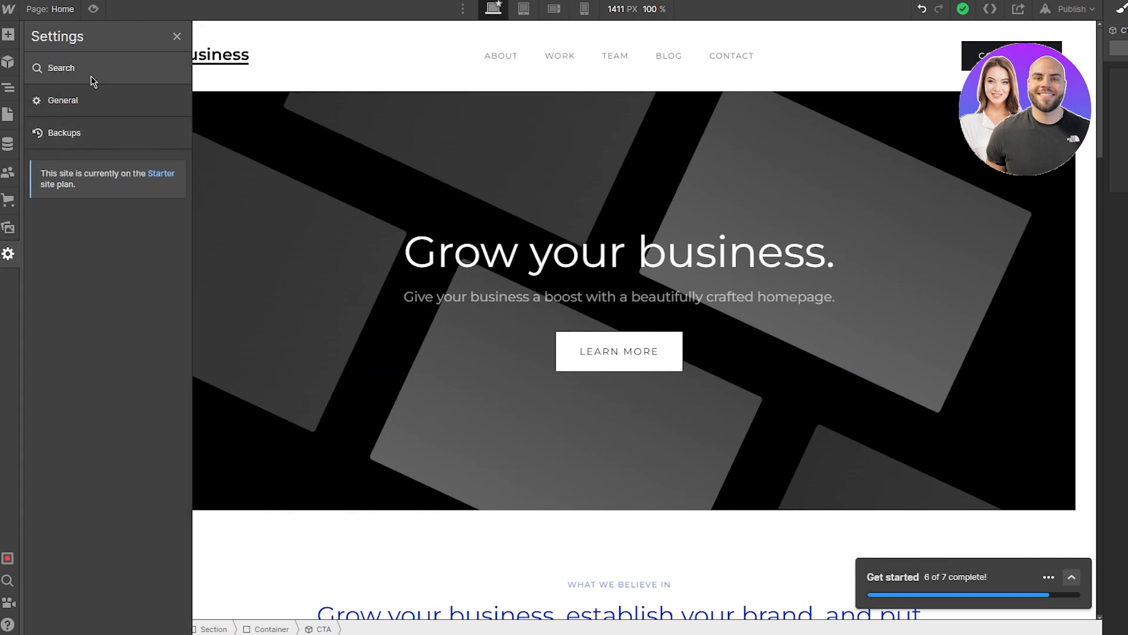
{"action": "left_click", "coordinate": [74, 108]}
{"action": "left_click", "coordinate": [128, 132]}
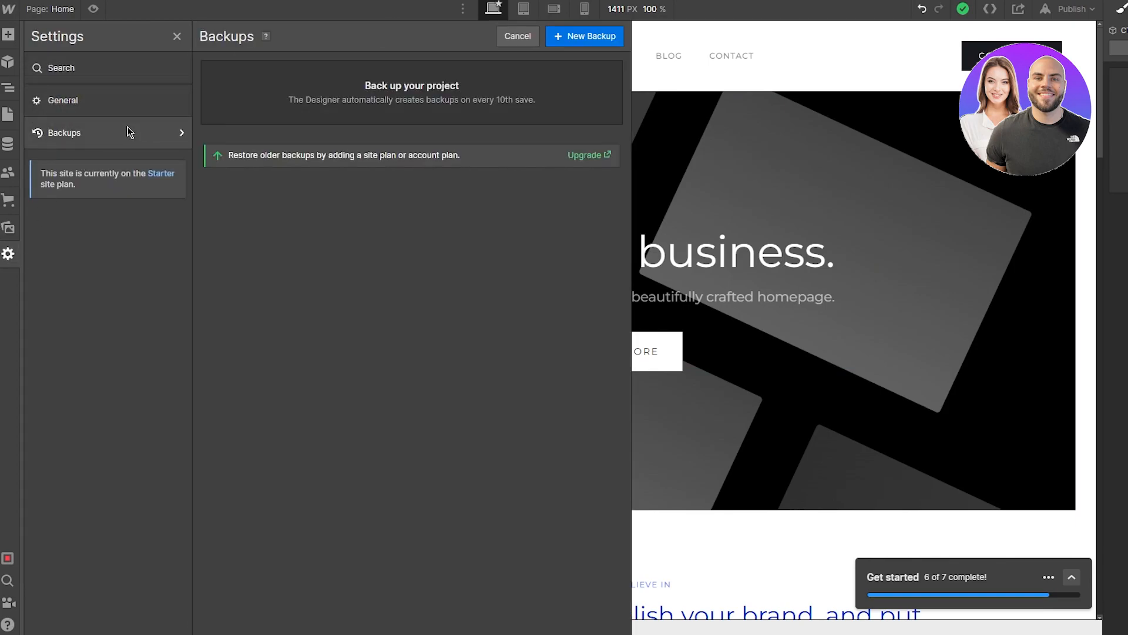
{"action": "left_click", "coordinate": [125, 77]}
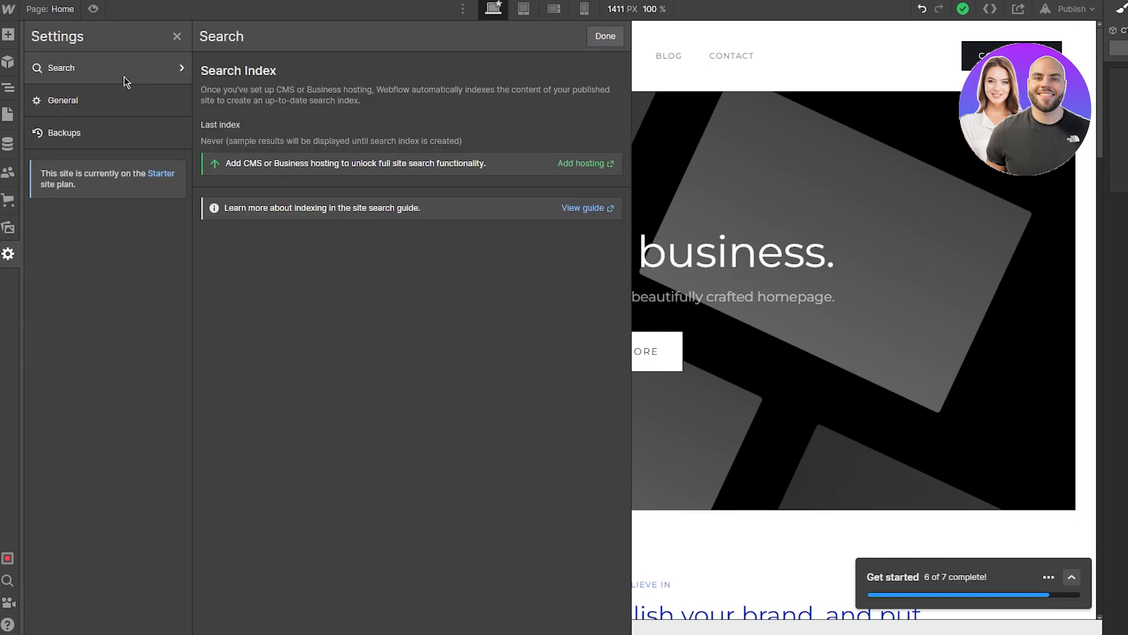
{"action": "left_click", "coordinate": [607, 37]}
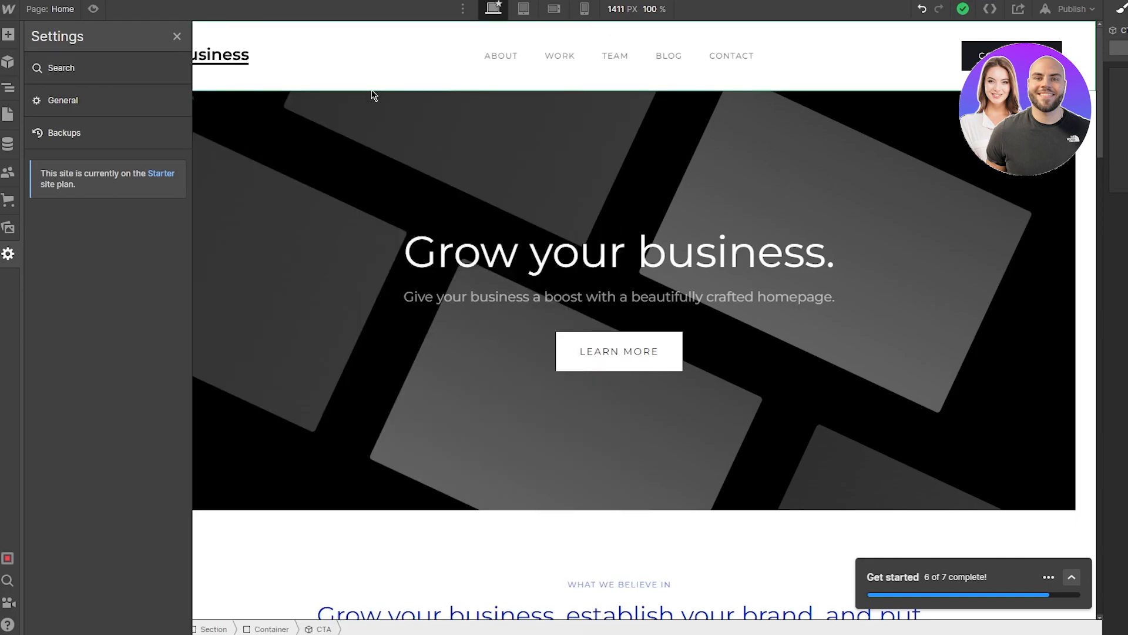
{"action": "left_click", "coordinate": [176, 36]}
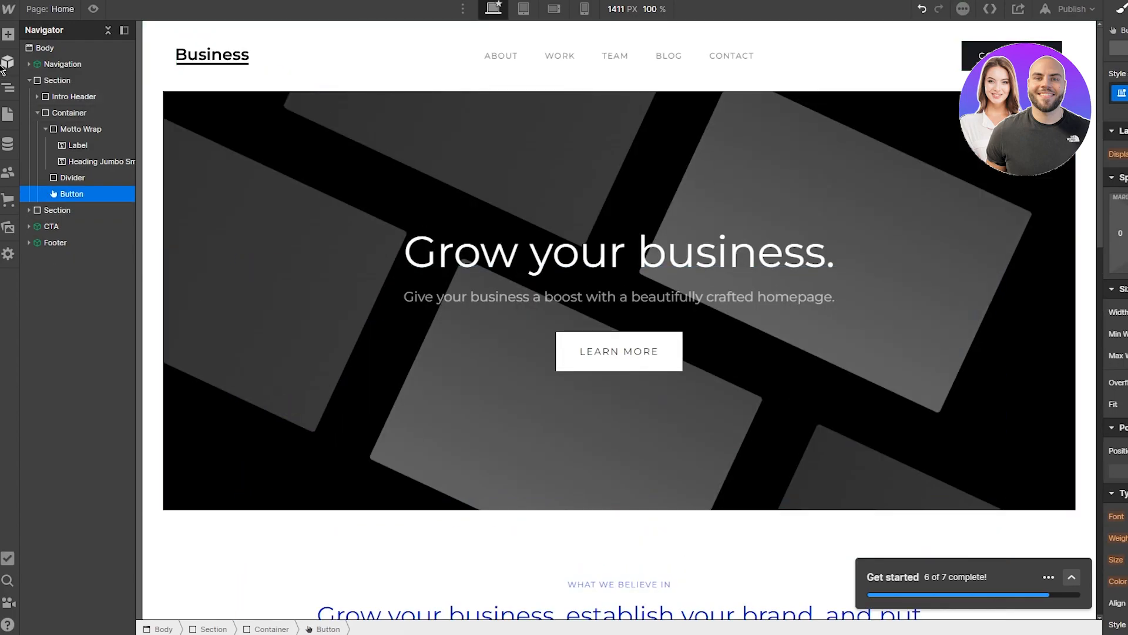
{"action": "left_click", "coordinate": [8, 34]}
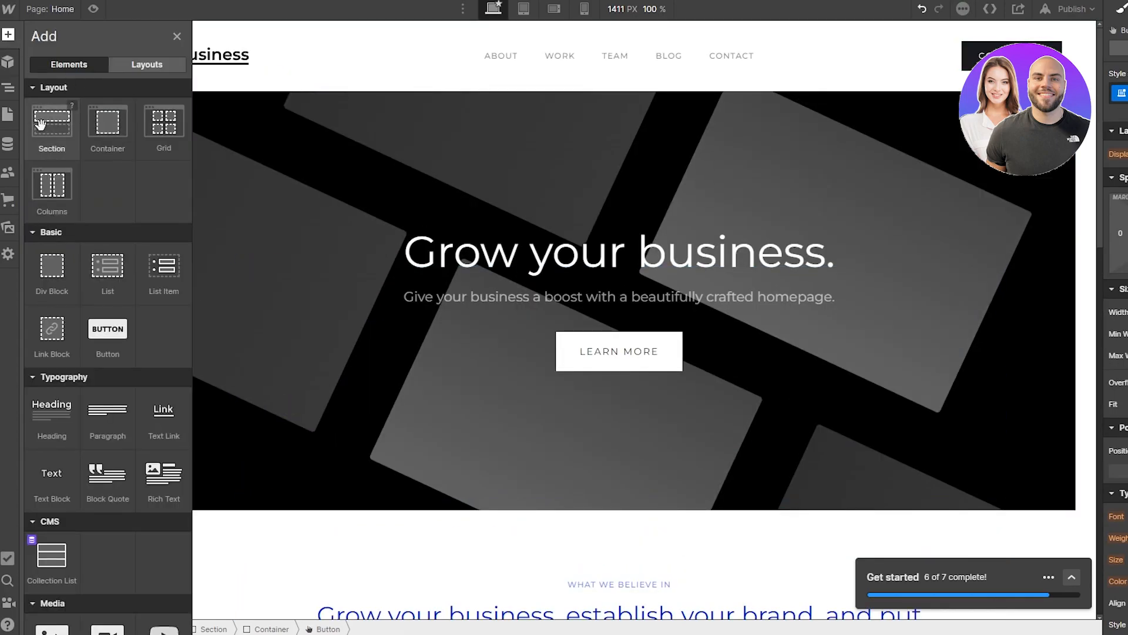
{"action": "left_click_drag", "start_coordinate": [55, 131], "coordinate": [496, 582]}
{"action": "scroll", "coordinate": [517, 552], "scroll_direction": "down", "scroll_amount": 6}
{"action": "scroll", "coordinate": [616, 313], "scroll_direction": "up", "scroll_amount": 7}
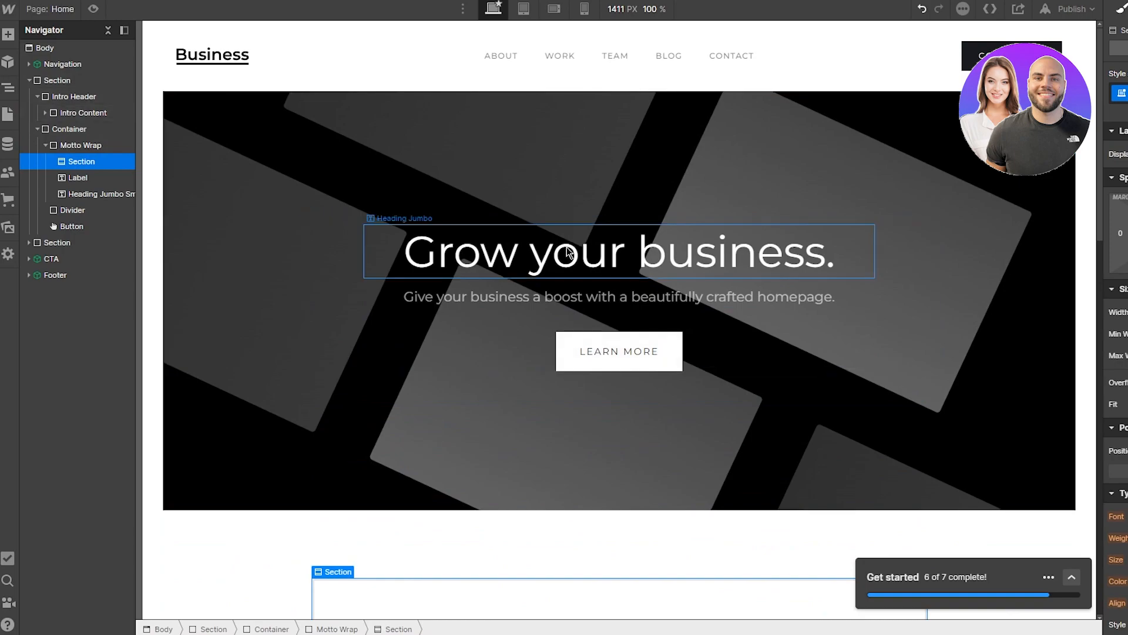
{"action": "left_click", "coordinate": [535, 177]}
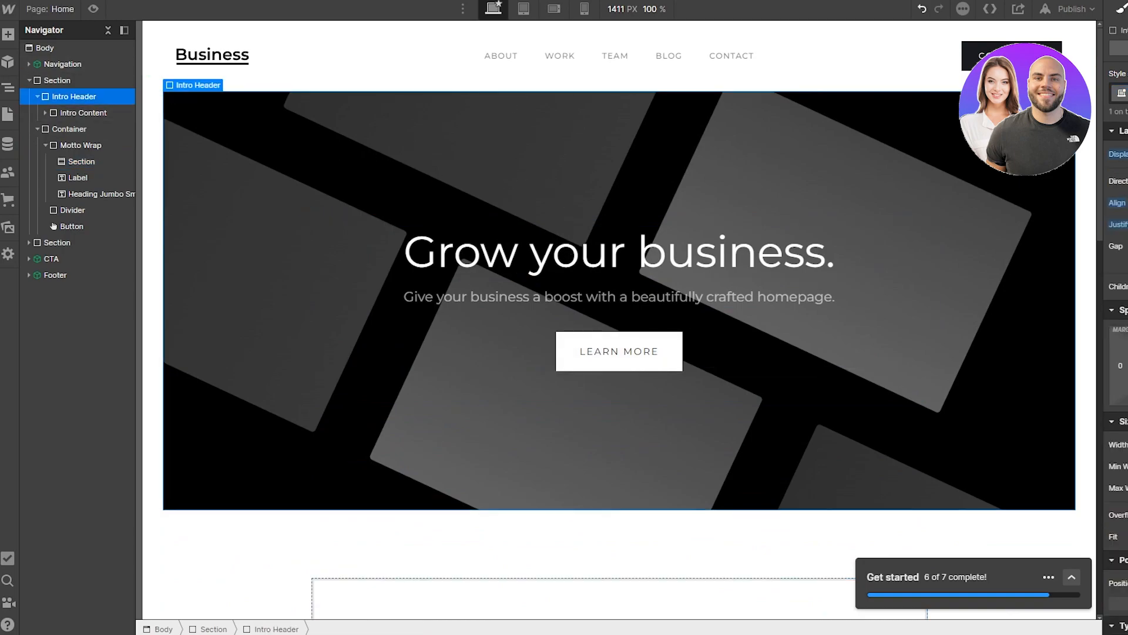
{"action": "scroll", "coordinate": [1120, 196], "scroll_direction": "down", "scroll_amount": 2}
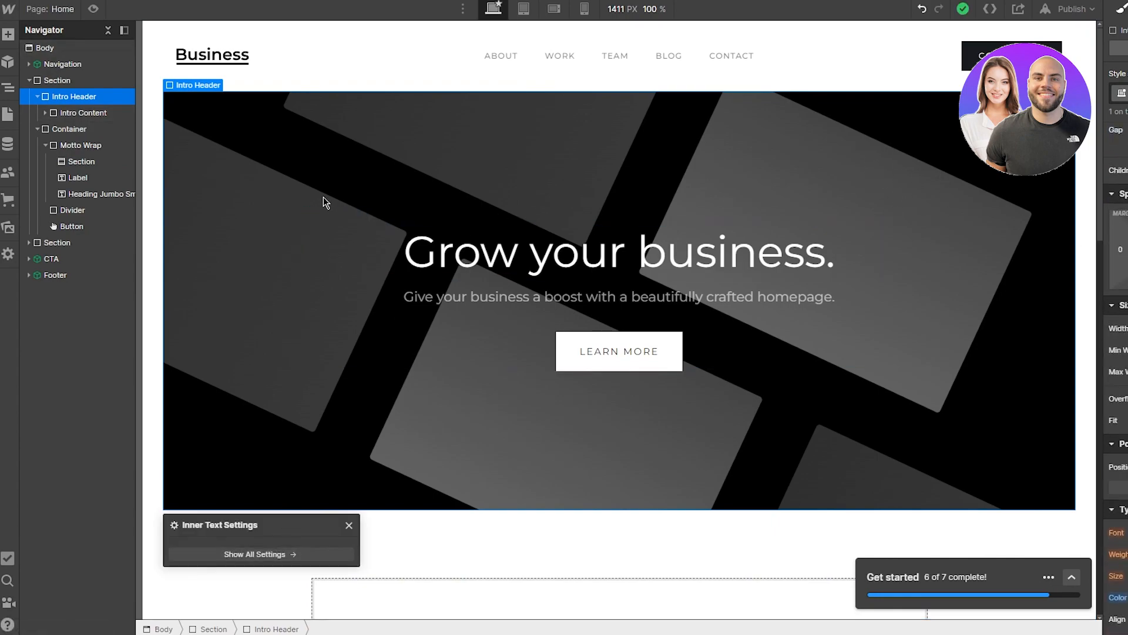
{"action": "left_click", "coordinate": [45, 113]}
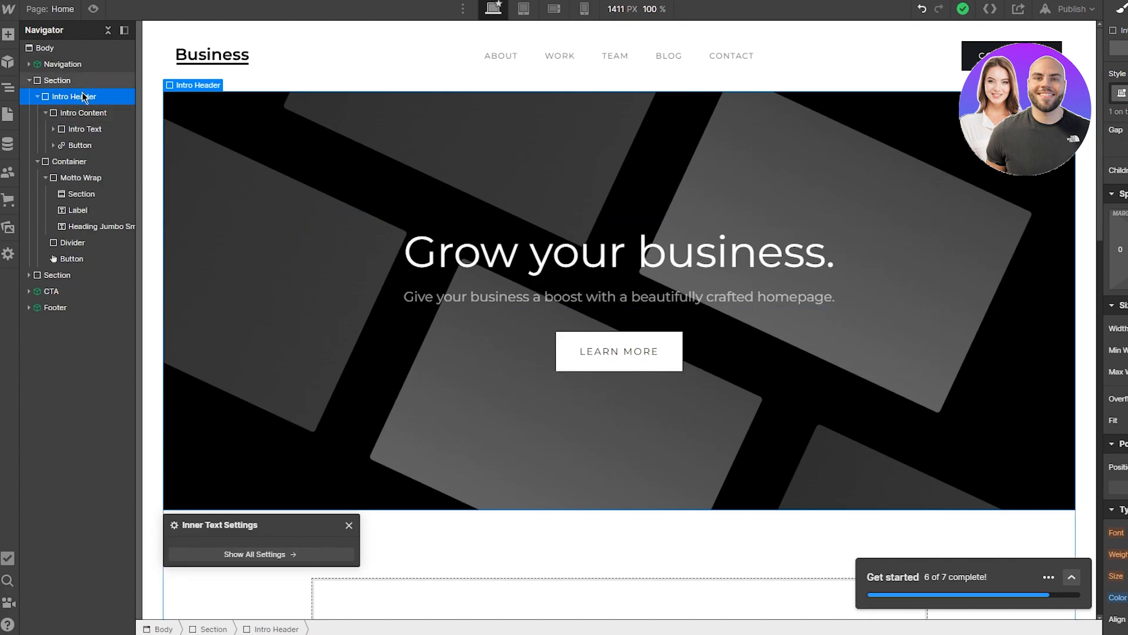
{"action": "left_click", "coordinate": [7, 34]}
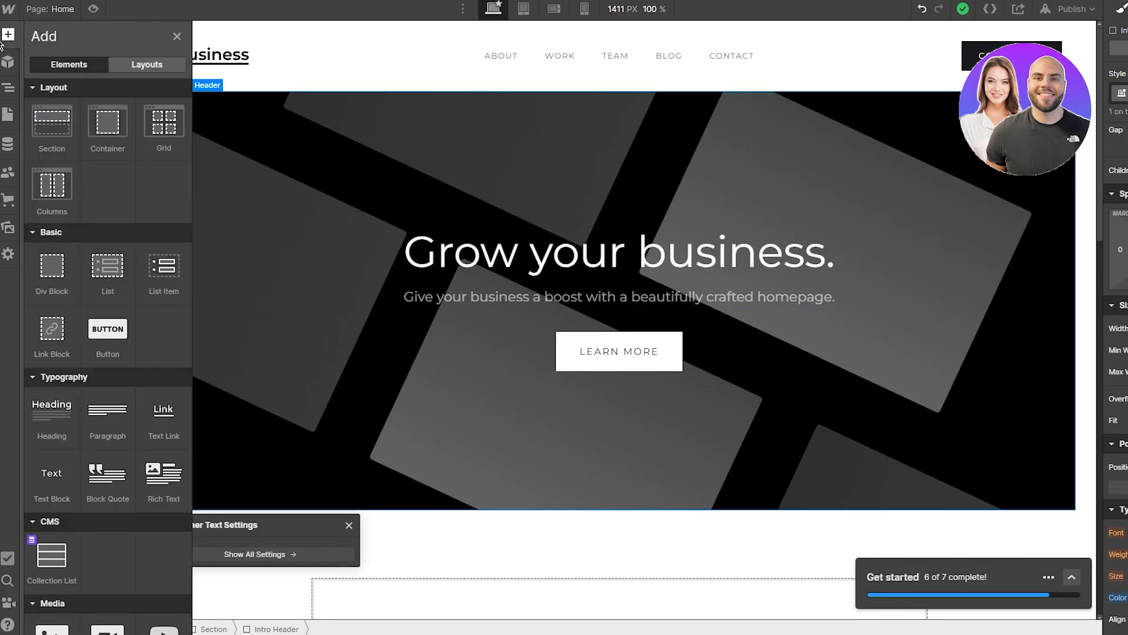
{"action": "scroll", "coordinate": [116, 103], "scroll_direction": "down", "scroll_amount": 6}
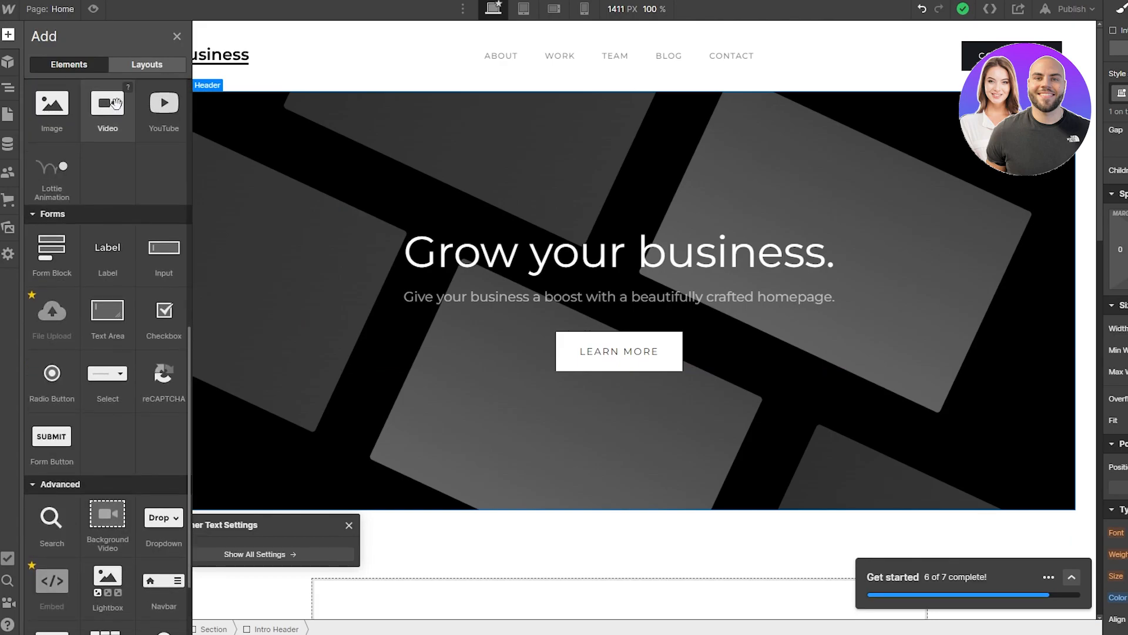
{"action": "left_click_drag", "start_coordinate": [52, 271], "coordinate": [362, 180]}
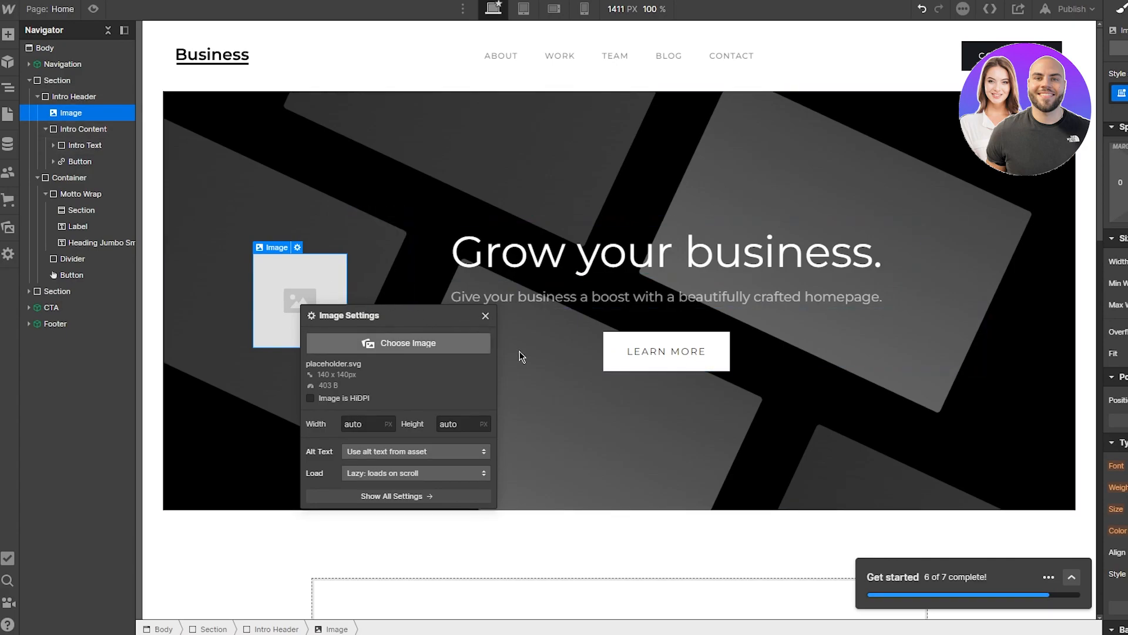
{"action": "left_click", "coordinate": [486, 316]}
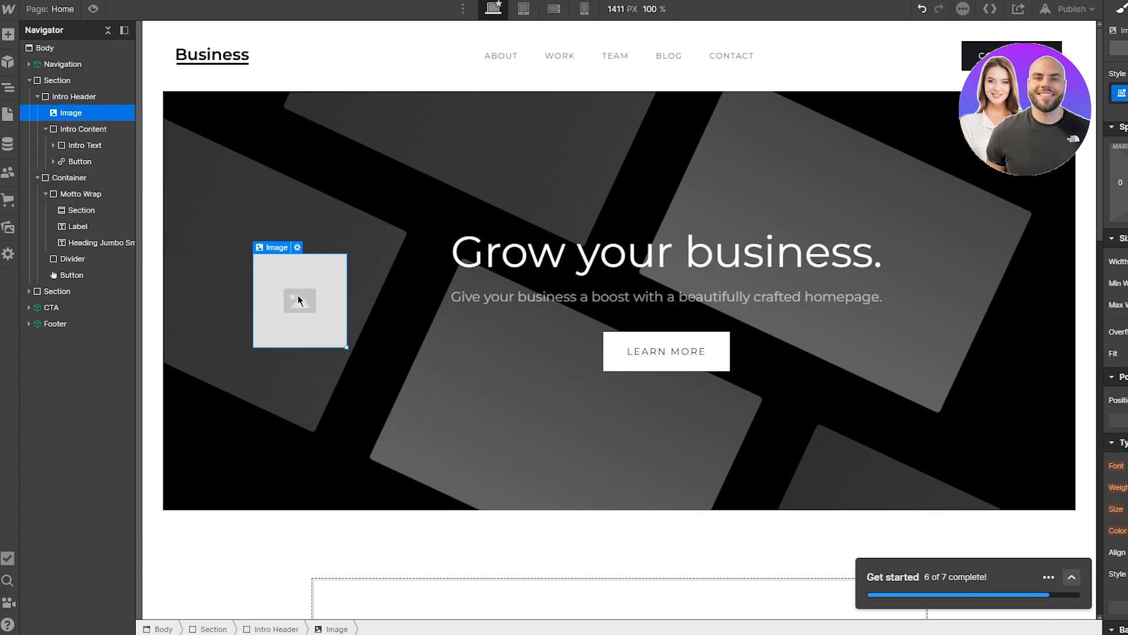
{"action": "key", "text": "ctrl+z"}
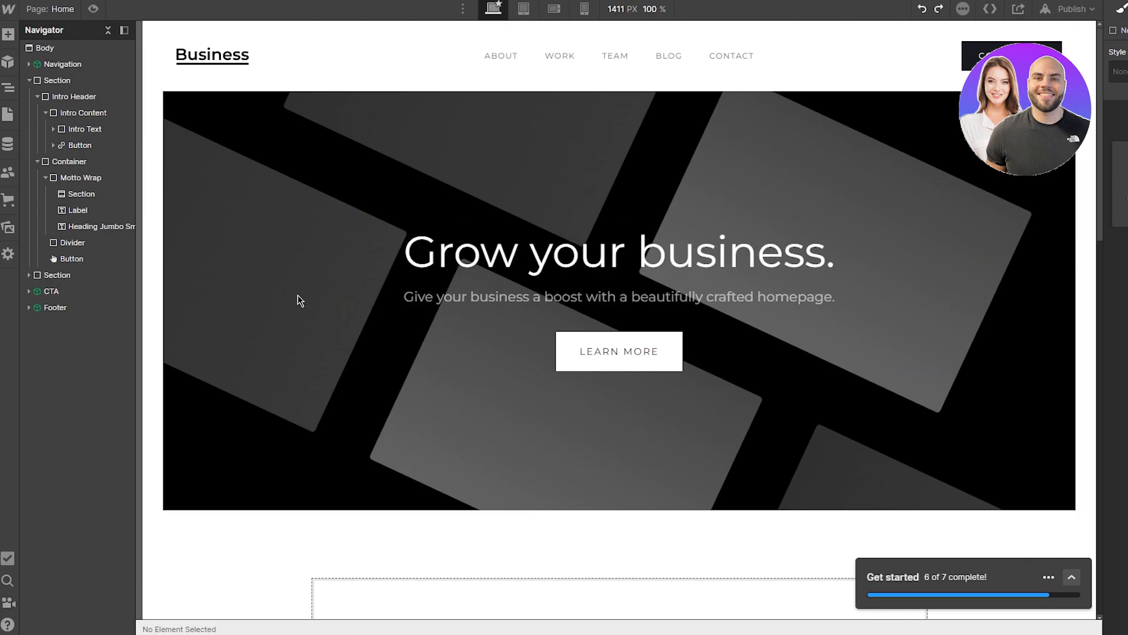
Step: Replace the Intro Header's background image with the pexels sunflower photo from Assets
{"action": "left_click", "coordinate": [218, 187]}
{"action": "right_click", "coordinate": [217, 187]}
{"action": "mouse_move", "coordinate": [256, 198]}
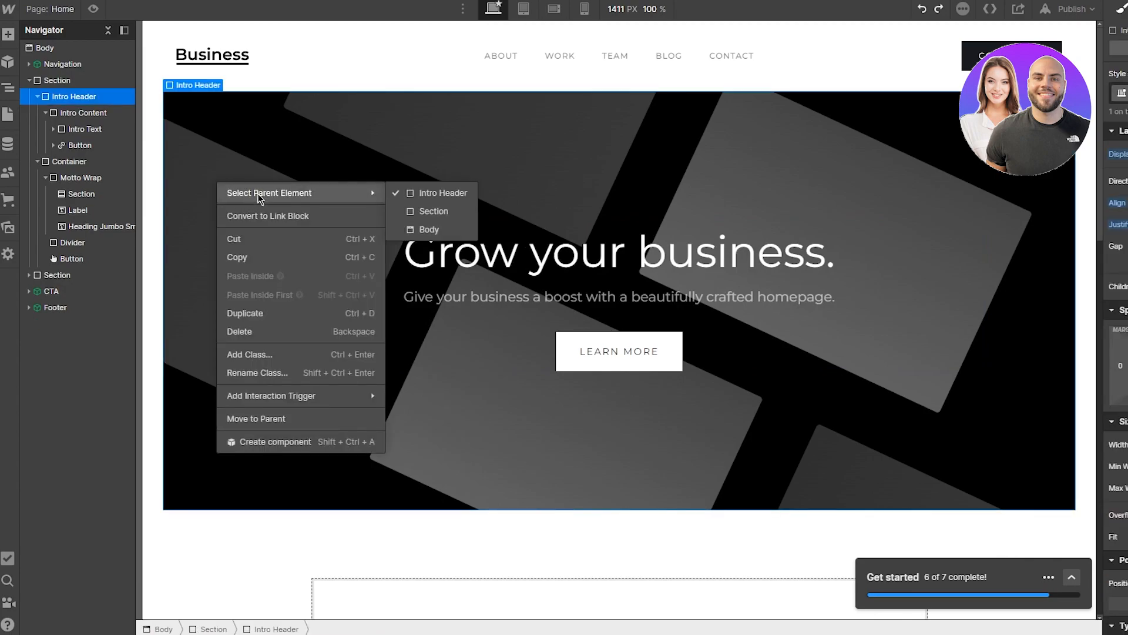
{"action": "left_click", "coordinate": [392, 107]}
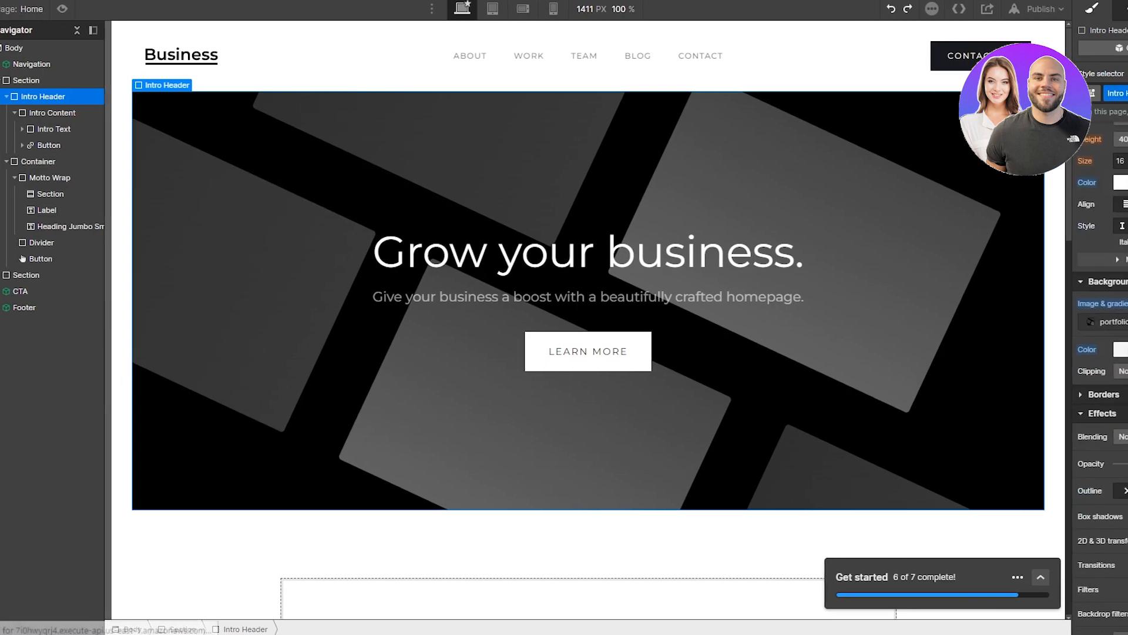
{"action": "scroll", "coordinate": [1072, 411], "scroll_direction": "up", "scroll_amount": 3}
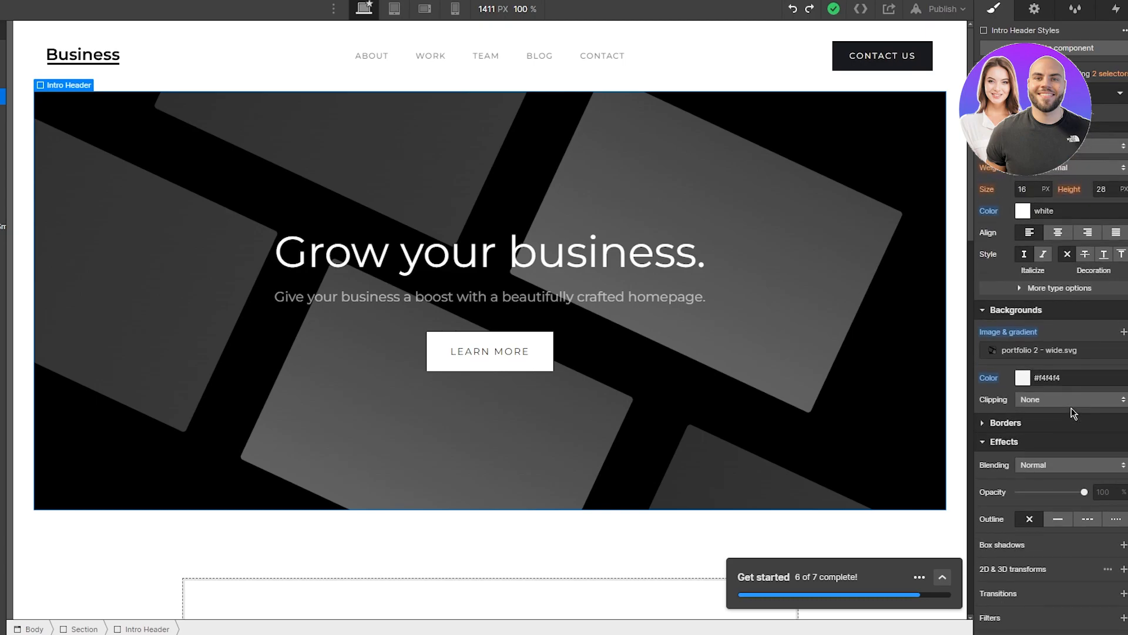
{"action": "left_click", "coordinate": [993, 351]}
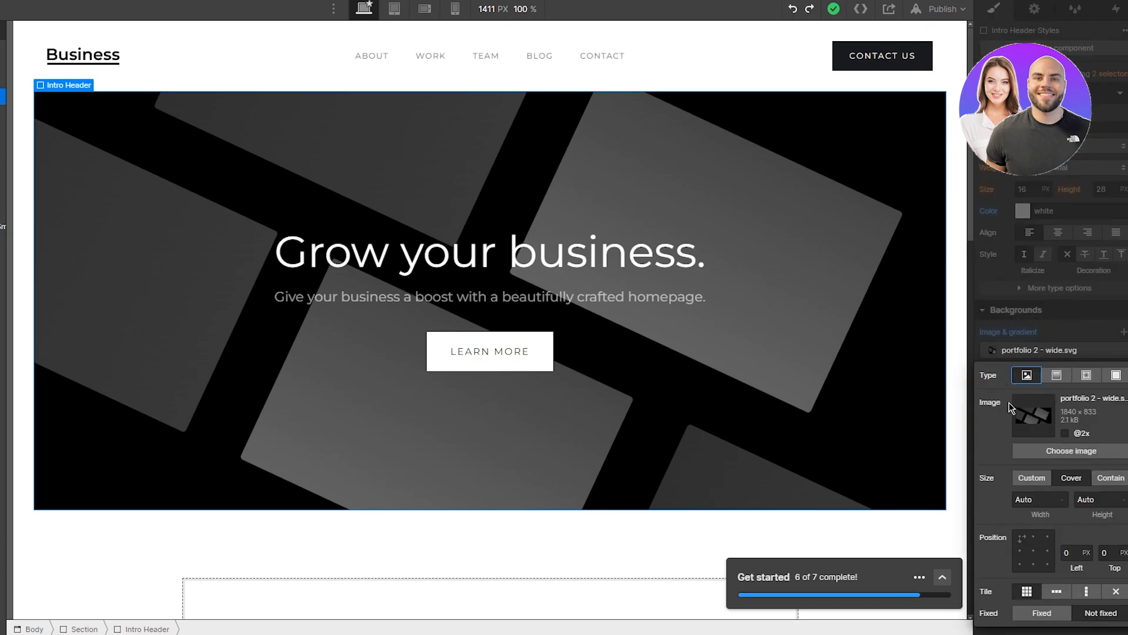
{"action": "left_click", "coordinate": [1059, 448]}
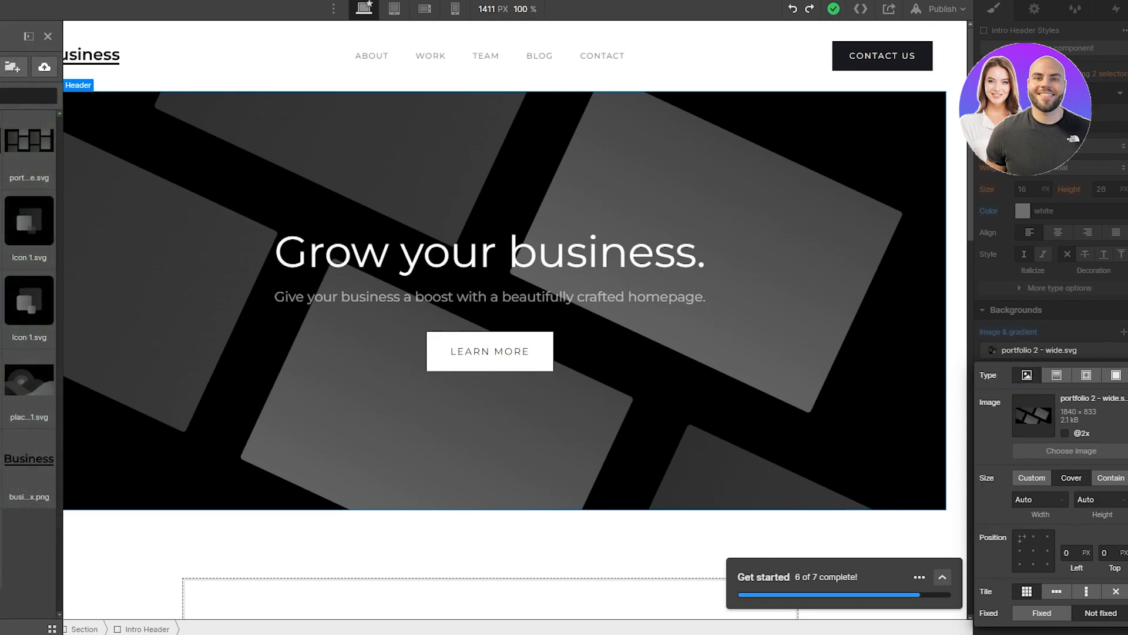
{"action": "left_click", "coordinate": [3, 141]}
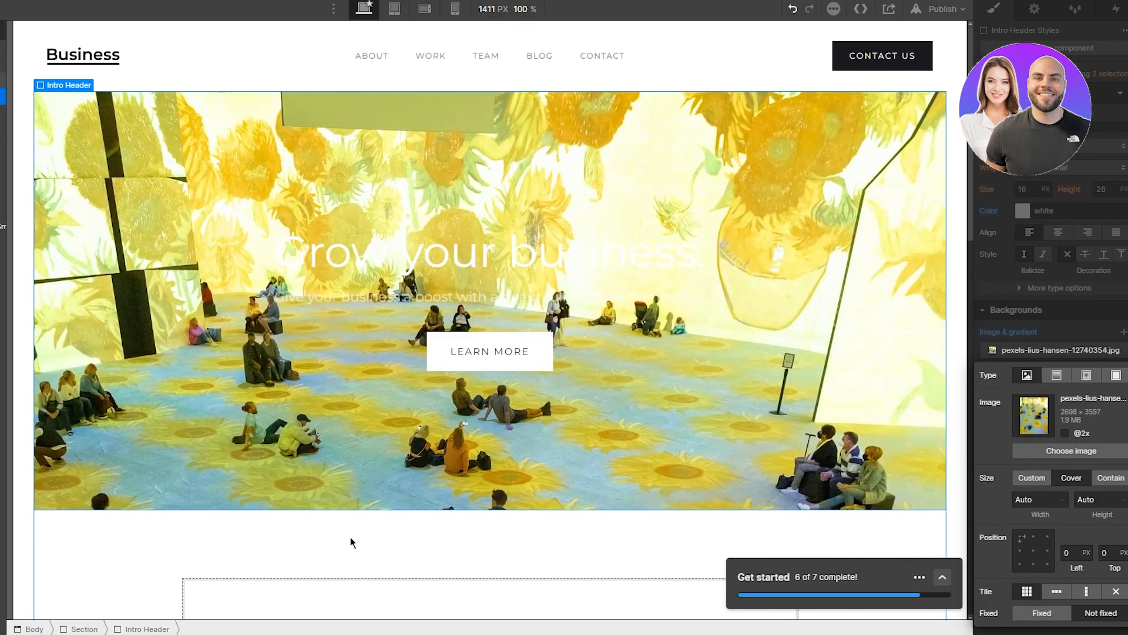
Step: Set the 'Grow your business.' heading's text colour to black
{"action": "left_click", "coordinate": [350, 542]}
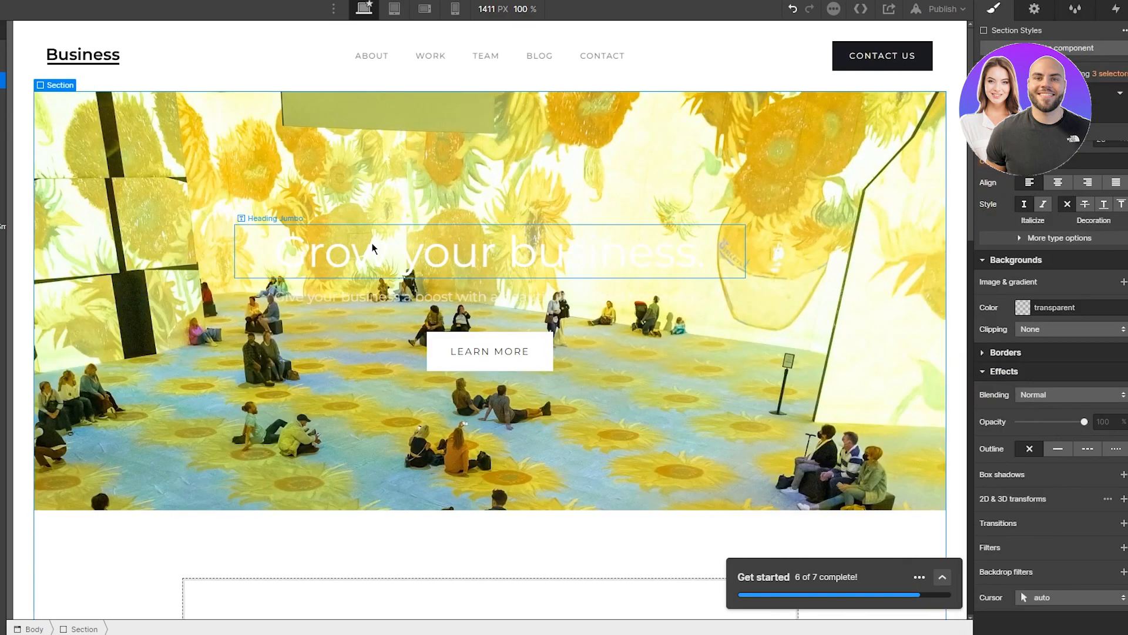
{"action": "left_click", "coordinate": [315, 254]}
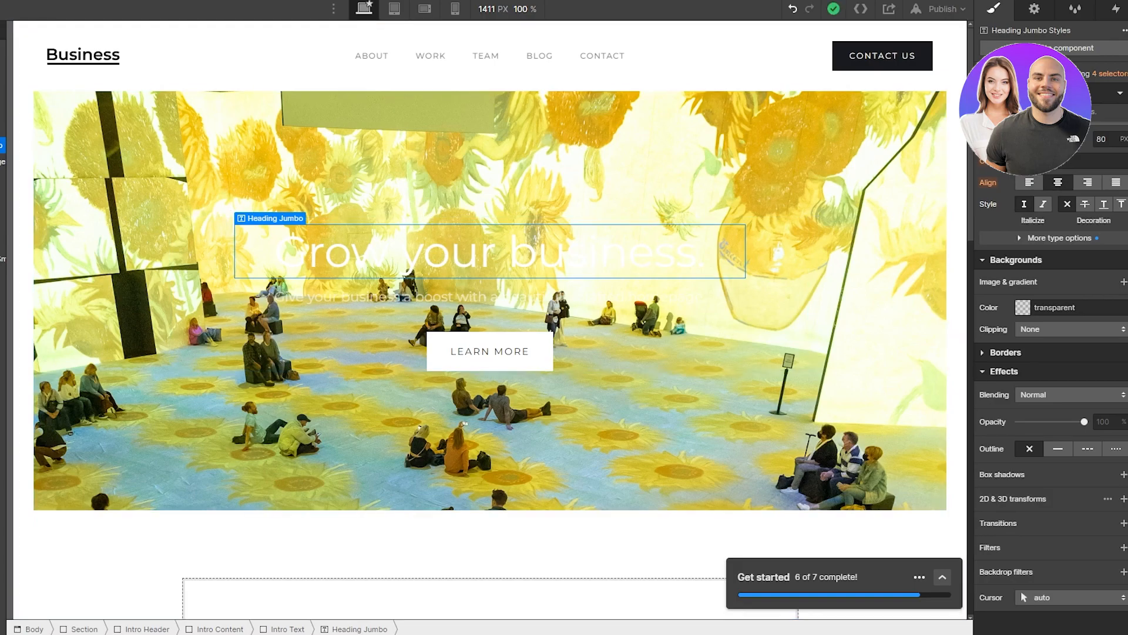
{"action": "left_click", "coordinate": [1023, 162]}
{"action": "left_click", "coordinate": [1015, 222]}
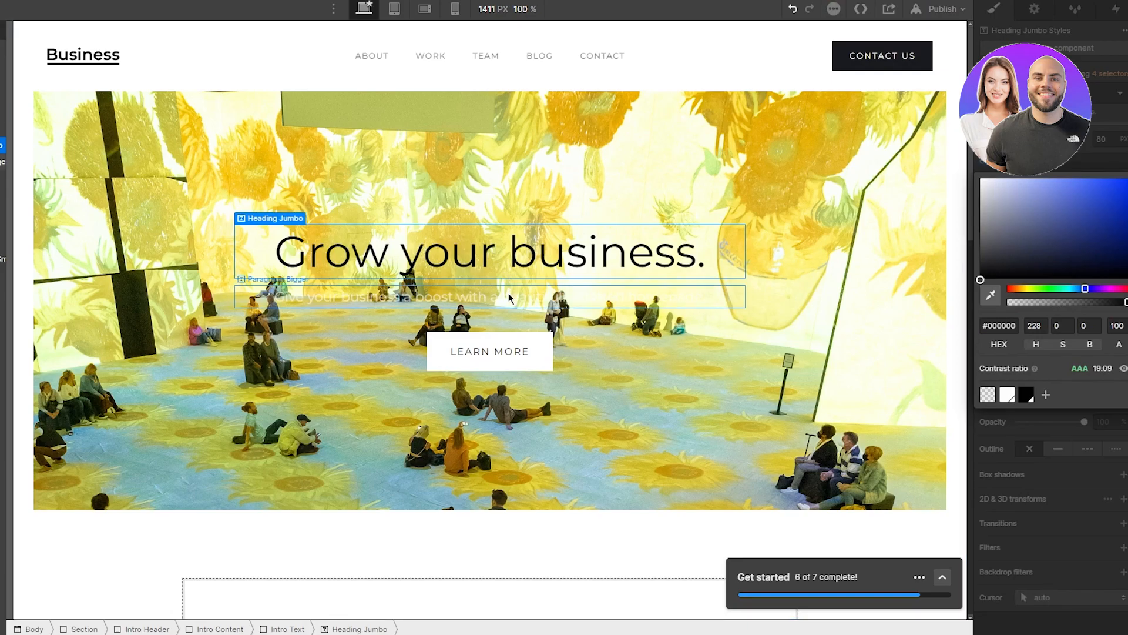
{"action": "left_click", "coordinate": [547, 294]}
Step: Make the subtitle paragraph's text black and raise its opacity to 100%
{"action": "left_click", "coordinate": [1022, 161]}
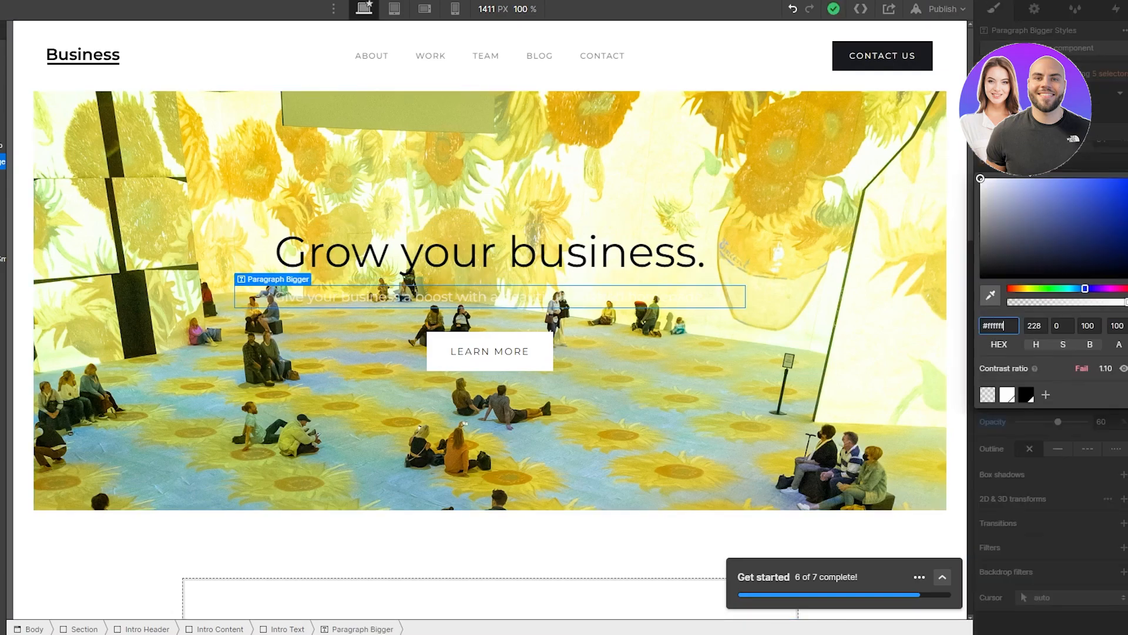
{"action": "left_click_drag", "start_coordinate": [1008, 229], "coordinate": [899, 379]}
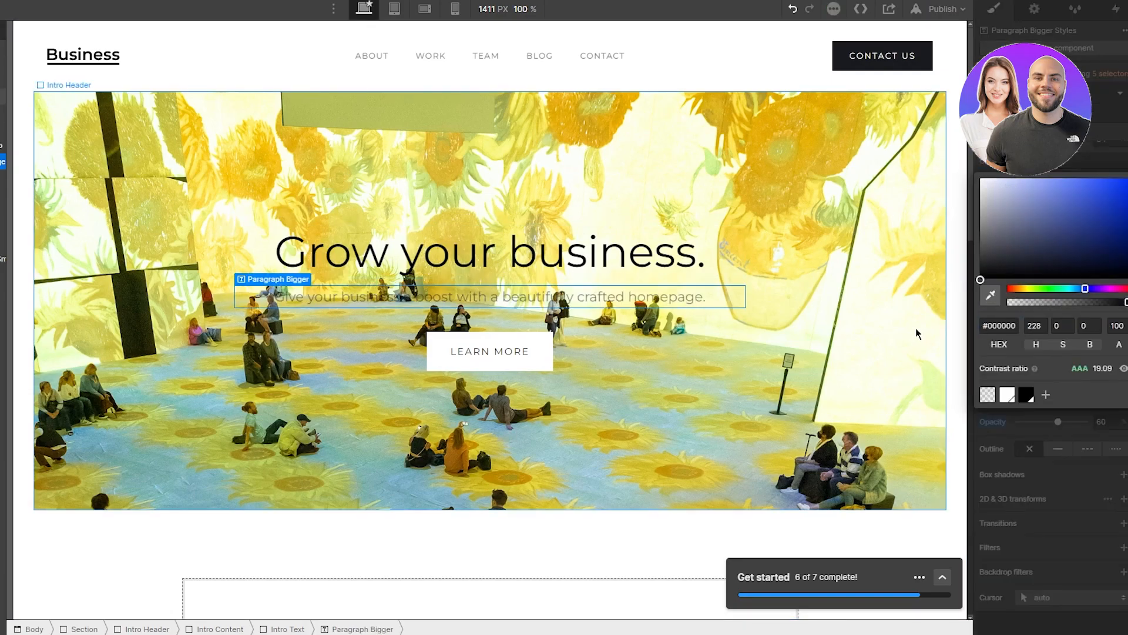
{"action": "left_click", "coordinate": [743, 517]}
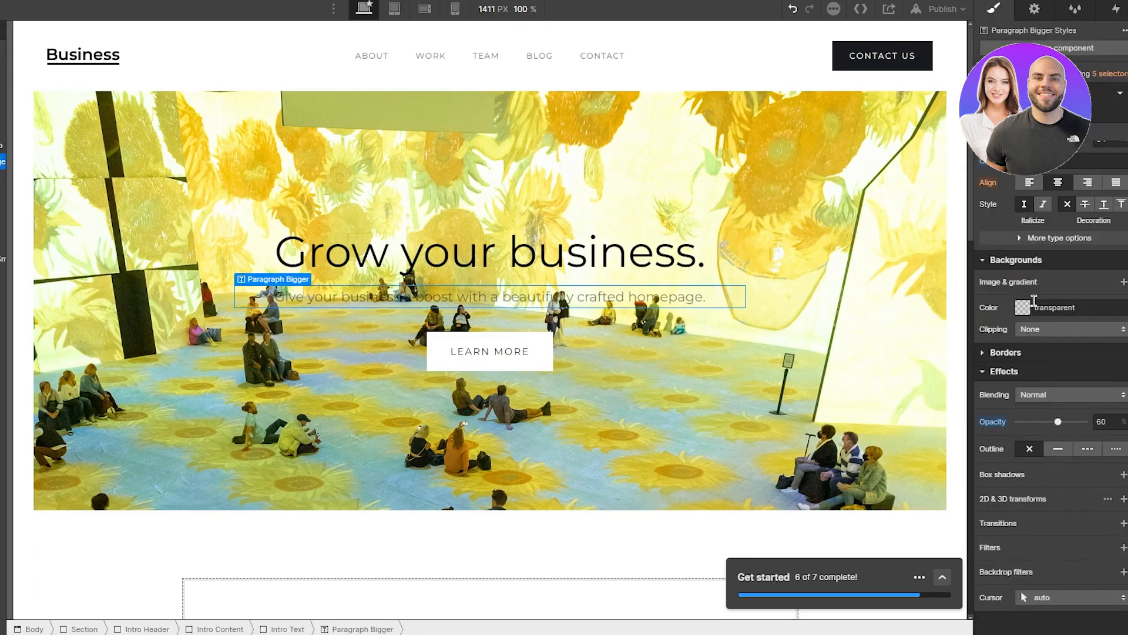
{"action": "left_click_drag", "start_coordinate": [1057, 424], "coordinate": [1087, 423]}
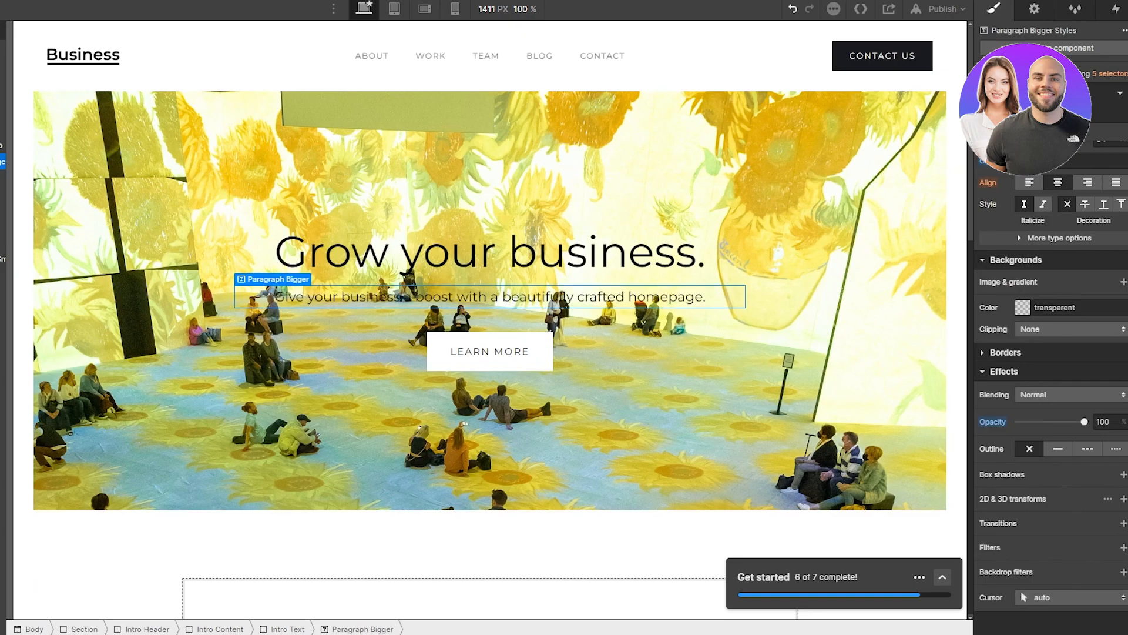
Step: Select the whole LEARN MORE button in the Intro Header
{"action": "left_click", "coordinate": [535, 506]}
{"action": "left_click", "coordinate": [491, 359]}
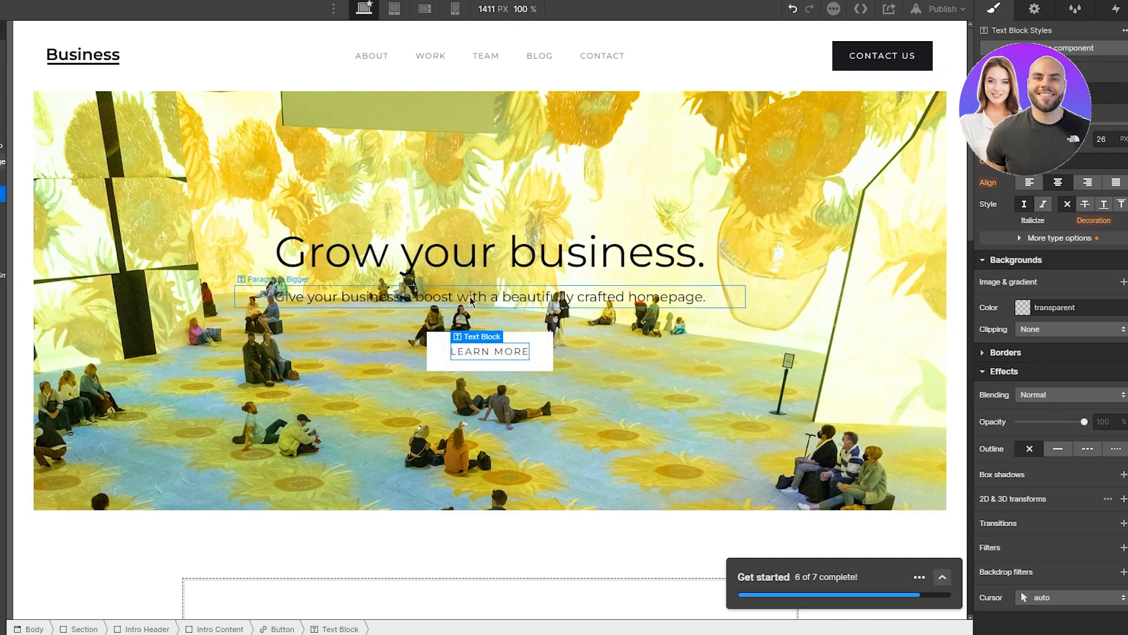
{"action": "left_click", "coordinate": [542, 362]}
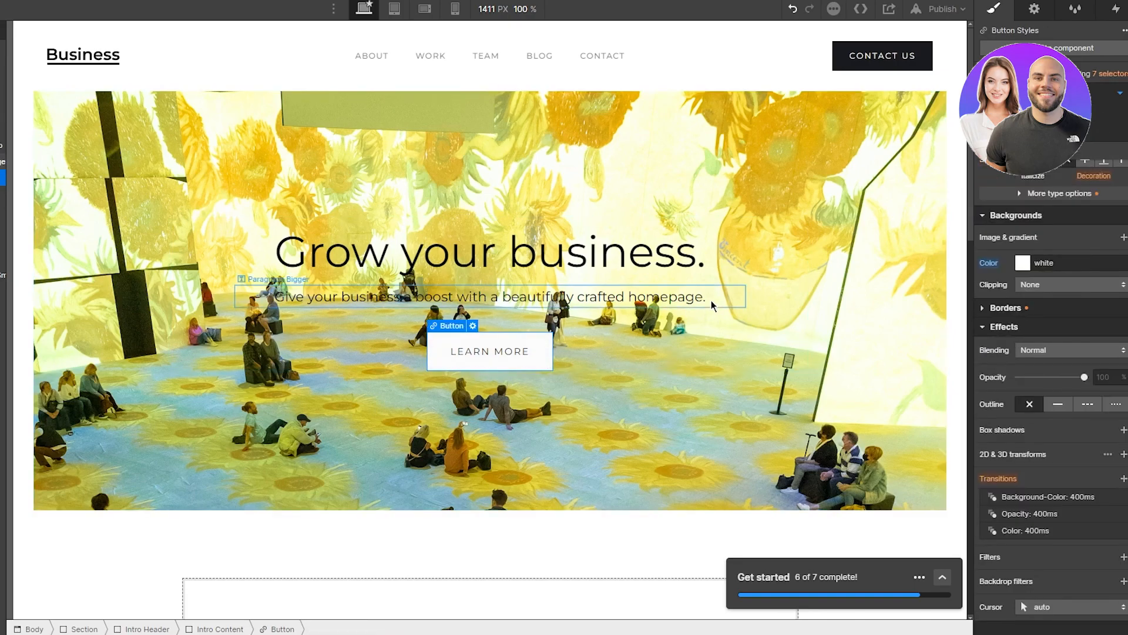
Step: Set the LEARN MORE button's link to the About page in Link Settings
{"action": "scroll", "coordinate": [1028, 449], "scroll_direction": "up", "scroll_amount": 5}
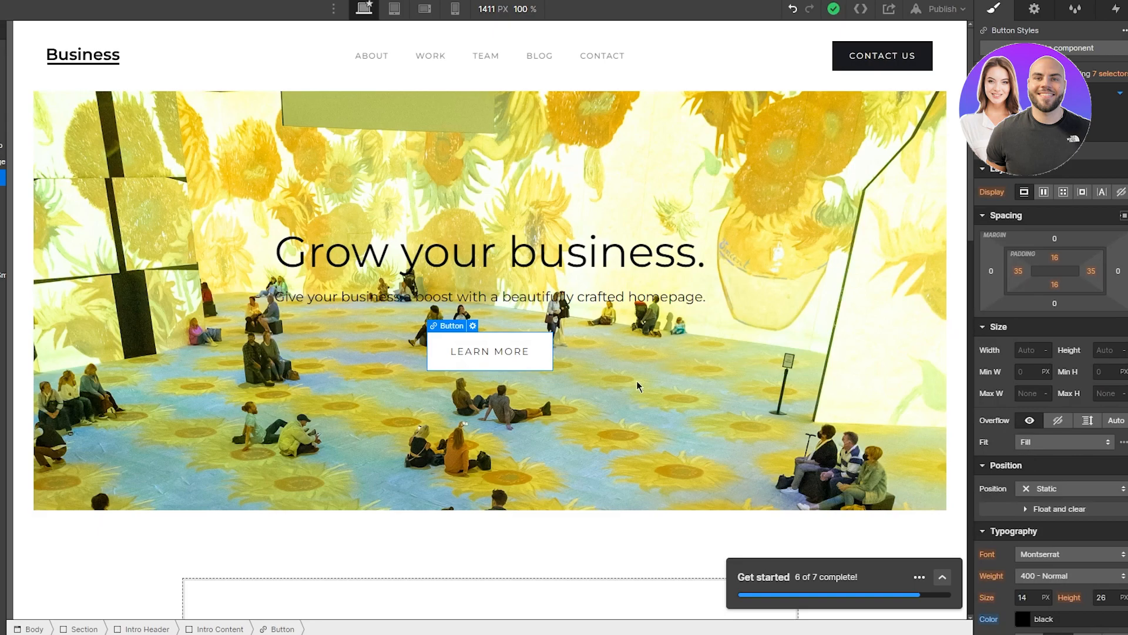
{"action": "double_click", "coordinate": [541, 361]}
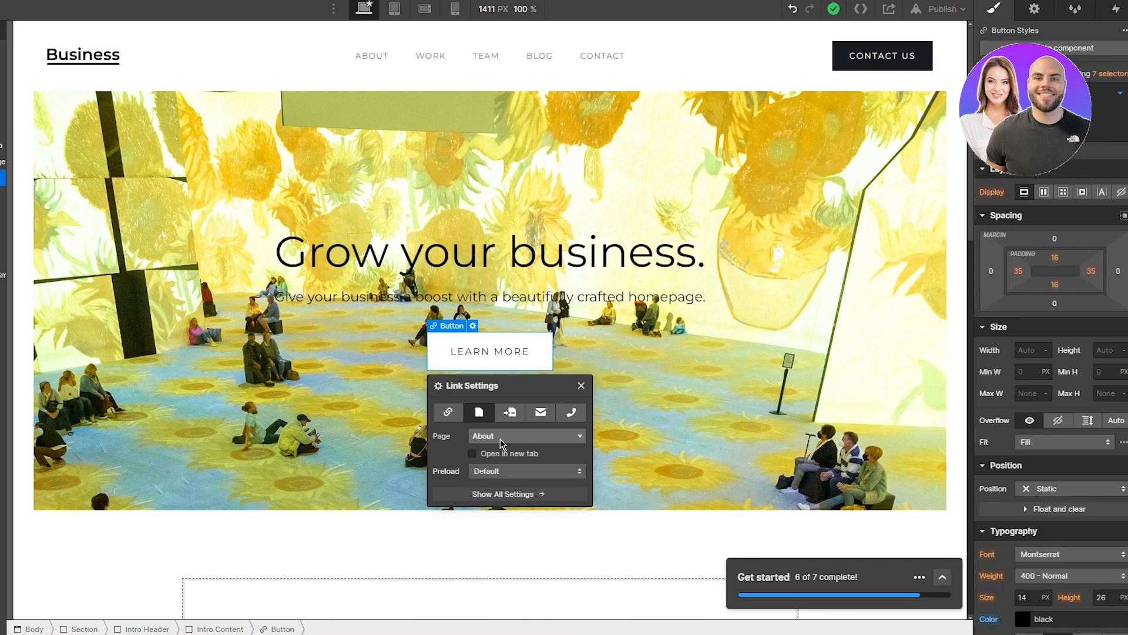
{"action": "left_click", "coordinate": [258, 534]}
{"action": "scroll", "coordinate": [259, 534], "scroll_direction": "down", "scroll_amount": 5}
Step: Insert a Heading element into the empty box above the motto text
{"action": "left_click", "coordinate": [360, 327]}
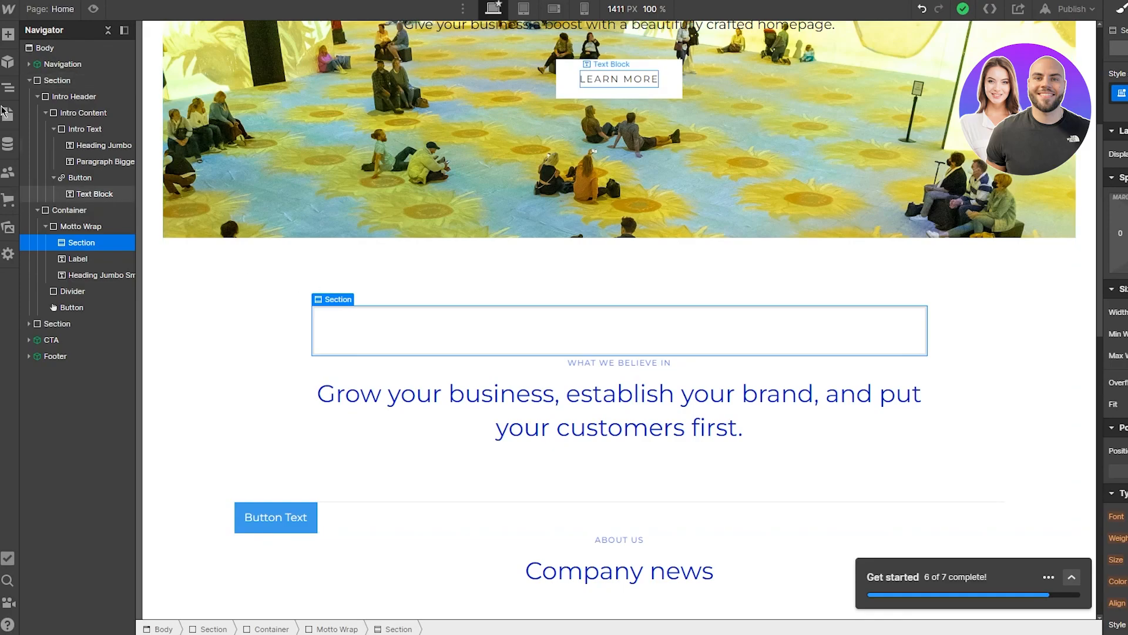
{"action": "key", "text": "a"}
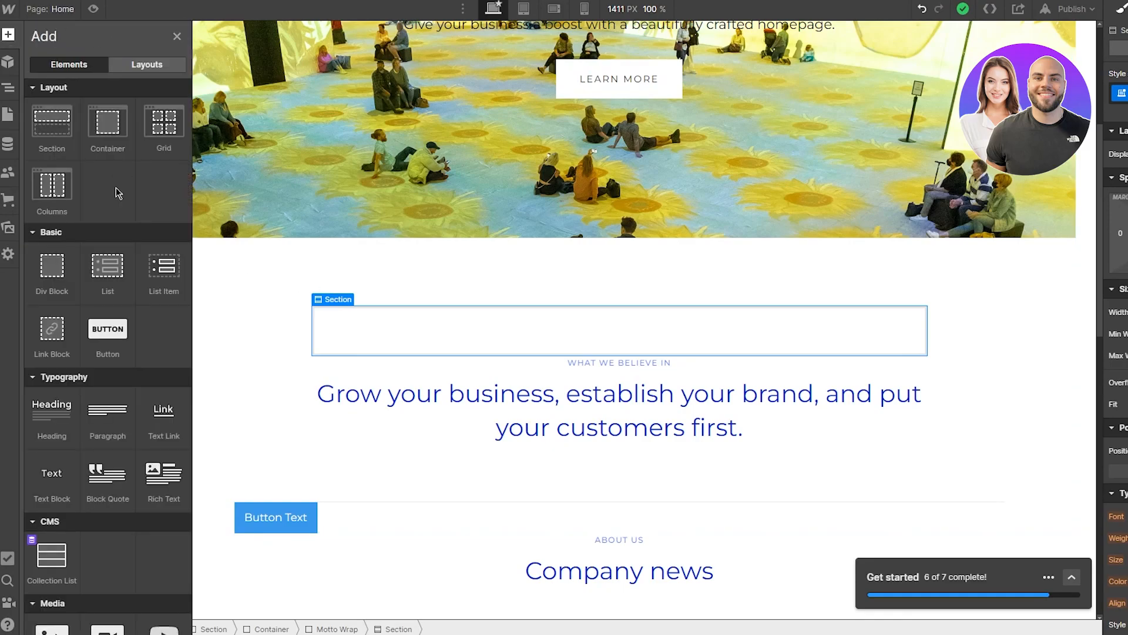
{"action": "scroll", "coordinate": [94, 311], "scroll_direction": "down", "scroll_amount": 6}
{"action": "scroll", "coordinate": [82, 283], "scroll_direction": "up", "scroll_amount": 5}
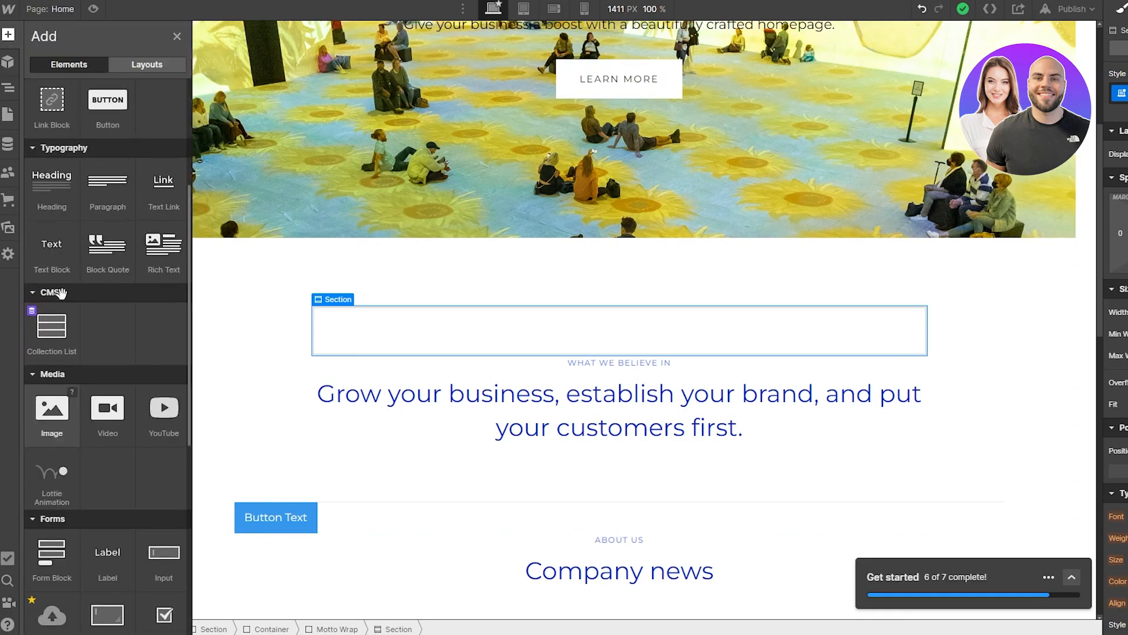
{"action": "left_click", "coordinate": [41, 202]}
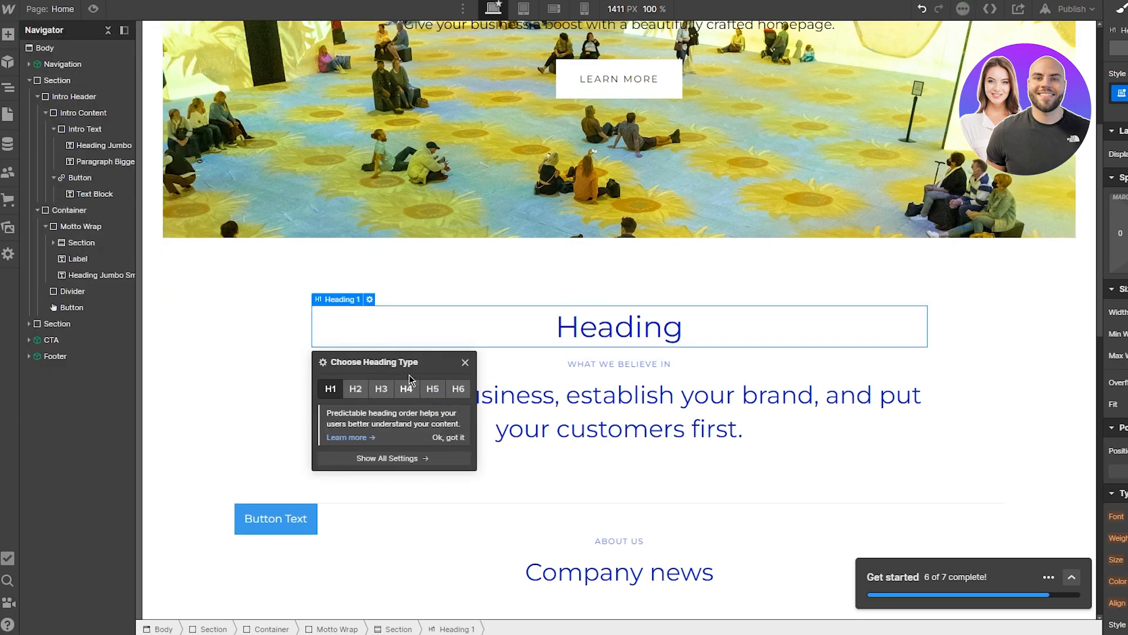
Step: Replace the new heading's placeholder text with 'NEW BUSINESS'
{"action": "double_click", "coordinate": [689, 330]}
{"action": "key", "text": "BackSpace"}
{"action": "key", "text": "BackSpace"}
{"action": "key", "text": "BackSpace"}
{"action": "key", "text": "BackSpace"}
{"action": "key", "text": "BackSpace"}
{"action": "key", "text": "BackSpace"}
{"action": "key", "text": "BackSpace"}
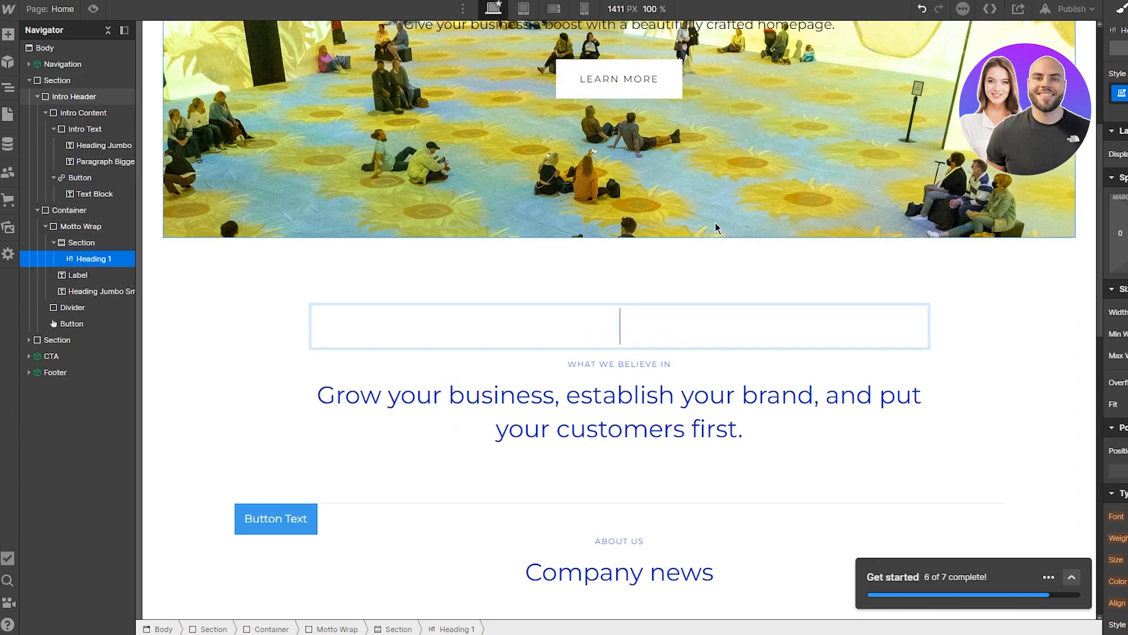
{"action": "type", "text": "NEW BUSINESS"}
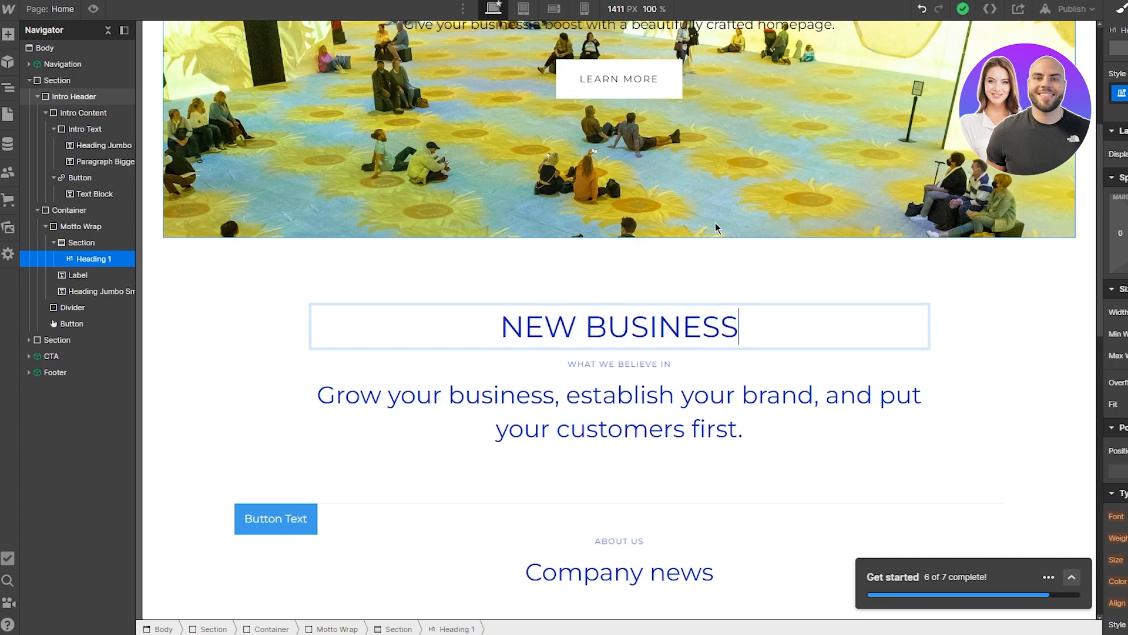
{"action": "left_click", "coordinate": [682, 455]}
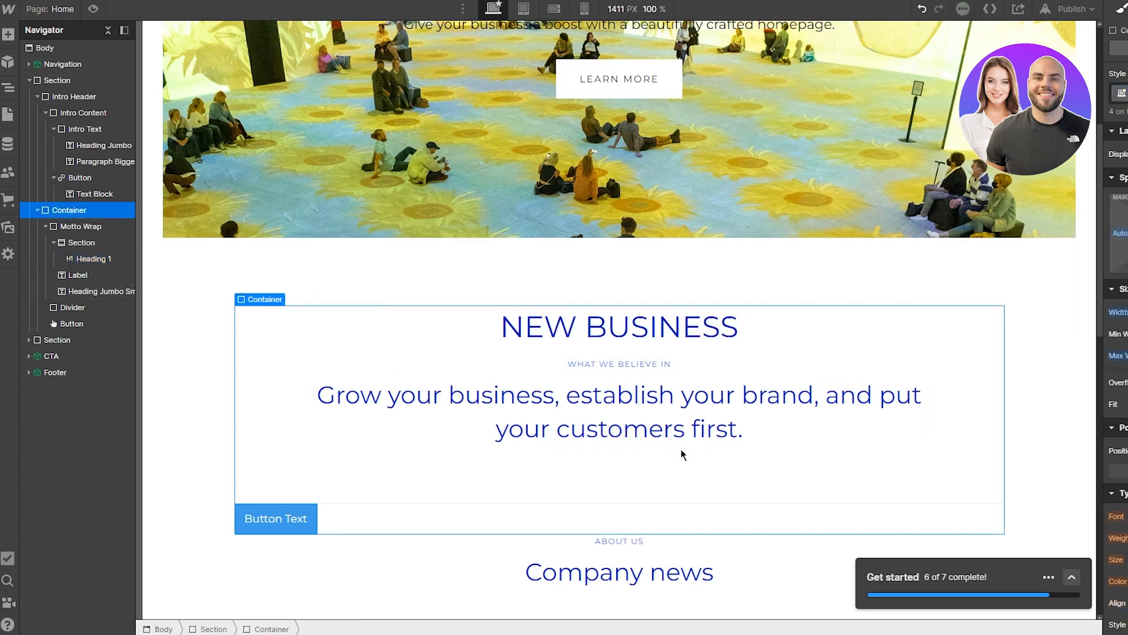
Step: Give the NEW BUSINESS heading a bottom margin of about 102 px
{"action": "left_click", "coordinate": [563, 322]}
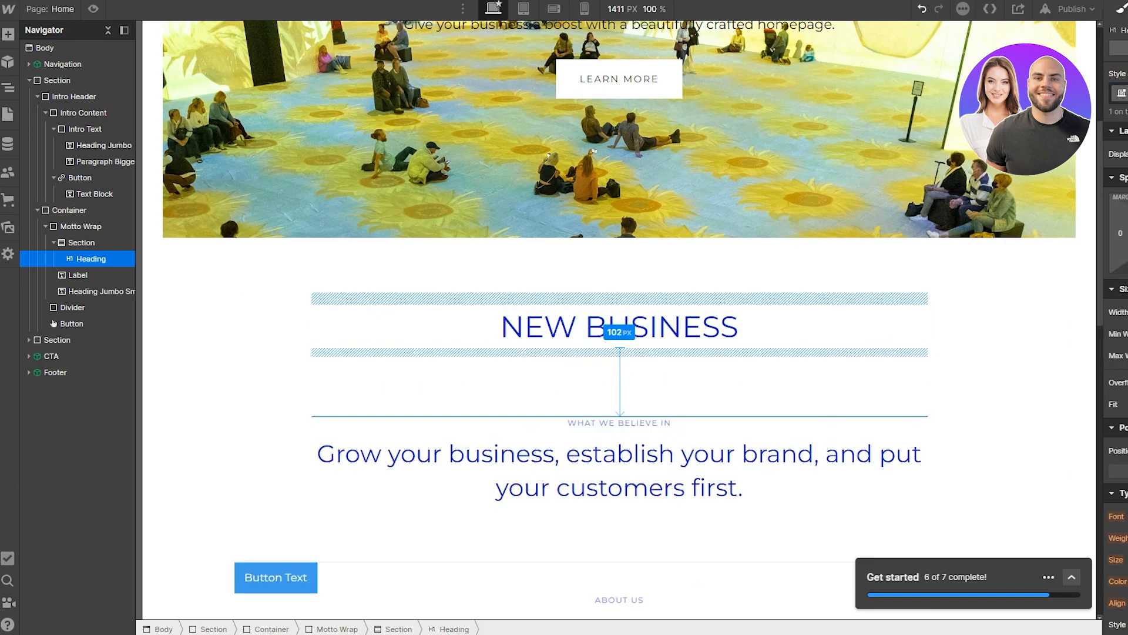
{"action": "scroll", "coordinate": [820, 404], "scroll_direction": "down", "scroll_amount": 2}
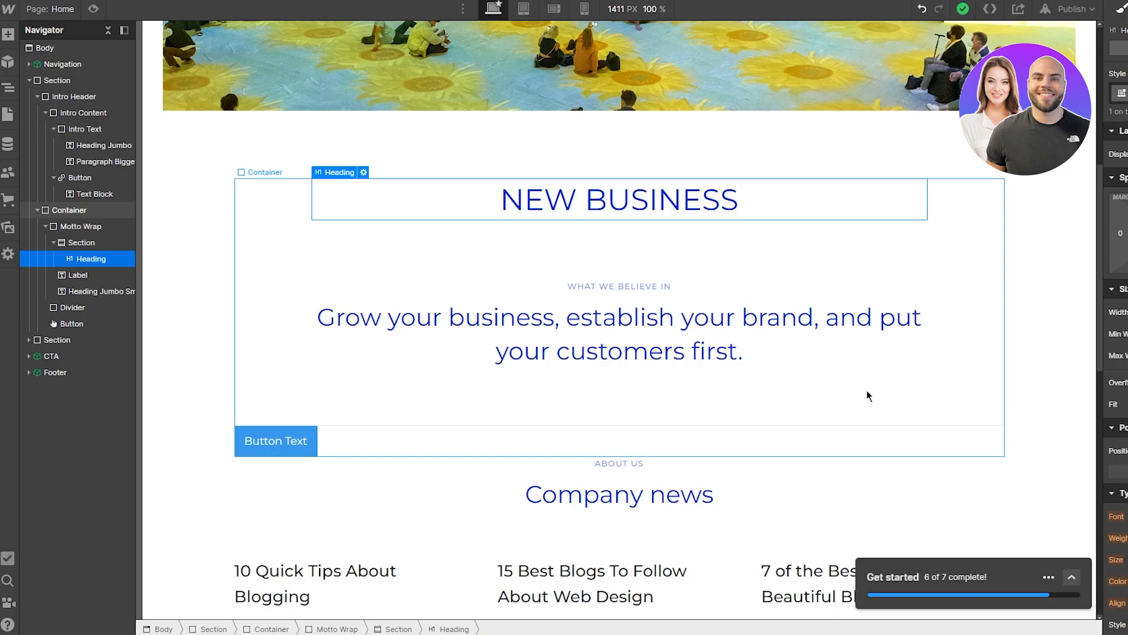
{"action": "scroll", "coordinate": [1115, 376], "scroll_direction": "down", "scroll_amount": 6}
{"action": "scroll", "coordinate": [1116, 376], "scroll_direction": "down", "scroll_amount": 3}
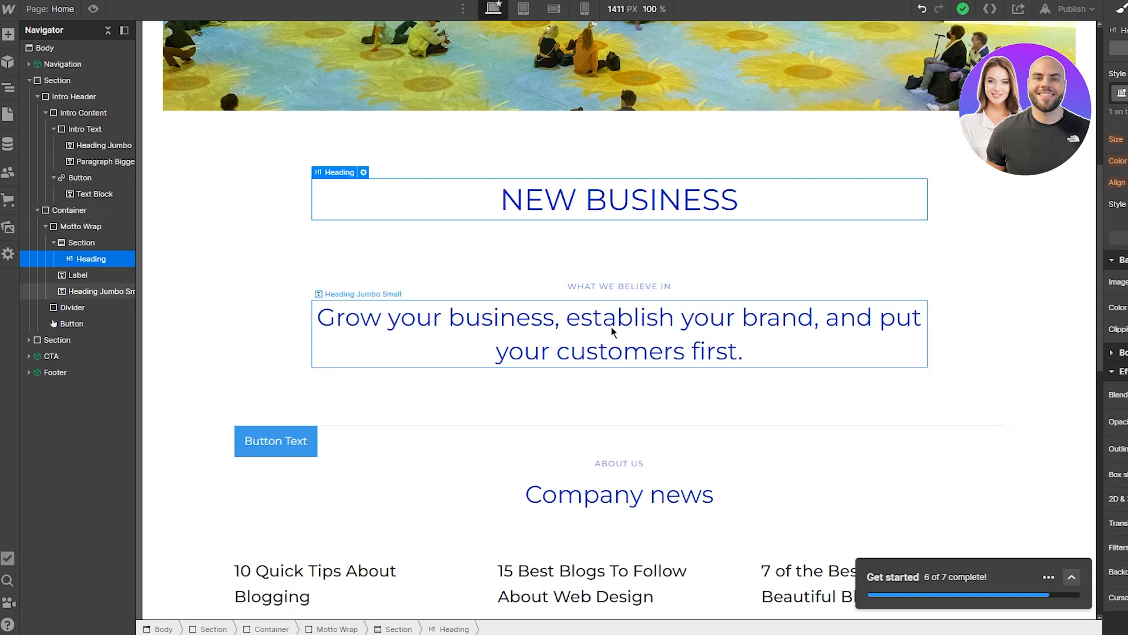
Step: Add an Image element inside the Motto Wrap block
{"action": "left_click", "coordinate": [415, 262]}
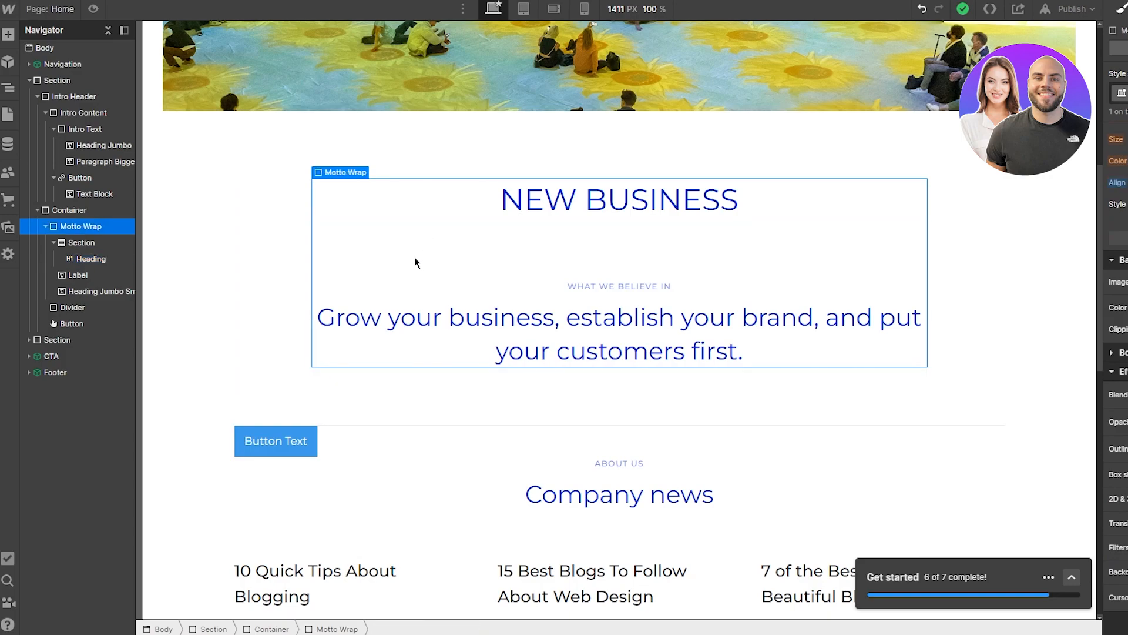
{"action": "left_click", "coordinate": [8, 34]}
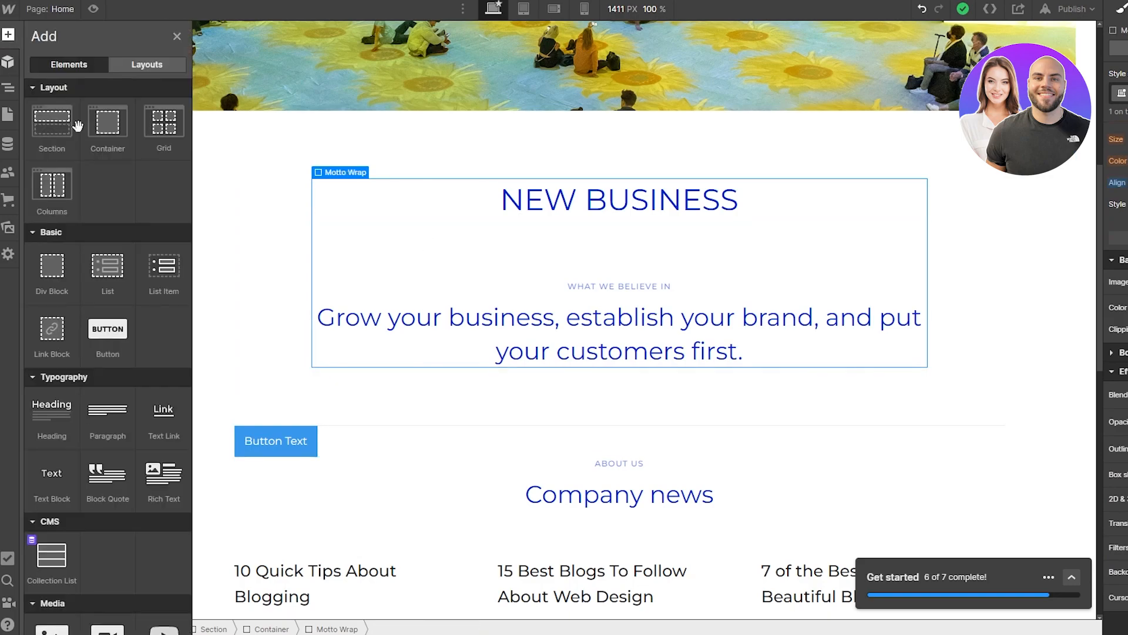
{"action": "scroll", "coordinate": [101, 194], "scroll_direction": "down", "scroll_amount": 6}
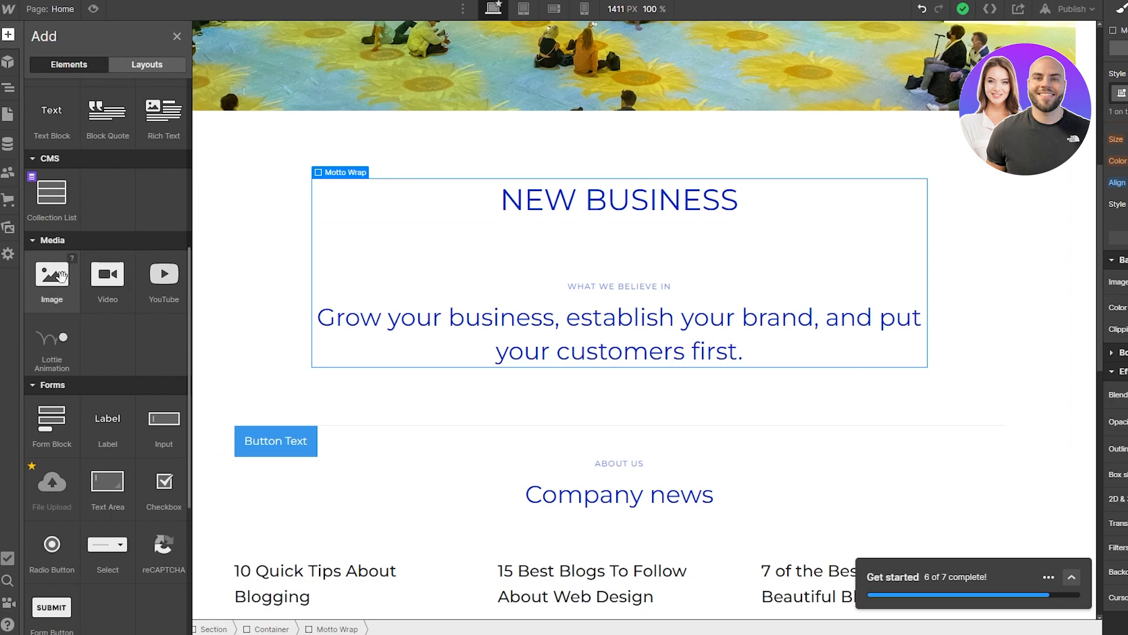
{"action": "left_click", "coordinate": [60, 276]}
Step: Upload pexels-magda-ehlers-1337383-removebg-preview from Downloads and use it as the image
{"action": "left_click", "coordinate": [435, 210]}
{"action": "left_click", "coordinate": [141, 145]}
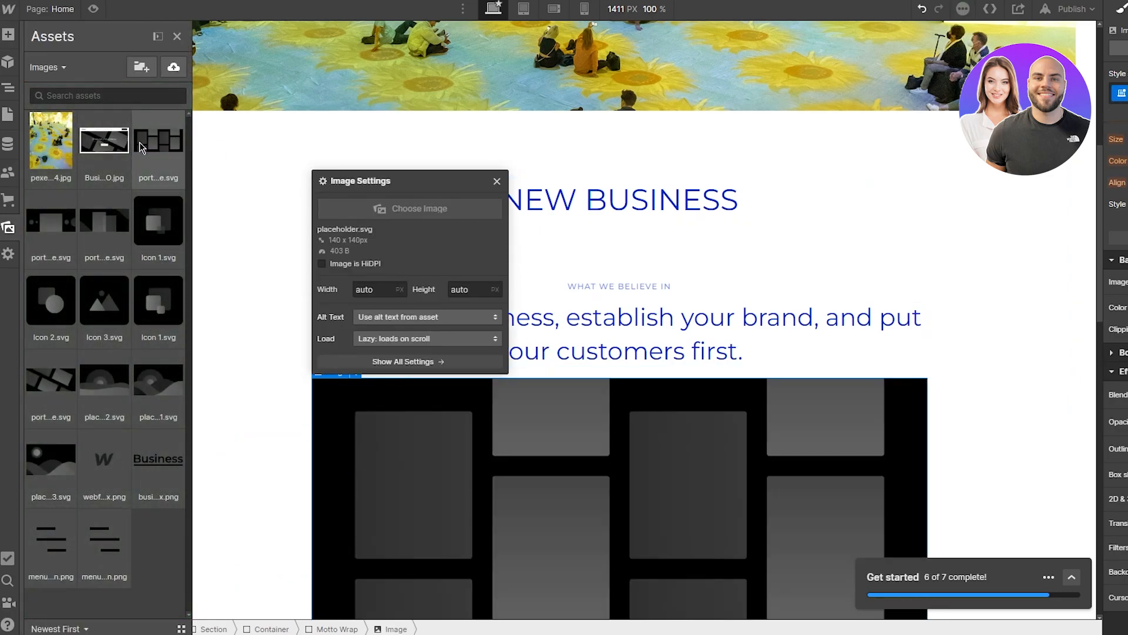
{"action": "left_click", "coordinate": [173, 67]}
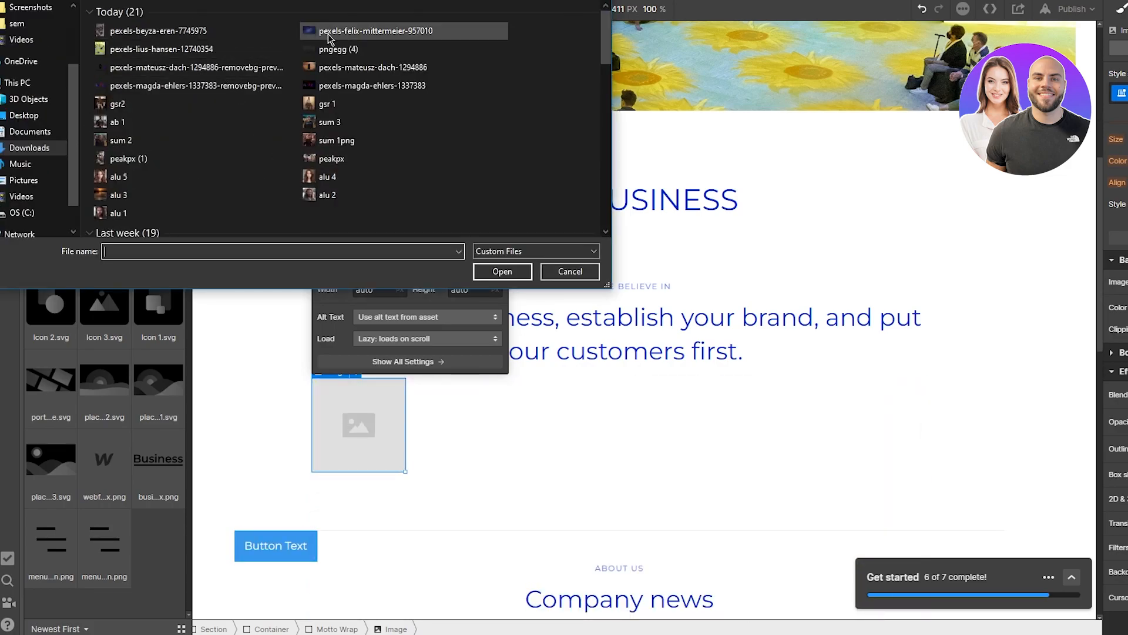
{"action": "left_click", "coordinate": [204, 93]}
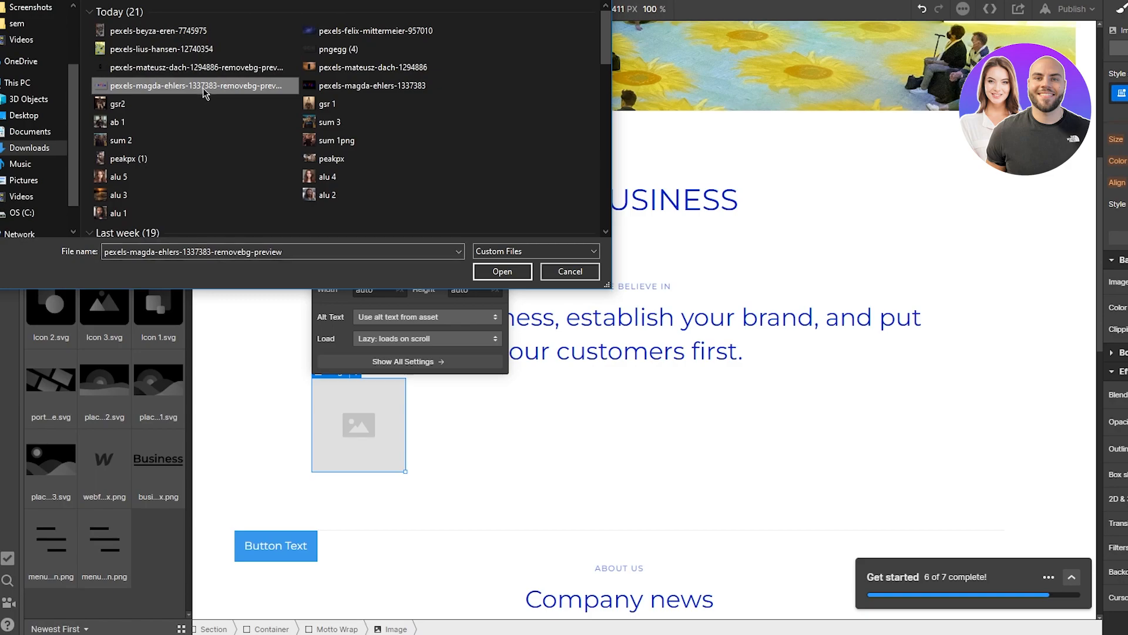
{"action": "double_click", "coordinate": [205, 89]}
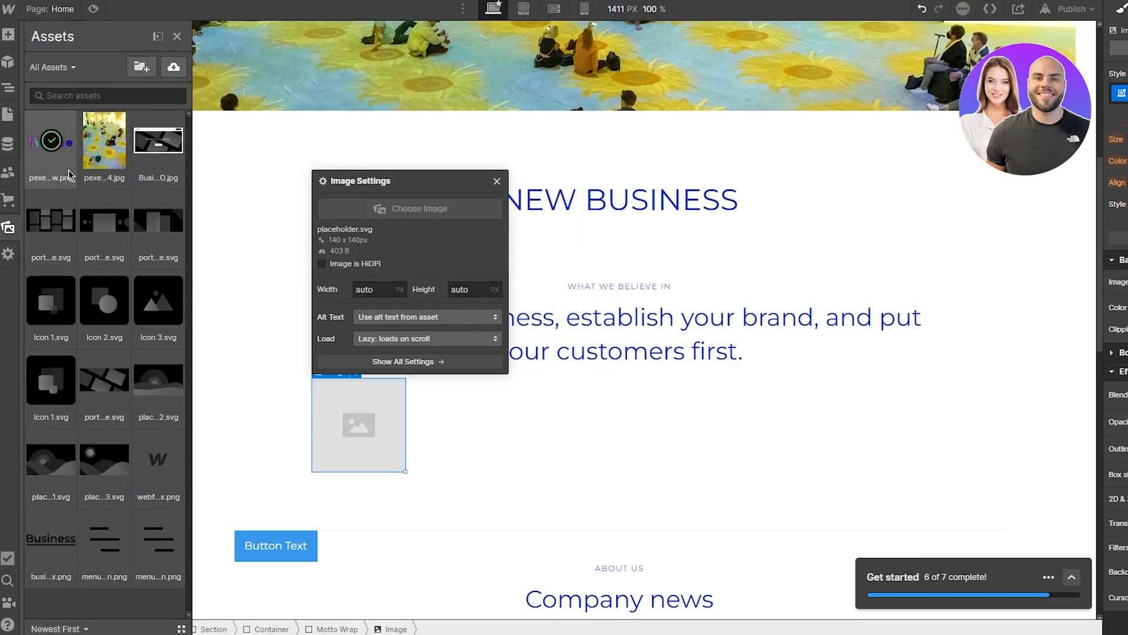
{"action": "left_click", "coordinate": [51, 144]}
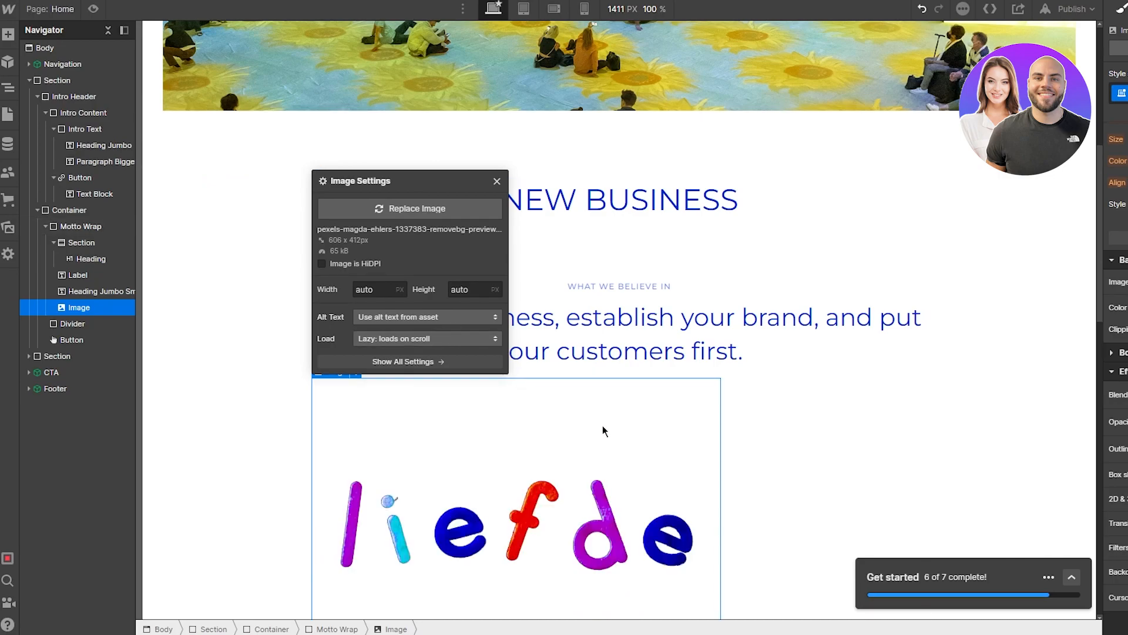
{"action": "left_click", "coordinate": [497, 182]}
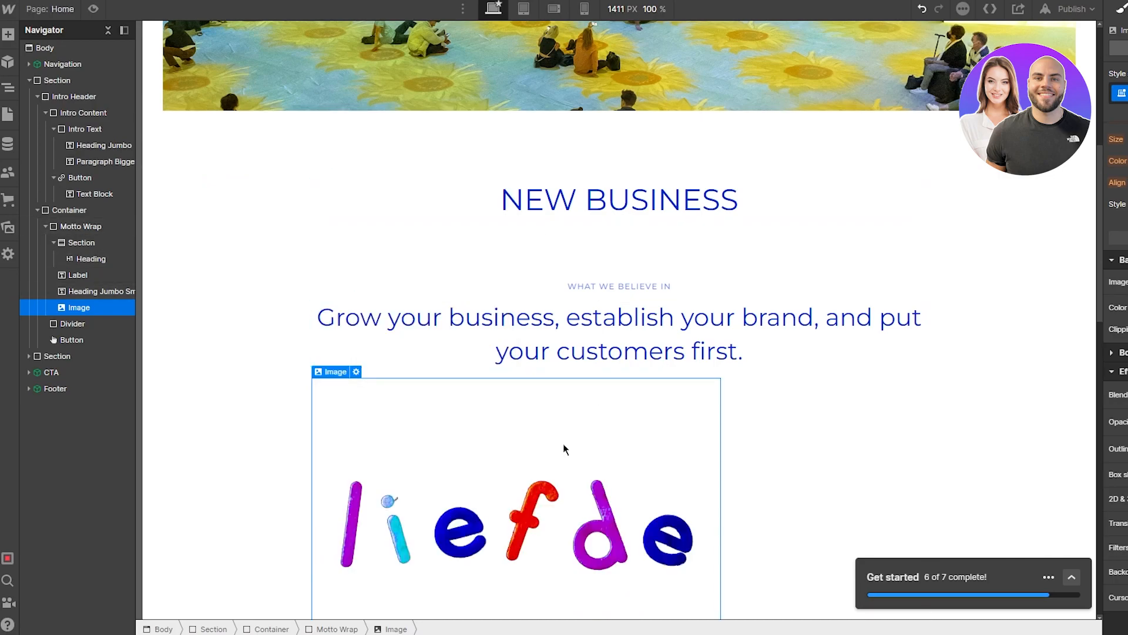
Step: Select the liefde image and review its settings and options
{"action": "scroll", "coordinate": [743, 464], "scroll_direction": "down", "scroll_amount": 3}
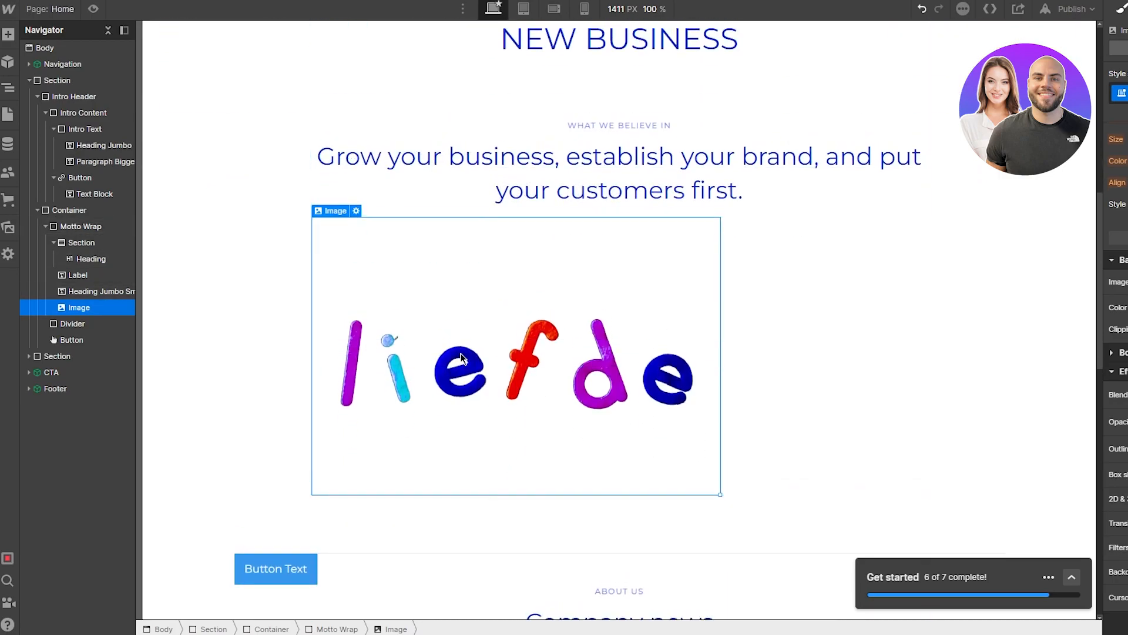
{"action": "double_click", "coordinate": [620, 369]}
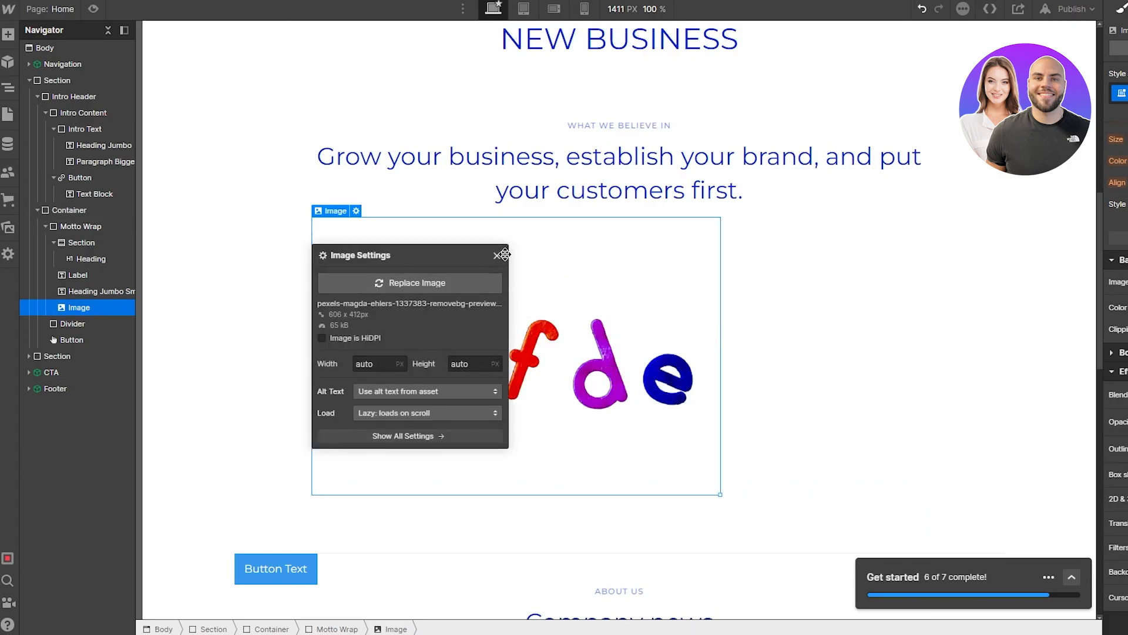
{"action": "left_click", "coordinate": [498, 257]}
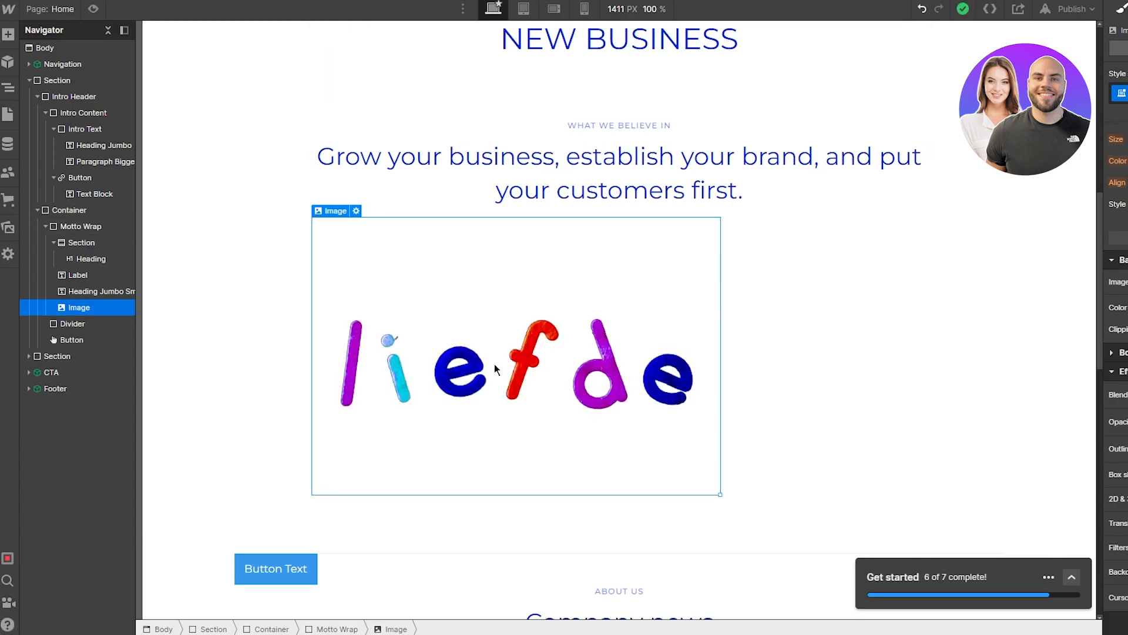
{"action": "double_click", "coordinate": [495, 369]}
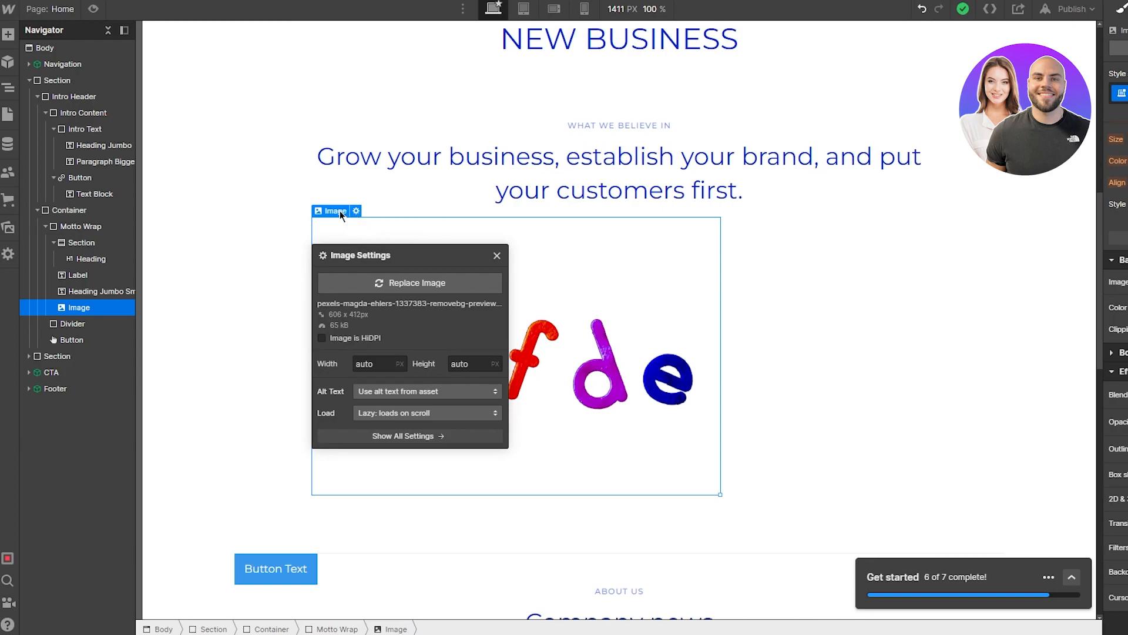
{"action": "left_click", "coordinate": [345, 196]}
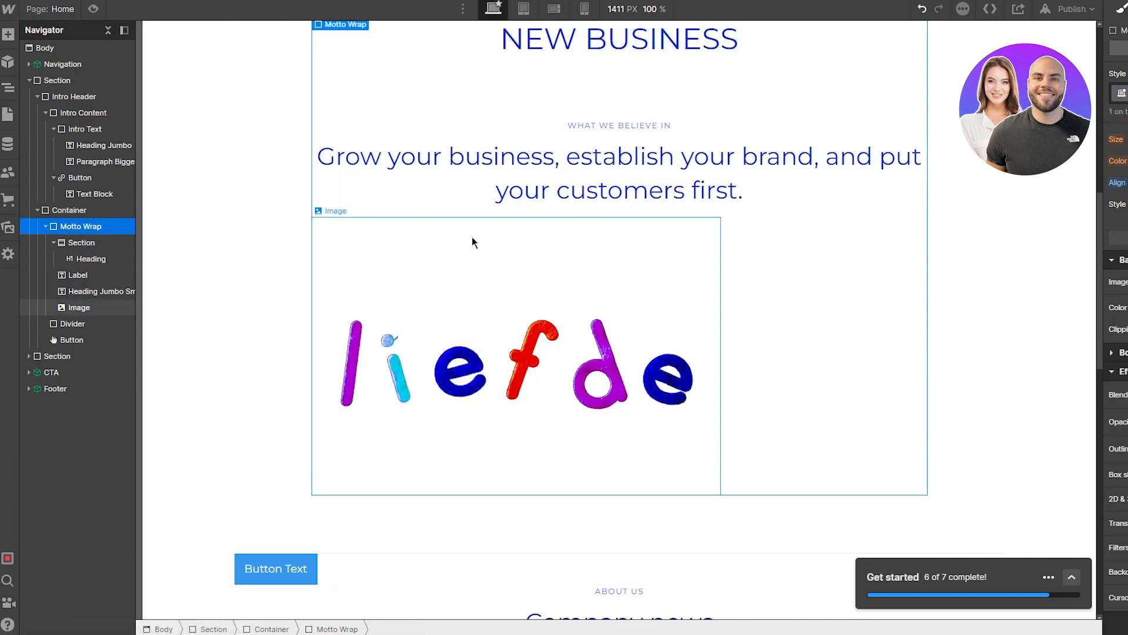
{"action": "left_click", "coordinate": [646, 342]}
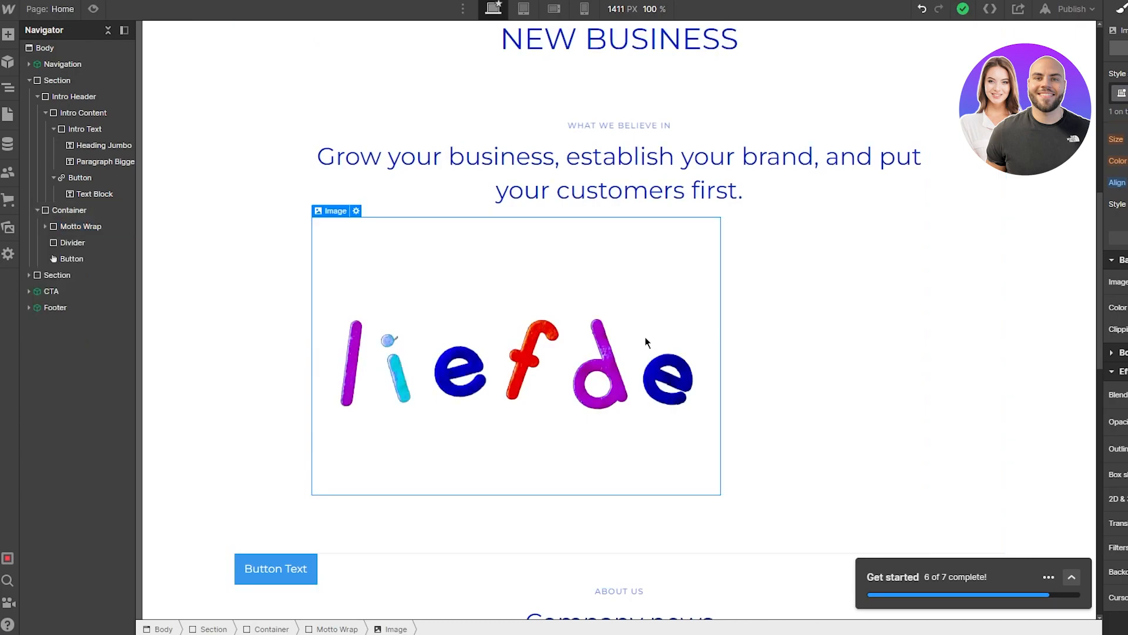
{"action": "right_click", "coordinate": [582, 358]}
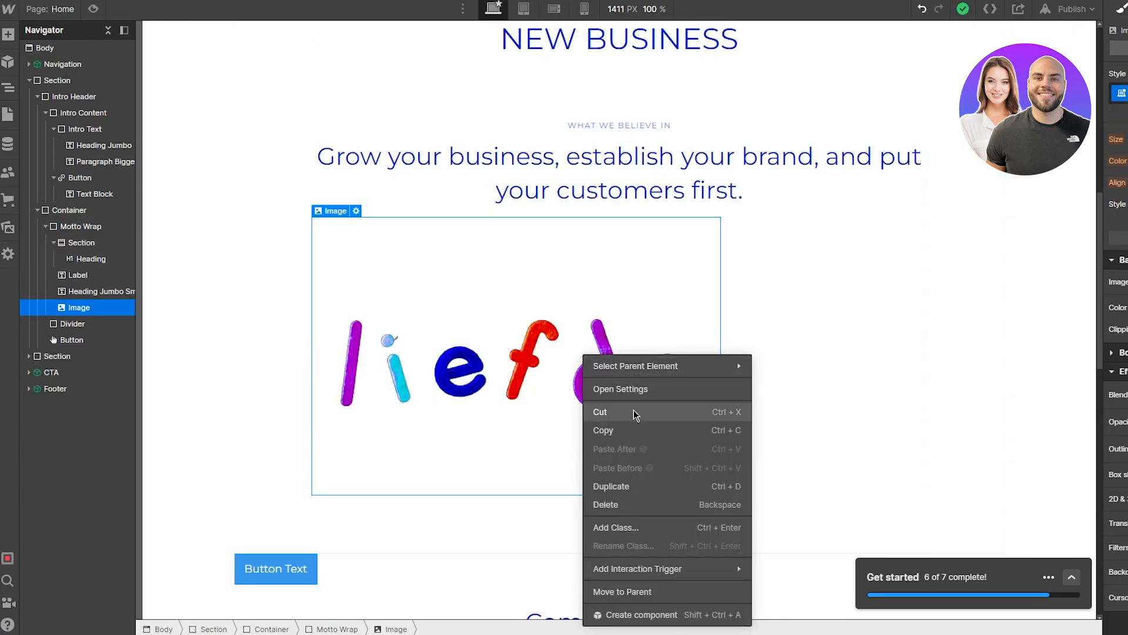
{"action": "left_click", "coordinate": [206, 339]}
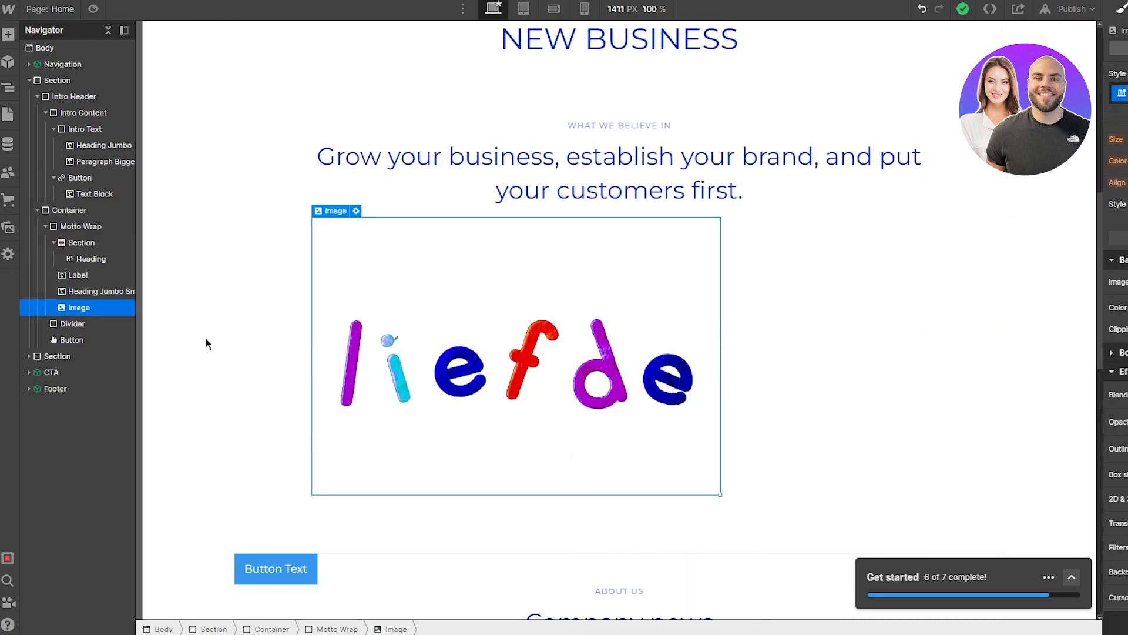
{"action": "left_click", "coordinate": [272, 327]}
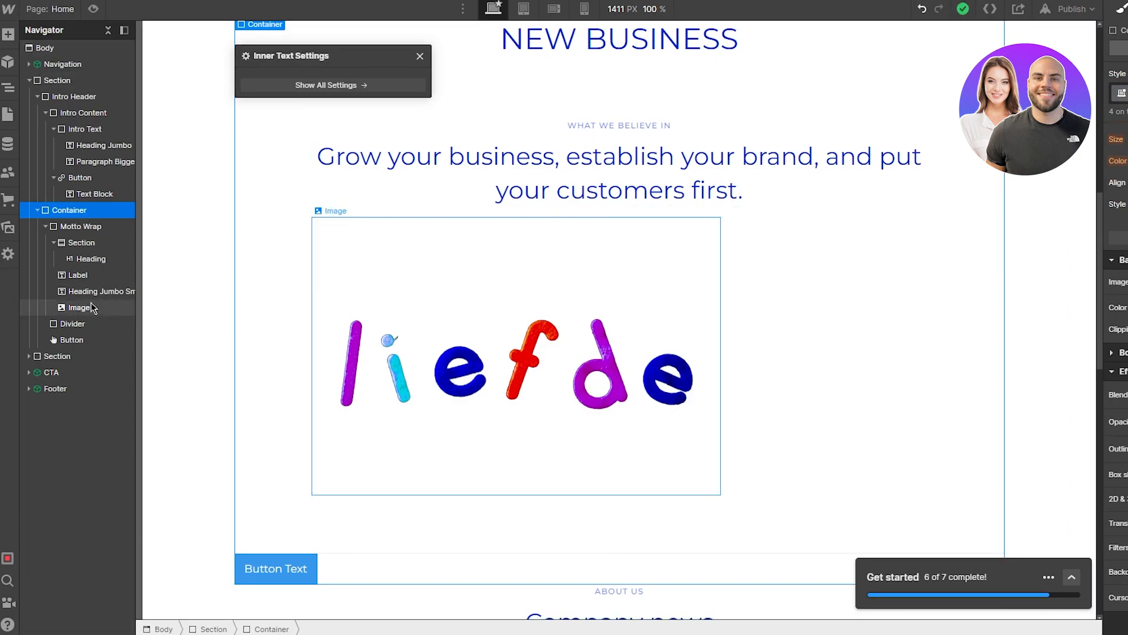
Step: Drag the Image below the NEW BUSINESS heading and above the 'What we believe in' label
{"action": "left_click_drag", "start_coordinate": [79, 308], "coordinate": [97, 266]}
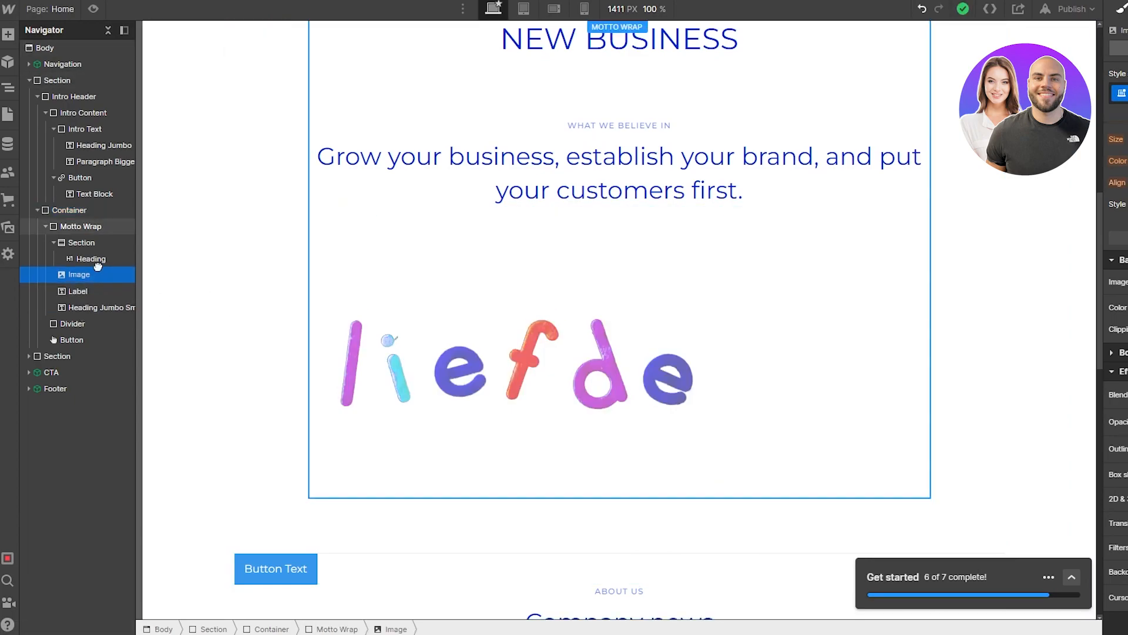
{"action": "left_click_drag", "start_coordinate": [427, 246], "coordinate": [335, 259]}
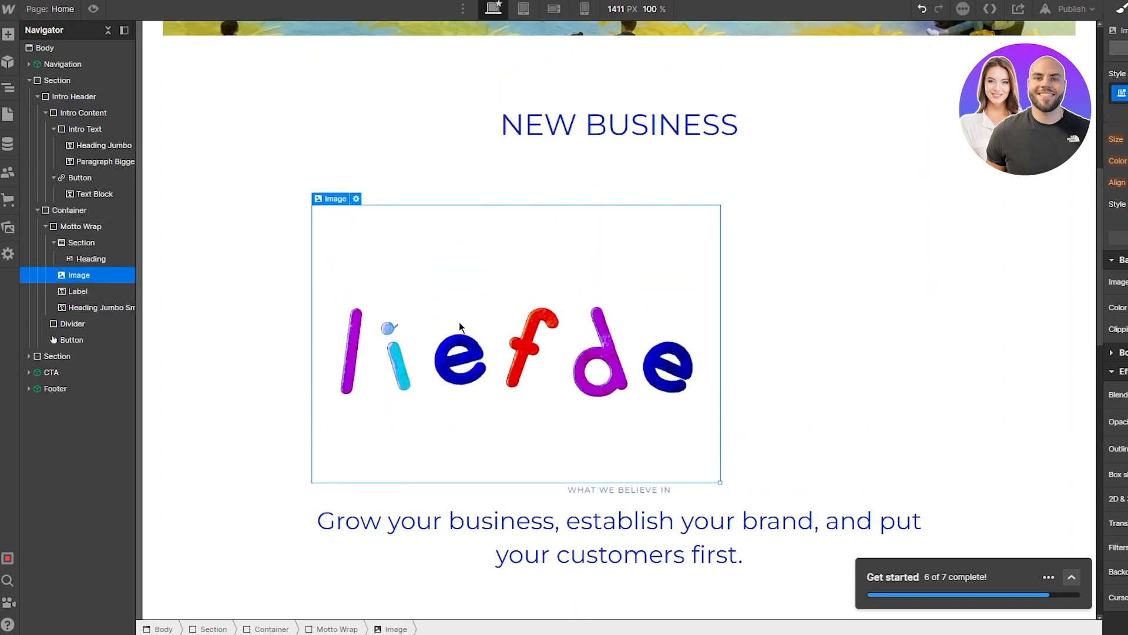
{"action": "key", "text": "Down"}
{"action": "key", "text": "Down"}
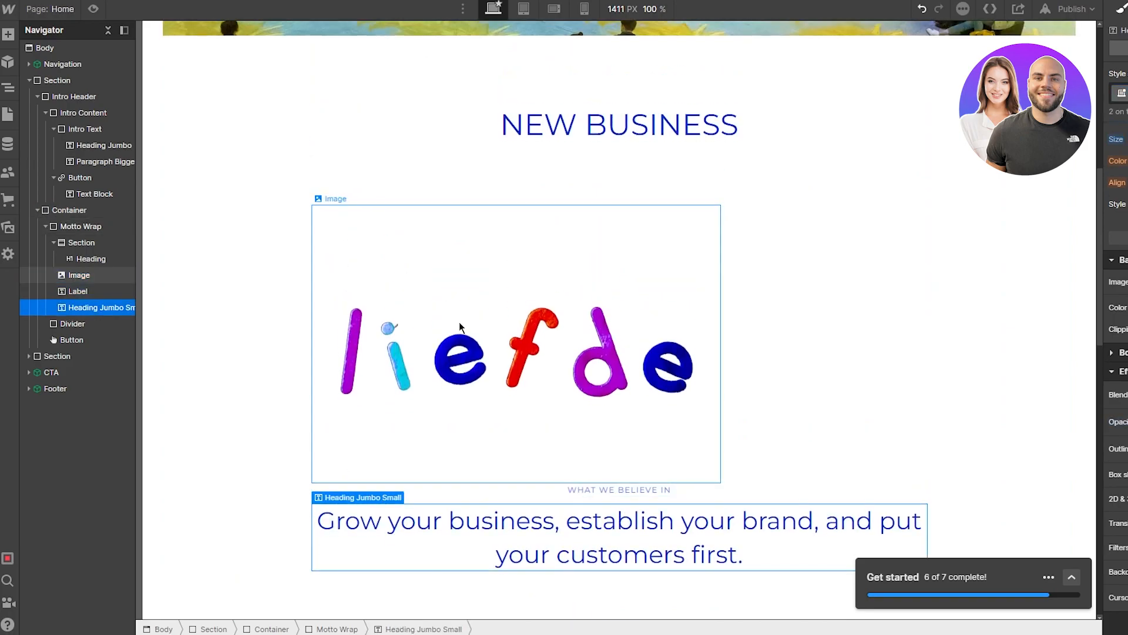
{"action": "key", "text": "Left"}
{"action": "key", "text": "Down"}
{"action": "key", "text": "Down"}
{"action": "key", "text": "Up"}
{"action": "key", "text": "Up"}
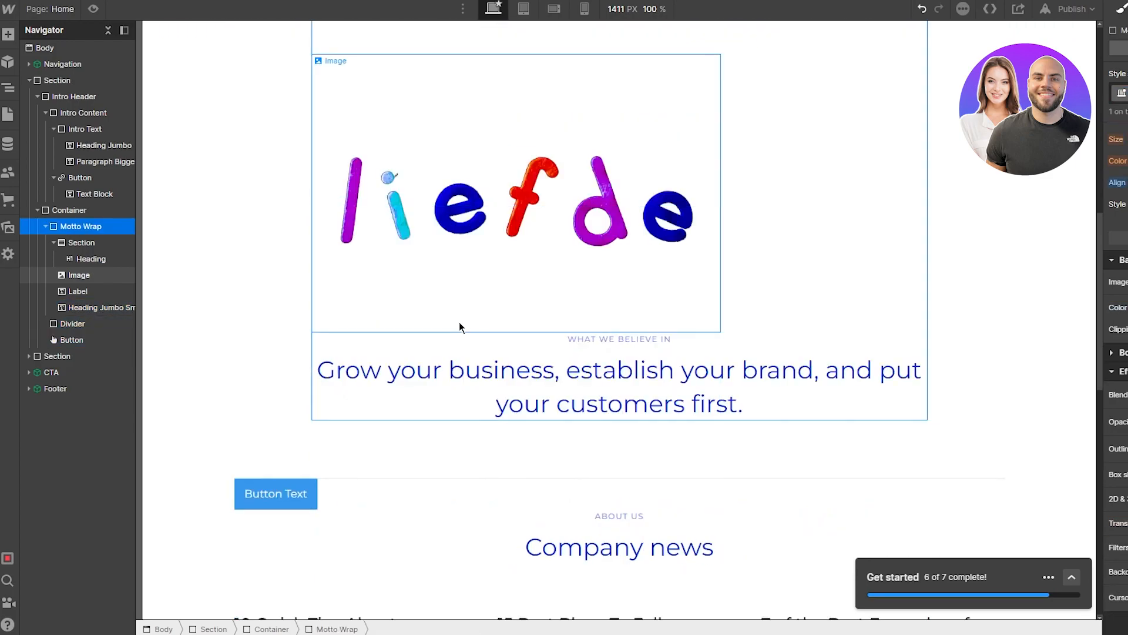
{"action": "left_click", "coordinate": [536, 244]}
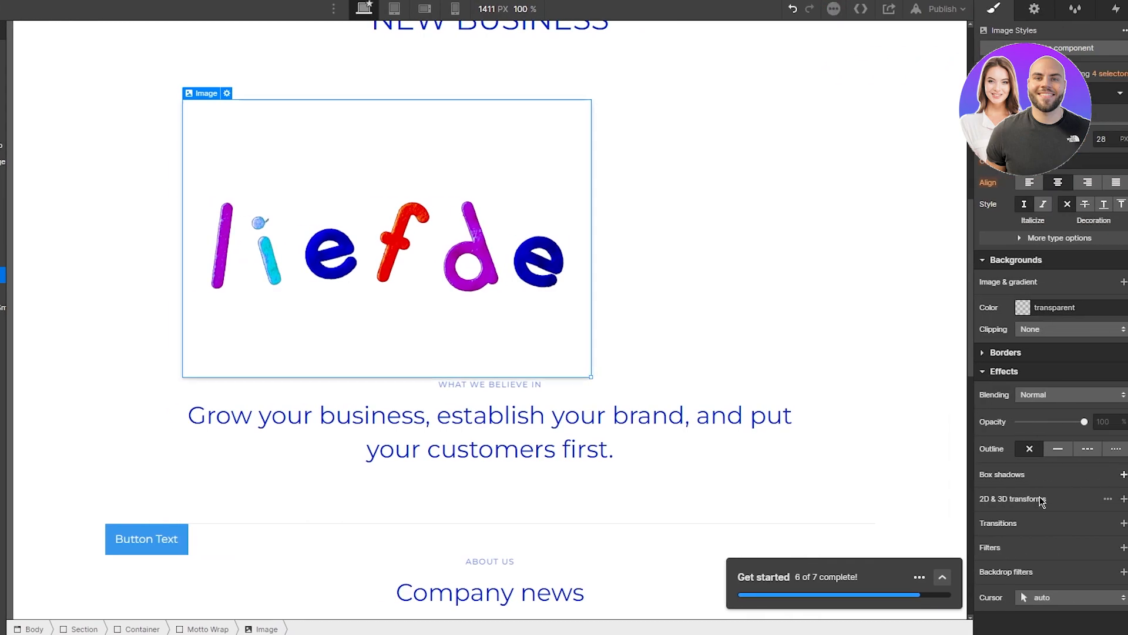
Step: Add a box shadow to the liefde image with distance 12 and blur 20
{"action": "left_click", "coordinate": [1123, 475]}
{"action": "mouse_move", "coordinate": [1036, 403]}
{"action": "left_mouse_down"}
{"action": "mouse_move", "coordinate": [1070, 404]}
{"action": "mouse_move", "coordinate": [1029, 410]}
{"action": "left_mouse_up"}
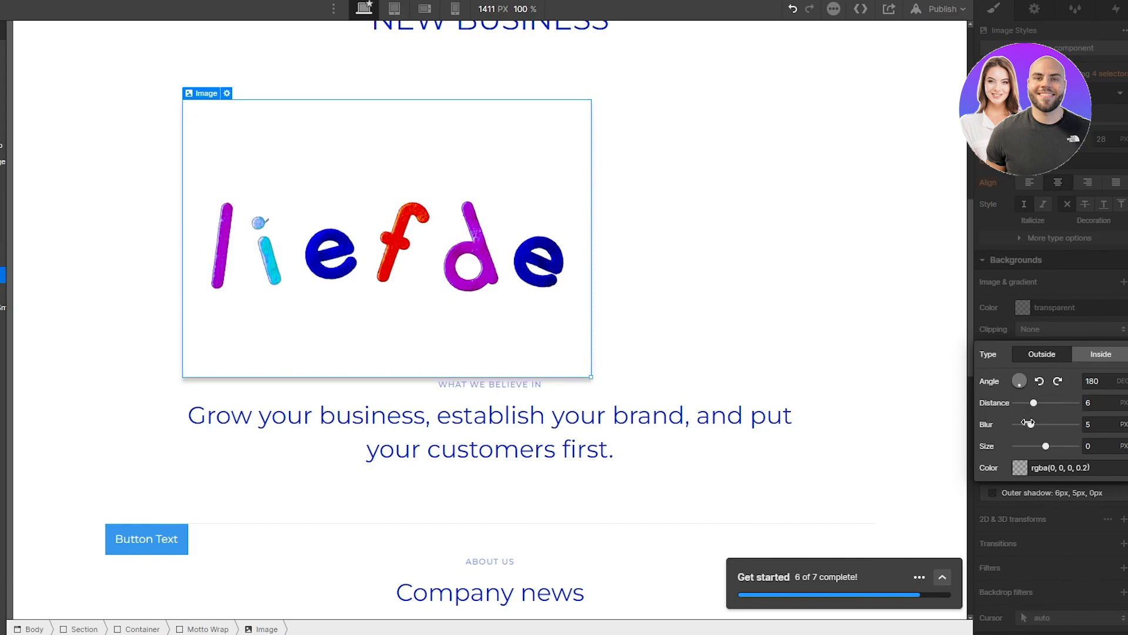
{"action": "left_click_drag", "start_coordinate": [1033, 424], "coordinate": [1086, 427]}
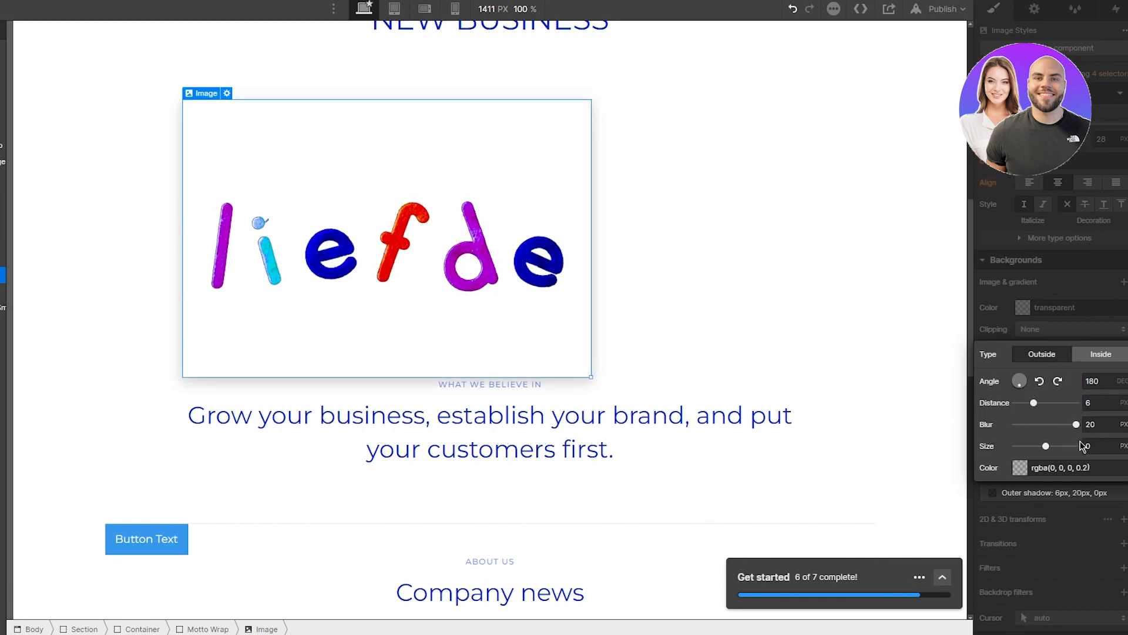
{"action": "mouse_move", "coordinate": [1048, 450]}
{"action": "left_mouse_down"}
{"action": "mouse_move", "coordinate": [1102, 456]}
{"action": "mouse_move", "coordinate": [1047, 463]}
{"action": "left_mouse_up"}
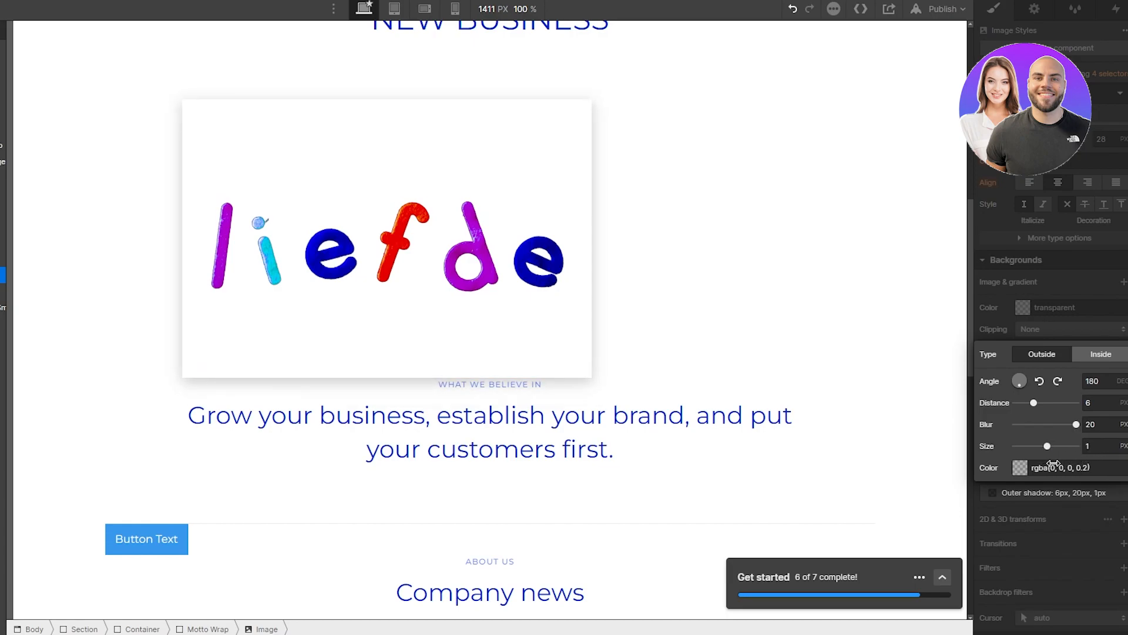
Step: Centre-align the Button Text button within its section
{"action": "left_click", "coordinate": [909, 376]}
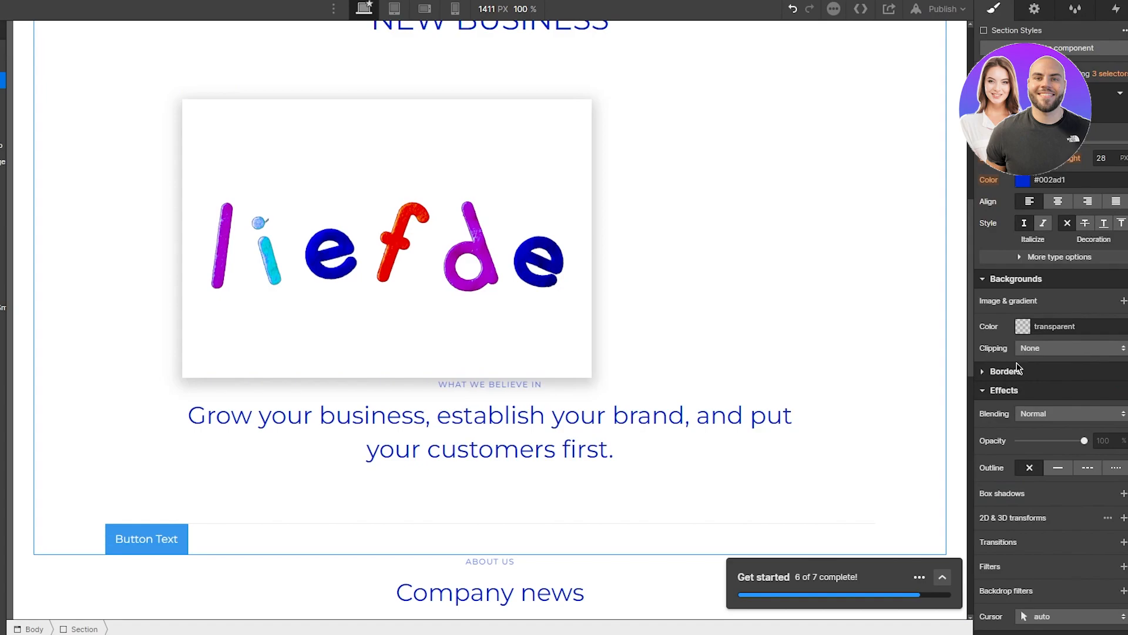
{"action": "scroll", "coordinate": [1018, 368], "scroll_direction": "up", "scroll_amount": 4}
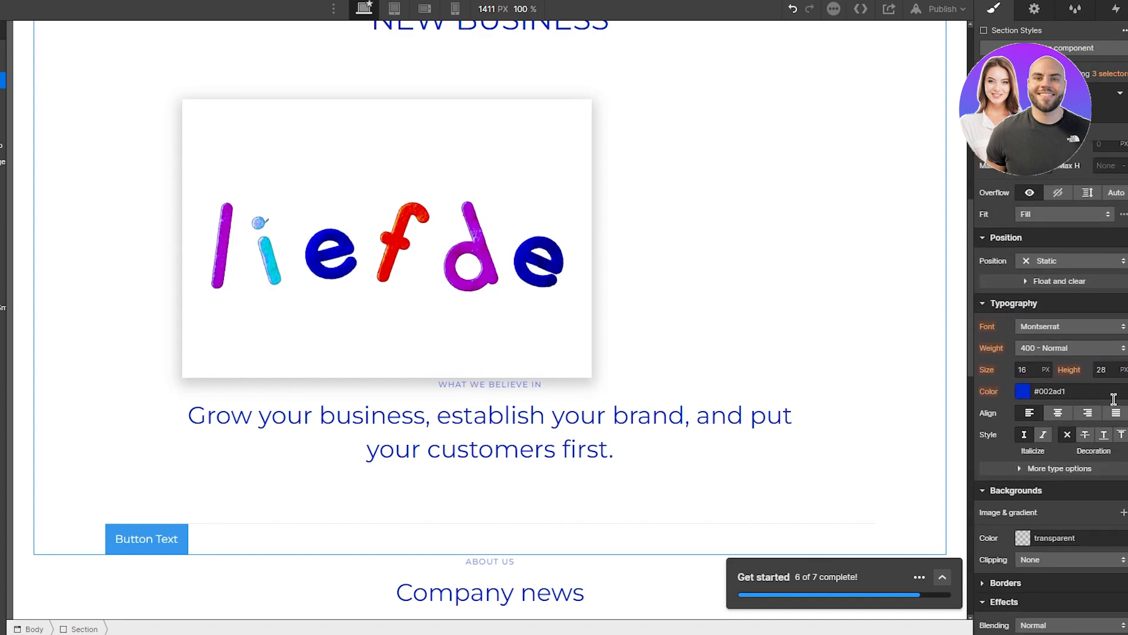
{"action": "left_click", "coordinate": [1058, 412]}
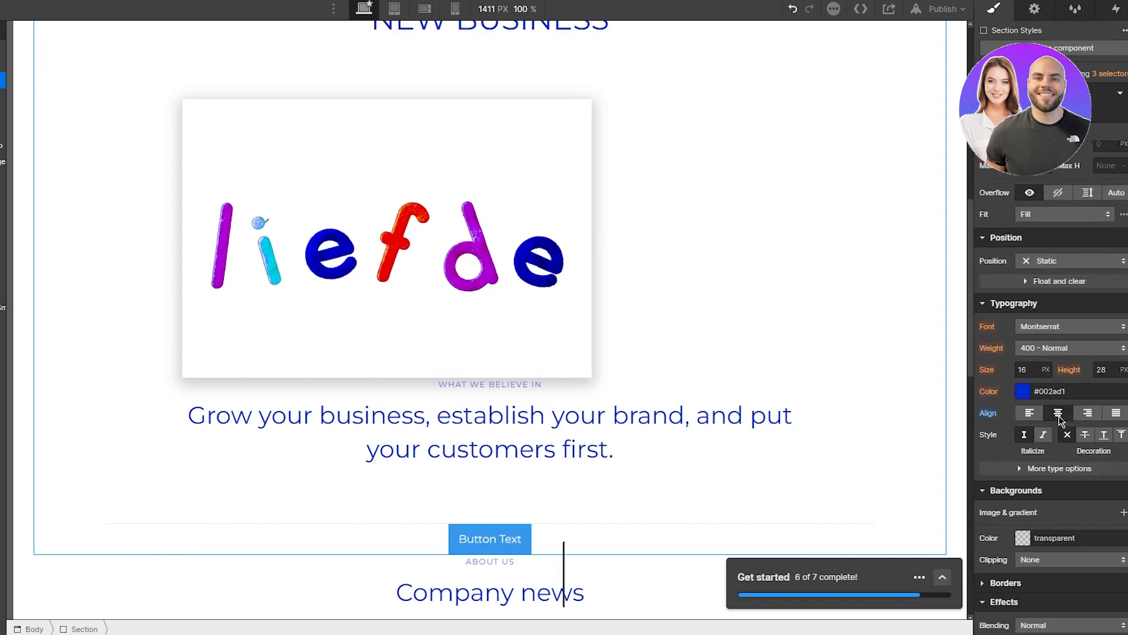
Step: Centre the liefde image and give it a 150 px left margin
{"action": "left_click", "coordinate": [474, 320]}
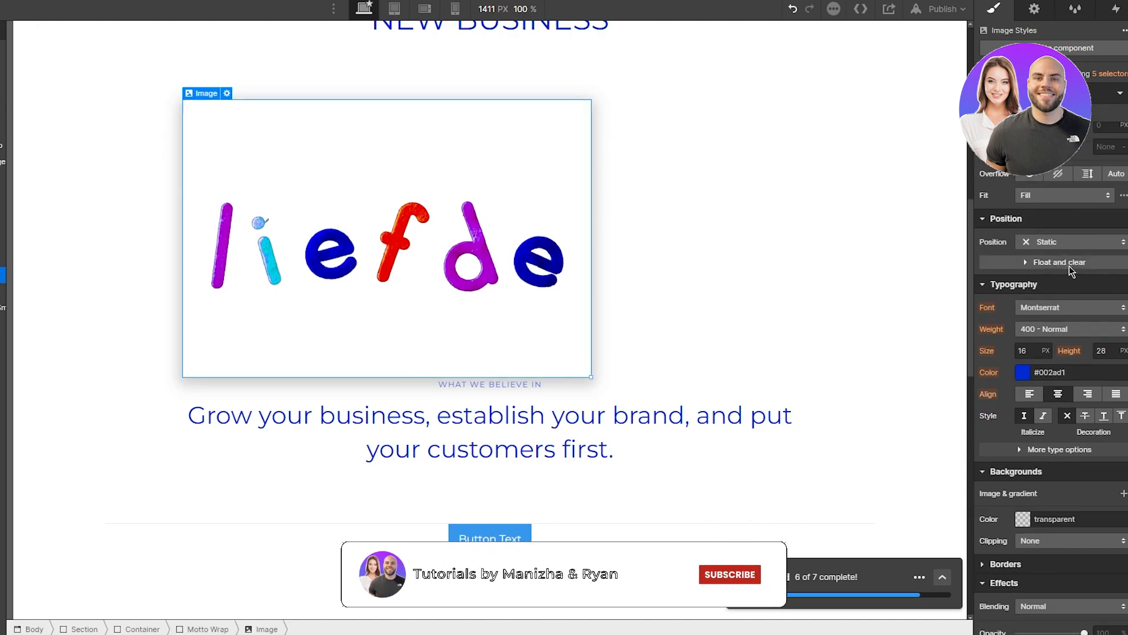
{"action": "left_click", "coordinate": [1058, 393]}
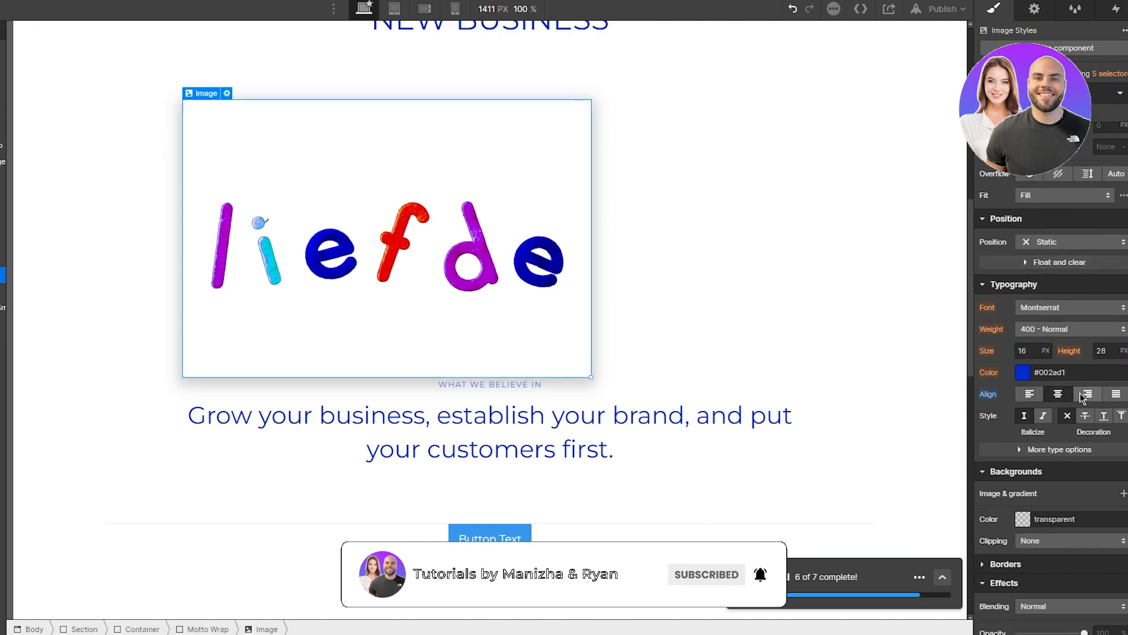
{"action": "scroll", "coordinate": [1032, 361], "scroll_direction": "up", "scroll_amount": 5}
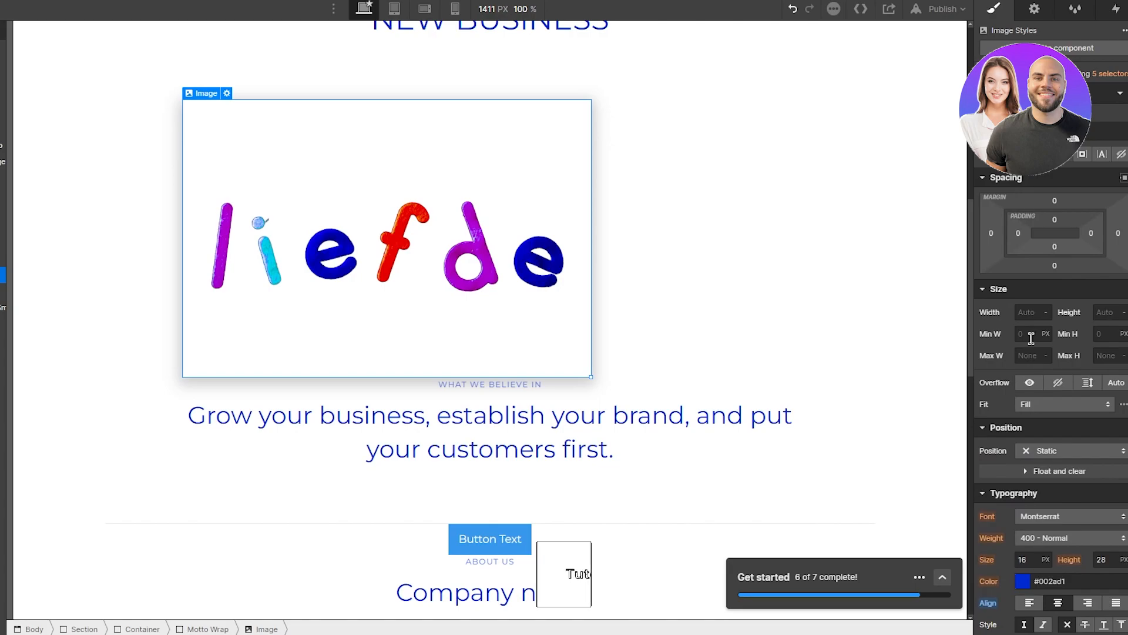
{"action": "left_click_drag", "start_coordinate": [999, 235], "coordinate": [897, 235]}
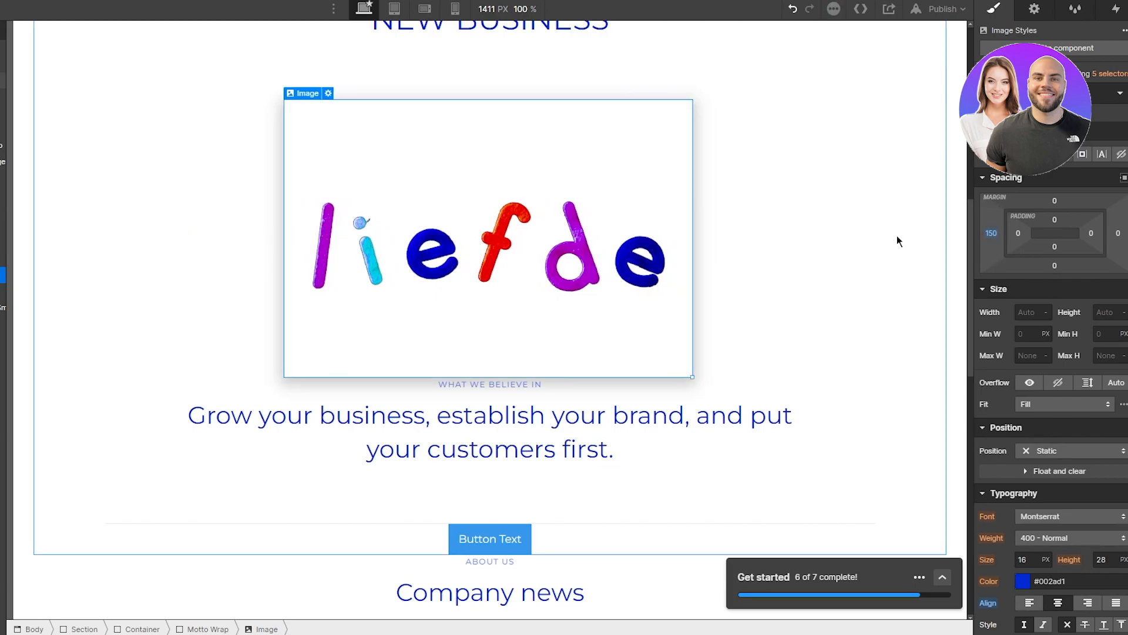
{"action": "left_click", "coordinate": [855, 234]}
Step: Add bottom padding beneath the liefde image
{"action": "left_click", "coordinate": [933, 283]}
{"action": "scroll", "coordinate": [933, 283], "scroll_direction": "up", "scroll_amount": 3}
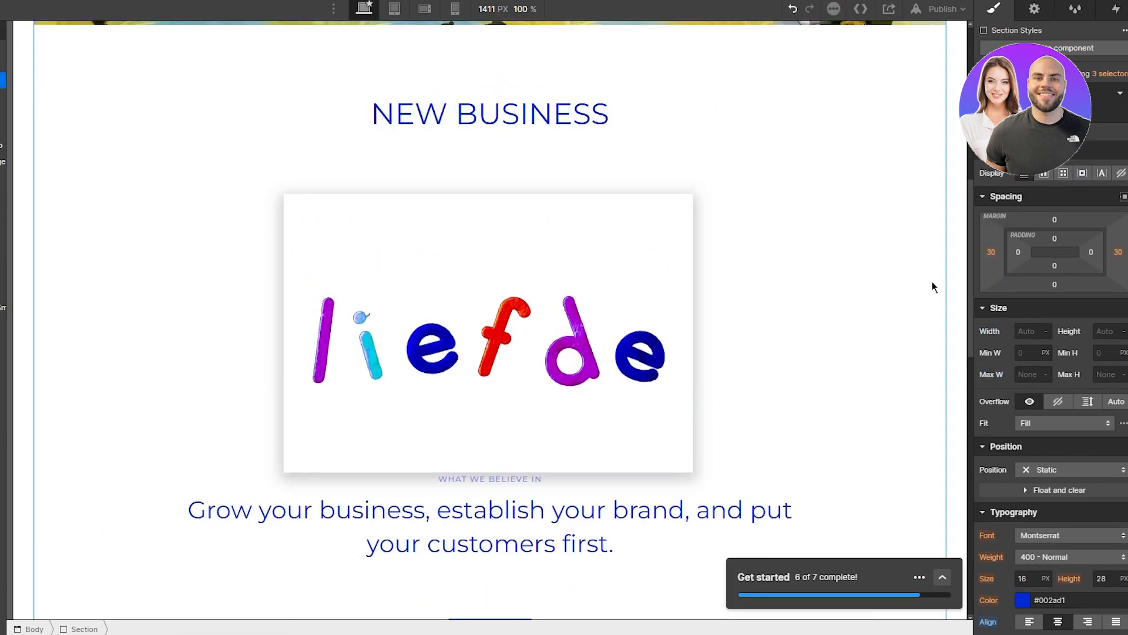
{"action": "scroll", "coordinate": [932, 283], "scroll_direction": "down", "scroll_amount": 2}
{"action": "scroll", "coordinate": [416, 310], "scroll_direction": "down", "scroll_amount": 5}
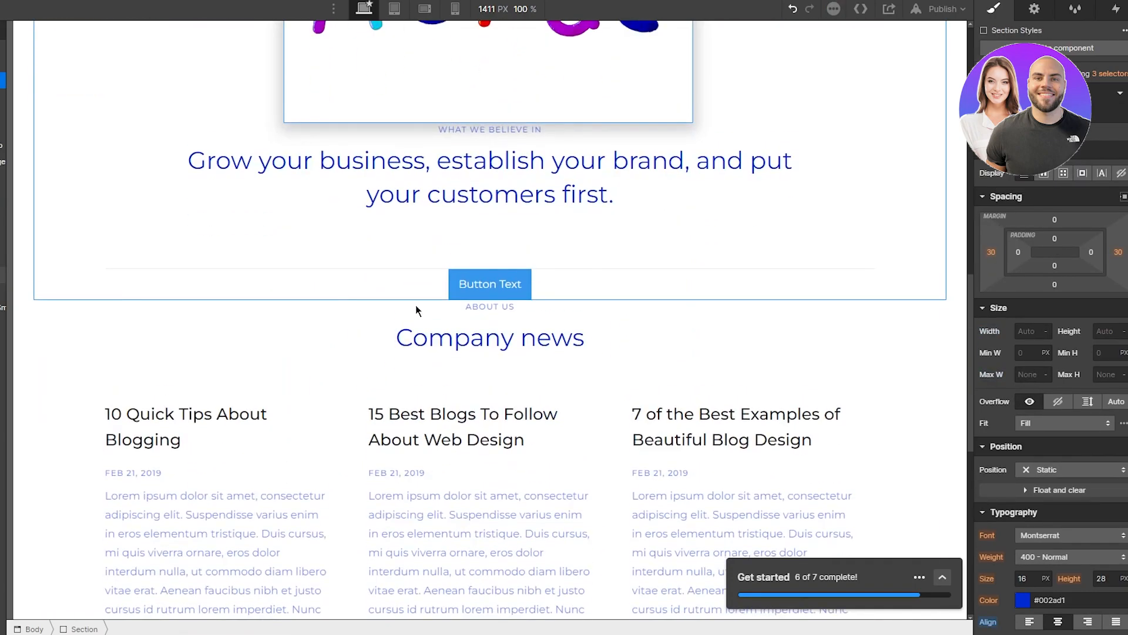
{"action": "left_click", "coordinate": [492, 118]}
{"action": "scroll", "coordinate": [735, 291], "scroll_direction": "up", "scroll_amount": 3}
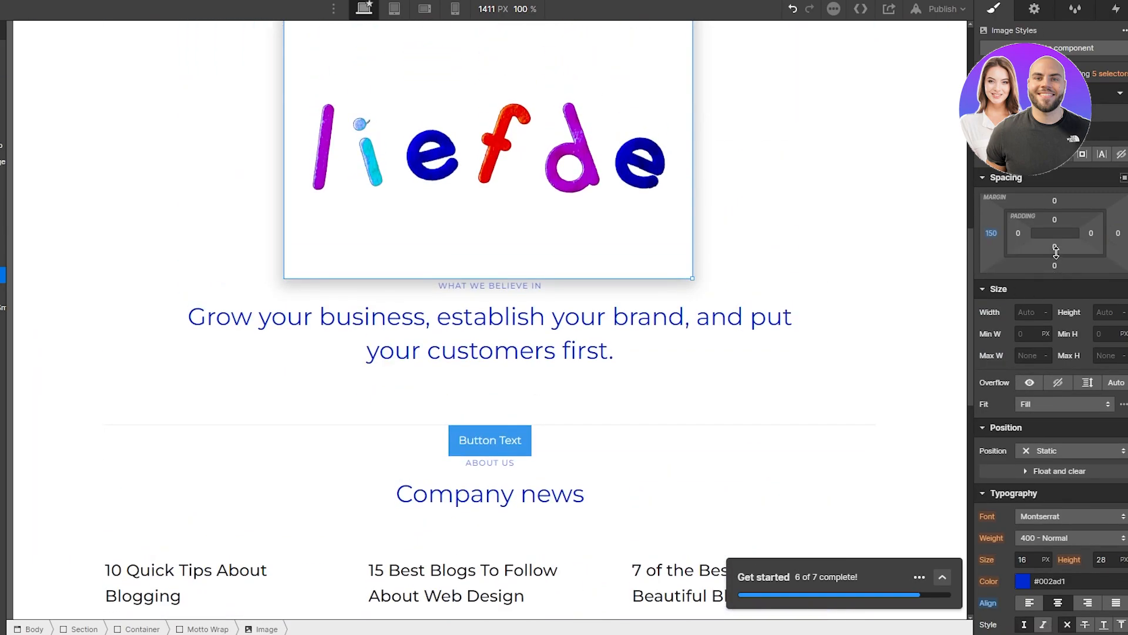
{"action": "left_click_drag", "start_coordinate": [1055, 246], "coordinate": [1065, 206]}
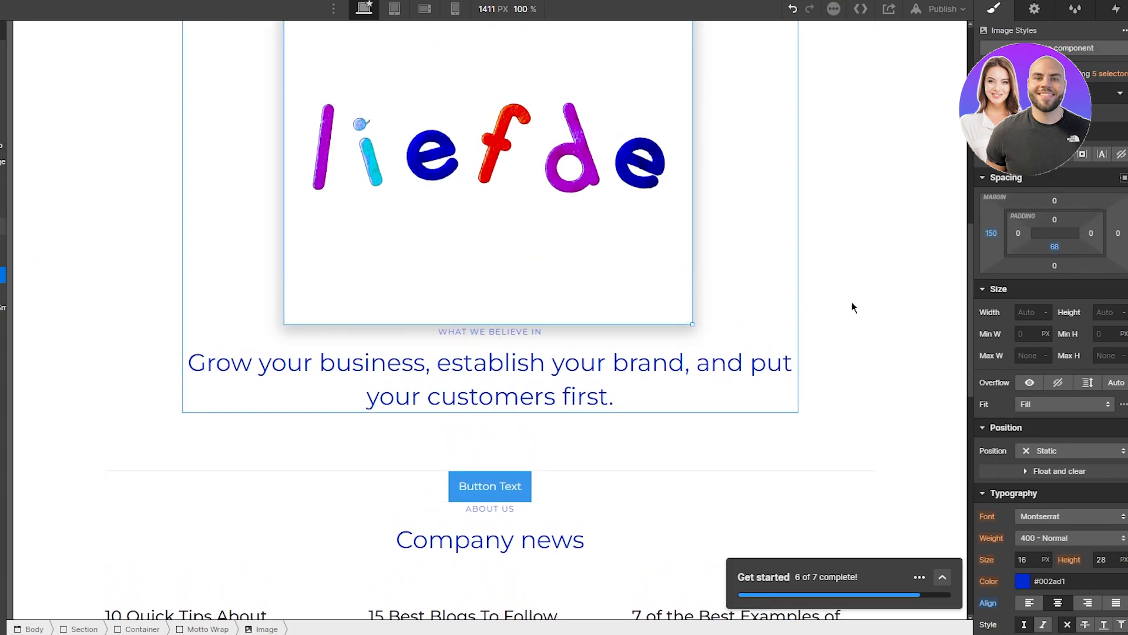
Step: Shrink the liefde image to 524 px wide with its corner resize handle
{"action": "left_click", "coordinate": [878, 300]}
{"action": "double_click", "coordinate": [676, 306]}
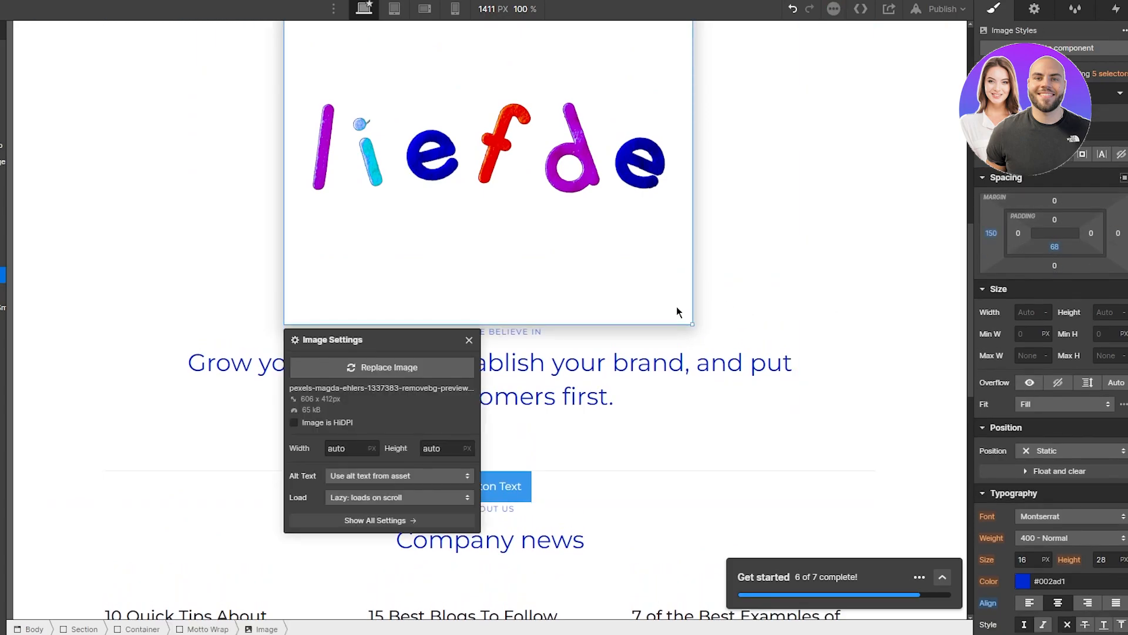
{"action": "left_click_drag", "start_coordinate": [692, 322], "coordinate": [756, 287]}
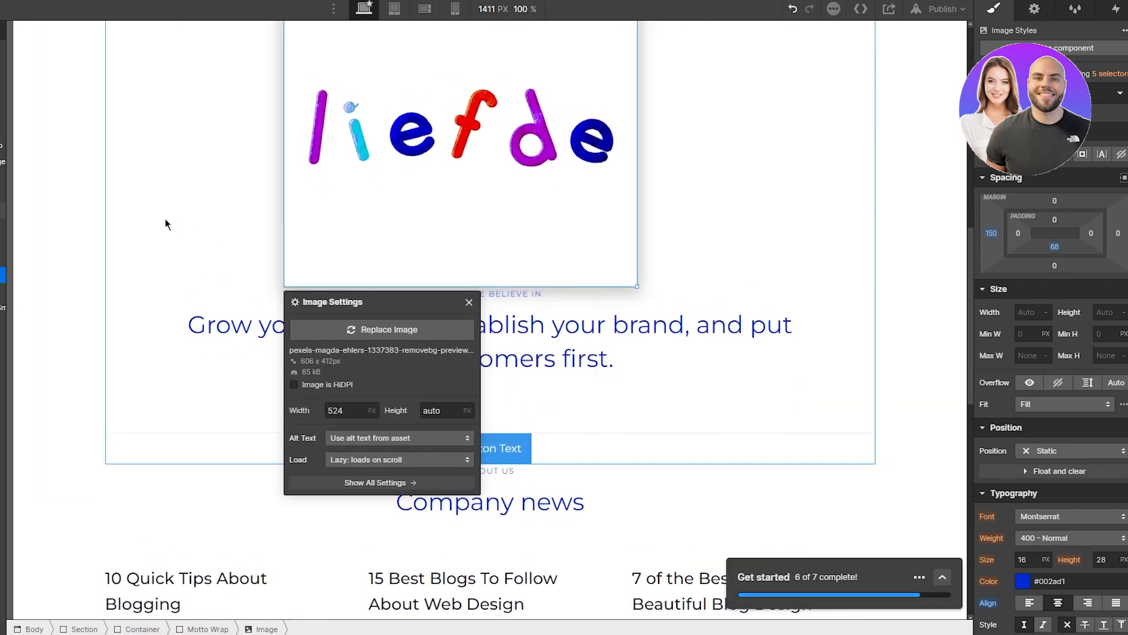
{"action": "left_click", "coordinate": [165, 224]}
{"action": "left_click", "coordinate": [48, 263]}
{"action": "scroll", "coordinate": [48, 266], "scroll_direction": "up", "scroll_amount": 10}
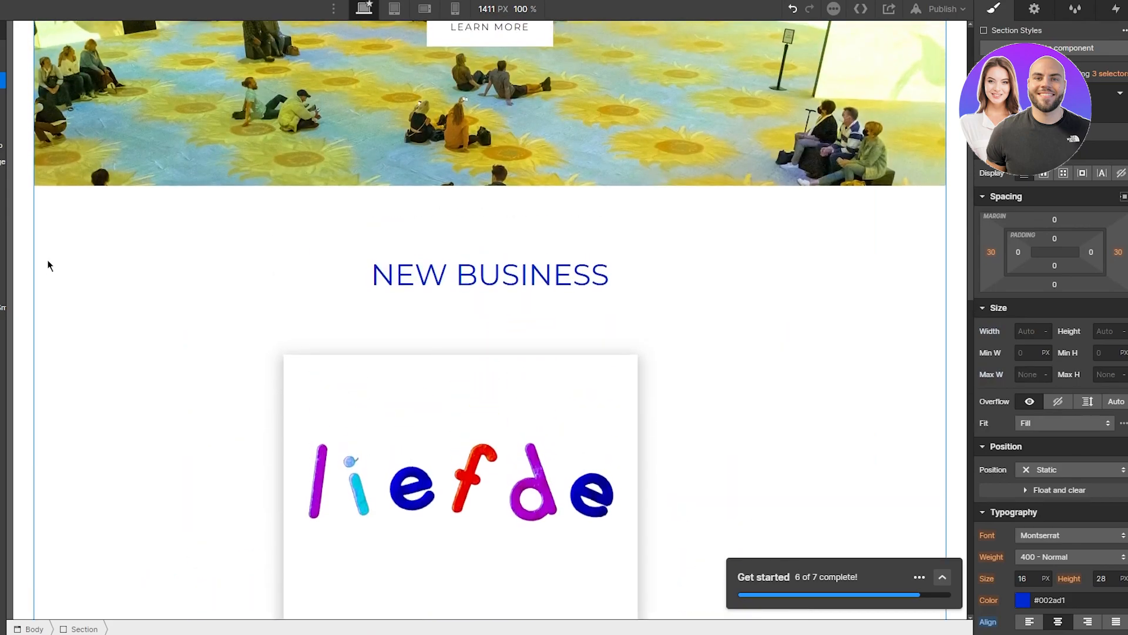
{"action": "scroll", "coordinate": [48, 265], "scroll_direction": "down", "scroll_amount": 9}
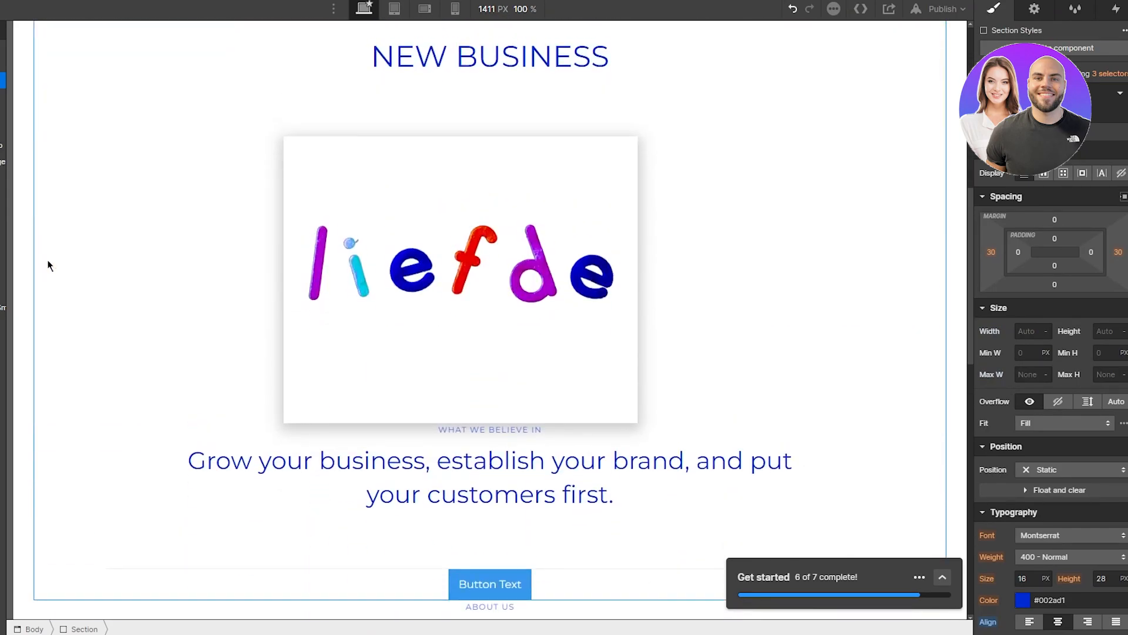
{"action": "scroll", "coordinate": [50, 266], "scroll_direction": "down", "scroll_amount": 1}
{"action": "scroll", "coordinate": [49, 265], "scroll_direction": "down", "scroll_amount": 1}
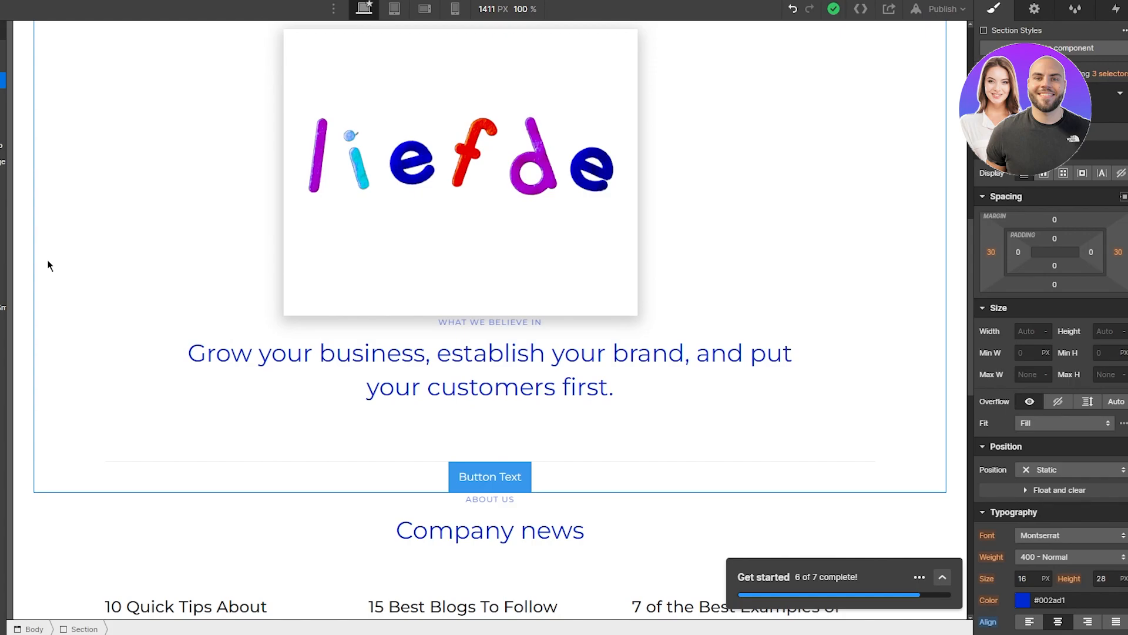
Step: Insert the Hero Heading Center layout from the Layouts Starter library
{"action": "key", "text": "a"}
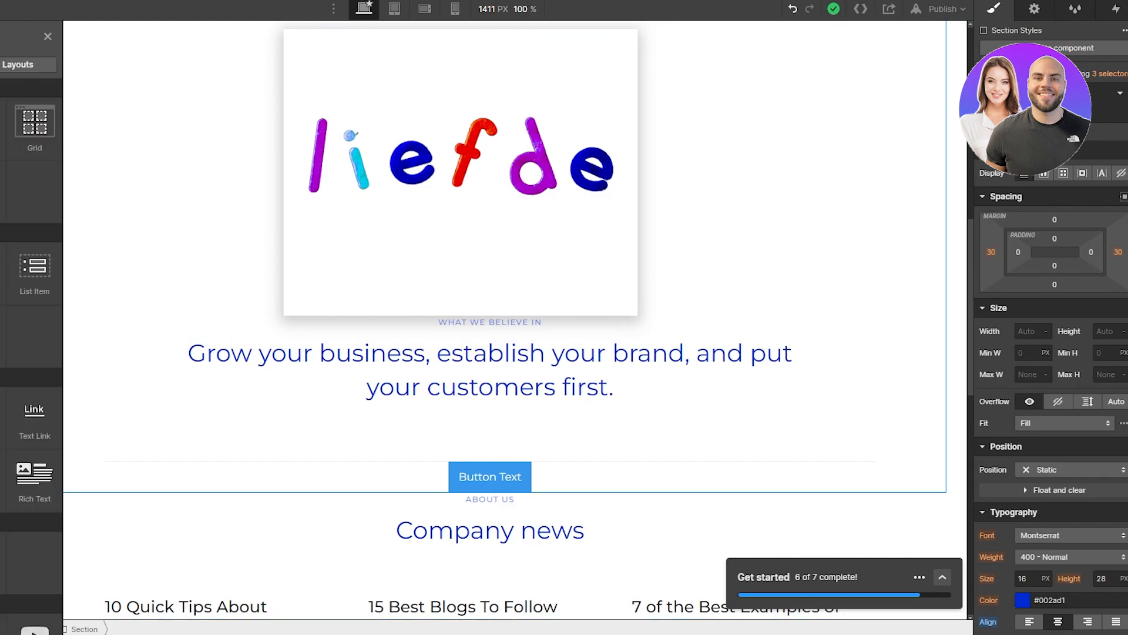
{"action": "left_click", "coordinate": [29, 66]}
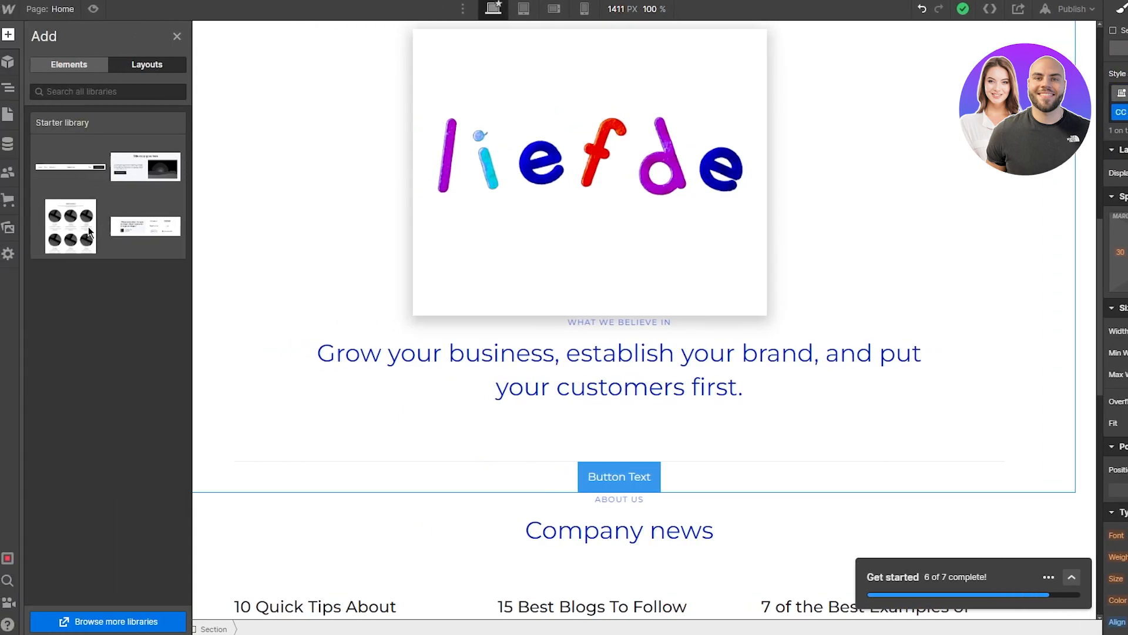
{"action": "left_click", "coordinate": [29, 229]}
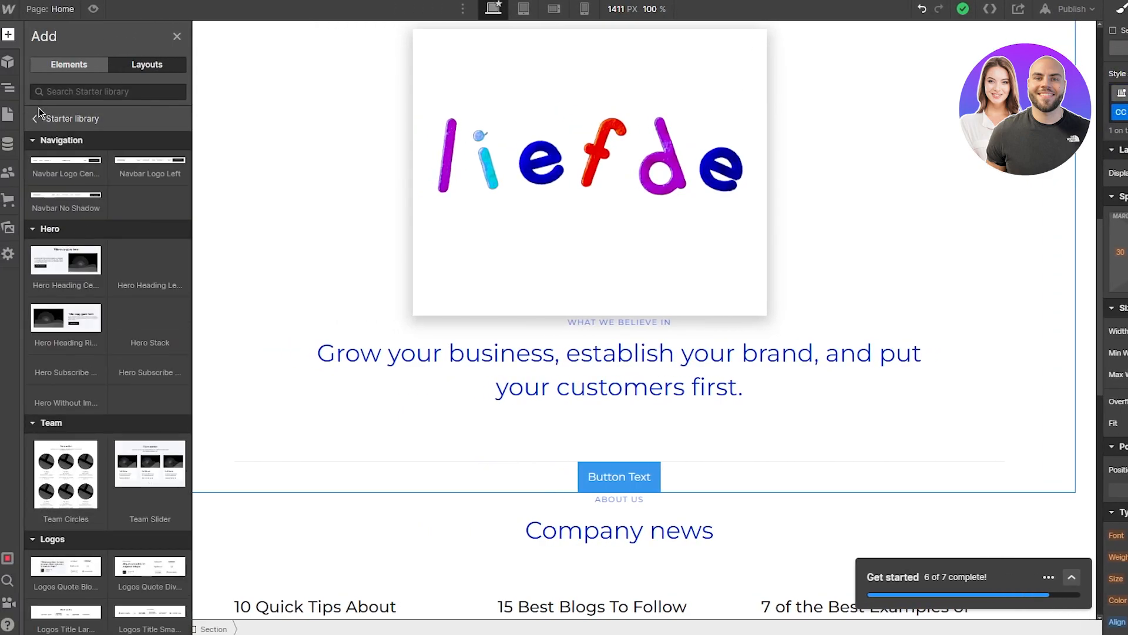
{"action": "mouse_move", "coordinate": [73, 169]}
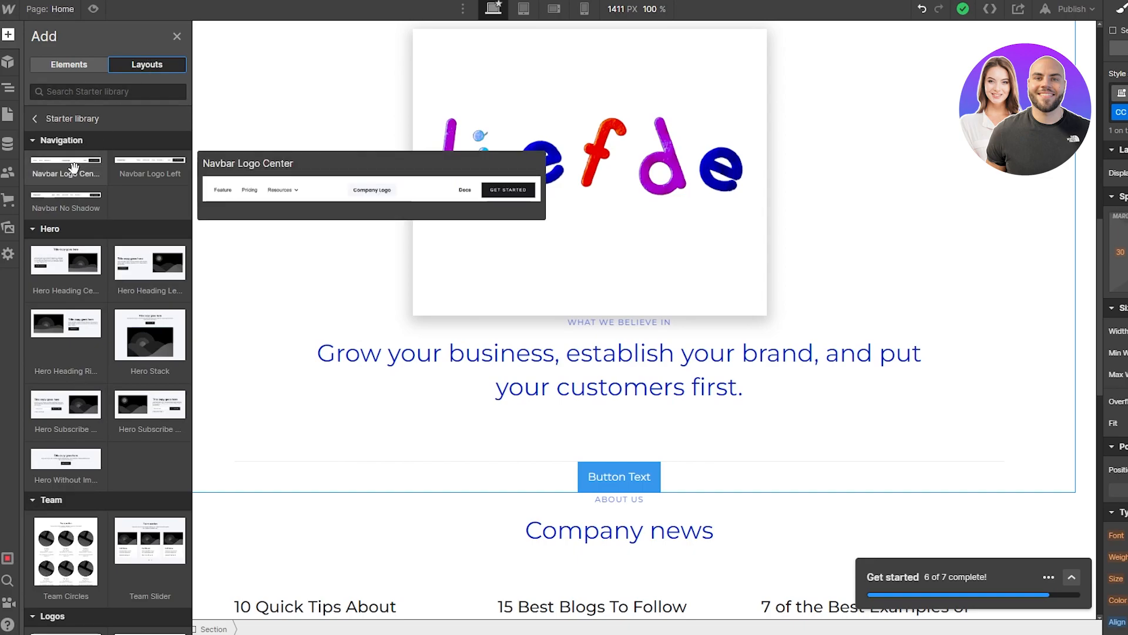
{"action": "mouse_move", "coordinate": [73, 265]}
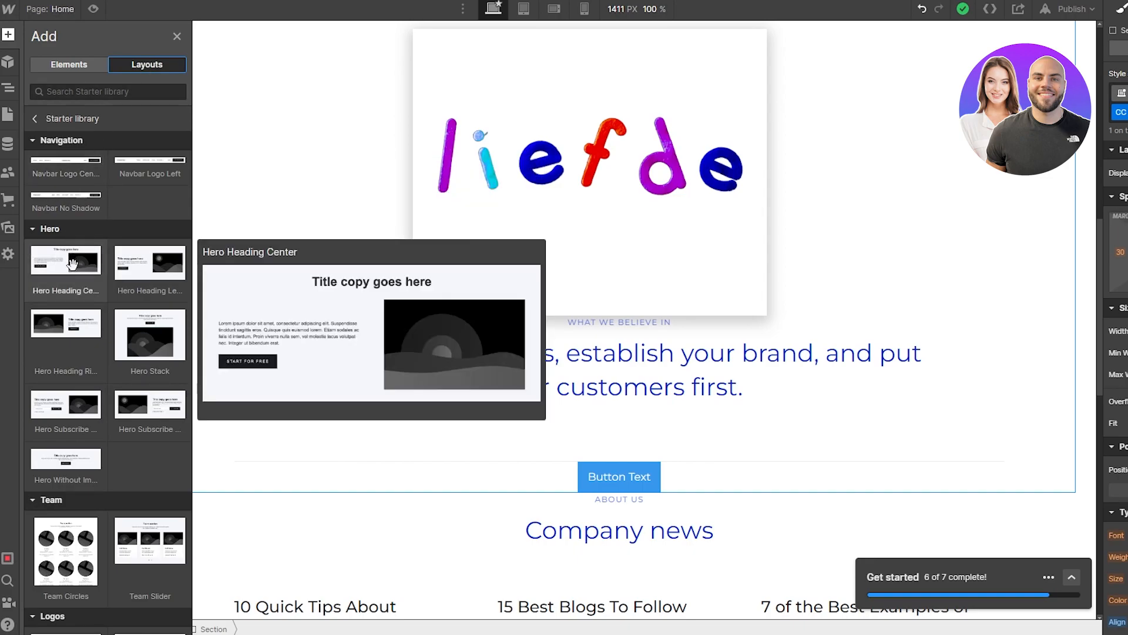
{"action": "left_click", "coordinate": [340, 288]}
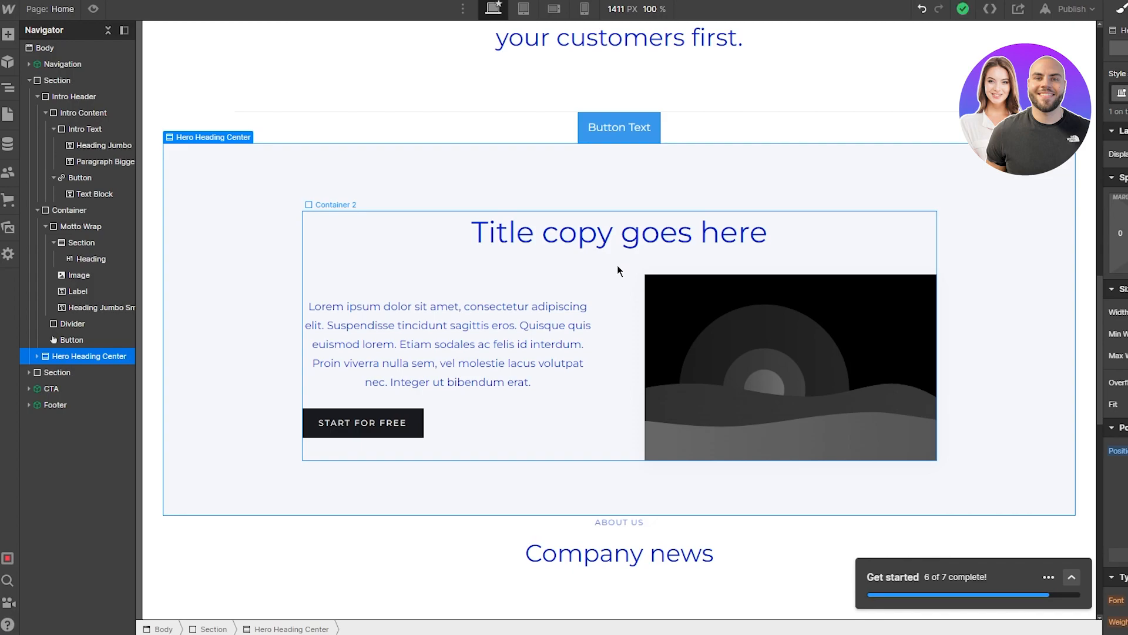
Step: Insert a Navbar with Home, About and Contact links below the Shadow Two image in the Hero Split
{"action": "left_click", "coordinate": [703, 346]}
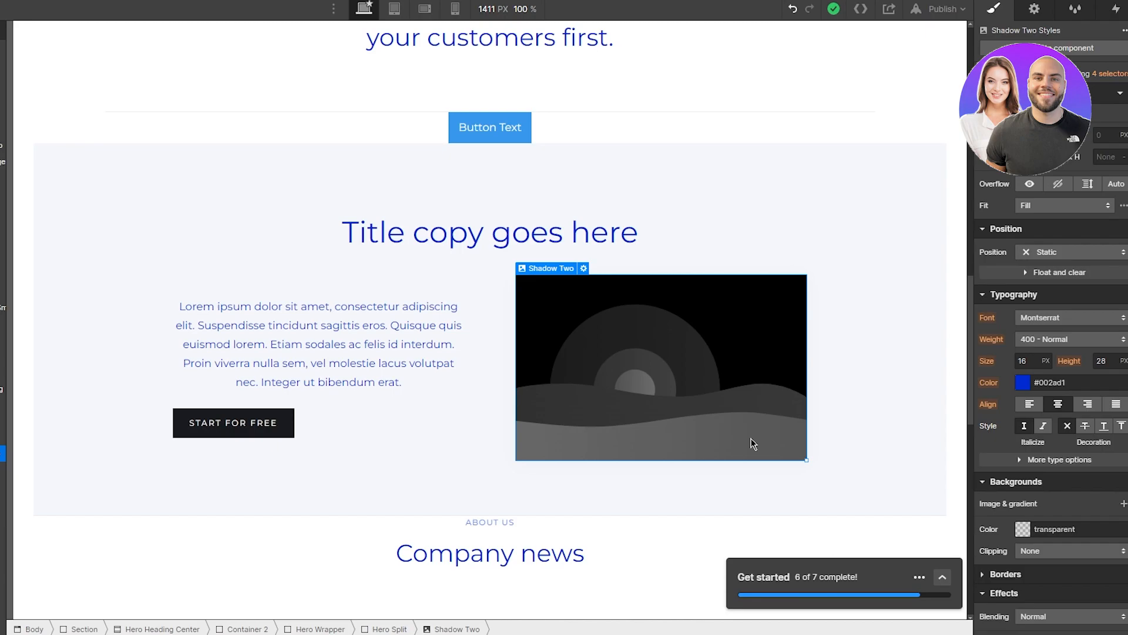
{"action": "left_click", "coordinate": [8, 35]}
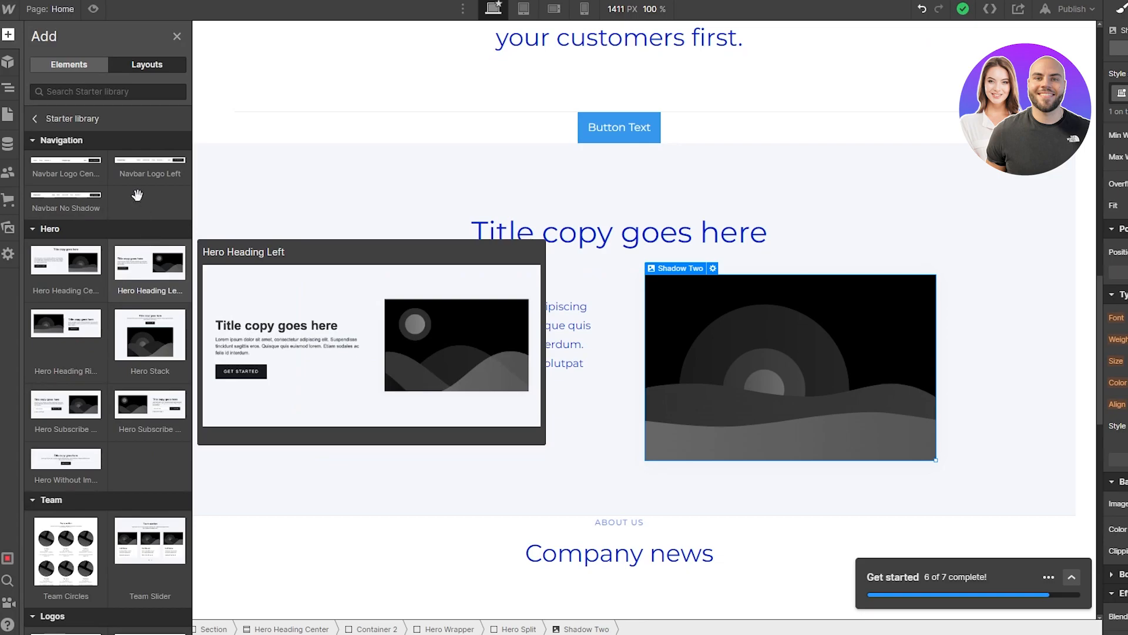
{"action": "left_click", "coordinate": [84, 69]}
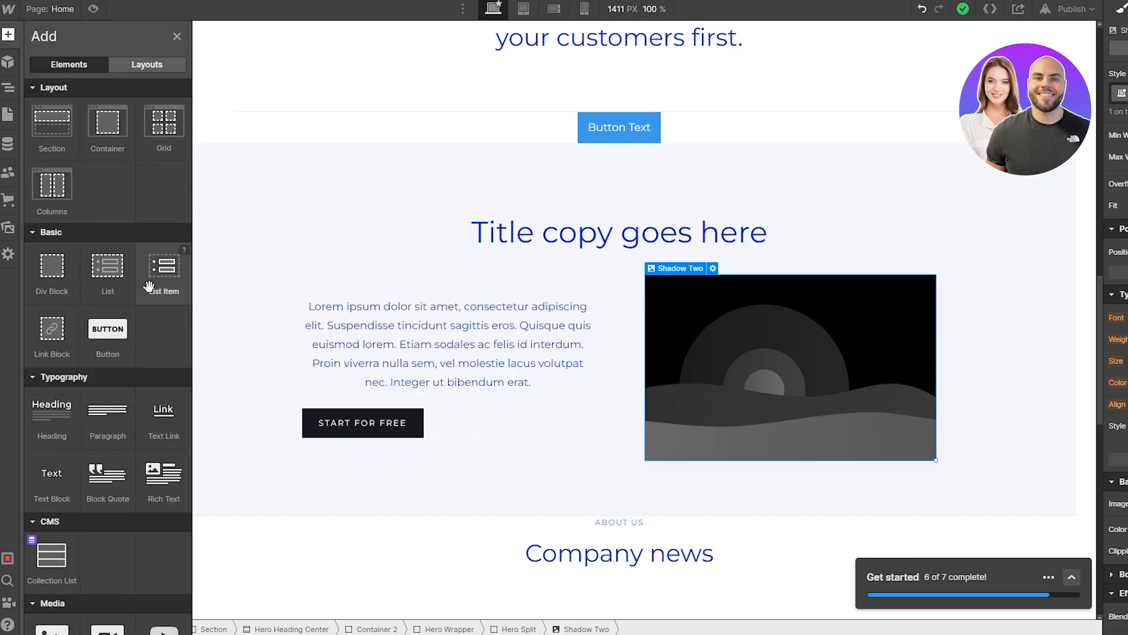
{"action": "scroll", "coordinate": [152, 285], "scroll_direction": "down", "scroll_amount": 10}
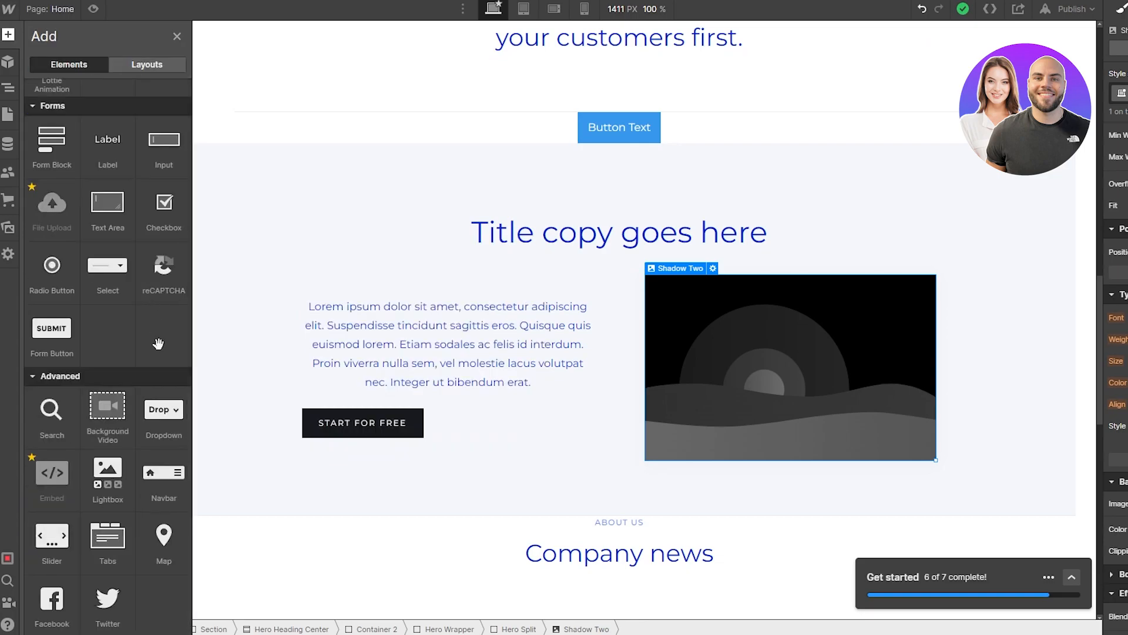
{"action": "left_click", "coordinate": [160, 489]}
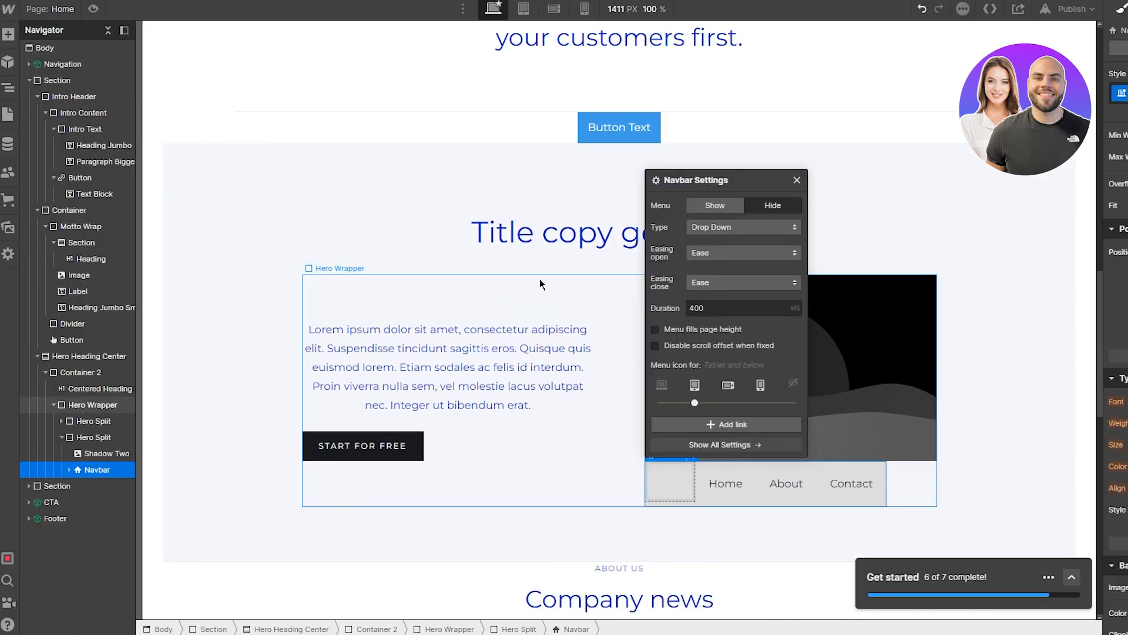
{"action": "scroll", "coordinate": [337, 280], "scroll_direction": "up", "scroll_amount": 15}
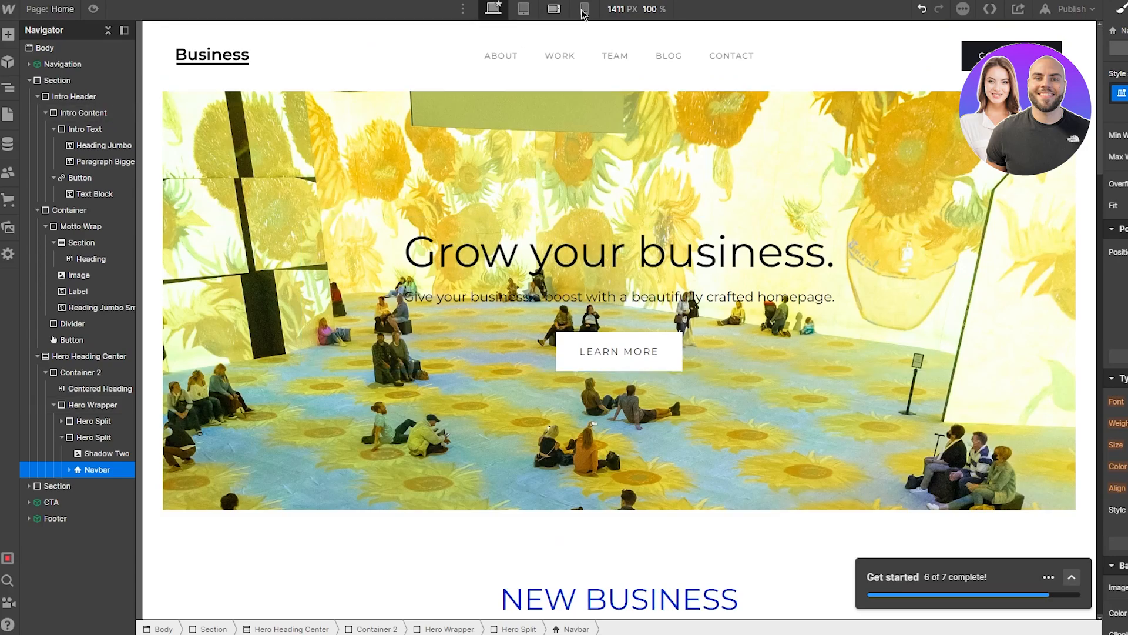
Step: Inspect the ABOUT nav link's settings, then open the shared Navigation component from the Navigator for editing
{"action": "left_click", "coordinate": [496, 65]}
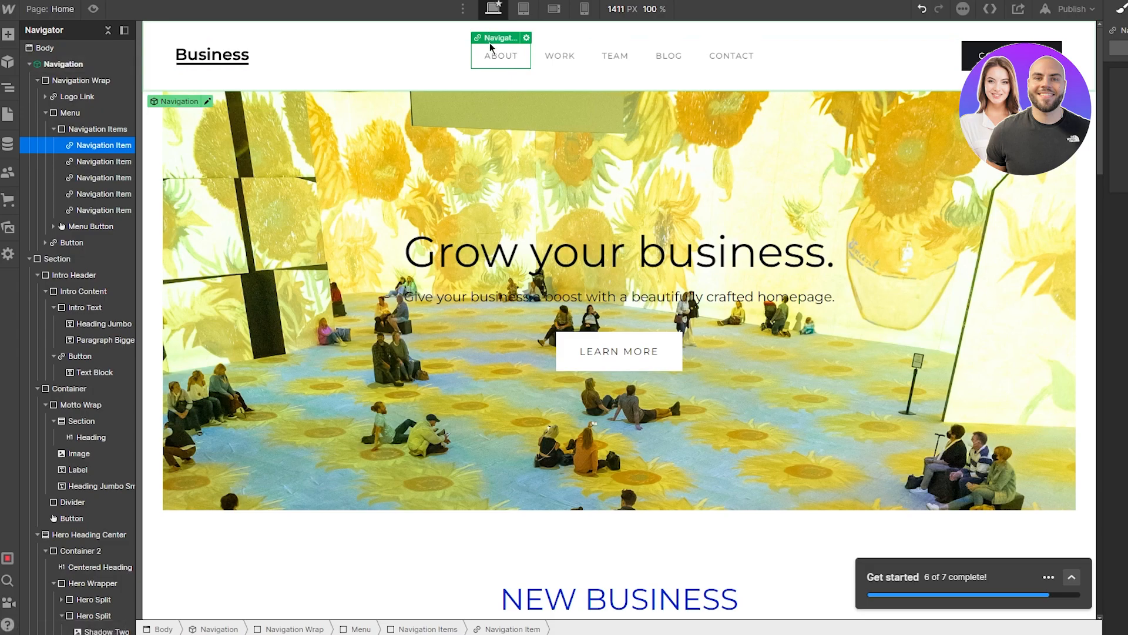
{"action": "double_click", "coordinate": [520, 60]}
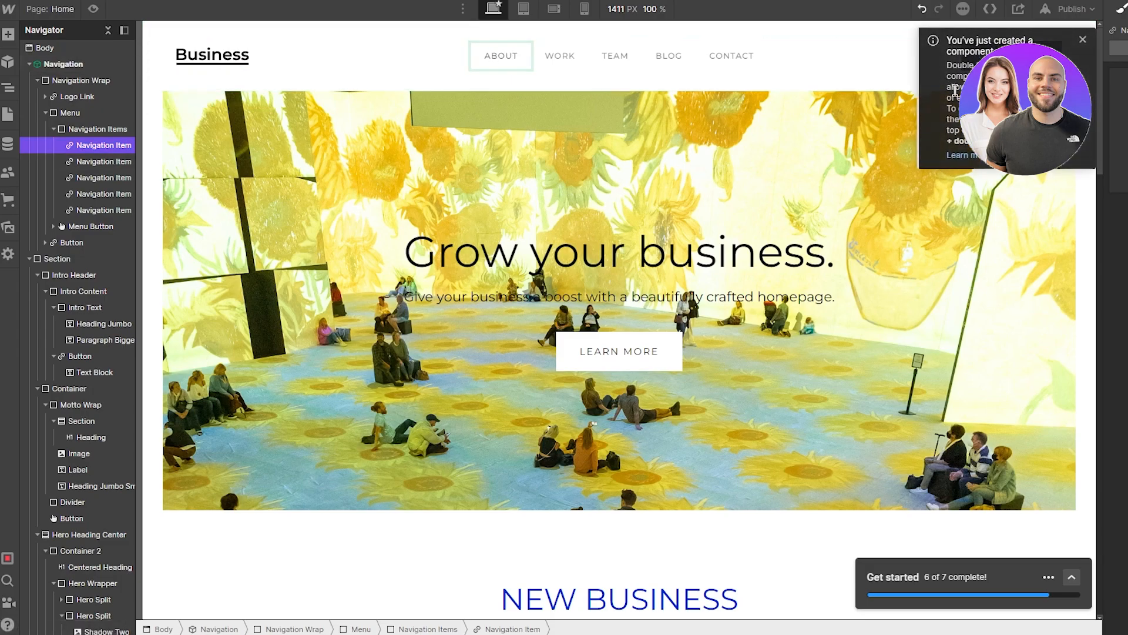
{"action": "key", "text": "Escape"}
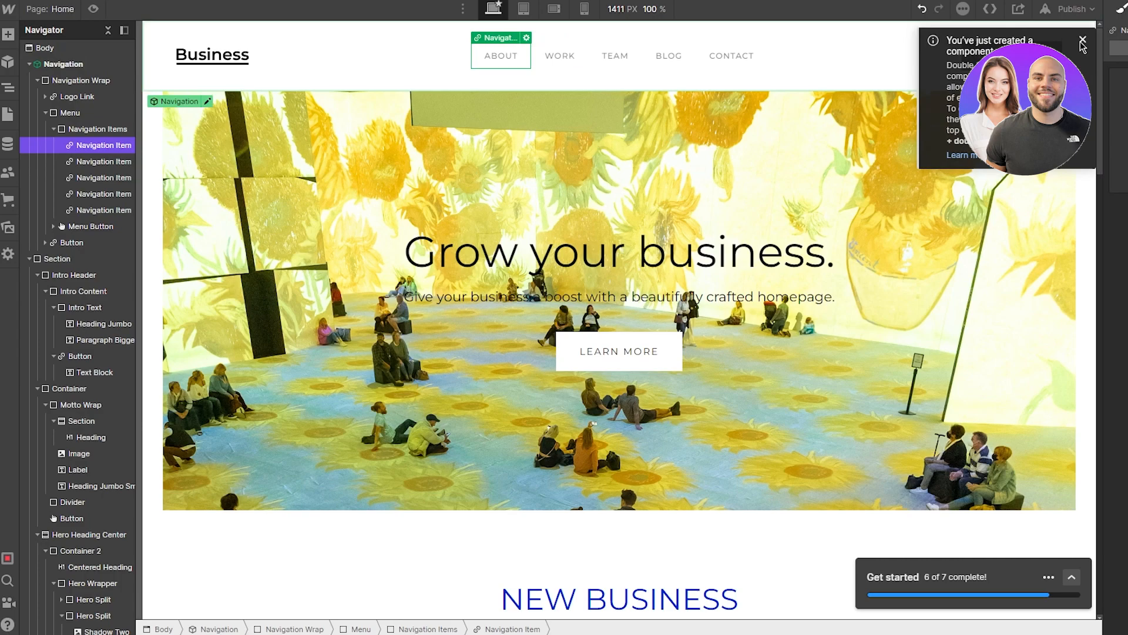
{"action": "left_click", "coordinate": [1084, 39]}
{"action": "left_click", "coordinate": [526, 38]}
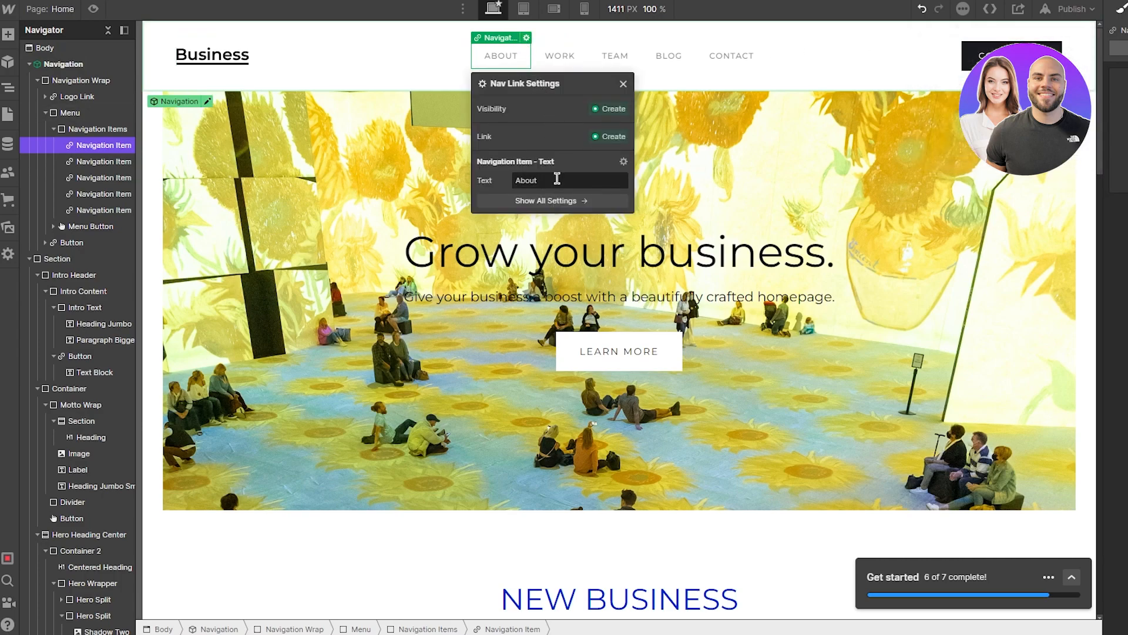
{"action": "left_click", "coordinate": [512, 62]}
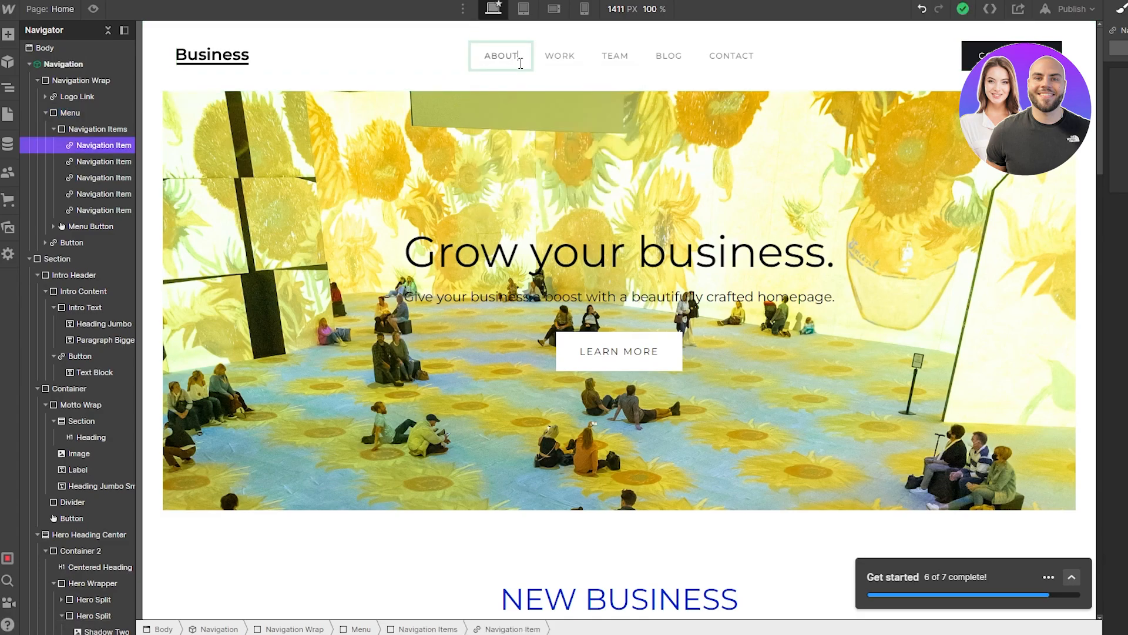
{"action": "double_click", "coordinate": [107, 151]}
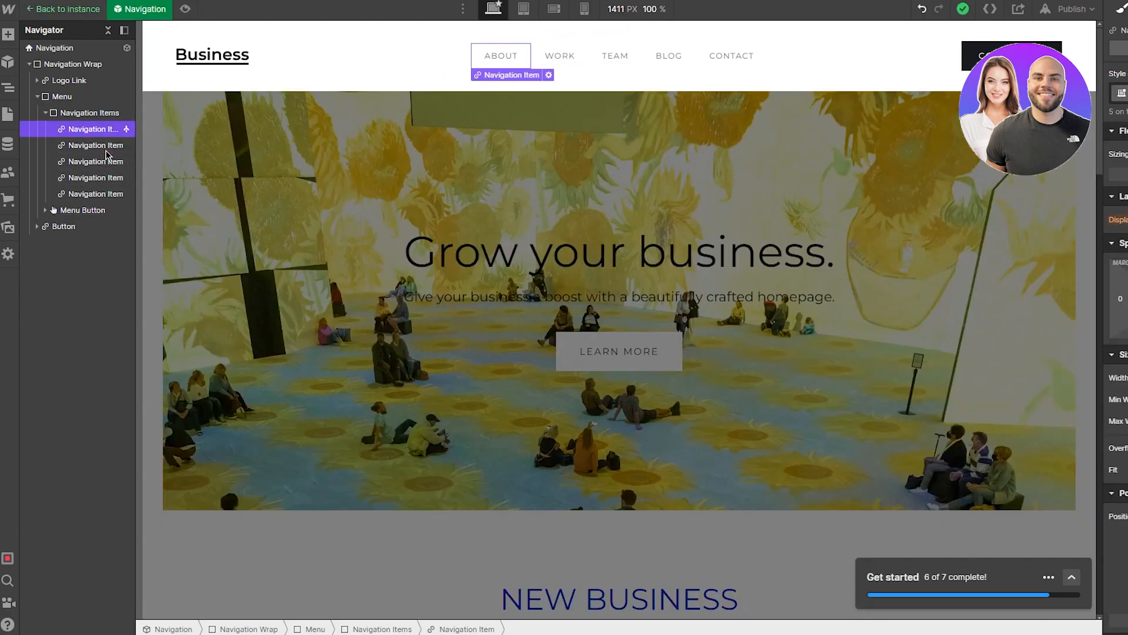
{"action": "scroll", "coordinate": [655, 343], "scroll_direction": "down", "scroll_amount": 4}
{"action": "scroll", "coordinate": [655, 343], "scroll_direction": "up", "scroll_amount": 4}
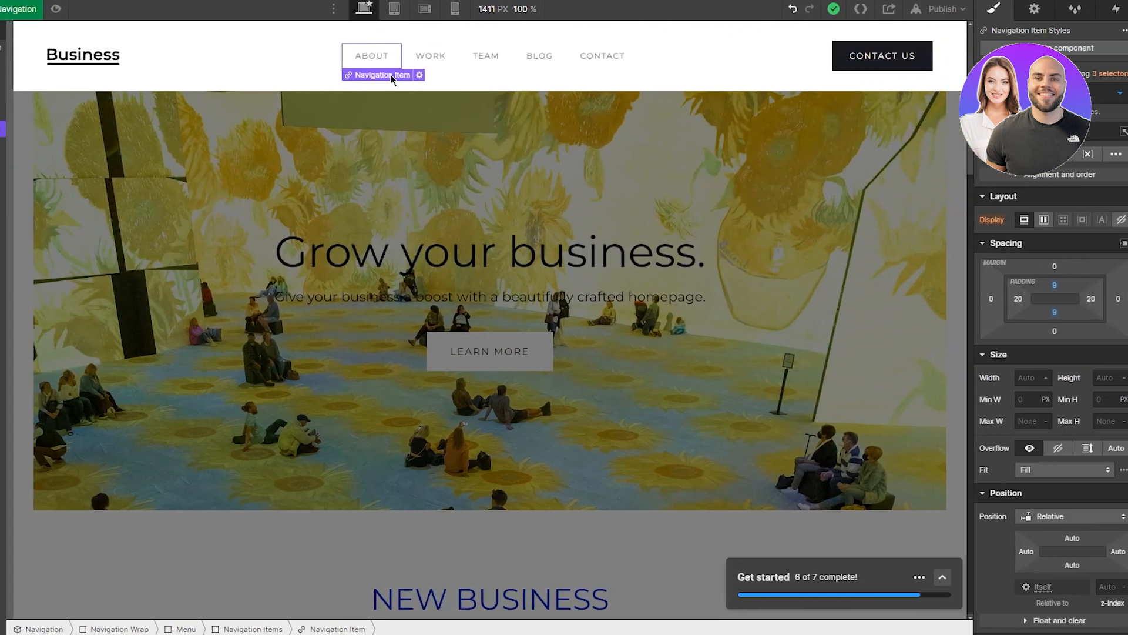
{"action": "left_click", "coordinate": [506, 75]}
{"action": "left_click", "coordinate": [388, 90]}
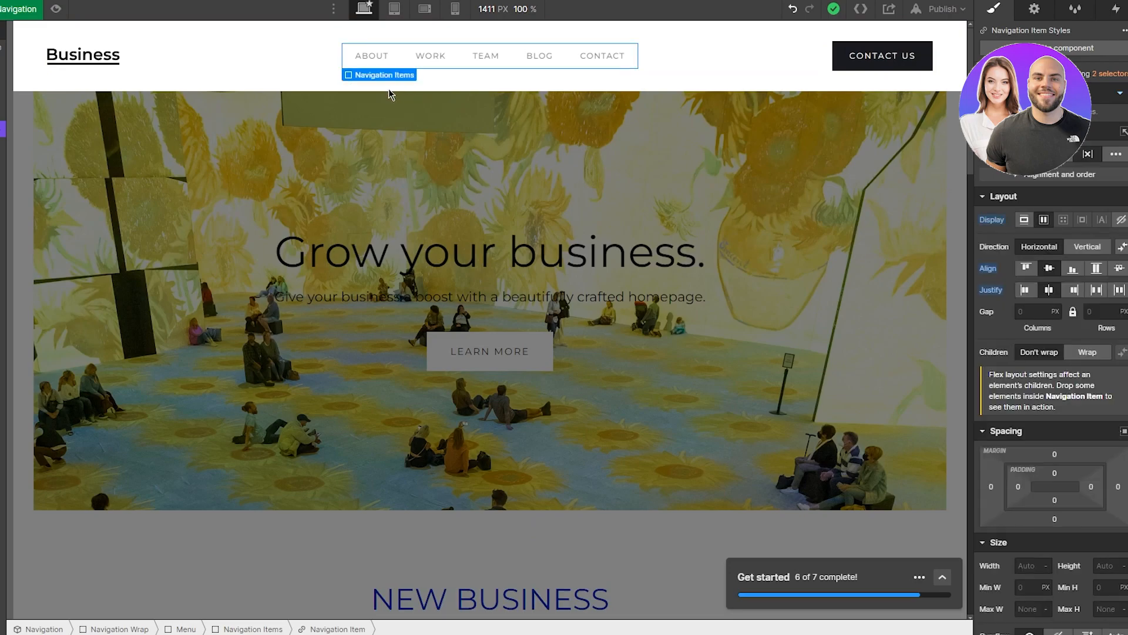
{"action": "scroll", "coordinate": [1057, 294], "scroll_direction": "down", "scroll_amount": 5}
{"action": "scroll", "coordinate": [1120, 188], "scroll_direction": "down", "scroll_amount": 6}
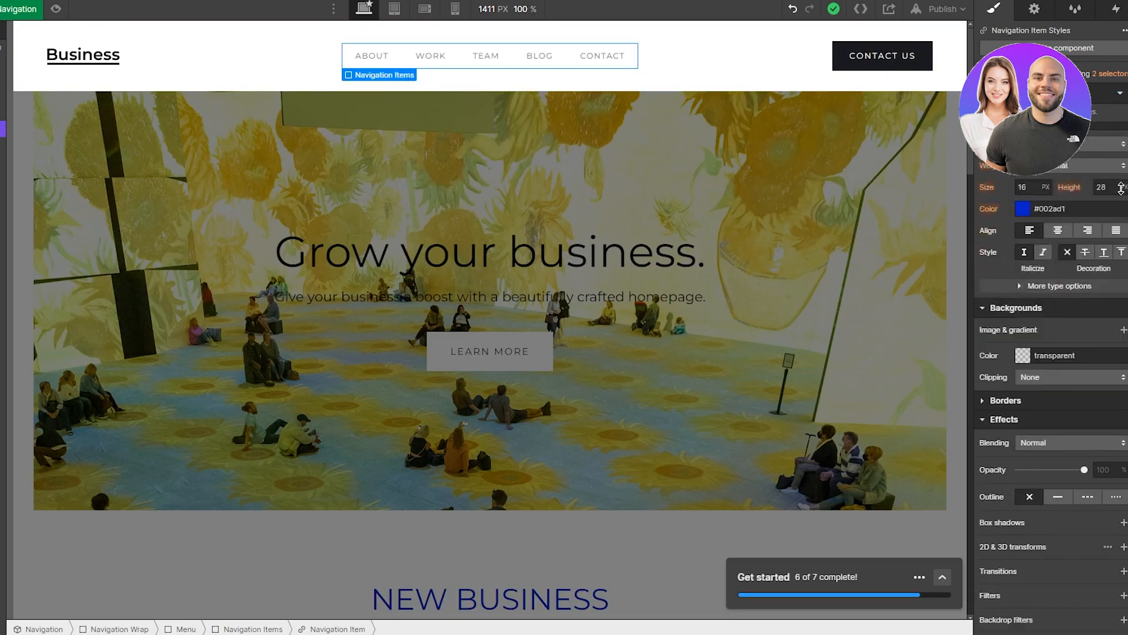
{"action": "scroll", "coordinate": [1106, 306], "scroll_direction": "up", "scroll_amount": 12}
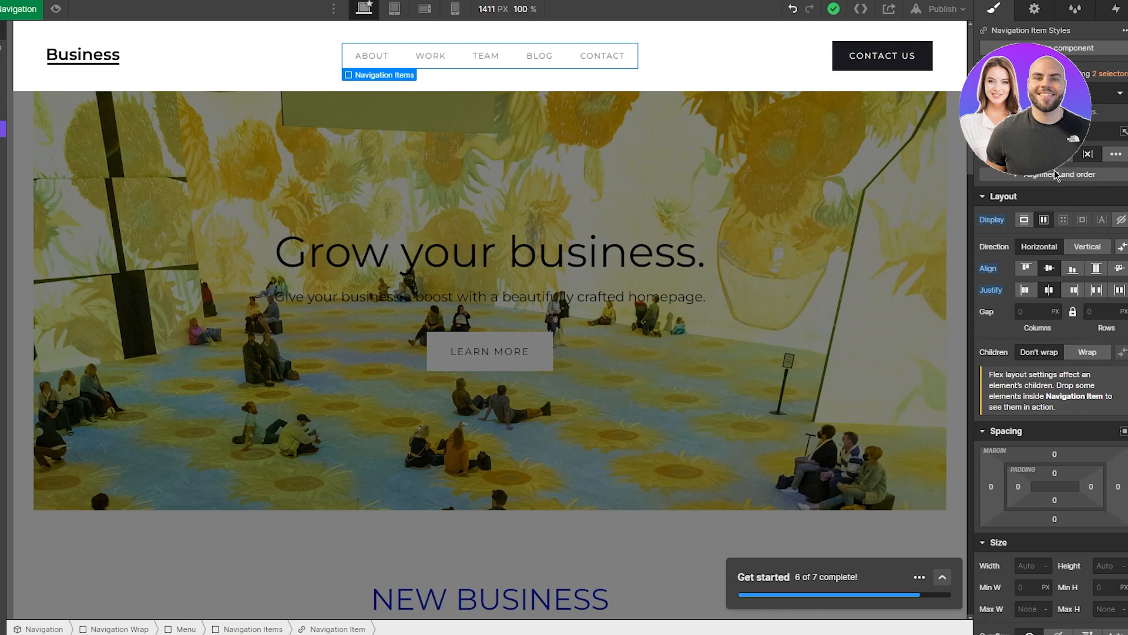
{"action": "scroll", "coordinate": [1009, 358], "scroll_direction": "down", "scroll_amount": 6}
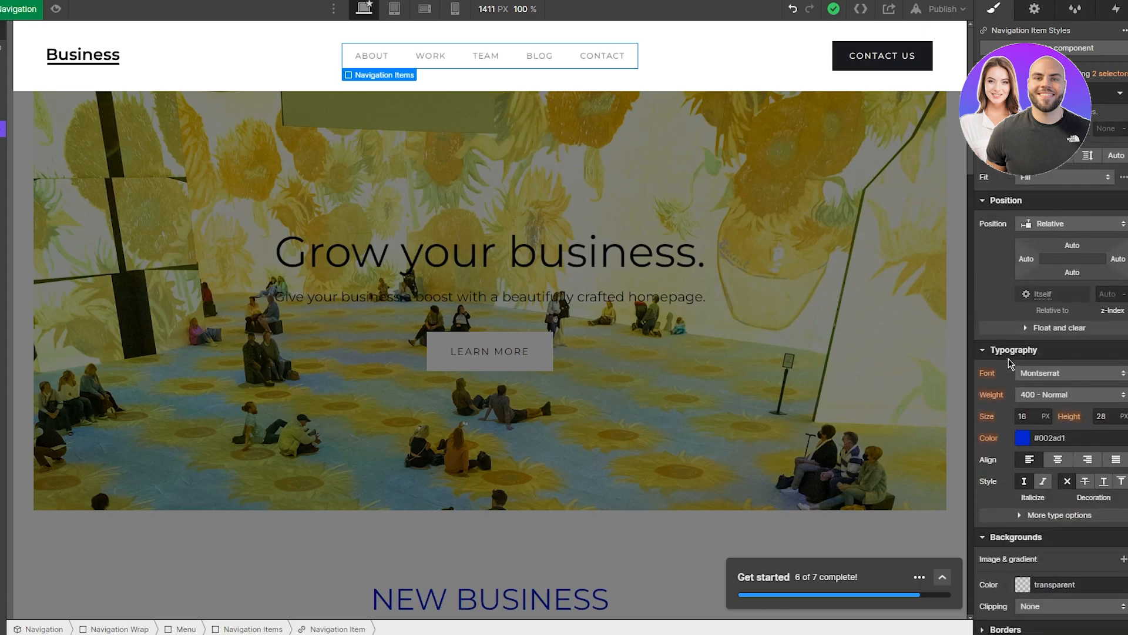
{"action": "scroll", "coordinate": [1009, 359], "scroll_direction": "down", "scroll_amount": 5}
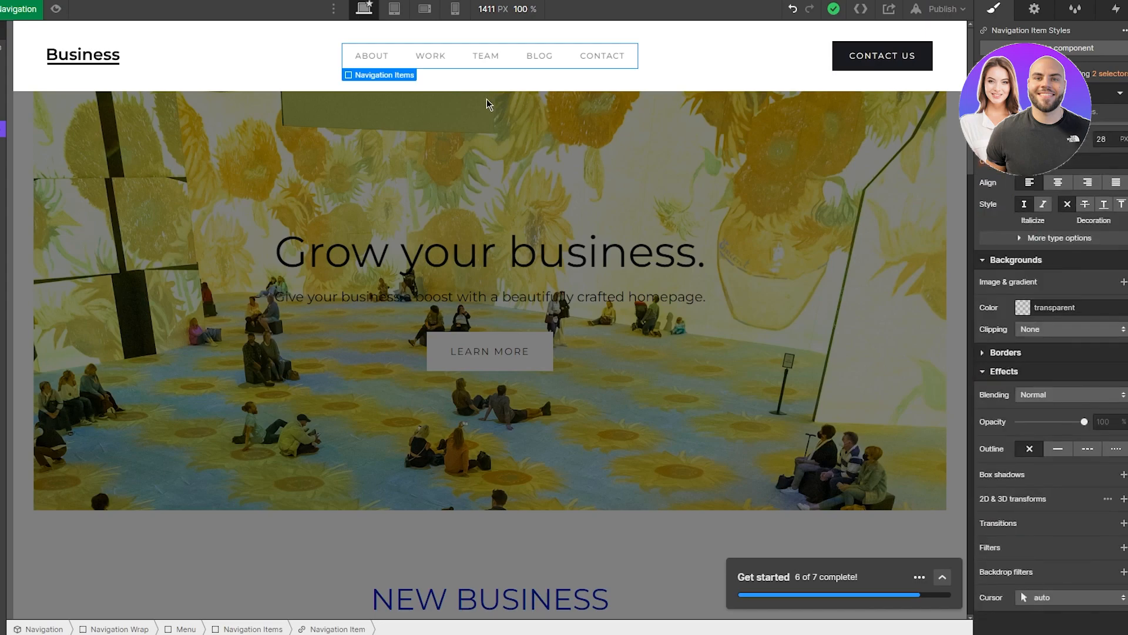
{"action": "left_click", "coordinate": [432, 65]}
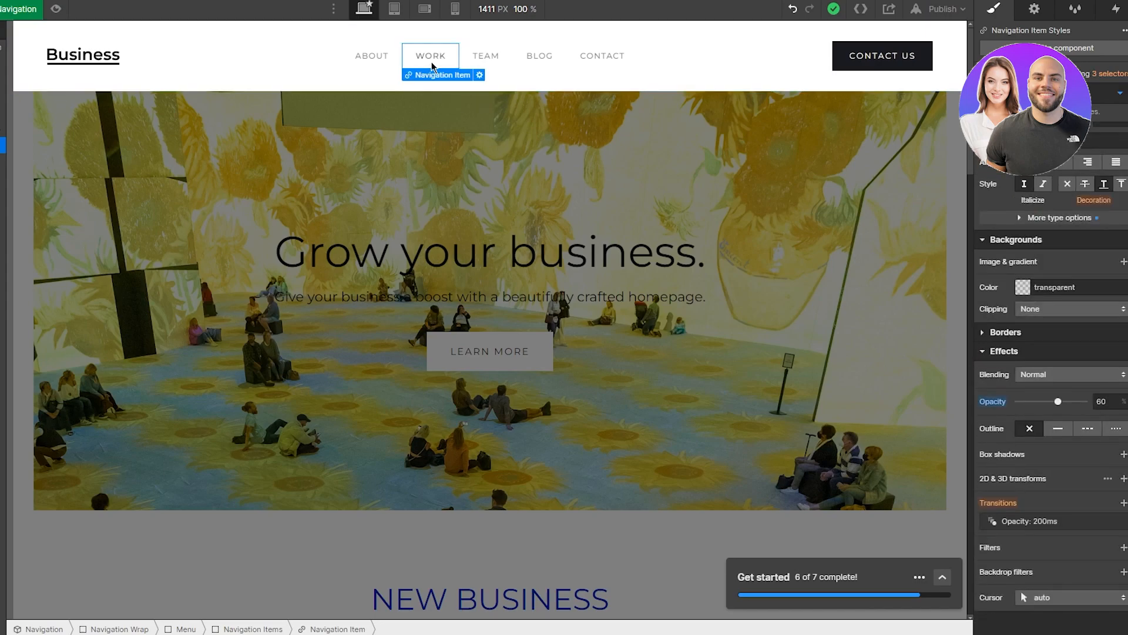
{"action": "right_click", "coordinate": [1, 143]}
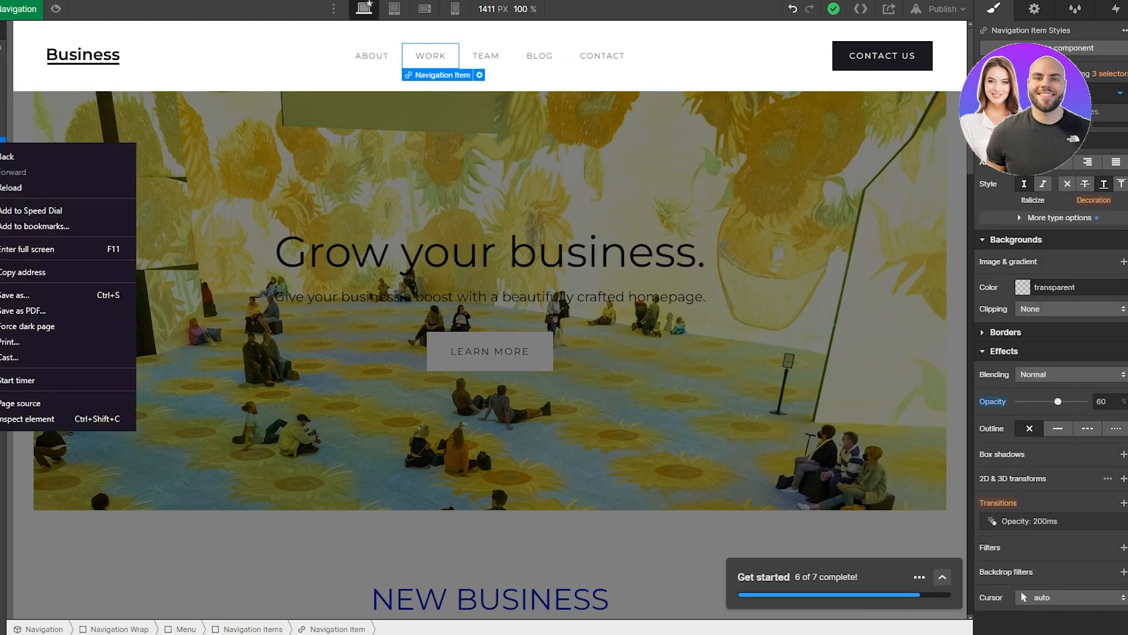
{"action": "key", "text": "Escape"}
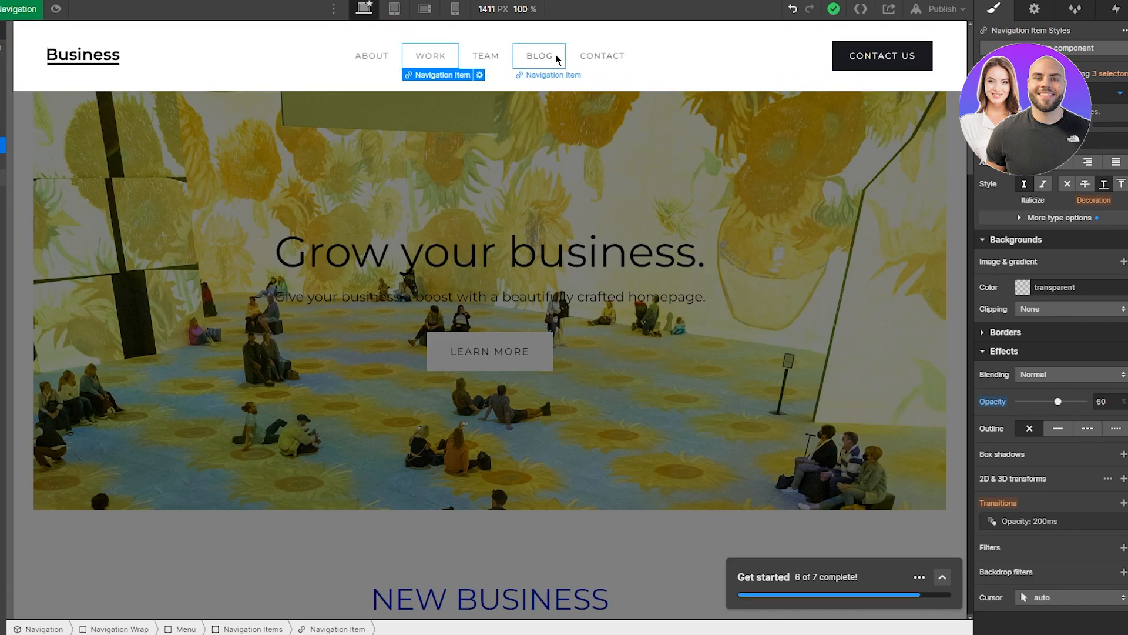
{"action": "scroll", "coordinate": [679, 64], "scroll_direction": "down", "scroll_amount": 10}
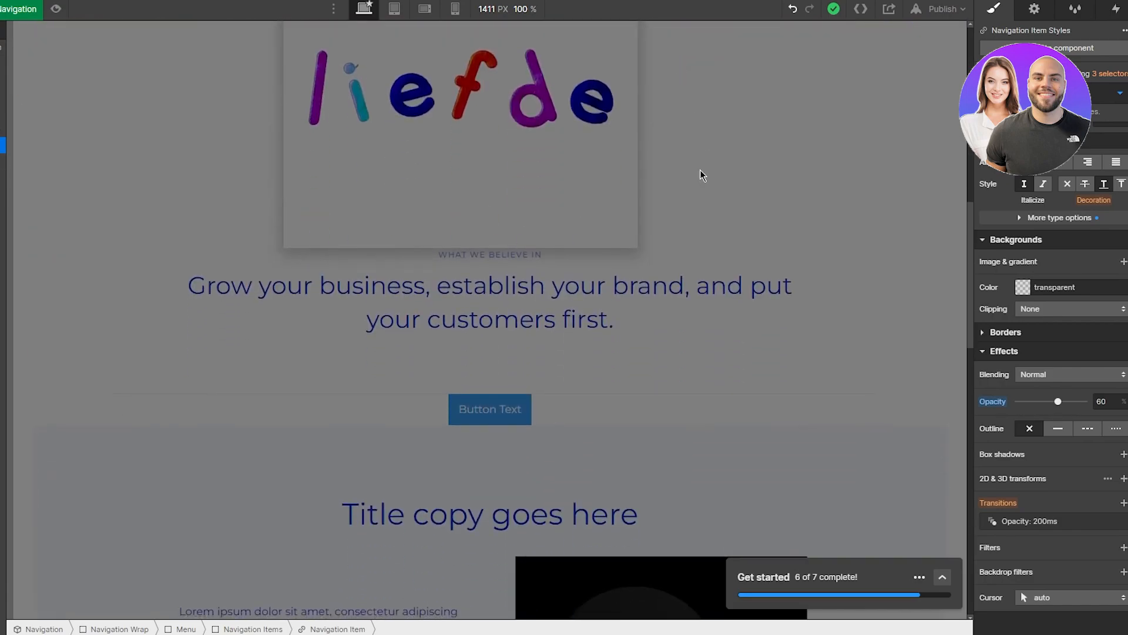
Step: Exit the Navigation component via Motto Wrap, collapse the Navigation tree and select the top Navigation bar
{"action": "right_click", "coordinate": [701, 172]}
{"action": "left_click", "coordinate": [174, 347]}
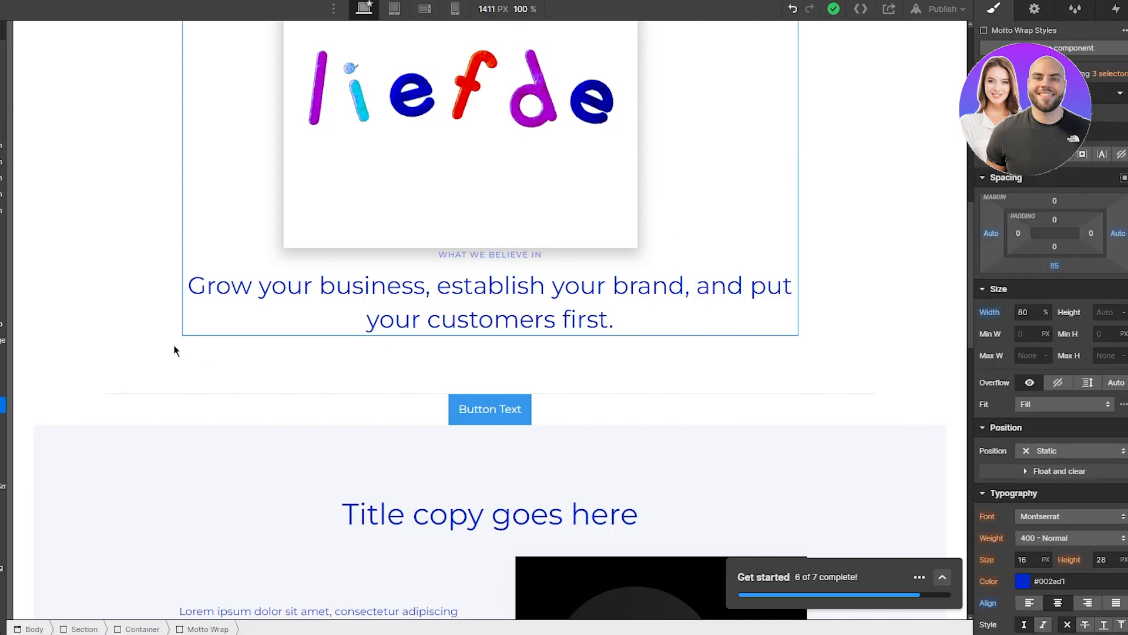
{"action": "scroll", "coordinate": [174, 351], "scroll_direction": "down", "scroll_amount": 6}
{"action": "scroll", "coordinate": [174, 351], "scroll_direction": "down", "scroll_amount": 10}
{"action": "scroll", "coordinate": [174, 350], "scroll_direction": "up", "scroll_amount": 2}
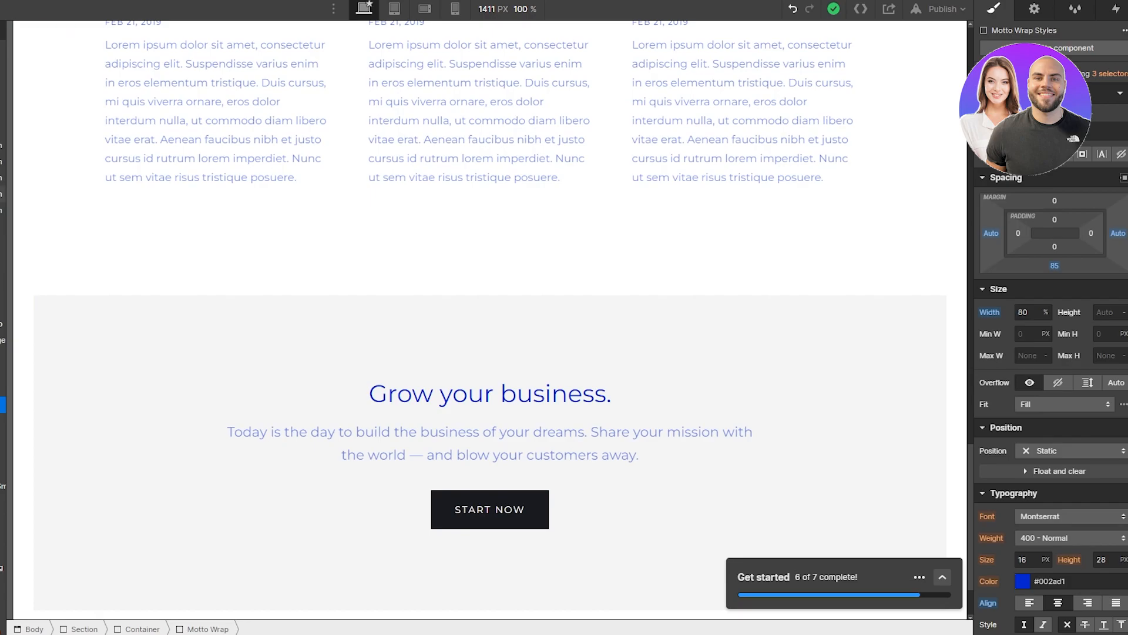
{"action": "left_click", "coordinate": [37, 80]}
{"action": "left_click", "coordinate": [29, 65]}
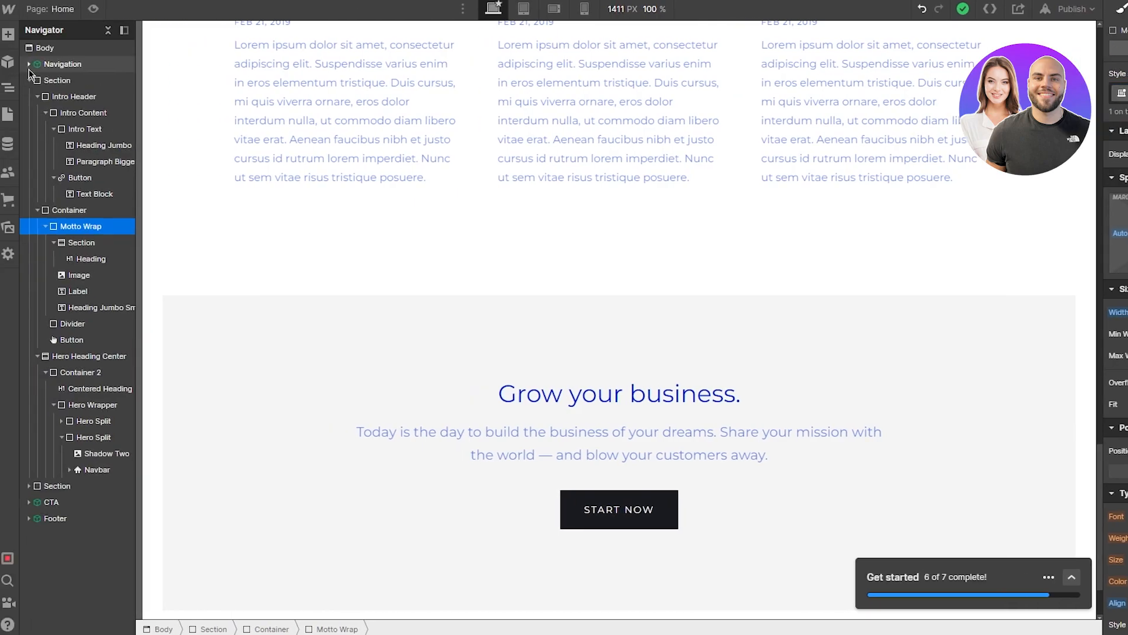
{"action": "left_click", "coordinate": [61, 65]}
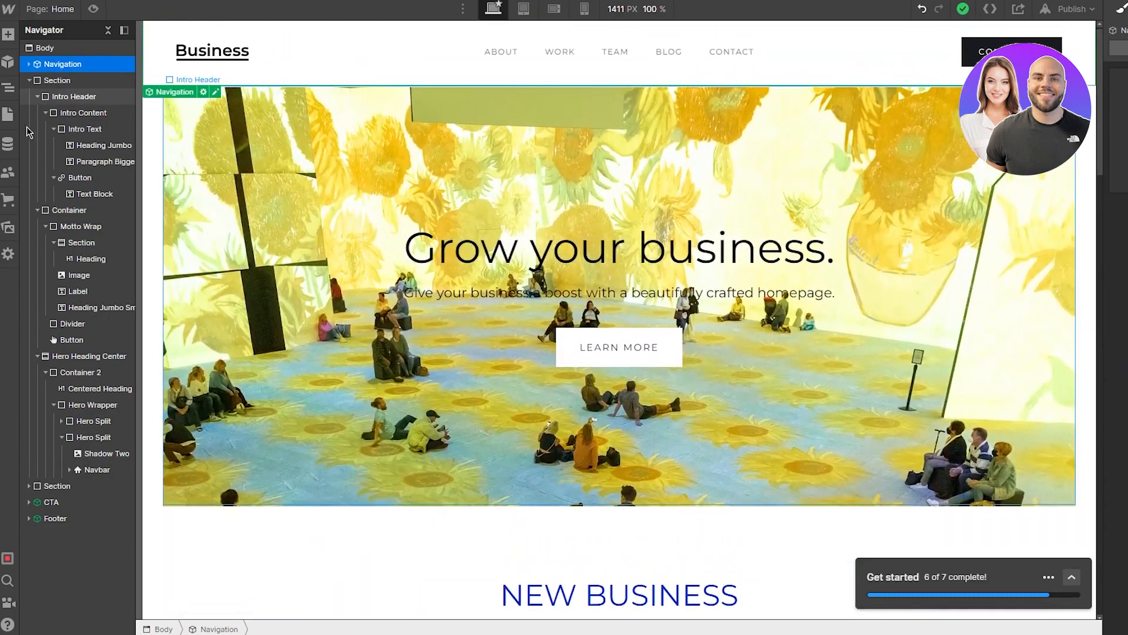
Step: Drop a new Navbar onto the sunflower hero, then undo that addition with Ctrl+Z
{"action": "left_click", "coordinate": [7, 35]}
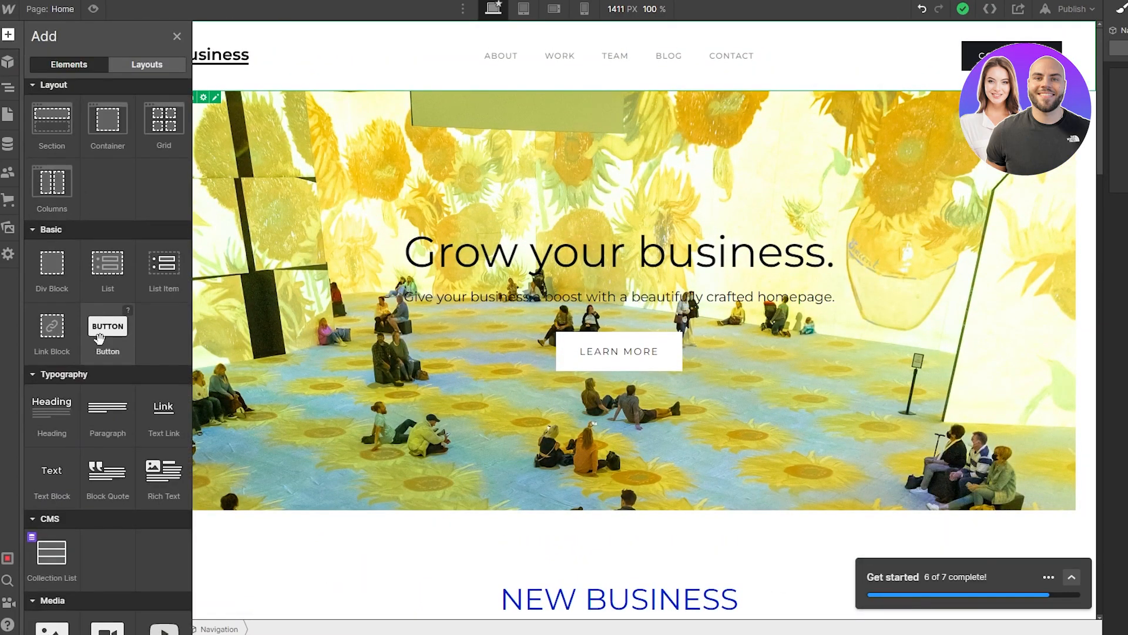
{"action": "scroll", "coordinate": [160, 492], "scroll_direction": "down", "scroll_amount": 10}
{"action": "left_click_drag", "start_coordinate": [161, 492], "coordinate": [453, 455]}
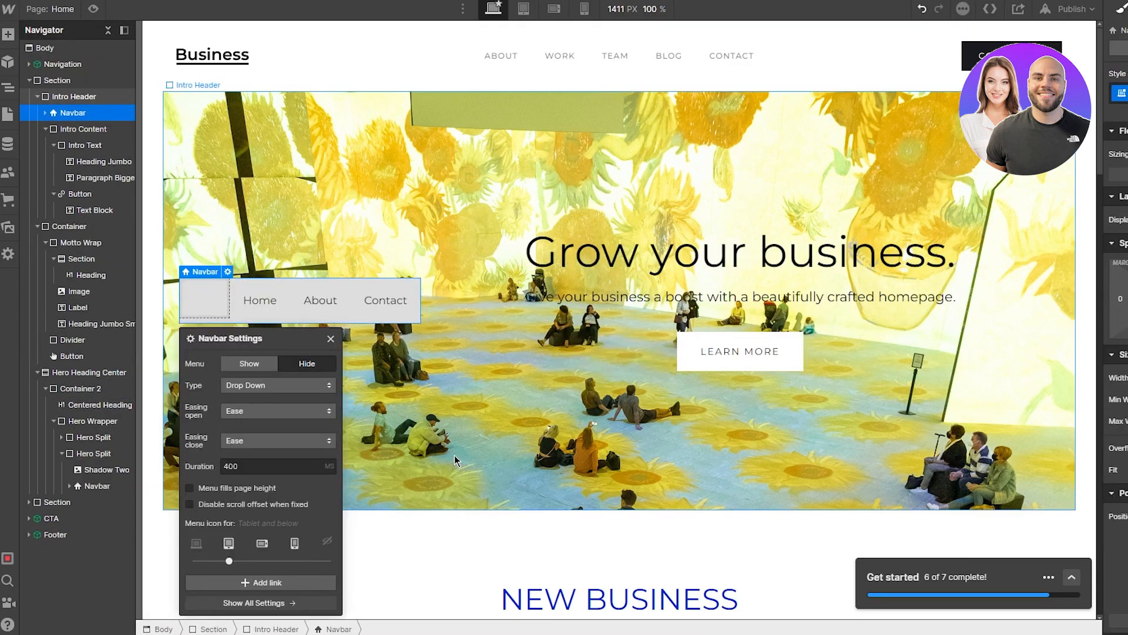
{"action": "left_click", "coordinate": [269, 301]}
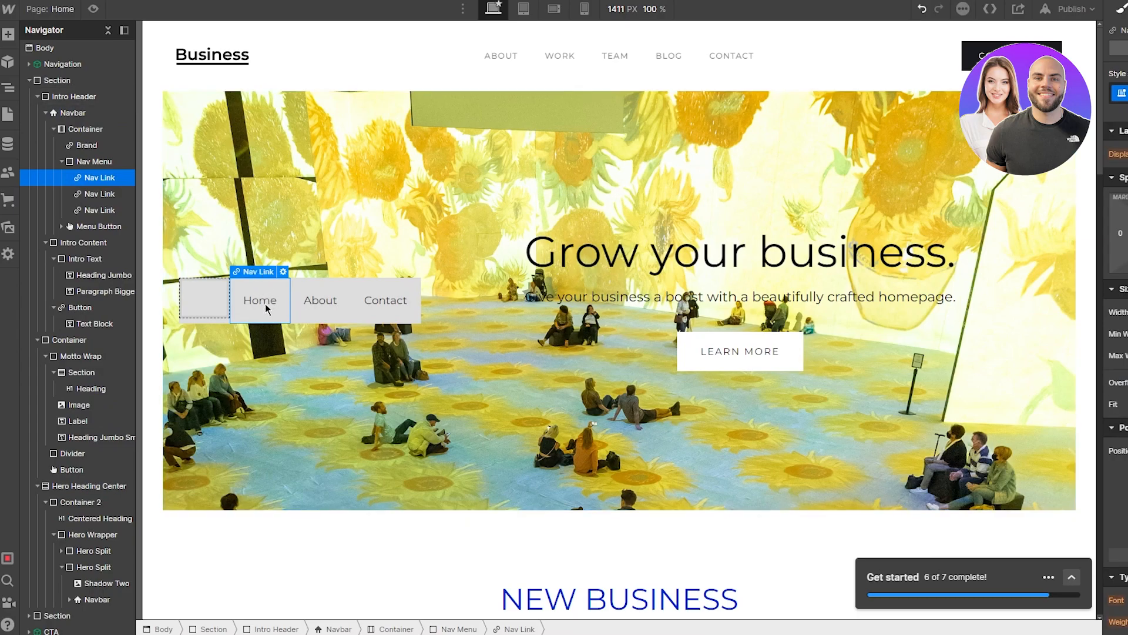
{"action": "key", "text": "ctrl+z"}
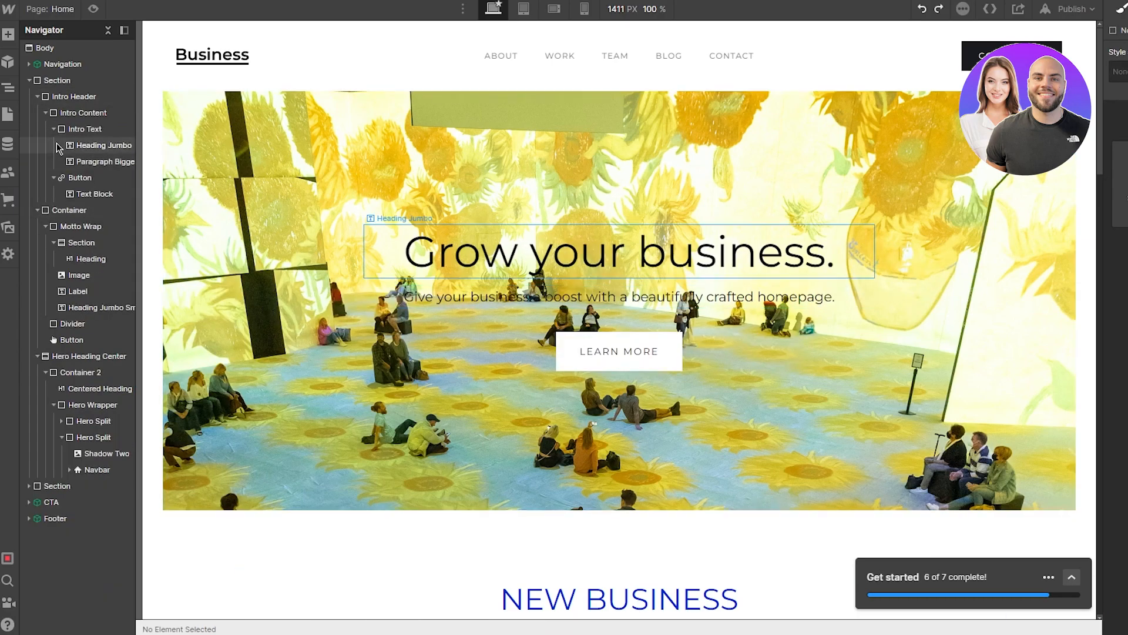
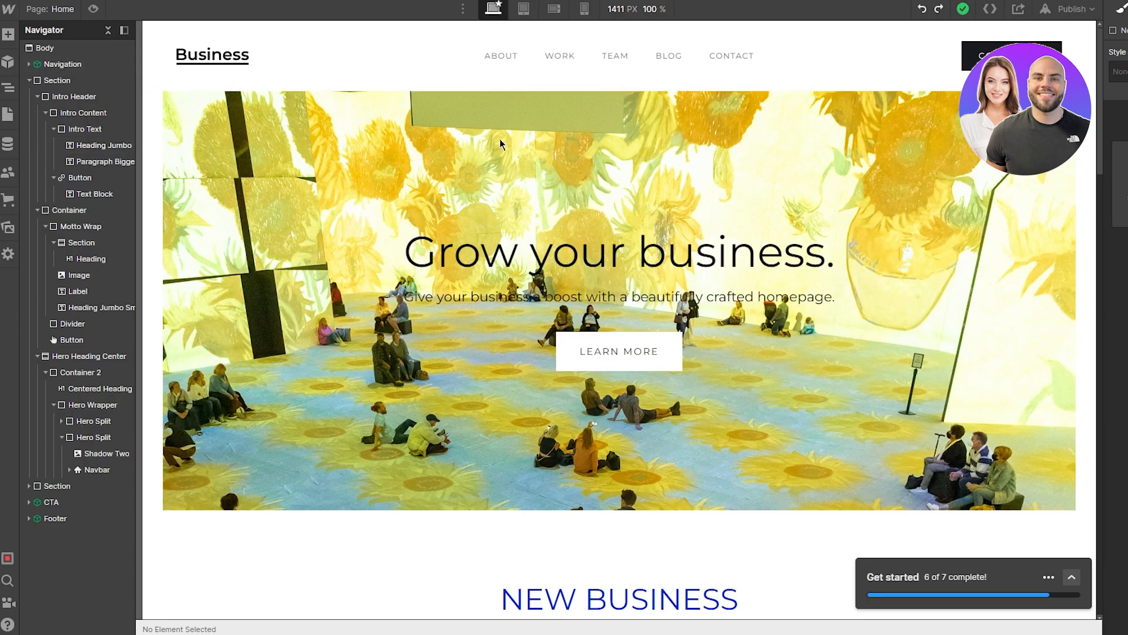
Step: Preview the sunflower hero homepage at tablet width, scrolling through the page
{"action": "scroll", "coordinate": [491, 181], "scroll_direction": "down", "scroll_amount": 20}
{"action": "scroll", "coordinate": [491, 182], "scroll_direction": "up", "scroll_amount": 9}
{"action": "scroll", "coordinate": [491, 182], "scroll_direction": "up", "scroll_amount": 10}
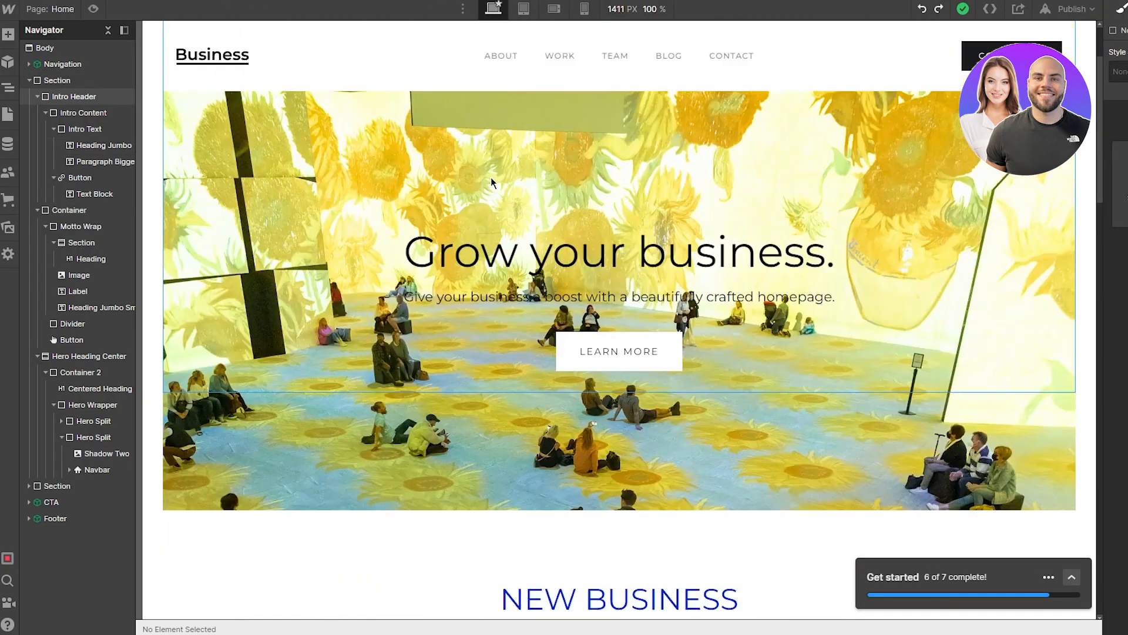
{"action": "left_click", "coordinate": [524, 9]}
{"action": "scroll", "coordinate": [600, 287], "scroll_direction": "down", "scroll_amount": 20}
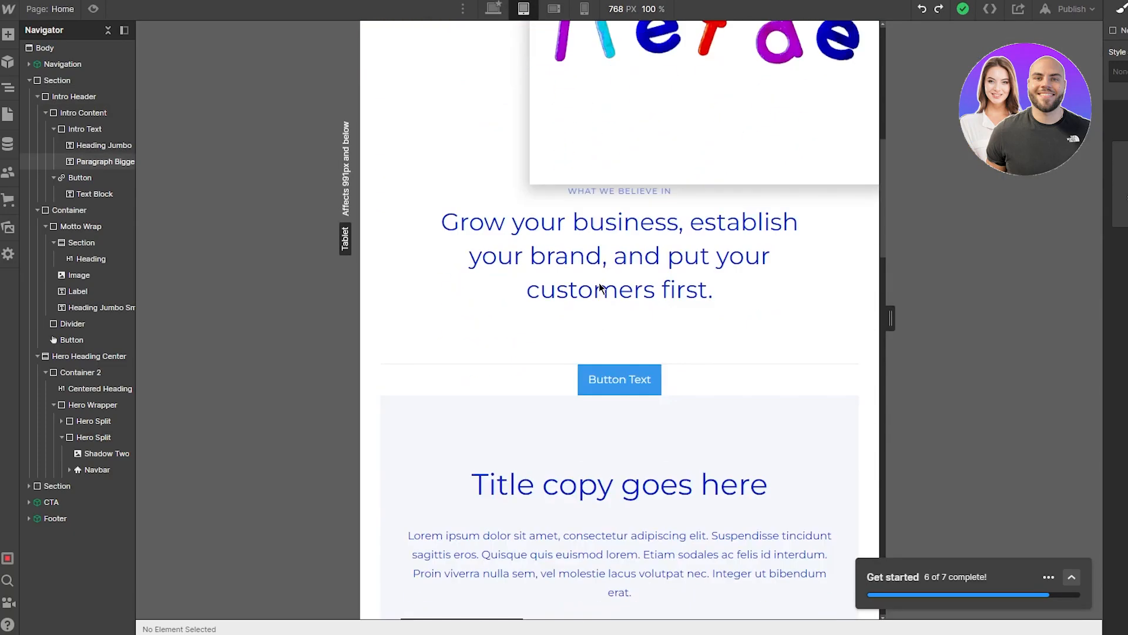
{"action": "scroll", "coordinate": [600, 287], "scroll_direction": "up", "scroll_amount": 20}
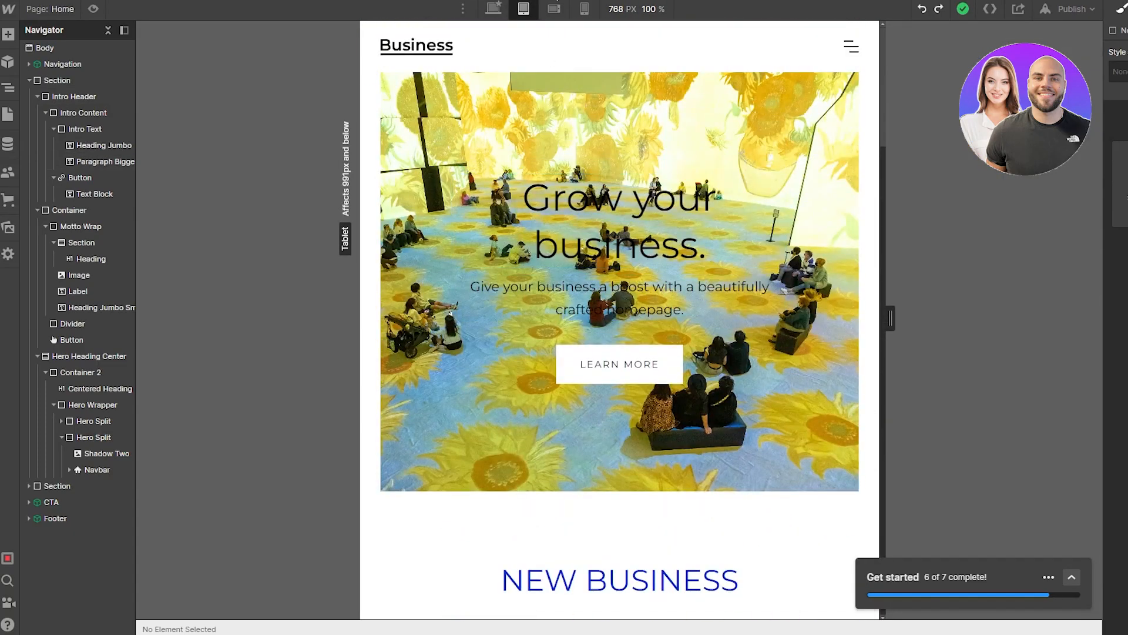
Step: Check the homepage layout at mobile landscape width
{"action": "left_click", "coordinate": [585, 8]}
{"action": "left_click", "coordinate": [554, 9]}
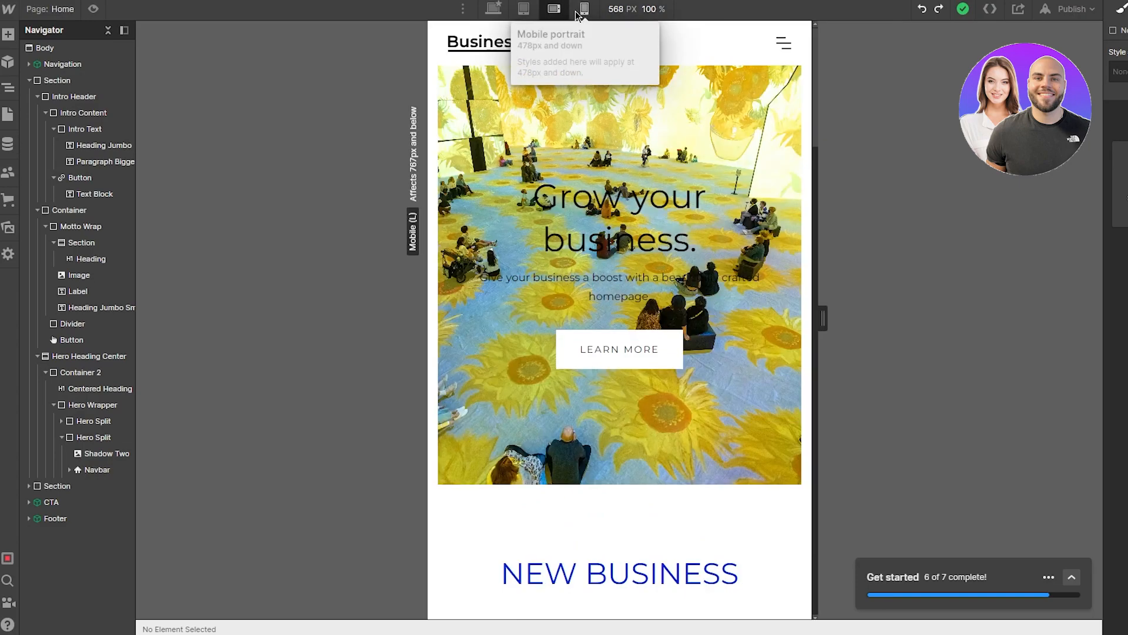
{"action": "scroll", "coordinate": [579, 302], "scroll_direction": "down", "scroll_amount": 15}
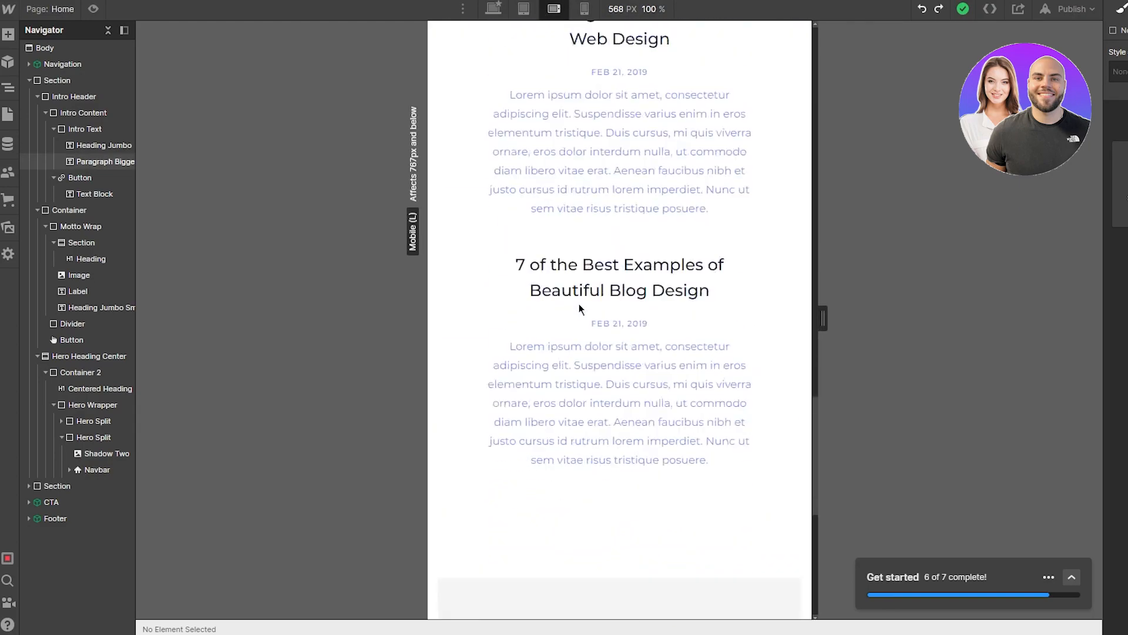
{"action": "scroll", "coordinate": [580, 309], "scroll_direction": "up", "scroll_amount": 5}
{"action": "scroll", "coordinate": [579, 309], "scroll_direction": "up", "scroll_amount": 10}
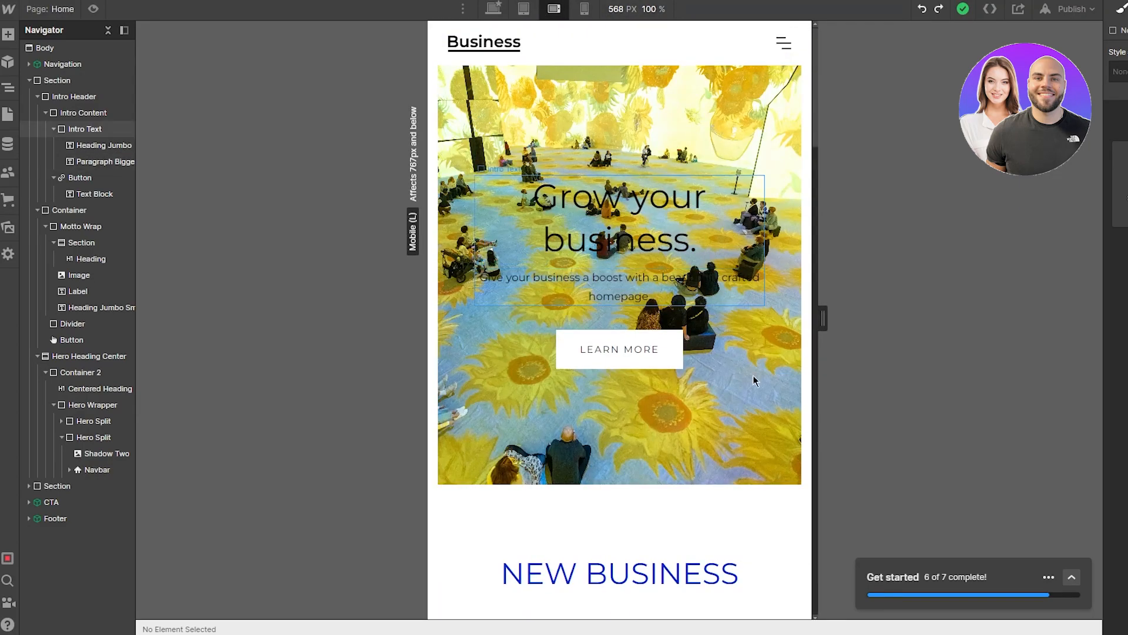
Step: Compare the full desktop layout, then finish on the 768 px tablet view
{"action": "left_click", "coordinate": [526, 12]}
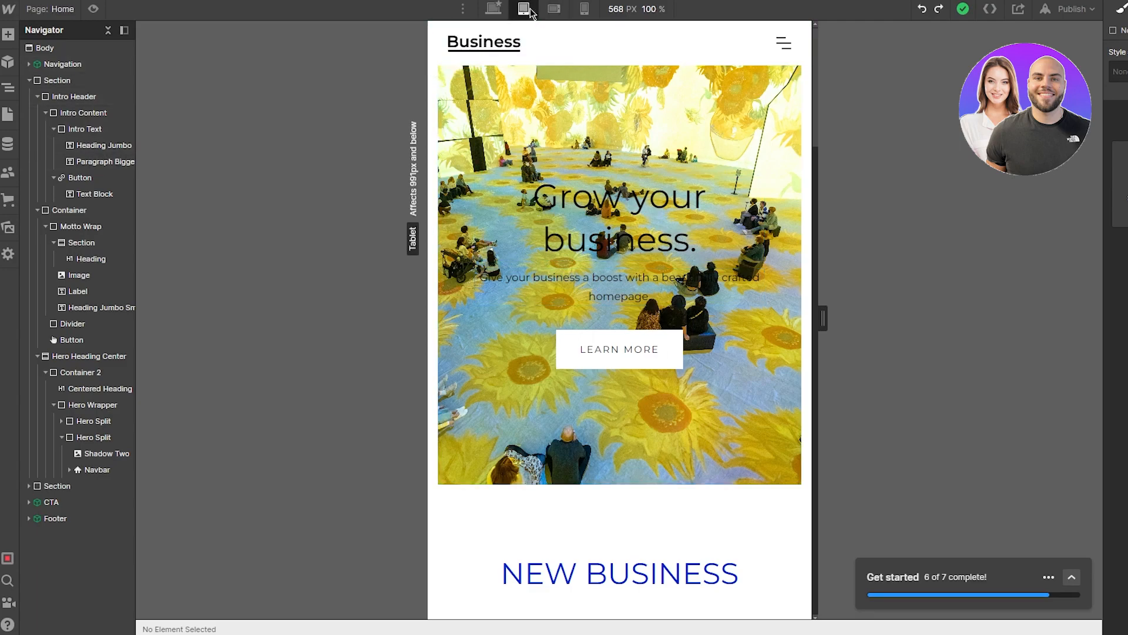
{"action": "left_click", "coordinate": [487, 12]}
{"action": "scroll", "coordinate": [642, 406], "scroll_direction": "down", "scroll_amount": 15}
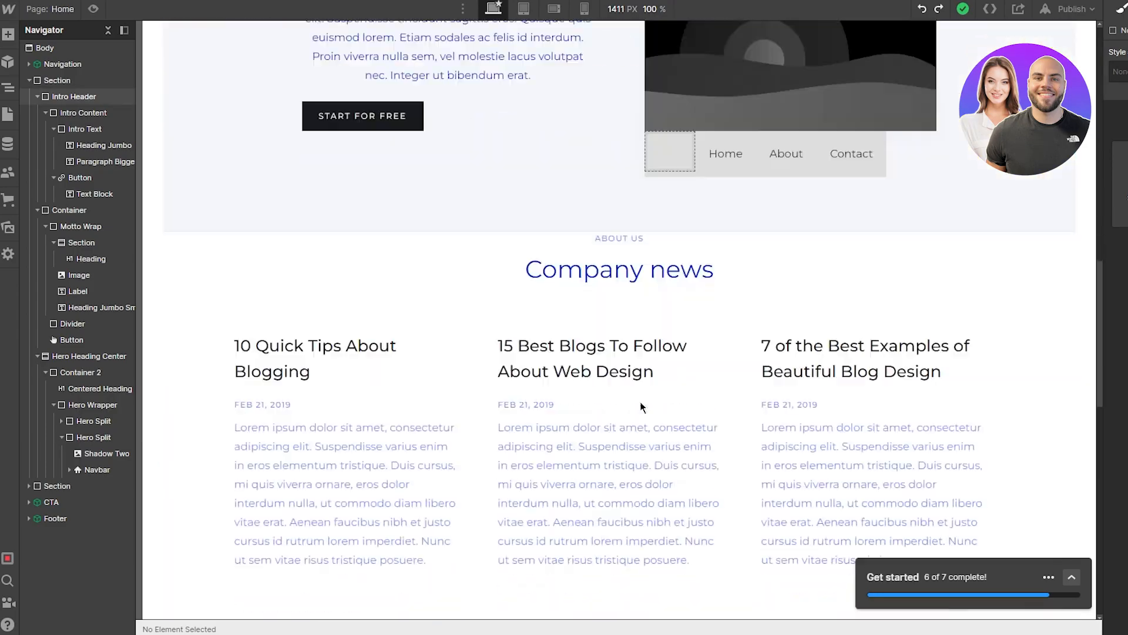
{"action": "scroll", "coordinate": [640, 407], "scroll_direction": "up", "scroll_amount": 15}
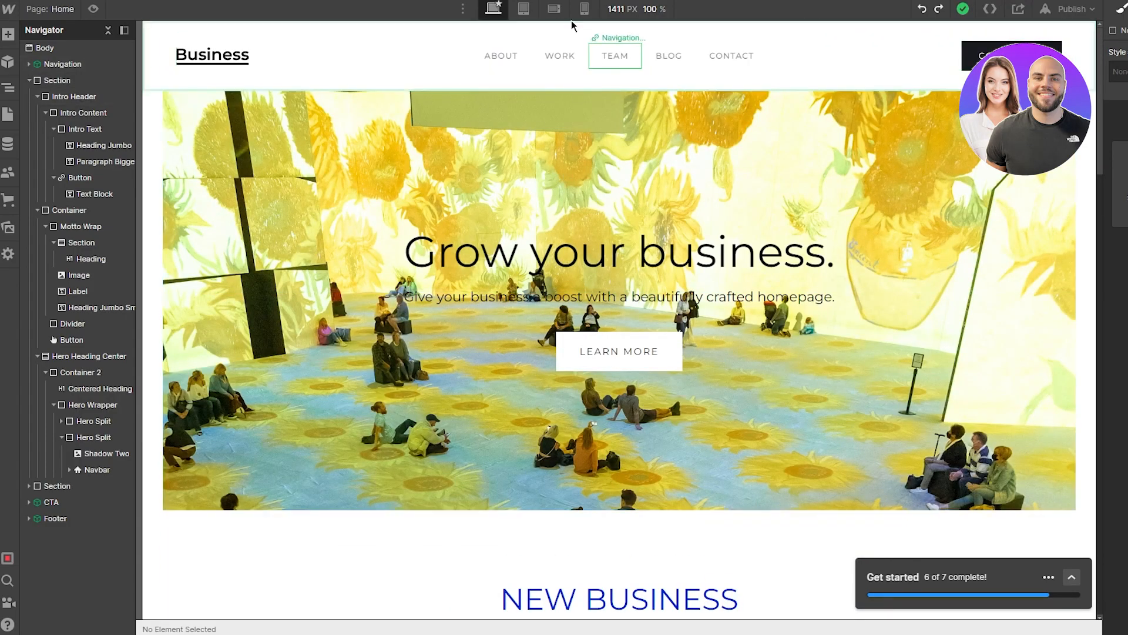
{"action": "left_click", "coordinate": [524, 9]}
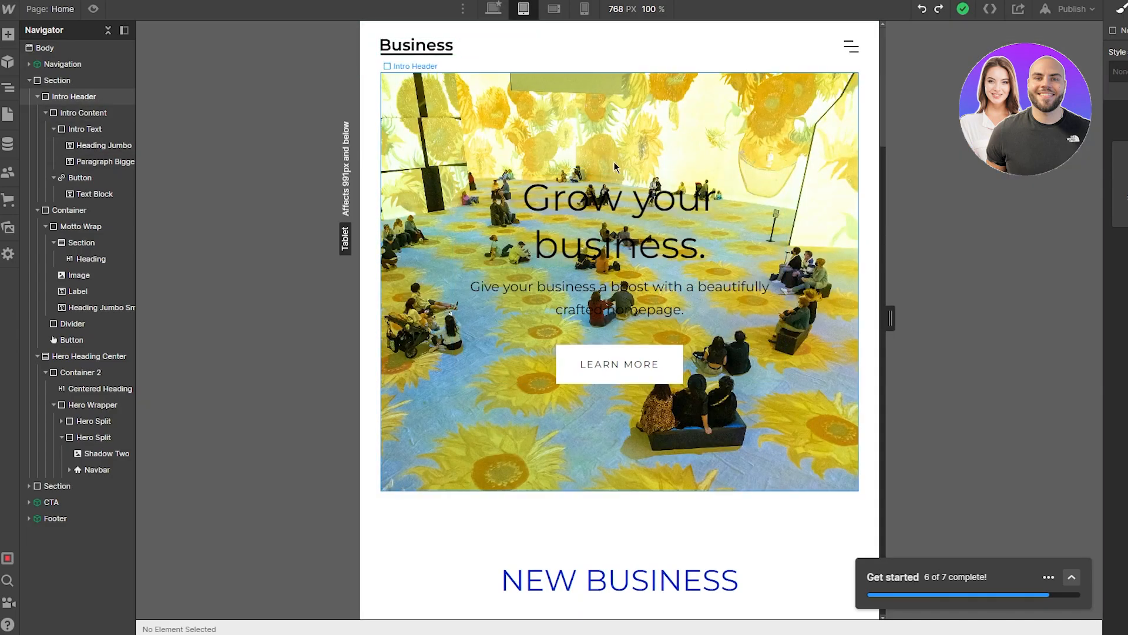
{"action": "scroll", "coordinate": [640, 265], "scroll_direction": "down", "scroll_amount": 10}
{"action": "scroll", "coordinate": [660, 301], "scroll_direction": "up", "scroll_amount": 10}
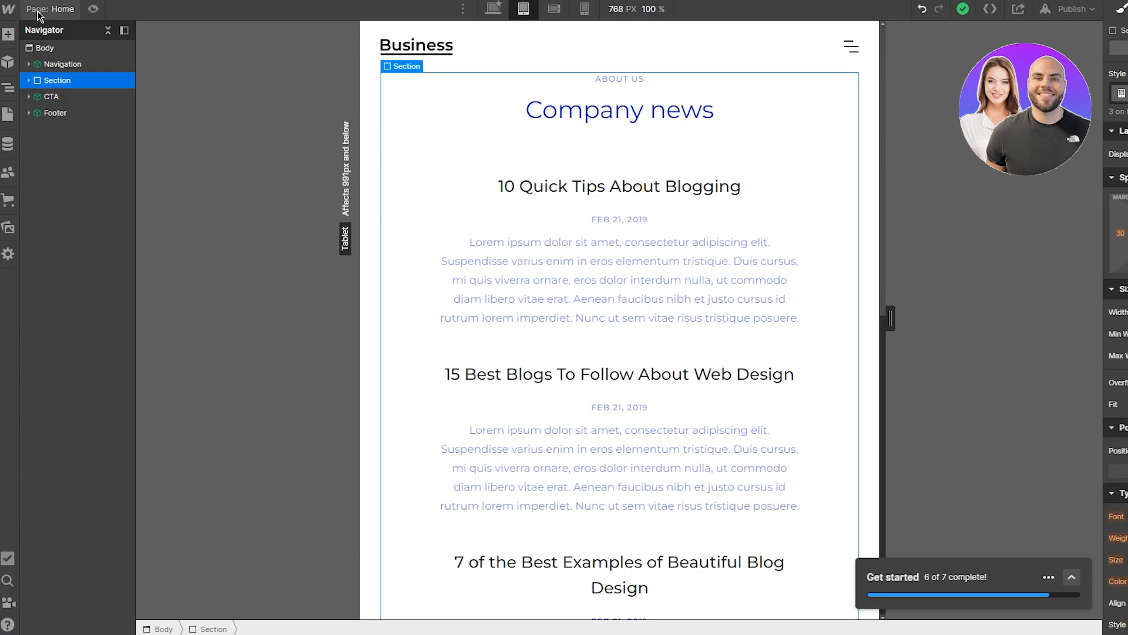
Step: Review the designer's General and Search settings, including the site search index status
{"action": "left_click", "coordinate": [8, 254]}
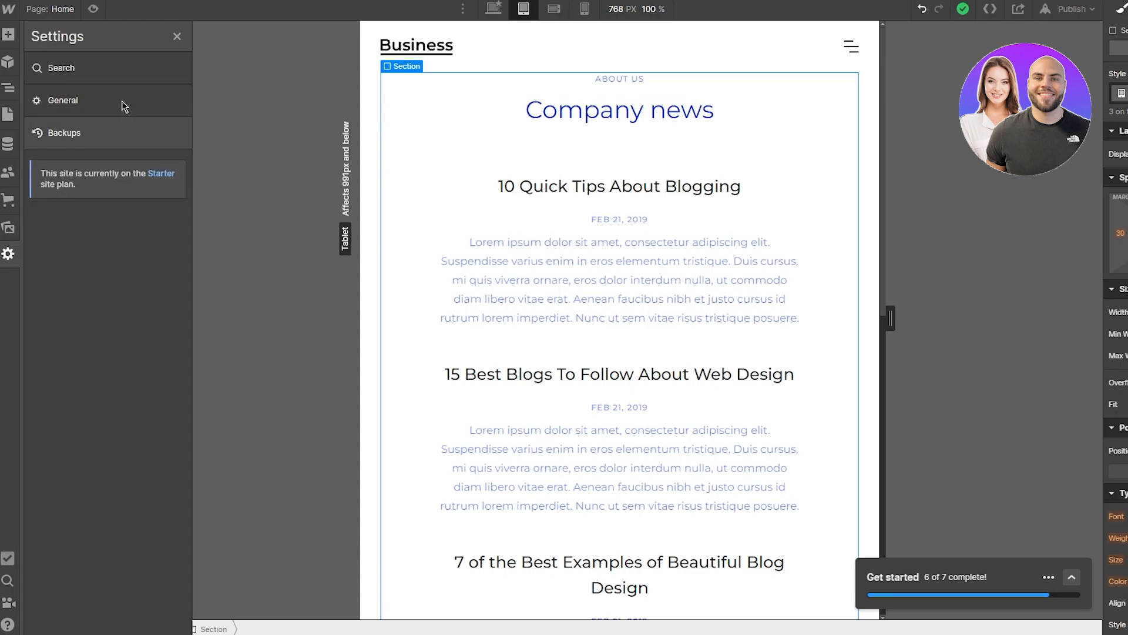
{"action": "left_click", "coordinate": [100, 96]}
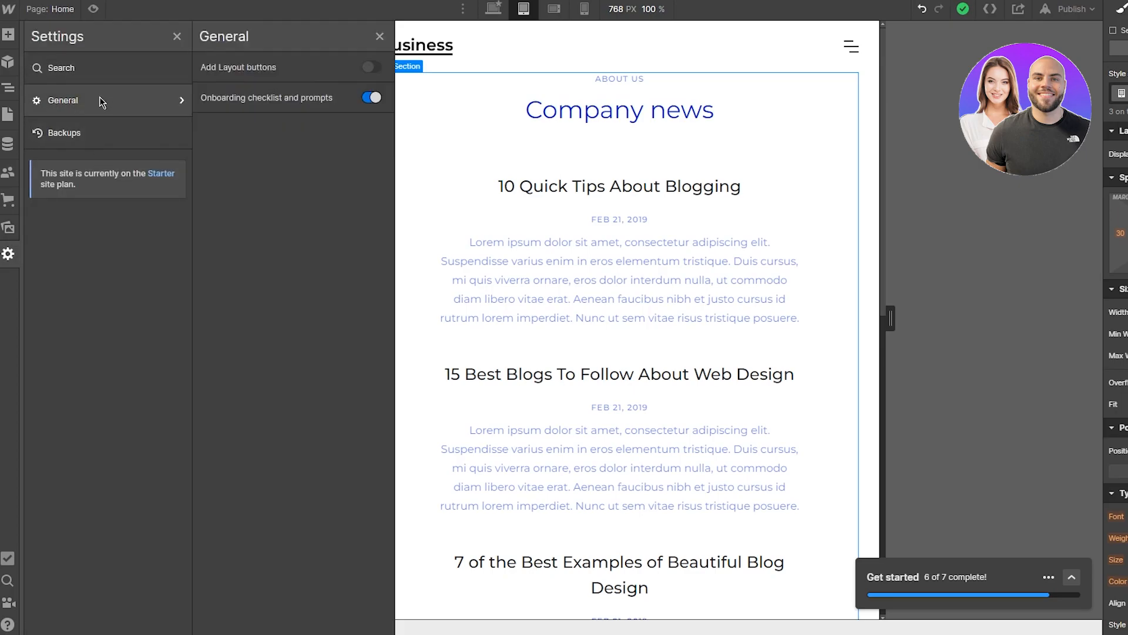
{"action": "left_click", "coordinate": [103, 68]}
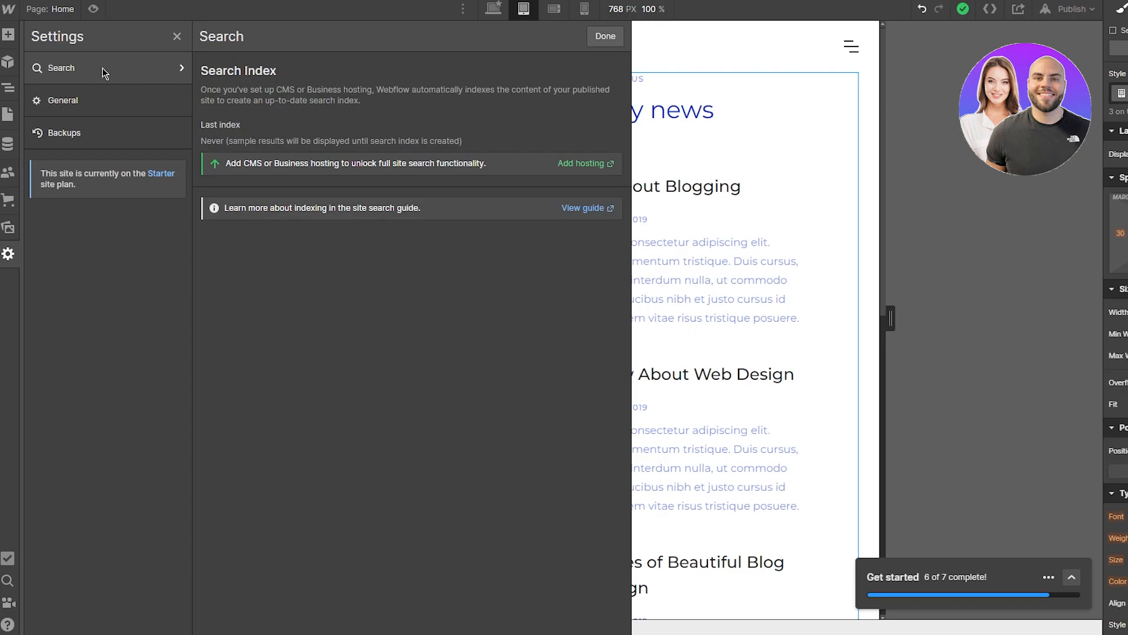
{"action": "left_click", "coordinate": [100, 99]}
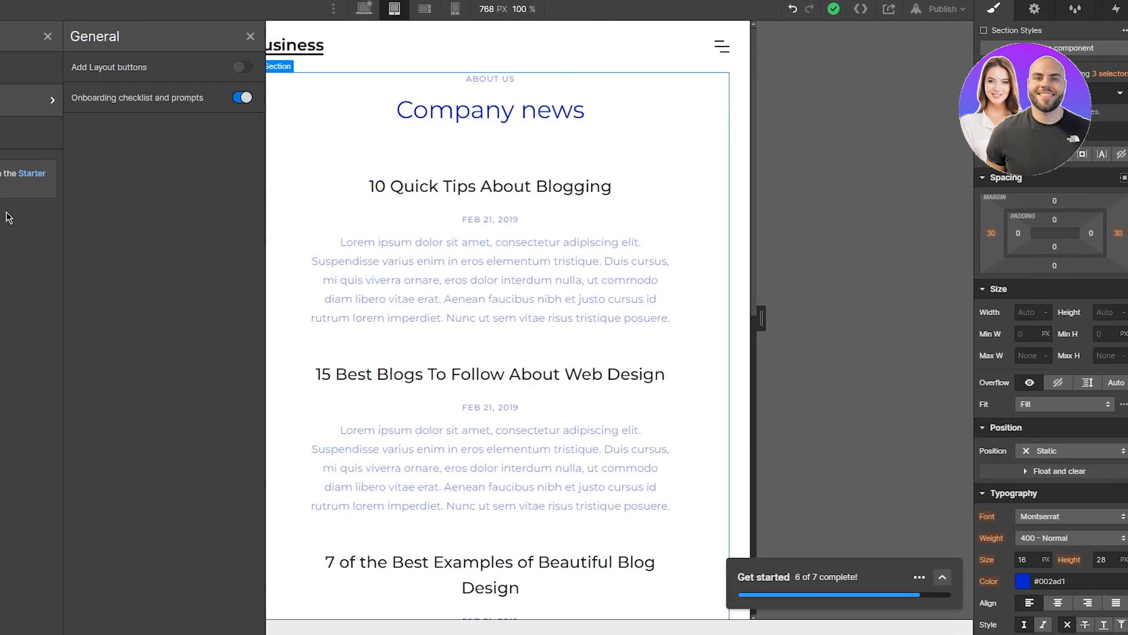
Step: Inspect the selected section's settings and HTML tag list without changing anything
{"action": "left_click", "coordinate": [1037, 9]}
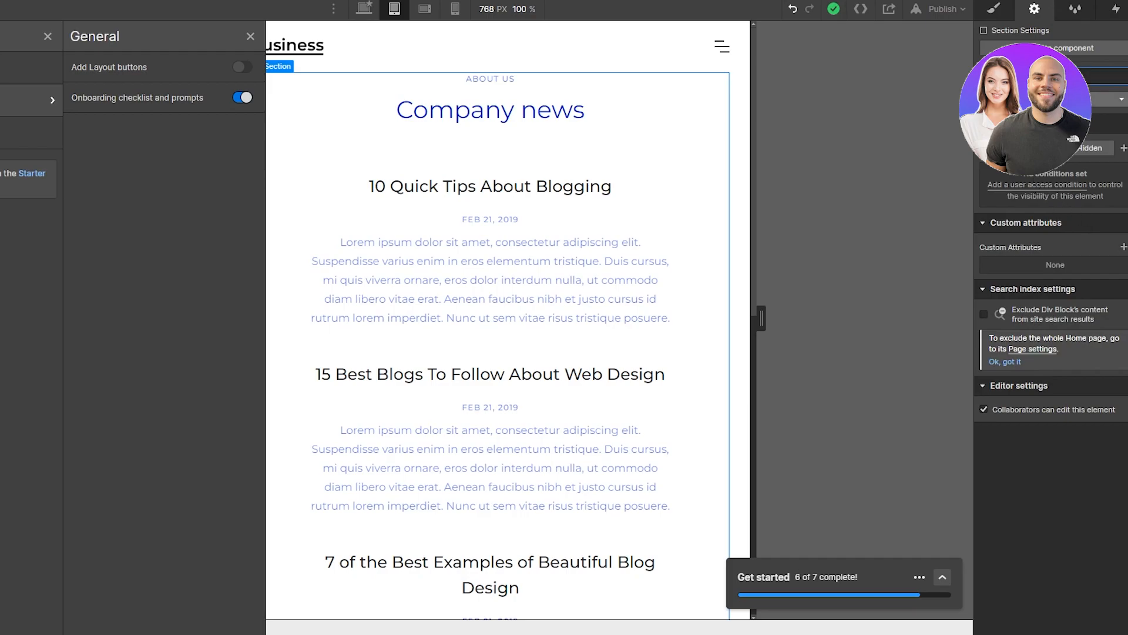
{"action": "left_click", "coordinate": [1058, 100]}
{"action": "key", "text": "Escape"}
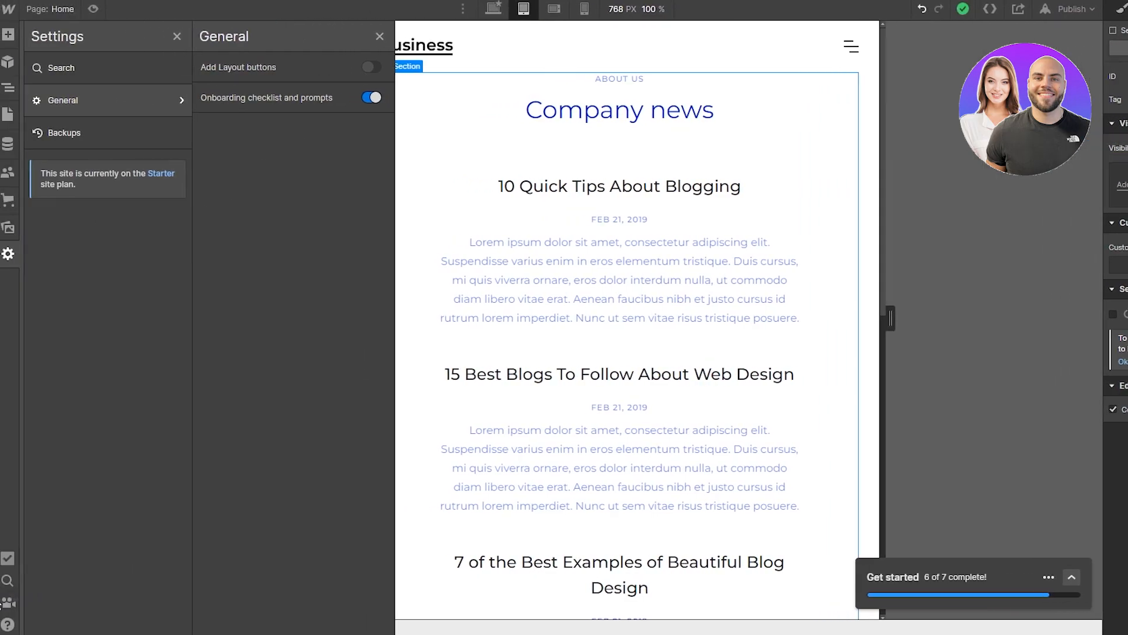
Step: Run a page audit, then go to Project Settings via the Webflow menu
{"action": "left_click", "coordinate": [7, 561]}
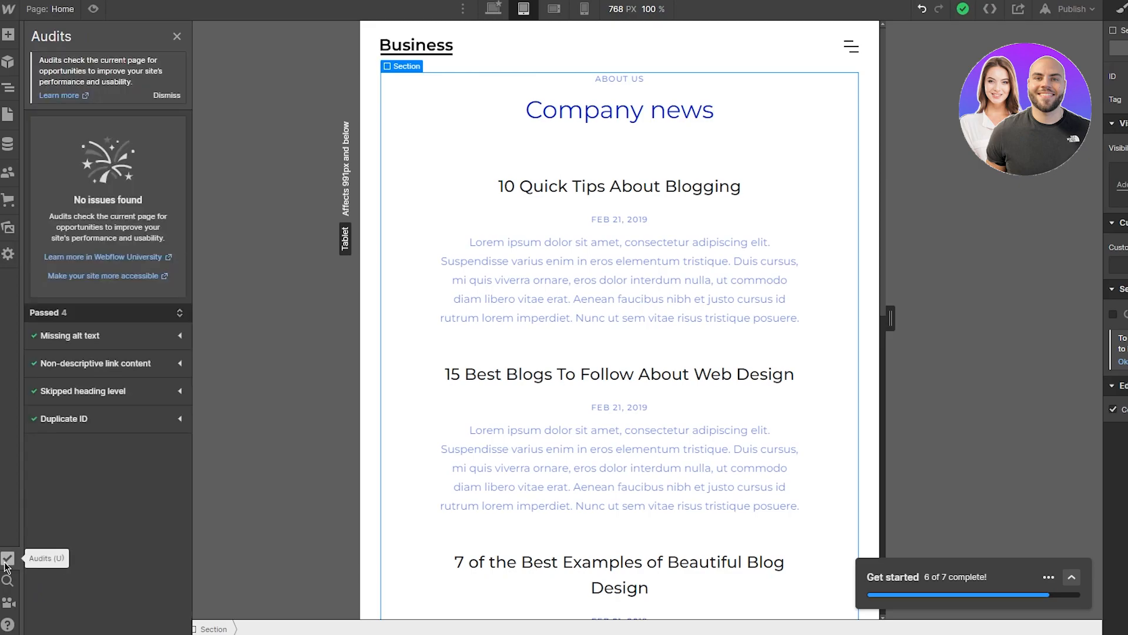
{"action": "left_click", "coordinate": [175, 37]}
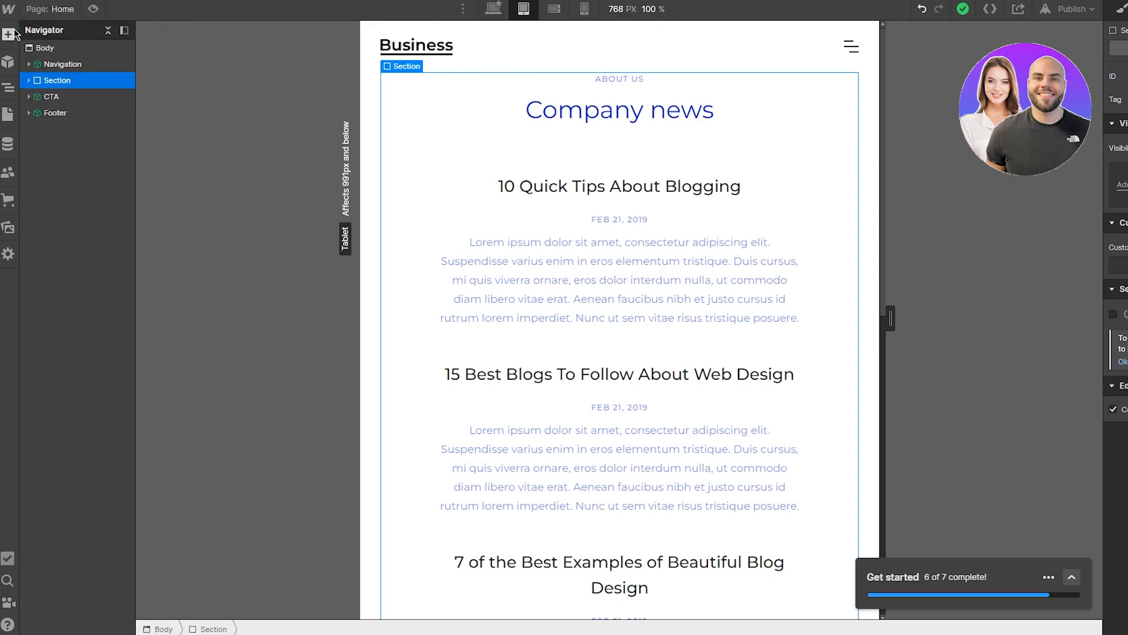
{"action": "left_click", "coordinate": [10, 9]}
{"action": "left_click", "coordinate": [59, 45]}
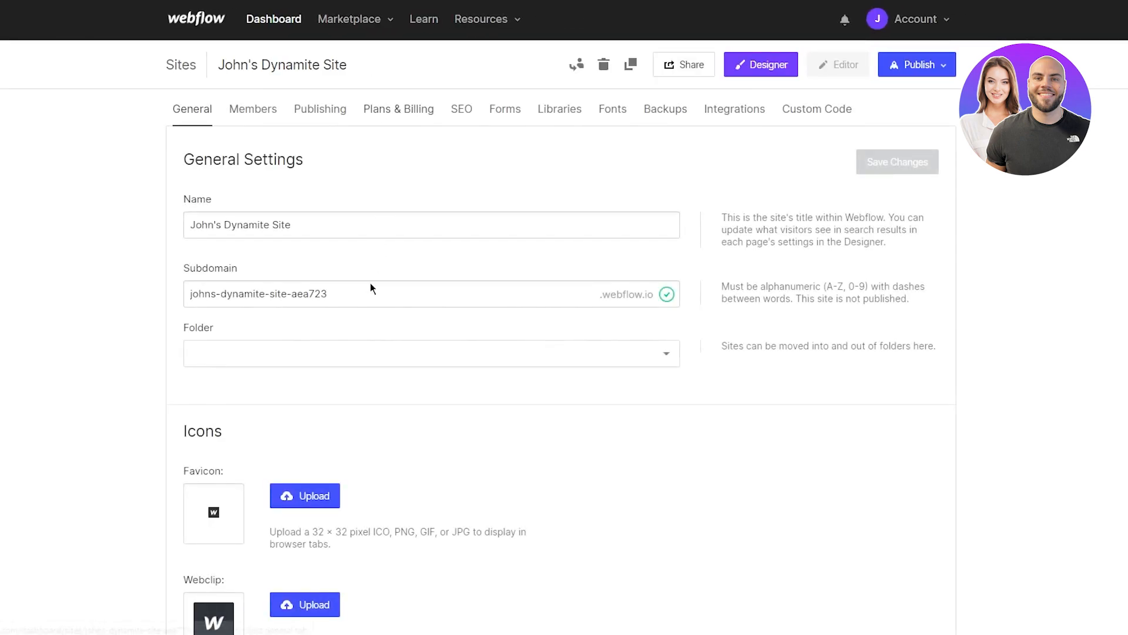
Step: Try uploading a custom favicon image, which is rejected for not being 32x32 px
{"action": "scroll", "coordinate": [150, 298], "scroll_direction": "down", "scroll_amount": 3}
{"action": "left_click", "coordinate": [288, 315]}
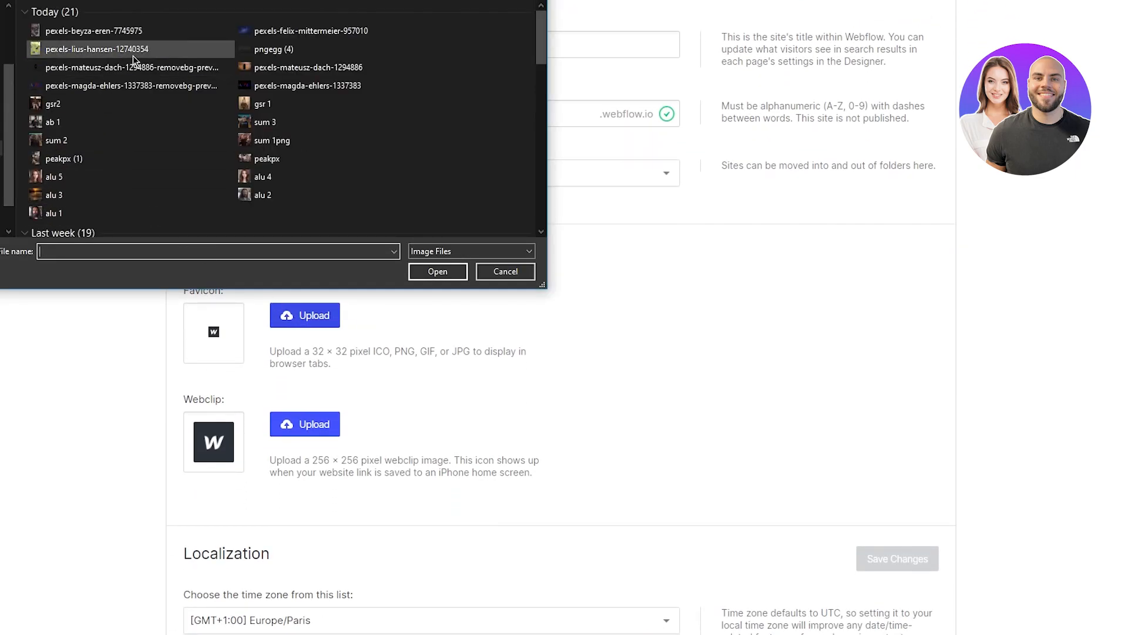
{"action": "double_click", "coordinate": [79, 85]}
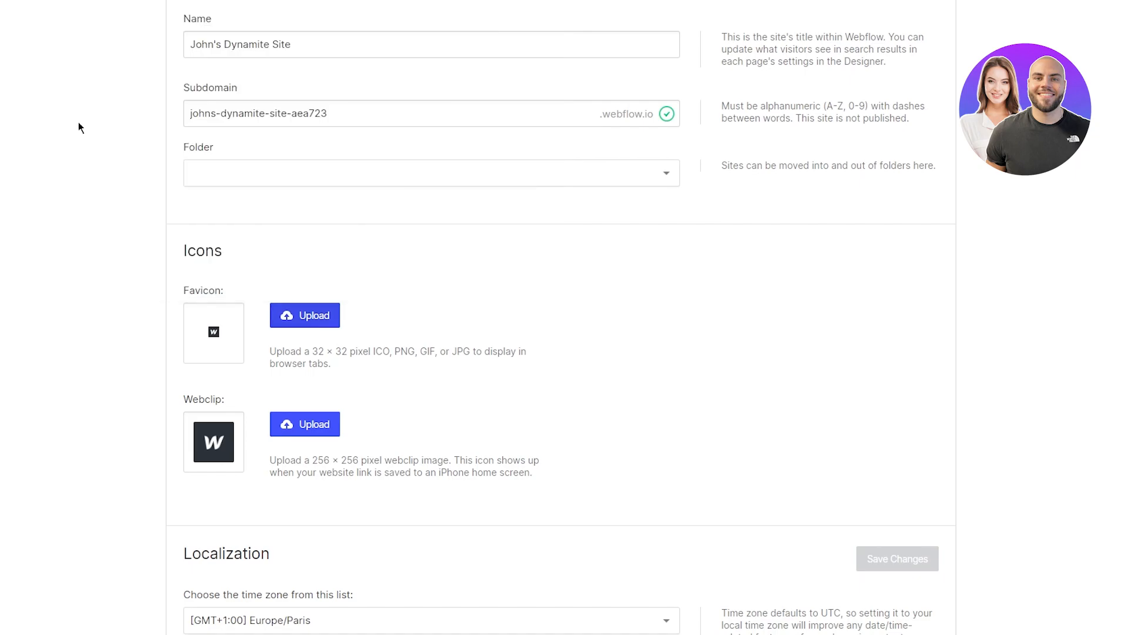
Step: Choose another image file to upload as the webclip
{"action": "scroll", "coordinate": [272, 321], "scroll_direction": "down", "scroll_amount": 2}
{"action": "left_click", "coordinate": [315, 270]}
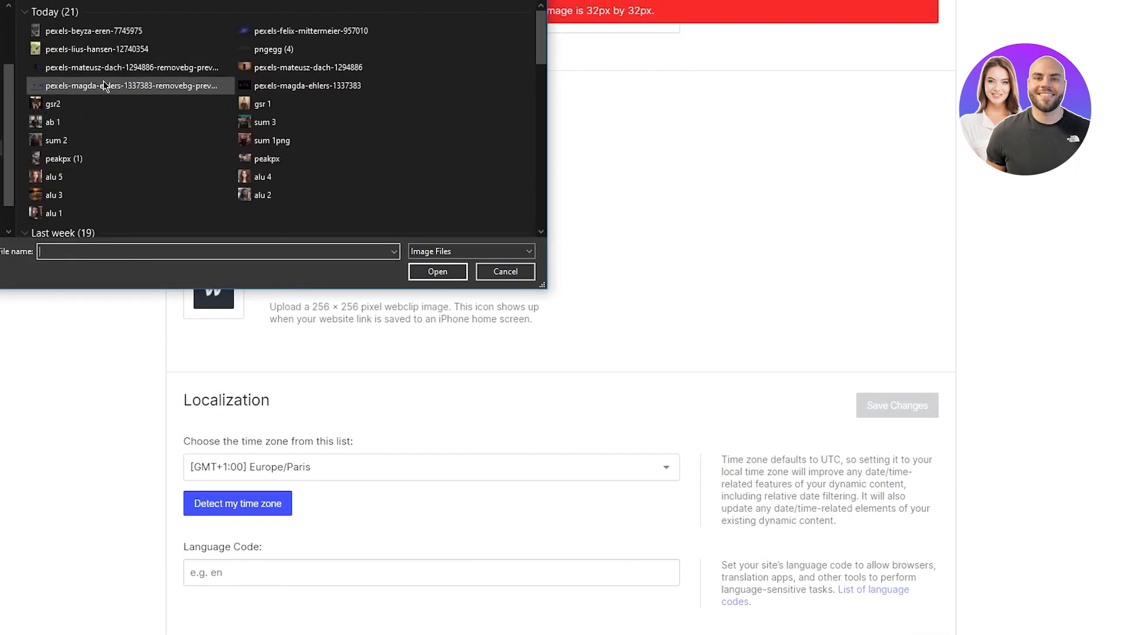
{"action": "double_click", "coordinate": [105, 86]}
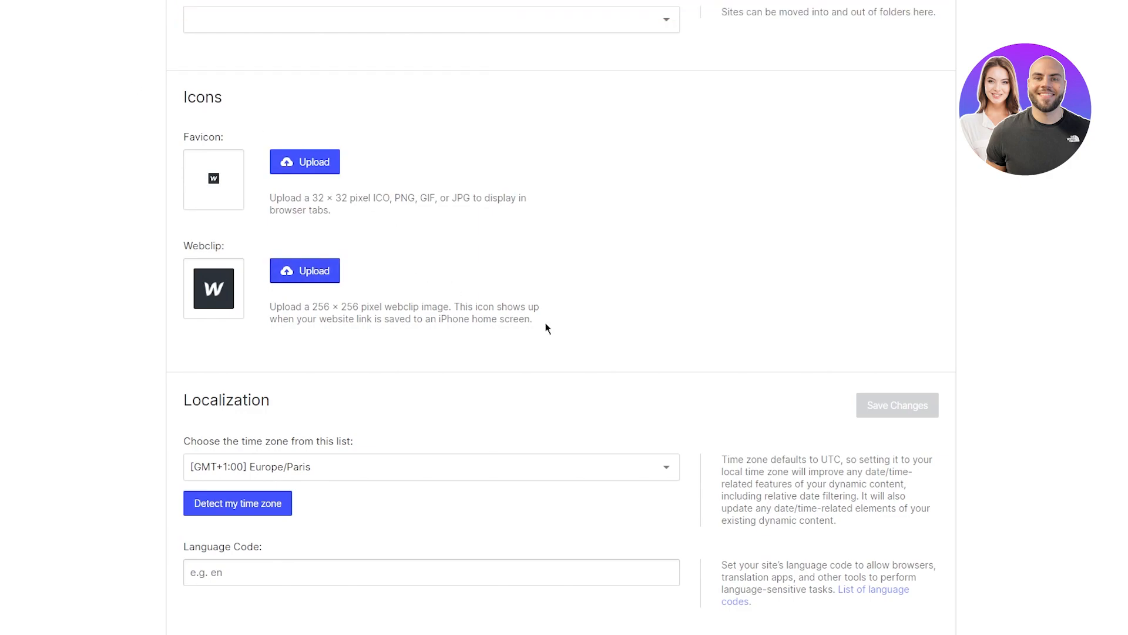
{"action": "scroll", "coordinate": [546, 328], "scroll_direction": "down", "scroll_amount": 3}
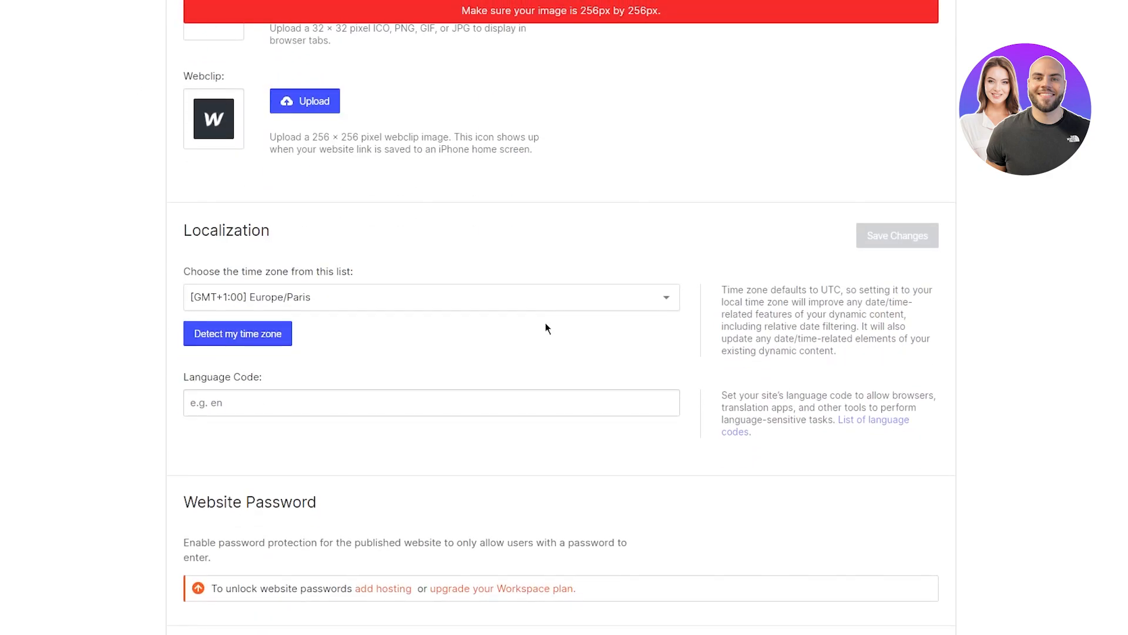
{"action": "scroll", "coordinate": [544, 231], "scroll_direction": "up", "scroll_amount": 2}
{"action": "scroll", "coordinate": [502, 194], "scroll_direction": "down", "scroll_amount": 3}
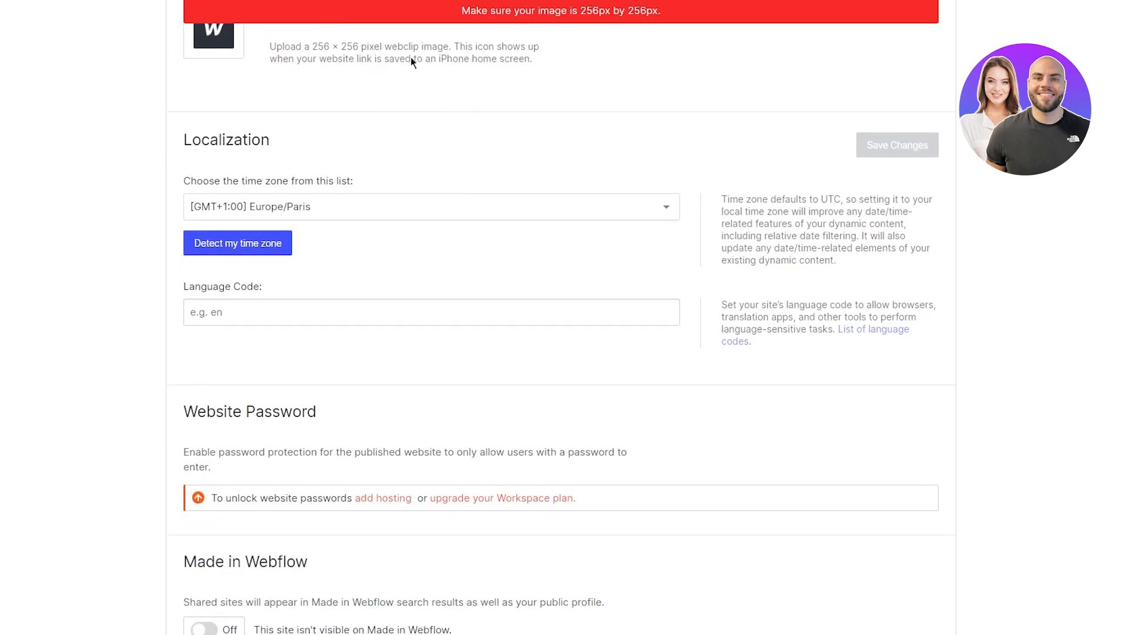
{"action": "scroll", "coordinate": [473, 124], "scroll_direction": "down", "scroll_amount": 5}
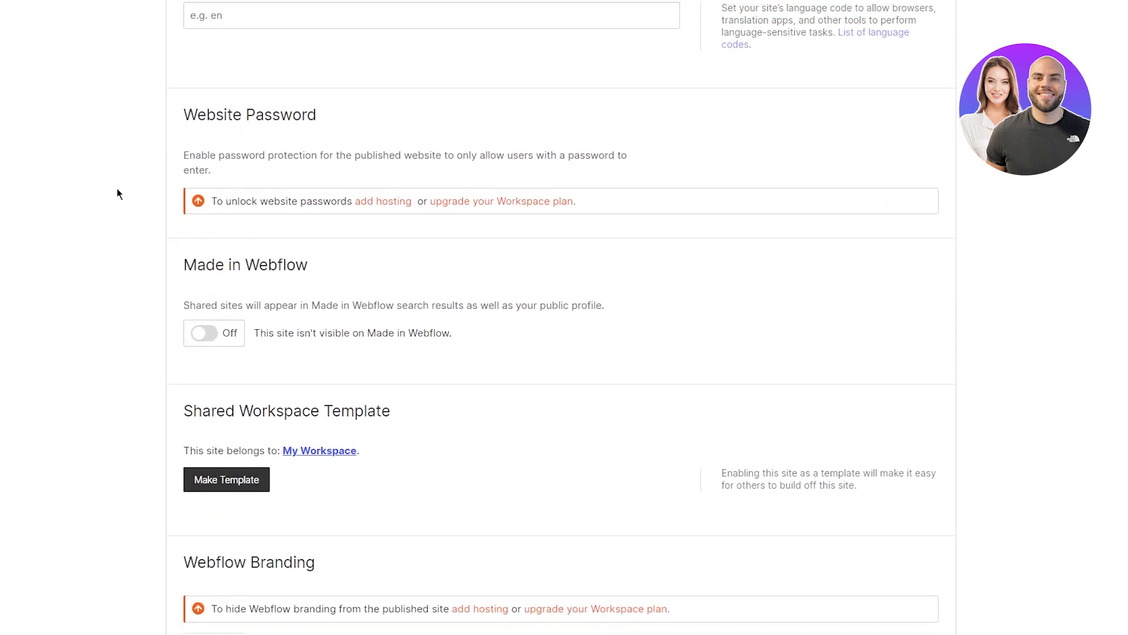
{"action": "scroll", "coordinate": [117, 194], "scroll_direction": "down", "scroll_amount": 5}
{"action": "scroll", "coordinate": [118, 194], "scroll_direction": "up", "scroll_amount": 17}
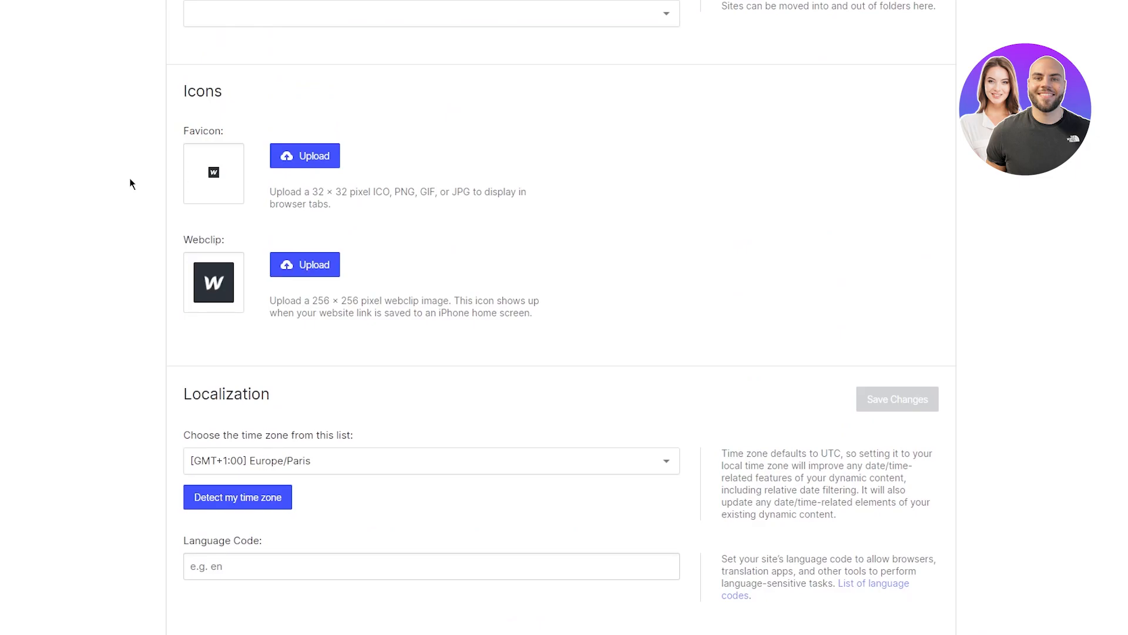
{"action": "scroll", "coordinate": [129, 177], "scroll_direction": "down", "scroll_amount": 4}
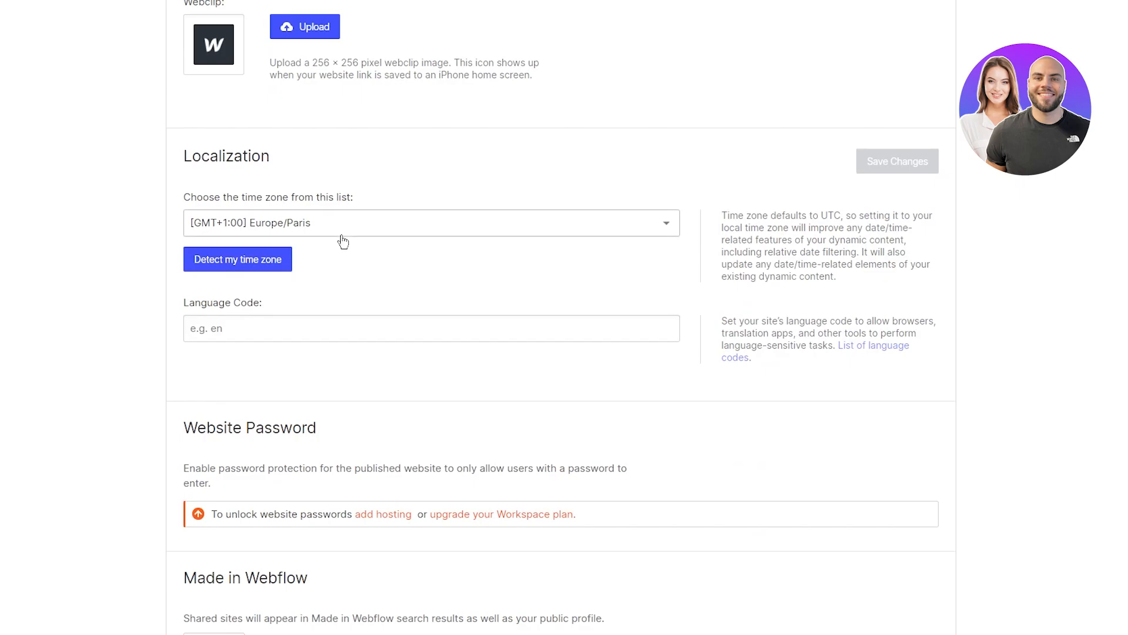
{"action": "scroll", "coordinate": [114, 149], "scroll_direction": "down", "scroll_amount": 4}
{"action": "scroll", "coordinate": [354, 222], "scroll_direction": "down", "scroll_amount": 2}
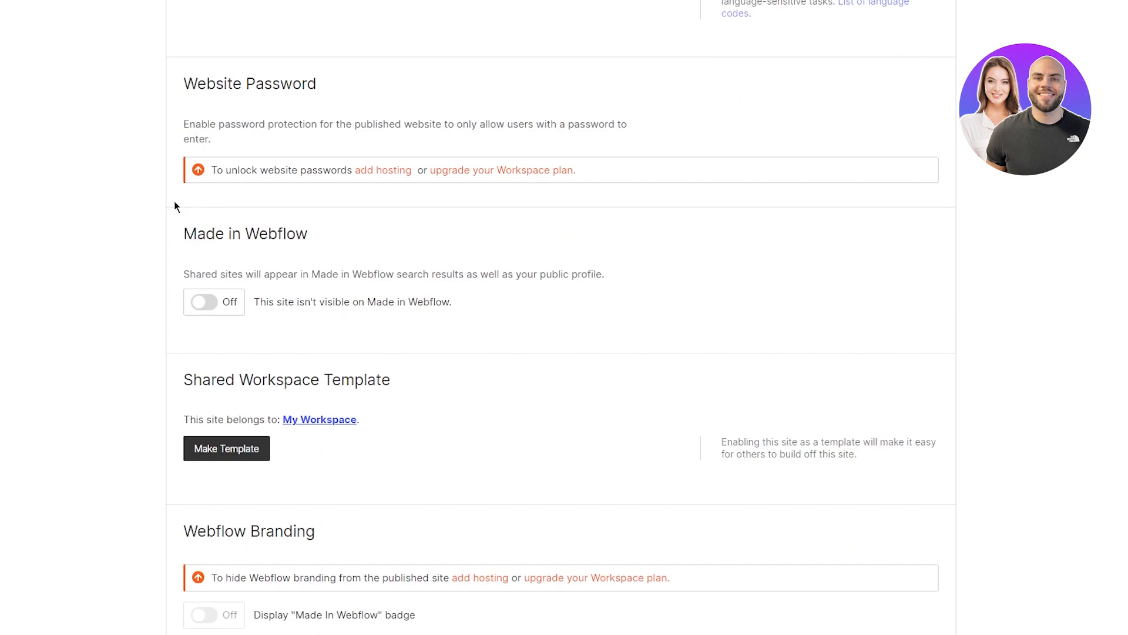
{"action": "scroll", "coordinate": [177, 205], "scroll_direction": "down", "scroll_amount": 1}
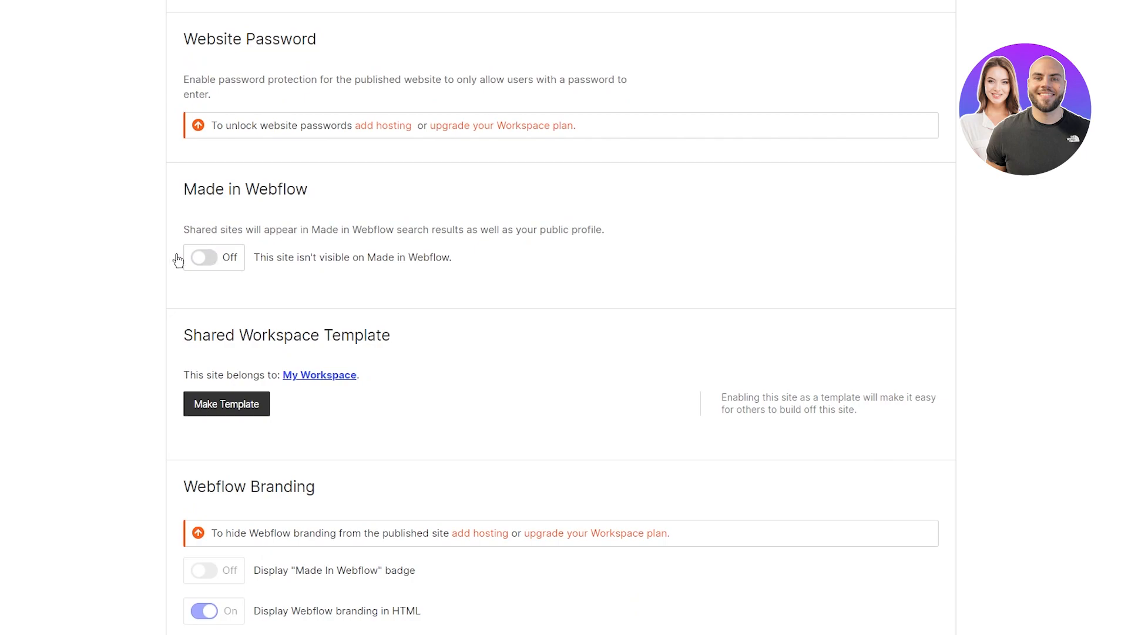
{"action": "scroll", "coordinate": [176, 257], "scroll_direction": "up", "scroll_amount": 1}
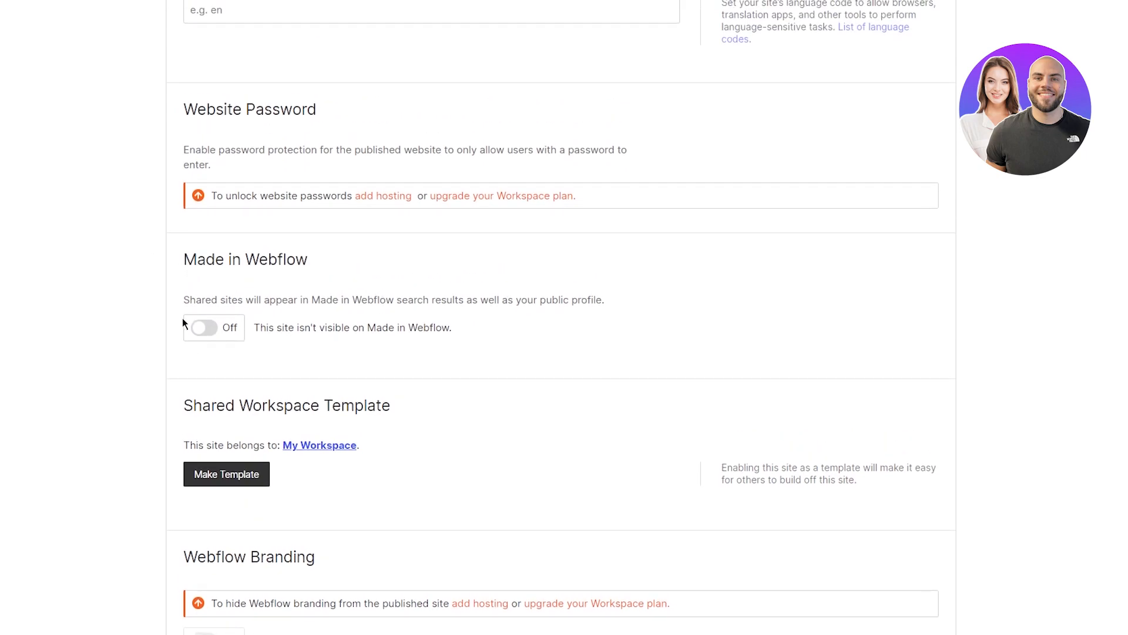
{"action": "scroll", "coordinate": [207, 320], "scroll_direction": "down", "scroll_amount": 1}
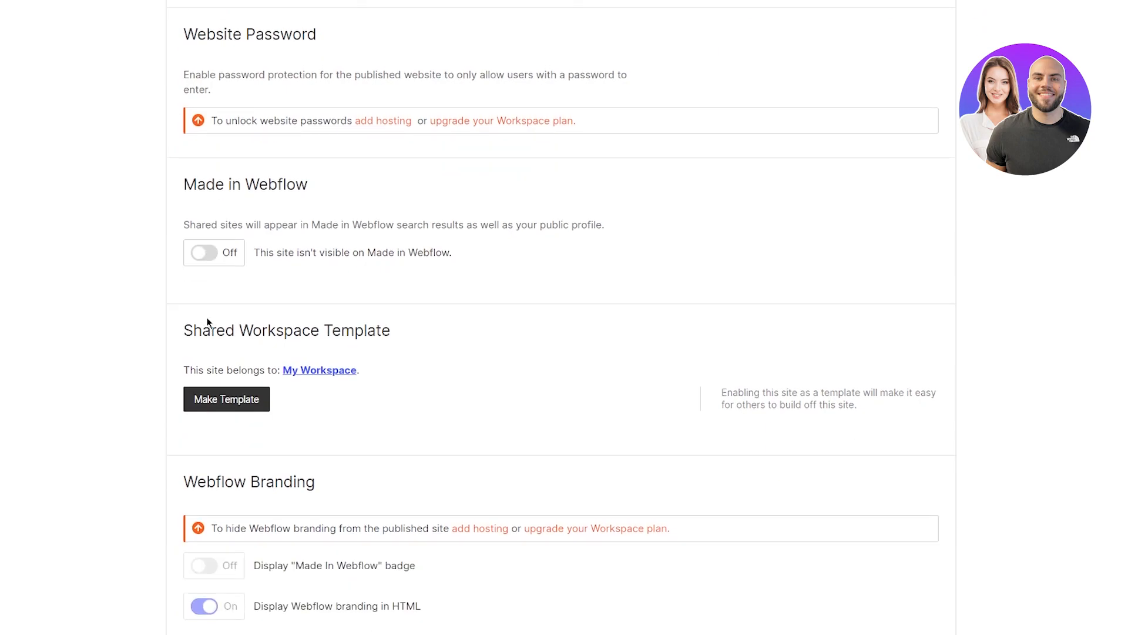
{"action": "scroll", "coordinate": [213, 288], "scroll_direction": "up", "scroll_amount": 1}
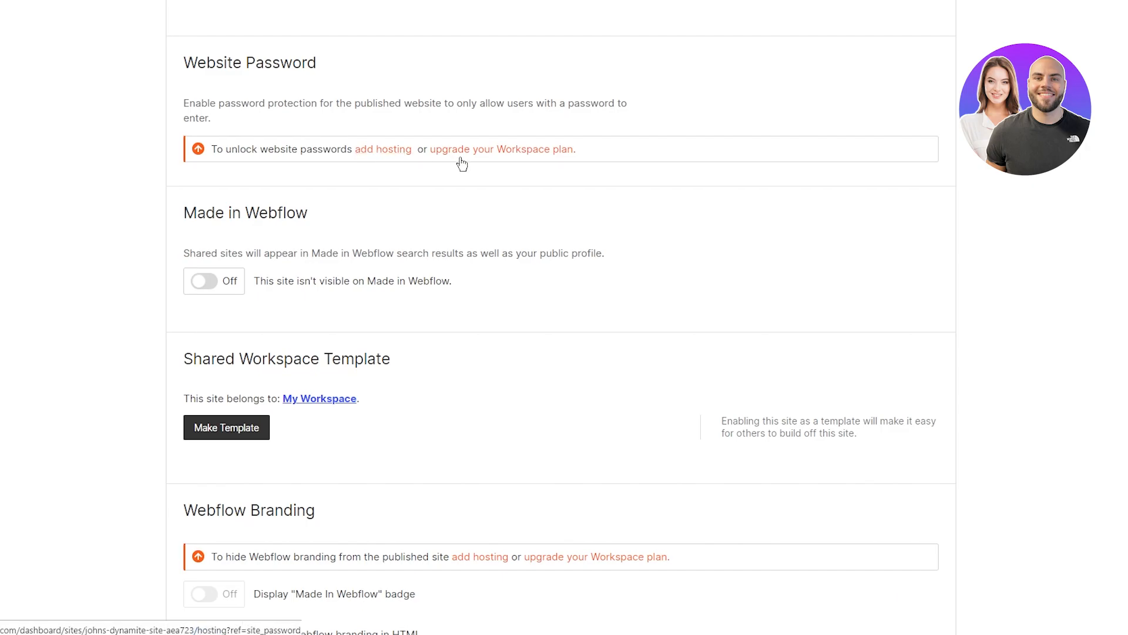
{"action": "scroll", "coordinate": [539, 188], "scroll_direction": "down", "scroll_amount": 5}
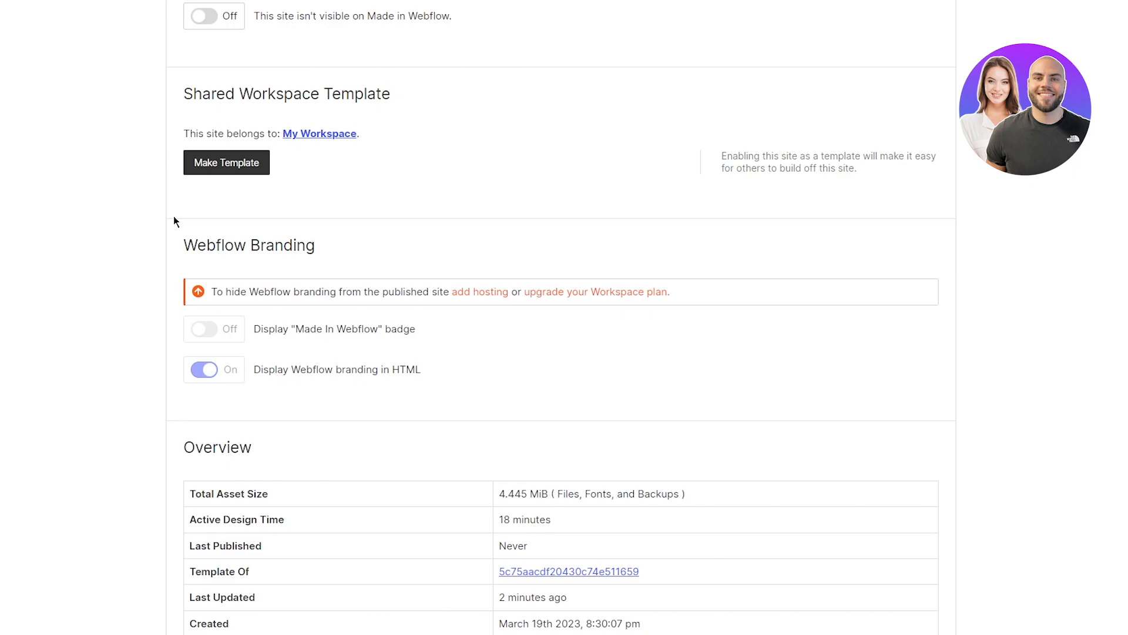
{"action": "scroll", "coordinate": [174, 217], "scroll_direction": "down", "scroll_amount": 2}
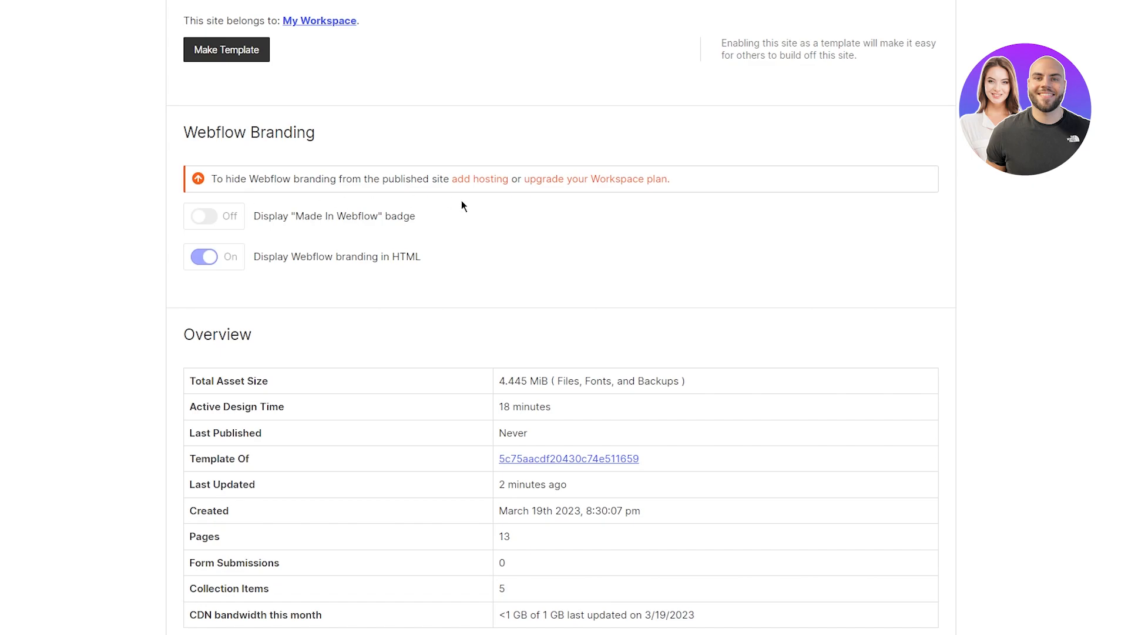
{"action": "scroll", "coordinate": [120, 246], "scroll_direction": "down", "scroll_amount": 5}
{"action": "scroll", "coordinate": [120, 246], "scroll_direction": "up", "scroll_amount": 1}
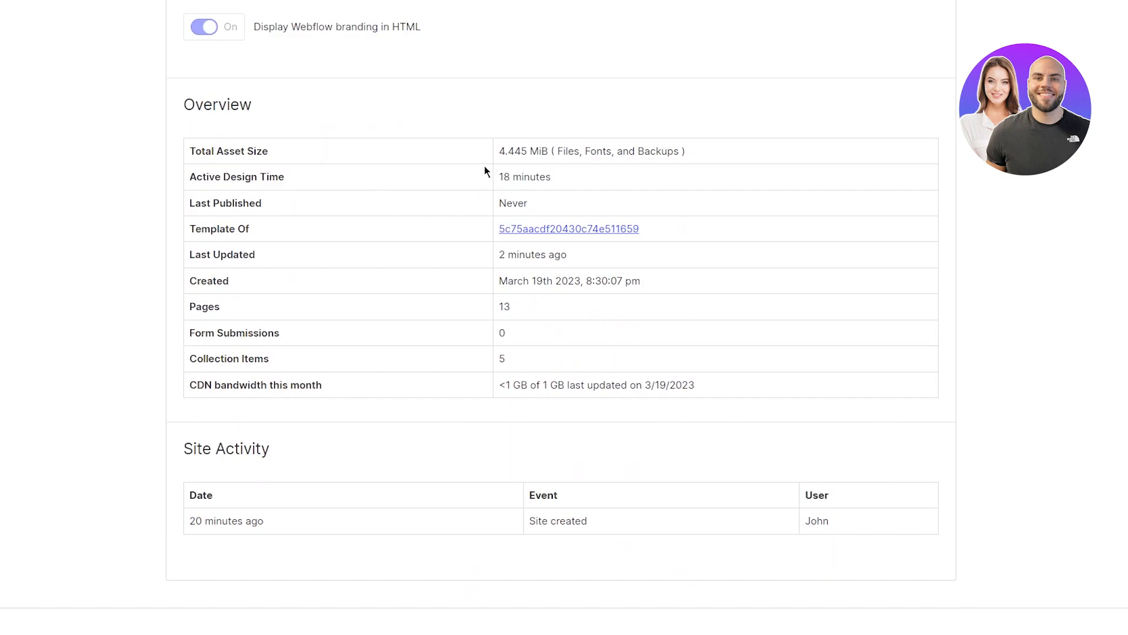
{"action": "left_click_drag", "start_coordinate": [498, 176], "coordinate": [640, 193]}
{"action": "left_click", "coordinate": [751, 202]}
{"action": "scroll", "coordinate": [381, 312], "scroll_direction": "down", "scroll_amount": 5}
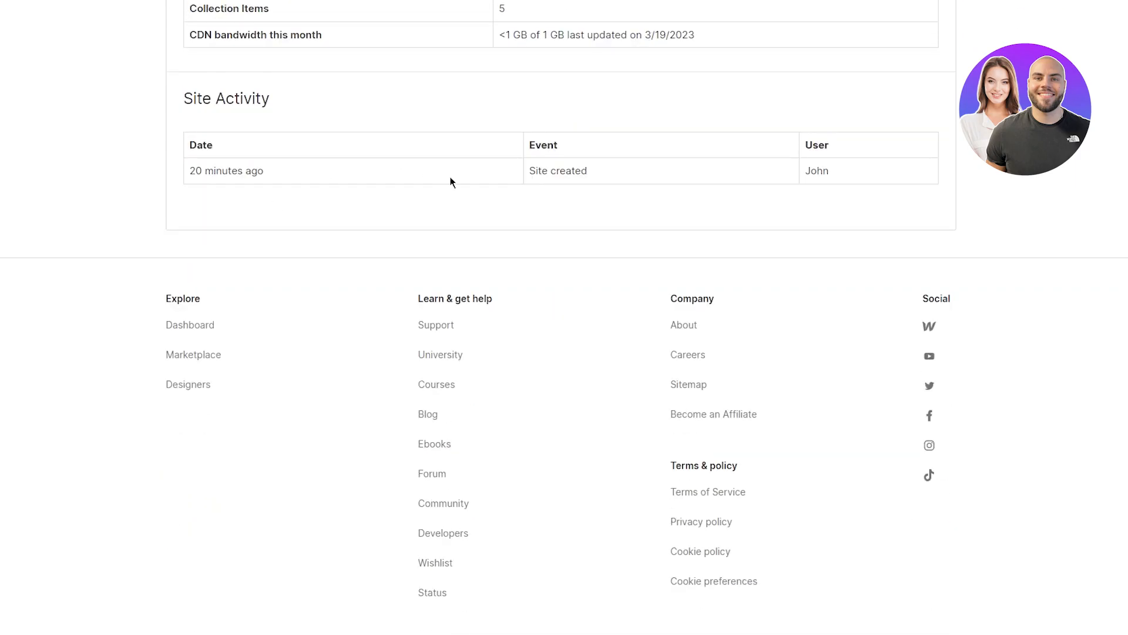
{"action": "scroll", "coordinate": [451, 181], "scroll_direction": "up", "scroll_amount": 15}
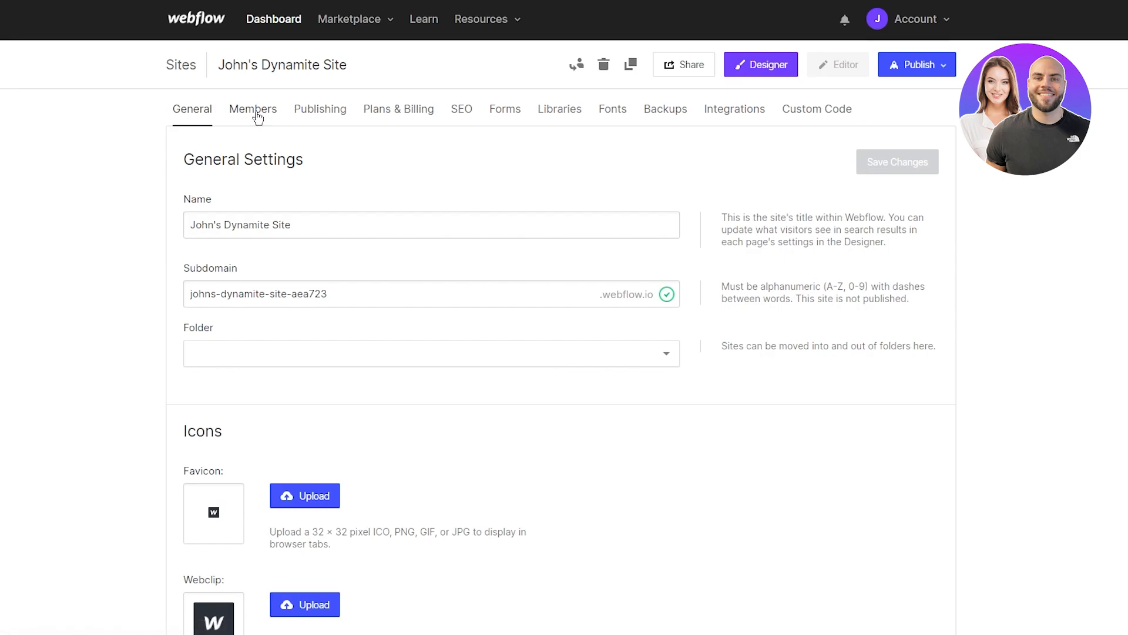
Step: Review the site's Members access settings
{"action": "left_click", "coordinate": [258, 117]}
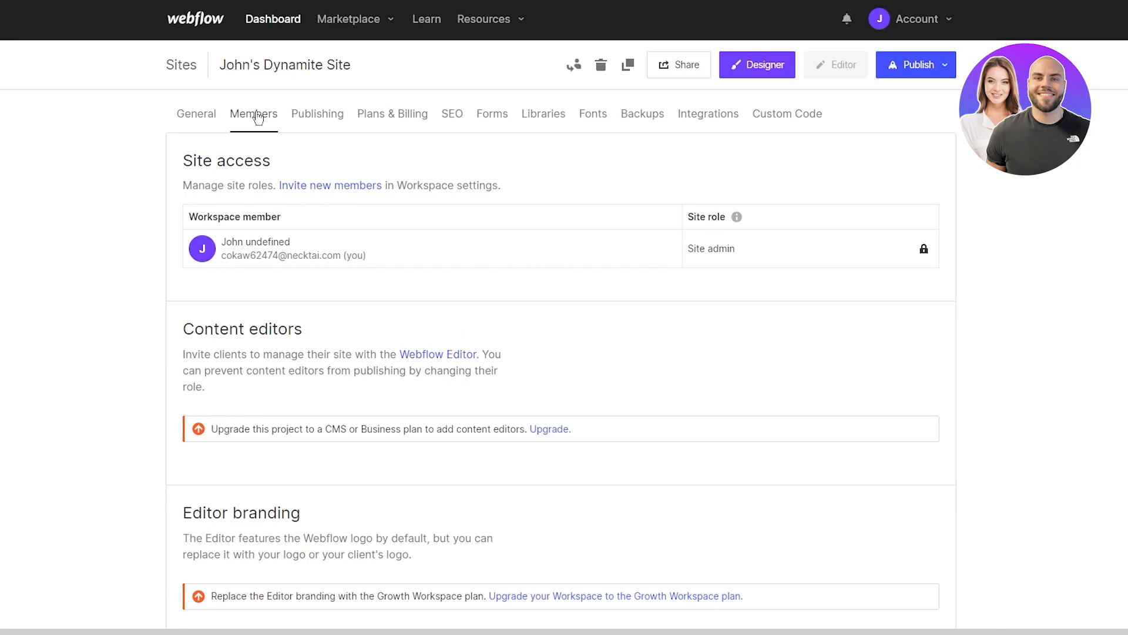
{"action": "scroll", "coordinate": [31, 352], "scroll_direction": "down", "scroll_amount": 6}
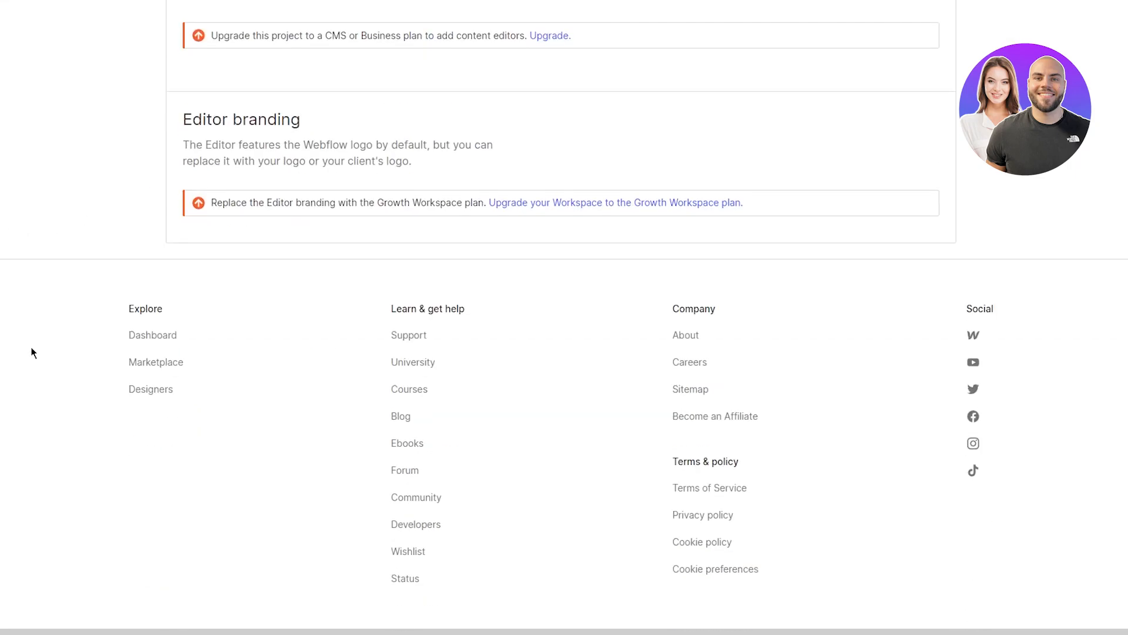
{"action": "scroll", "coordinate": [32, 353], "scroll_direction": "up", "scroll_amount": 6}
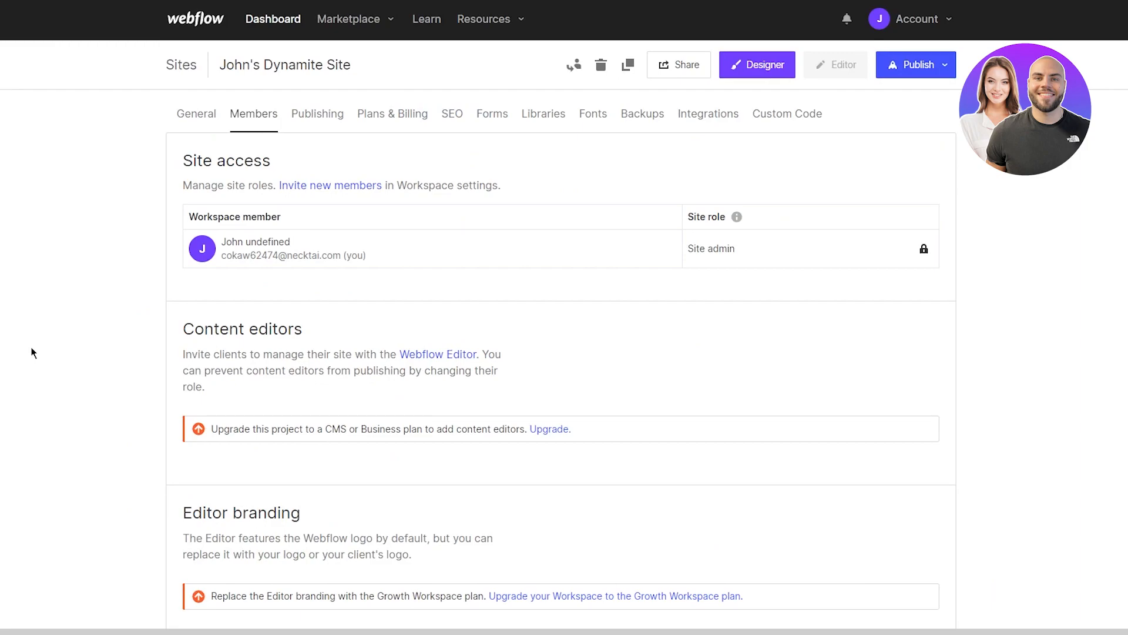
Step: Read through the Publishing settings for custom domains, redirects, SSL and minification
{"action": "left_click", "coordinate": [326, 120]}
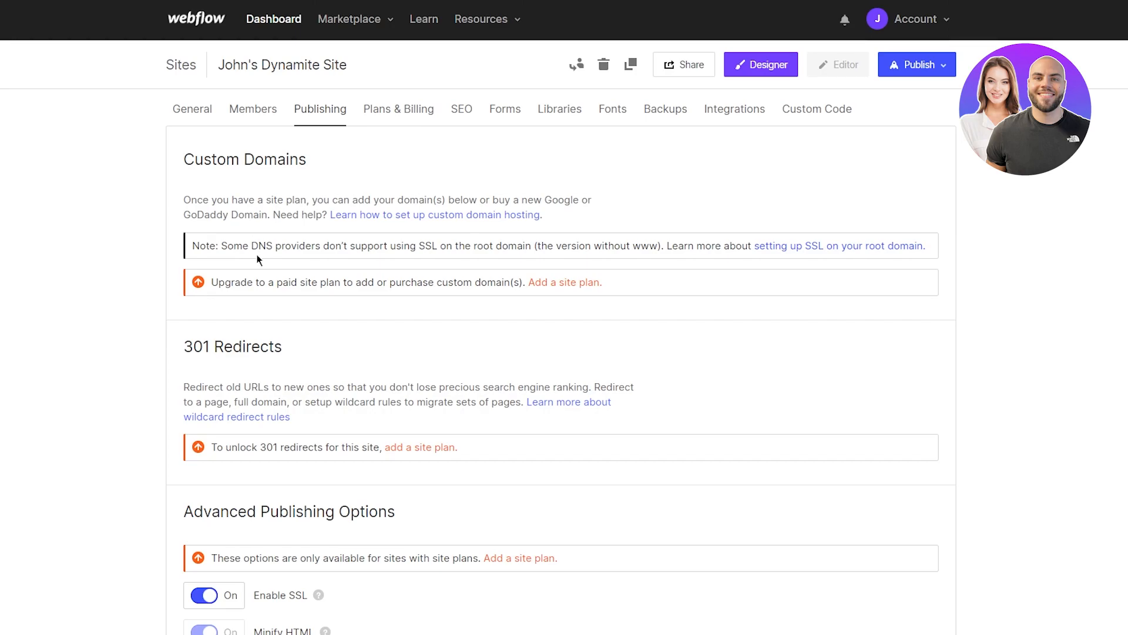
{"action": "scroll", "coordinate": [175, 239], "scroll_direction": "down", "scroll_amount": 1}
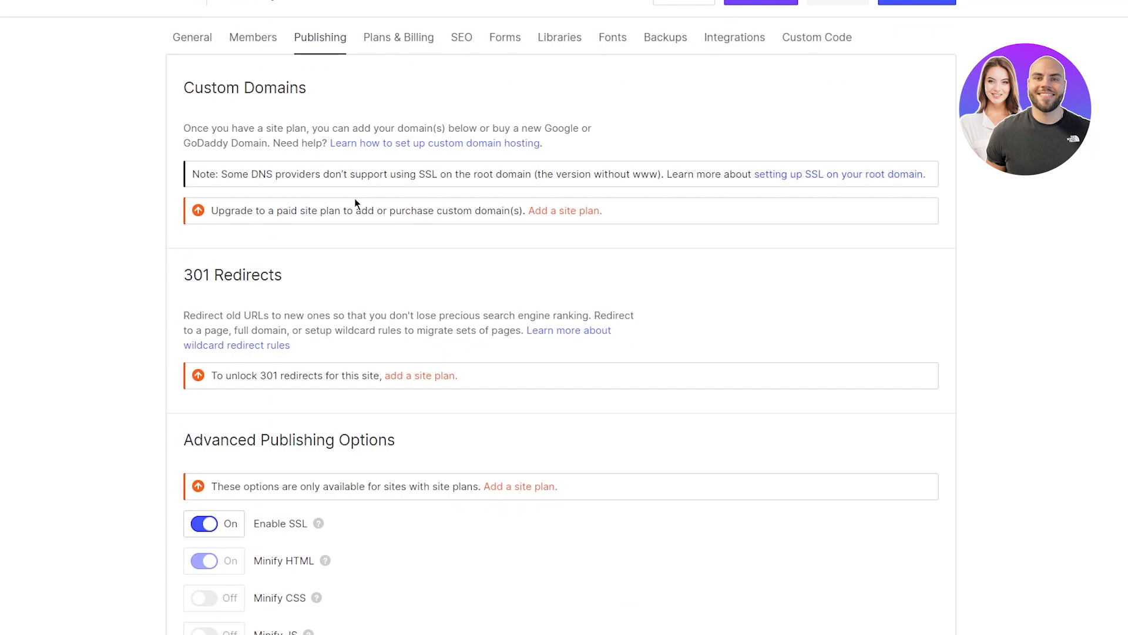
{"action": "scroll", "coordinate": [355, 198], "scroll_direction": "down", "scroll_amount": 1}
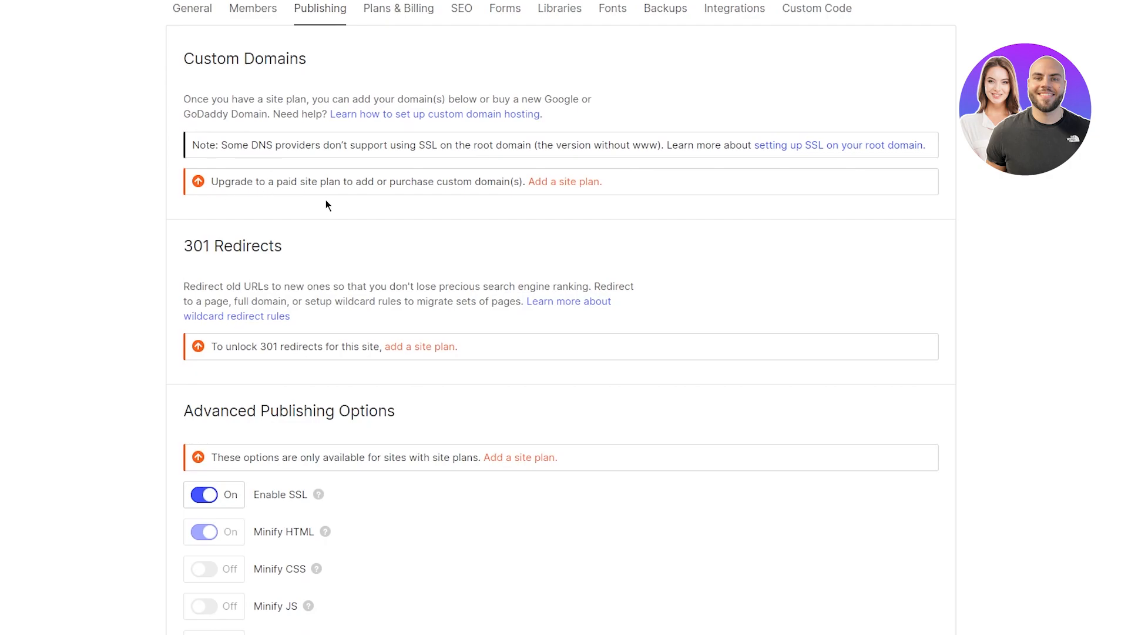
{"action": "scroll", "coordinate": [325, 200], "scroll_direction": "down", "scroll_amount": 3}
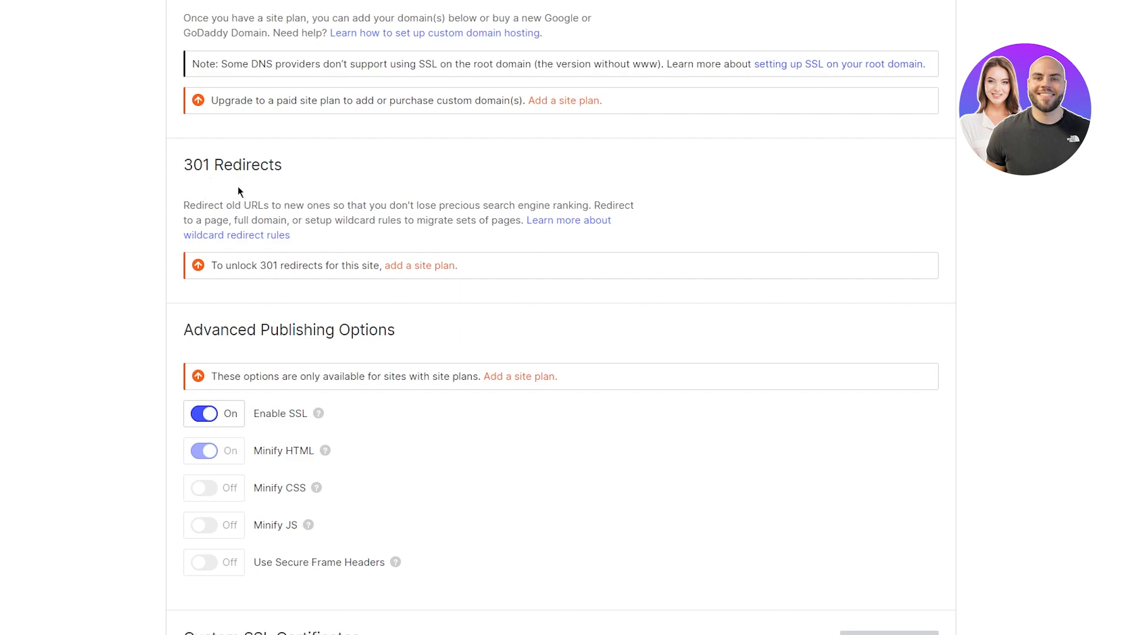
{"action": "scroll", "coordinate": [332, 123], "scroll_direction": "down", "scroll_amount": 4}
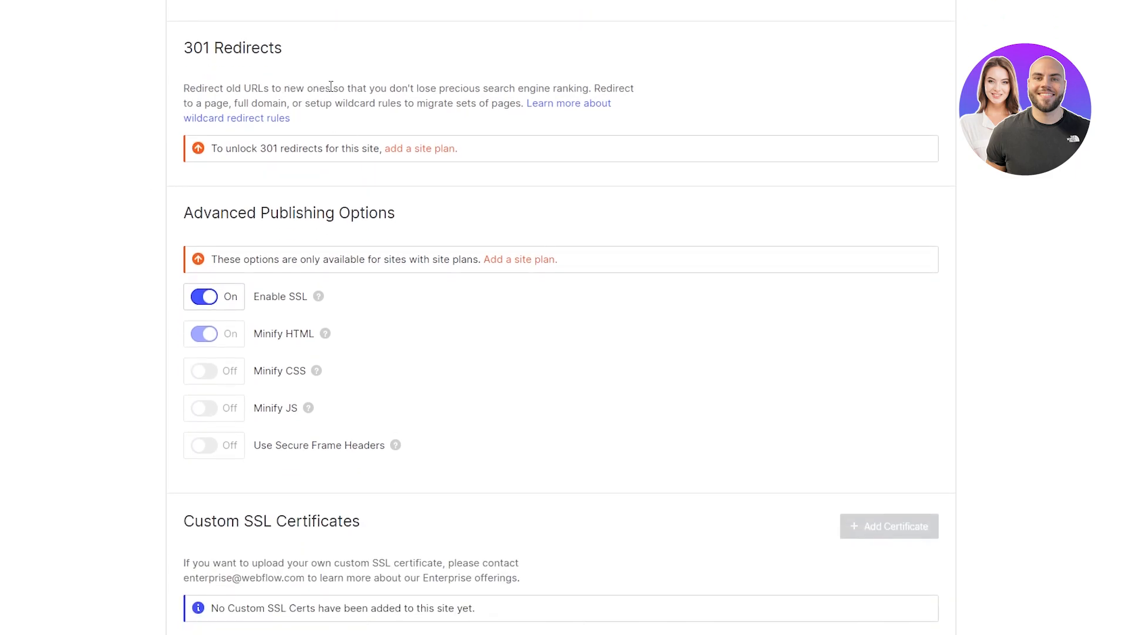
{"action": "scroll", "coordinate": [102, 158], "scroll_direction": "down", "scroll_amount": 5}
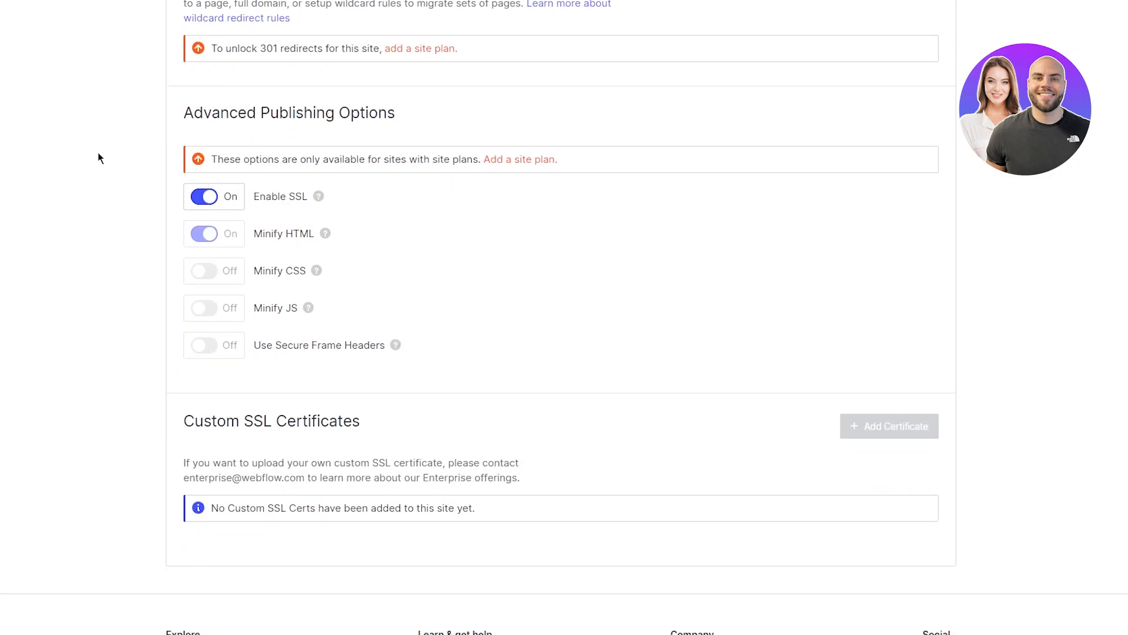
{"action": "scroll", "coordinate": [99, 156], "scroll_direction": "down", "scroll_amount": 1}
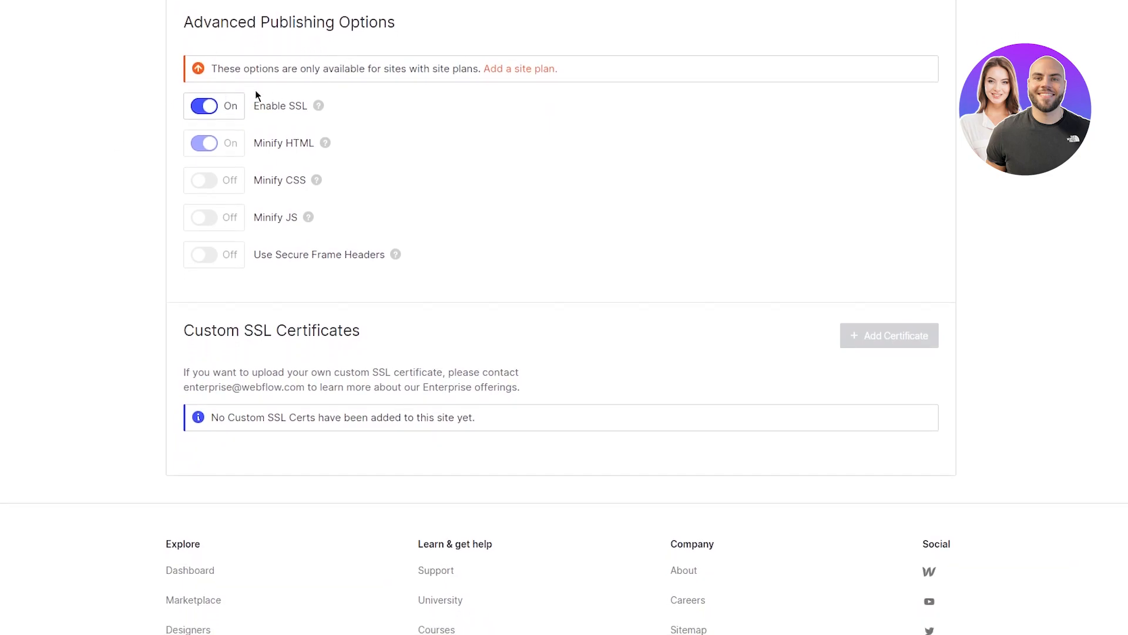
{"action": "mouse_move", "coordinate": [318, 106]}
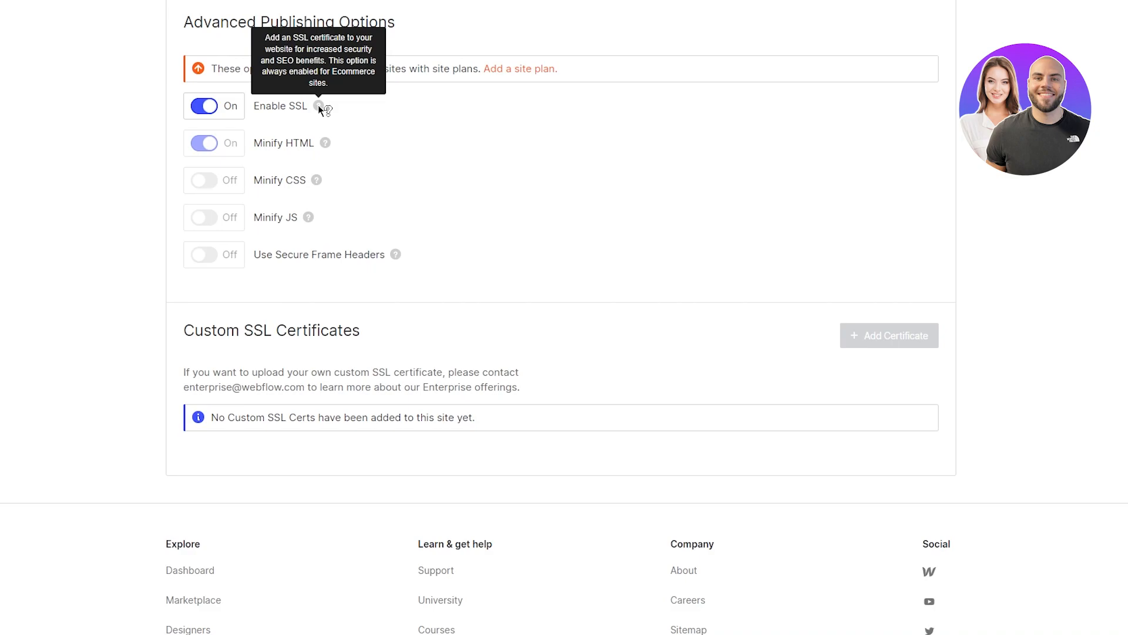
{"action": "scroll", "coordinate": [102, 152], "scroll_direction": "down", "scroll_amount": 1}
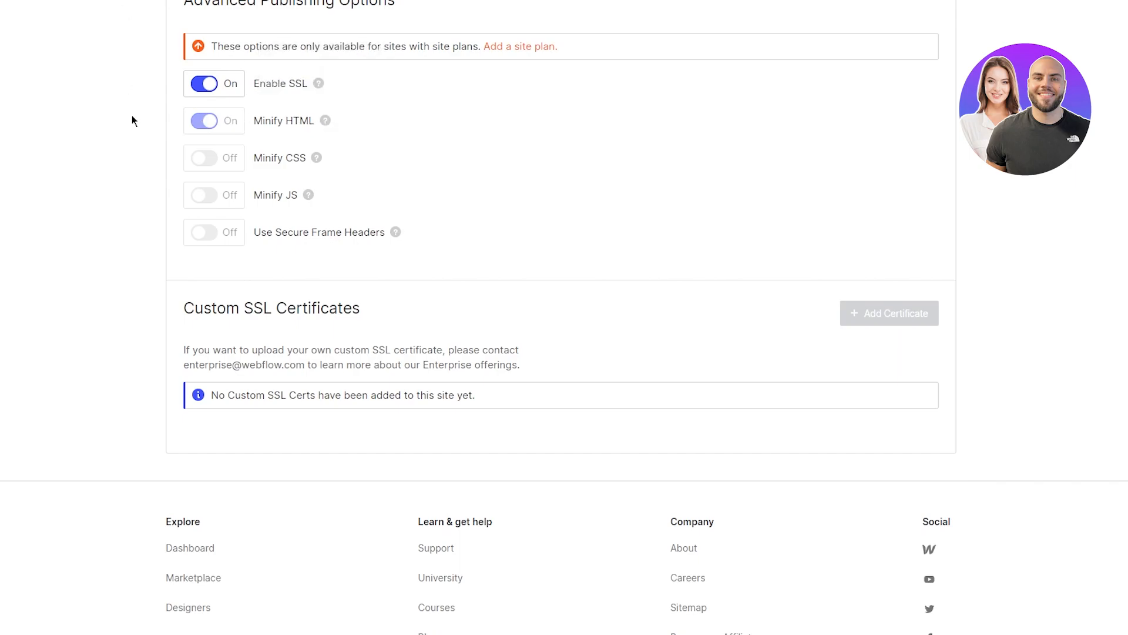
{"action": "scroll", "coordinate": [132, 117], "scroll_direction": "down", "scroll_amount": 3}
{"action": "scroll", "coordinate": [132, 117], "scroll_direction": "up", "scroll_amount": 10}
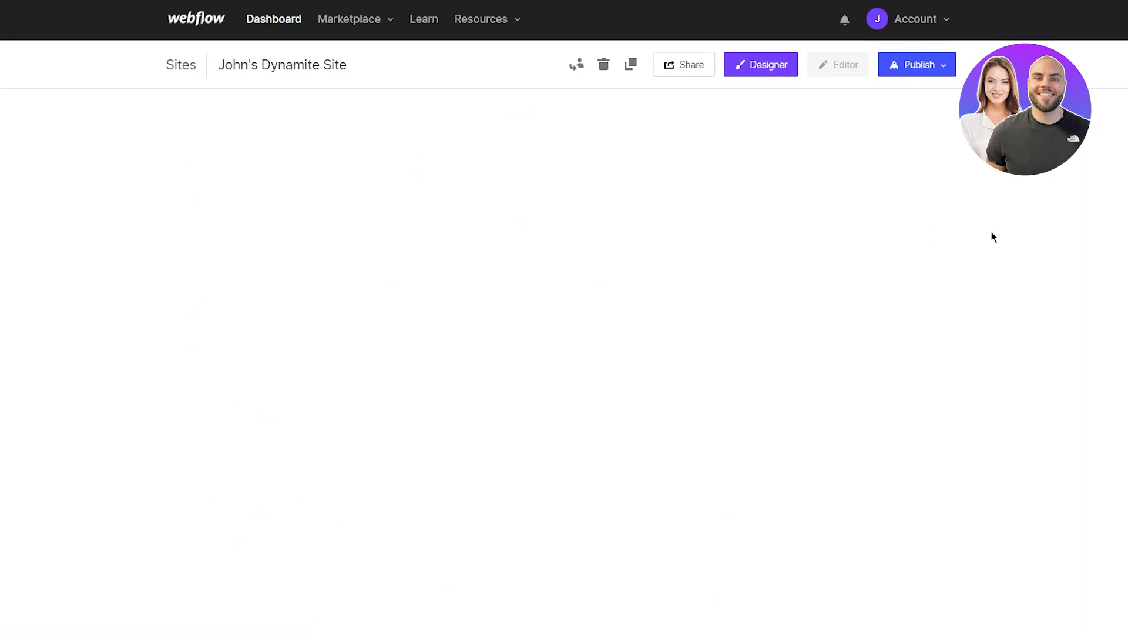
Step: Compare the Ecommerce site plan pricing, then go to the SEO settings
{"action": "scroll", "coordinate": [992, 231], "scroll_direction": "down", "scroll_amount": 3}
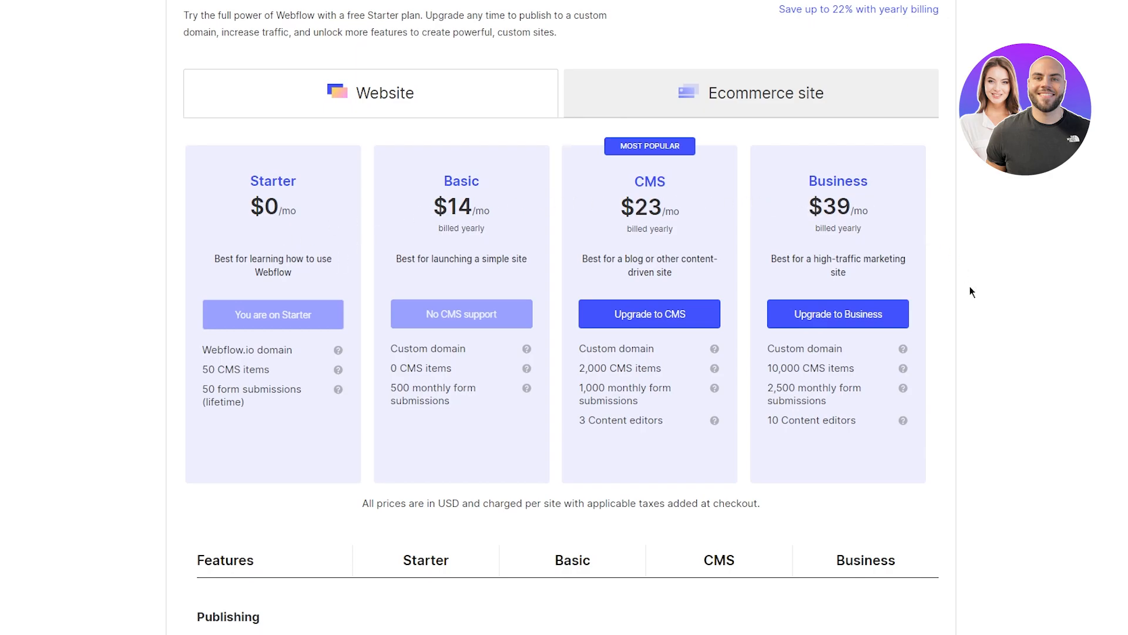
{"action": "scroll", "coordinate": [969, 287], "scroll_direction": "down", "scroll_amount": 1}
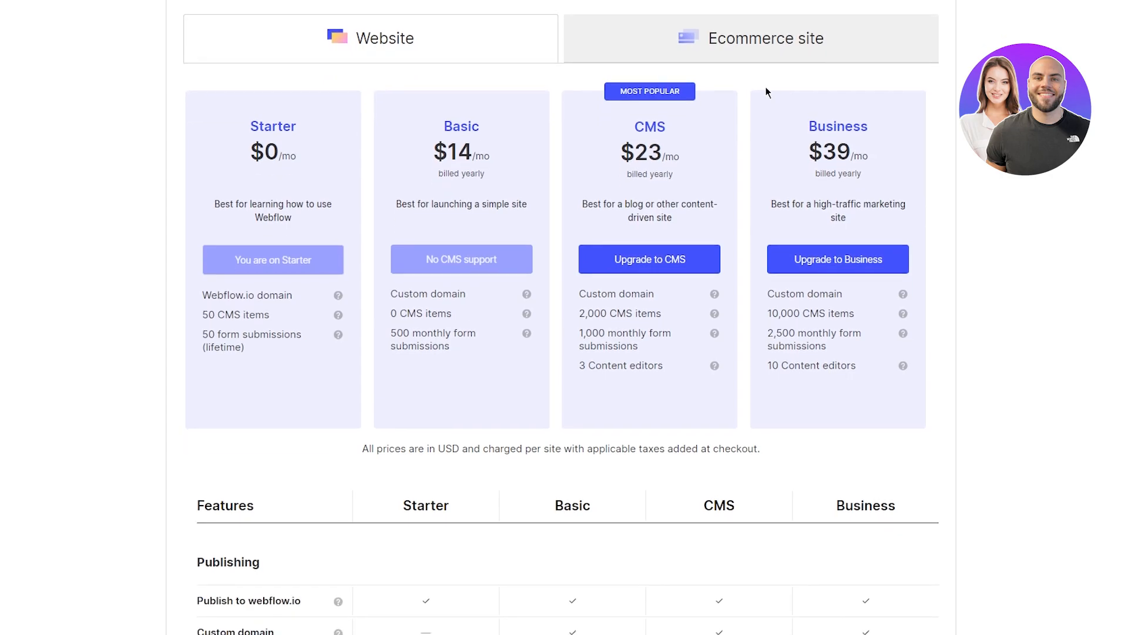
{"action": "left_click", "coordinate": [719, 50]}
{"action": "scroll", "coordinate": [718, 50], "scroll_direction": "up", "scroll_amount": 2}
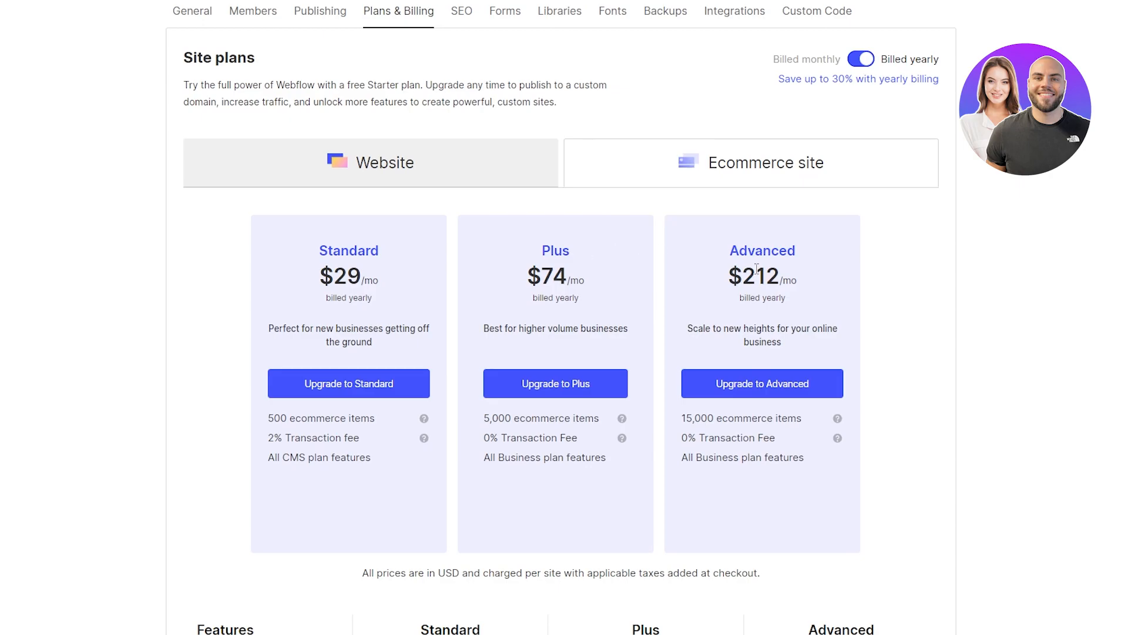
{"action": "scroll", "coordinate": [933, 253], "scroll_direction": "down", "scroll_amount": 15}
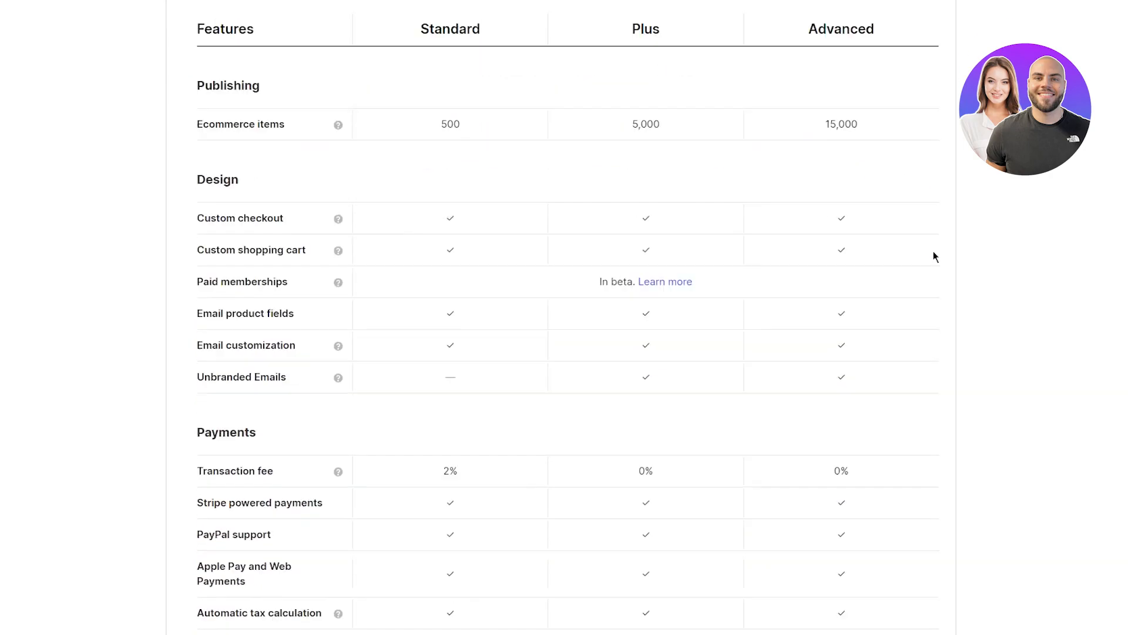
{"action": "scroll", "coordinate": [933, 256], "scroll_direction": "down", "scroll_amount": 10}
{"action": "scroll", "coordinate": [933, 256], "scroll_direction": "up", "scroll_amount": 20}
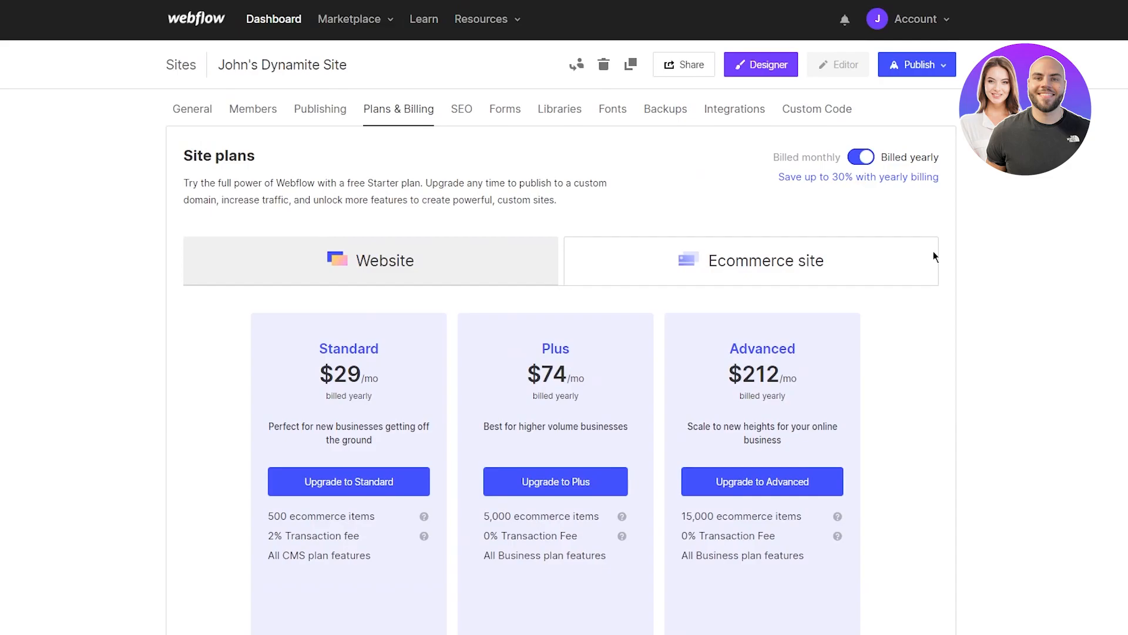
{"action": "left_click", "coordinate": [460, 127]}
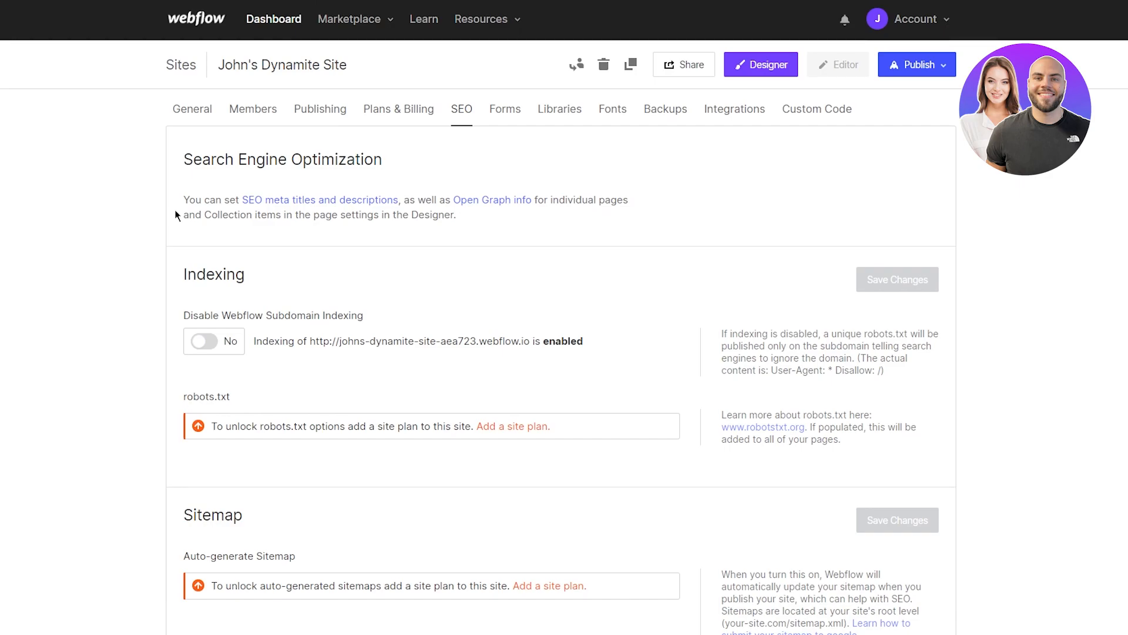
{"action": "scroll", "coordinate": [176, 215], "scroll_direction": "down", "scroll_amount": 2}
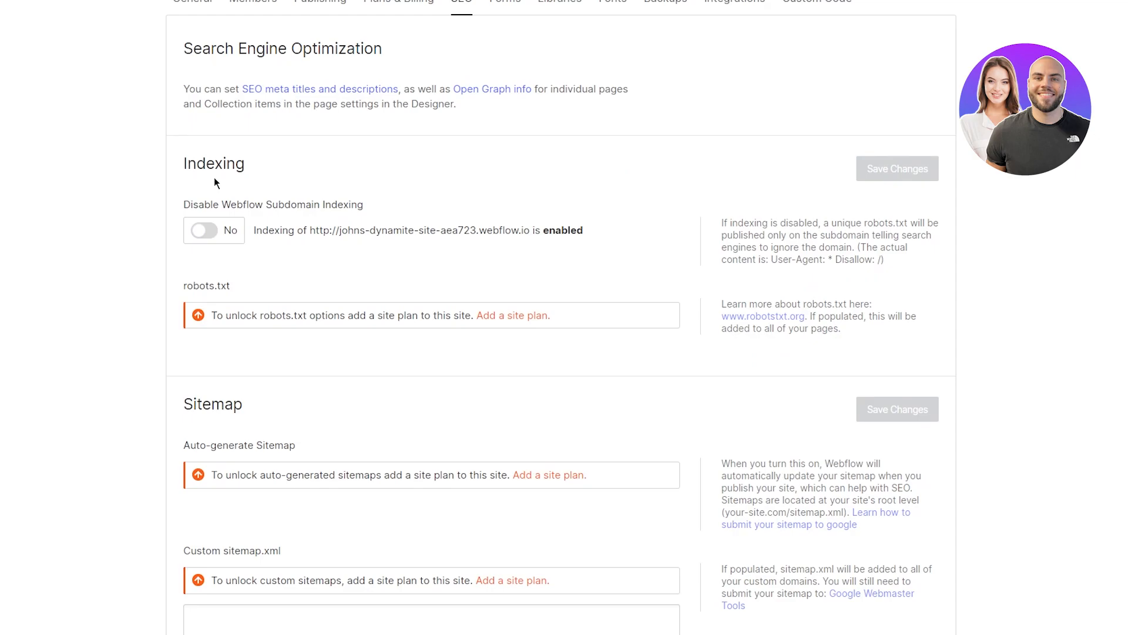
{"action": "scroll", "coordinate": [213, 178], "scroll_direction": "down", "scroll_amount": 4}
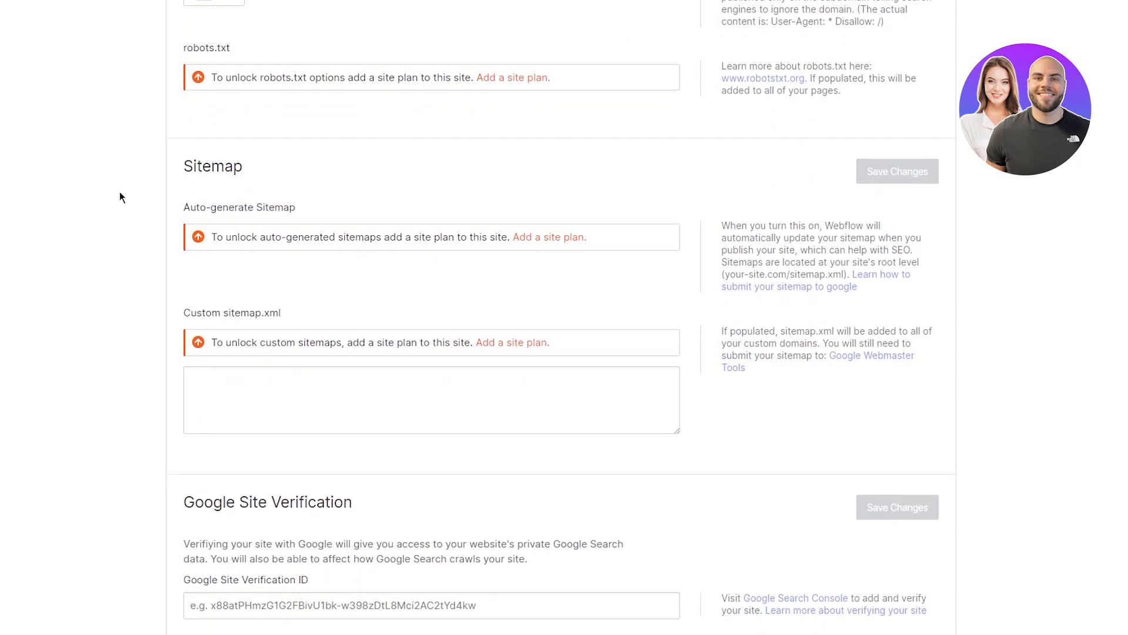
{"action": "scroll", "coordinate": [118, 192], "scroll_direction": "down", "scroll_amount": 2}
{"action": "scroll", "coordinate": [209, 170], "scroll_direction": "down", "scroll_amount": 2}
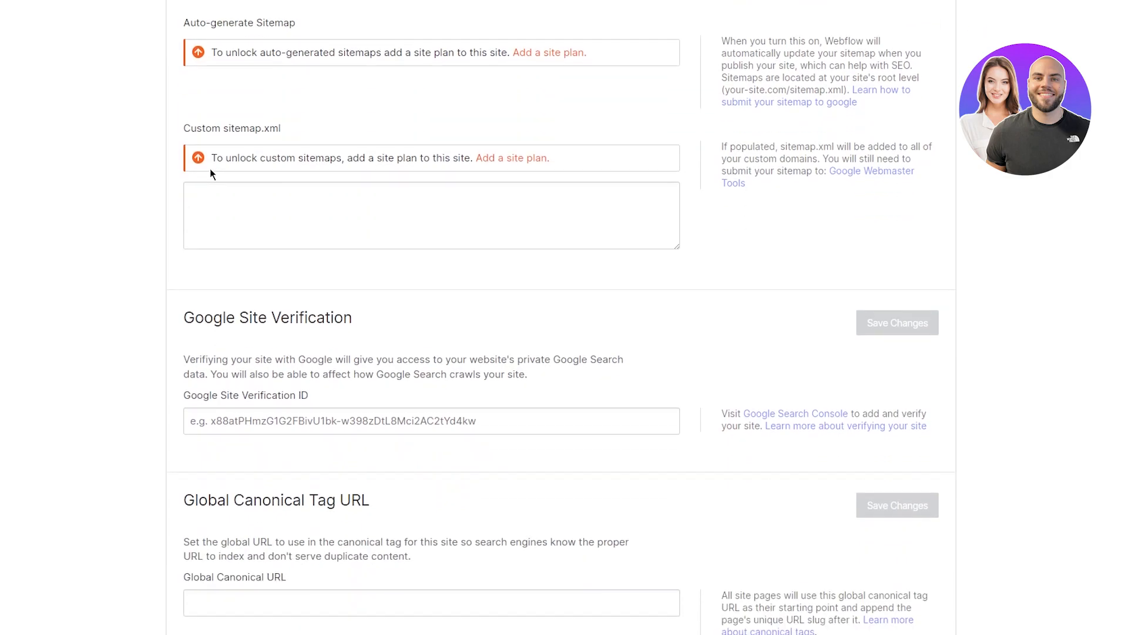
{"action": "scroll", "coordinate": [210, 171], "scroll_direction": "down", "scroll_amount": 4}
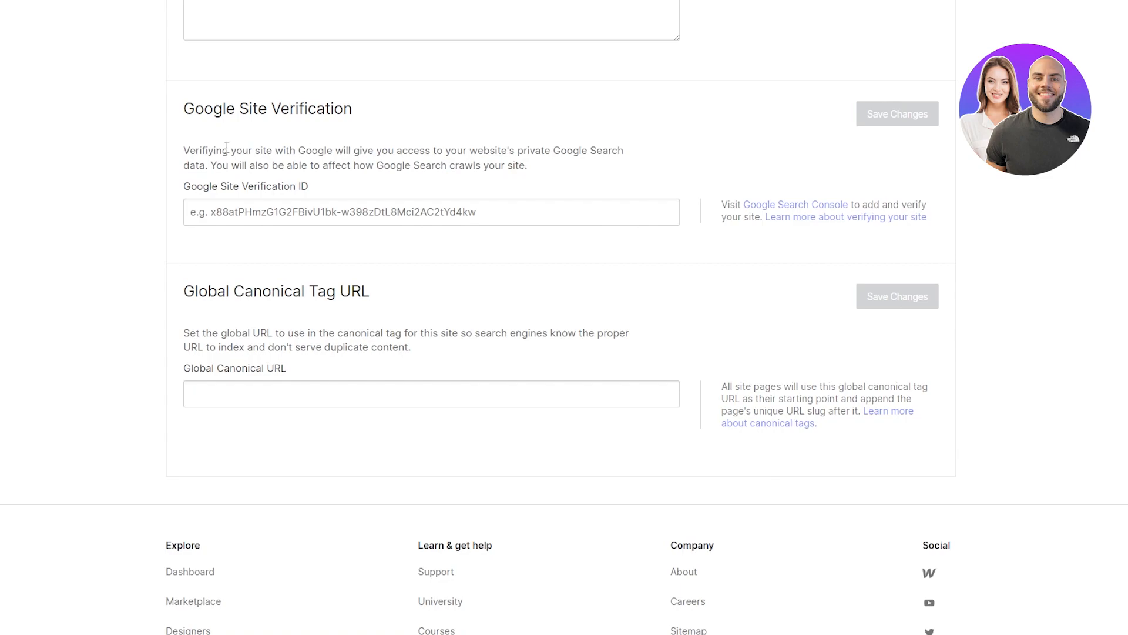
{"action": "scroll", "coordinate": [117, 162], "scroll_direction": "down", "scroll_amount": 3}
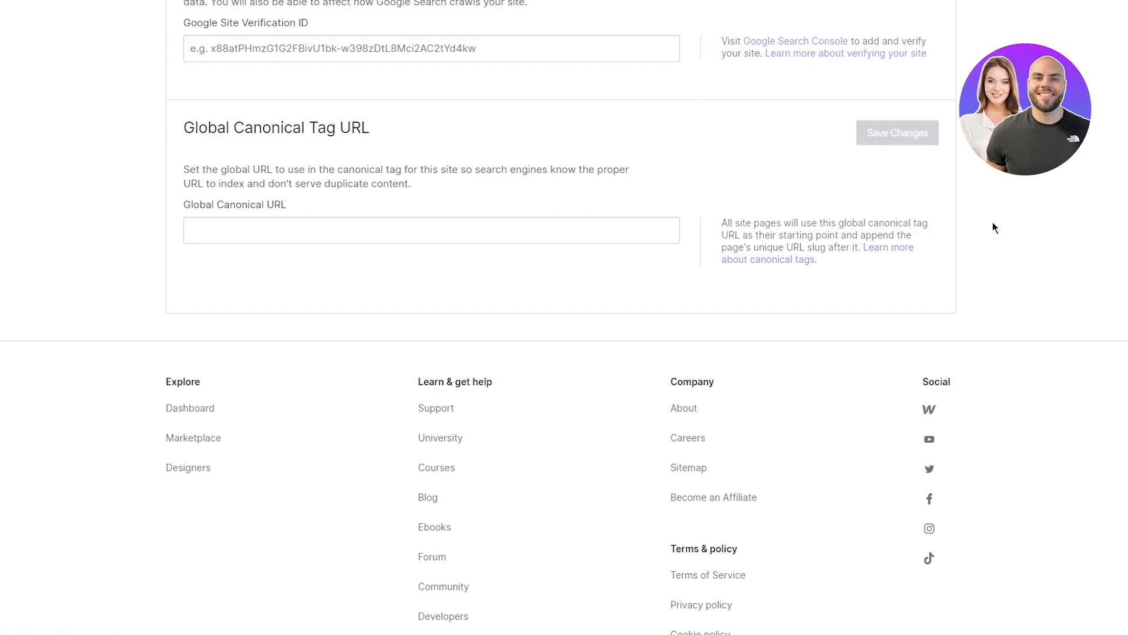
{"action": "scroll", "coordinate": [993, 227], "scroll_direction": "up", "scroll_amount": 15}
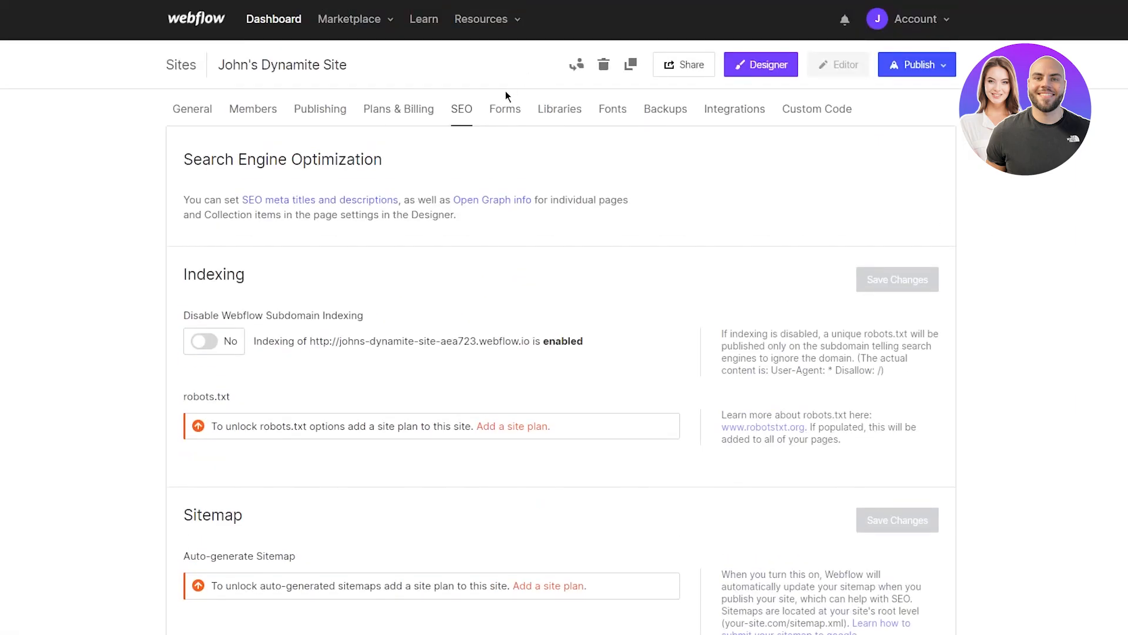
Step: Look over the Forms settings, then check Backups, which lists no saved versions
{"action": "left_click", "coordinate": [505, 111]}
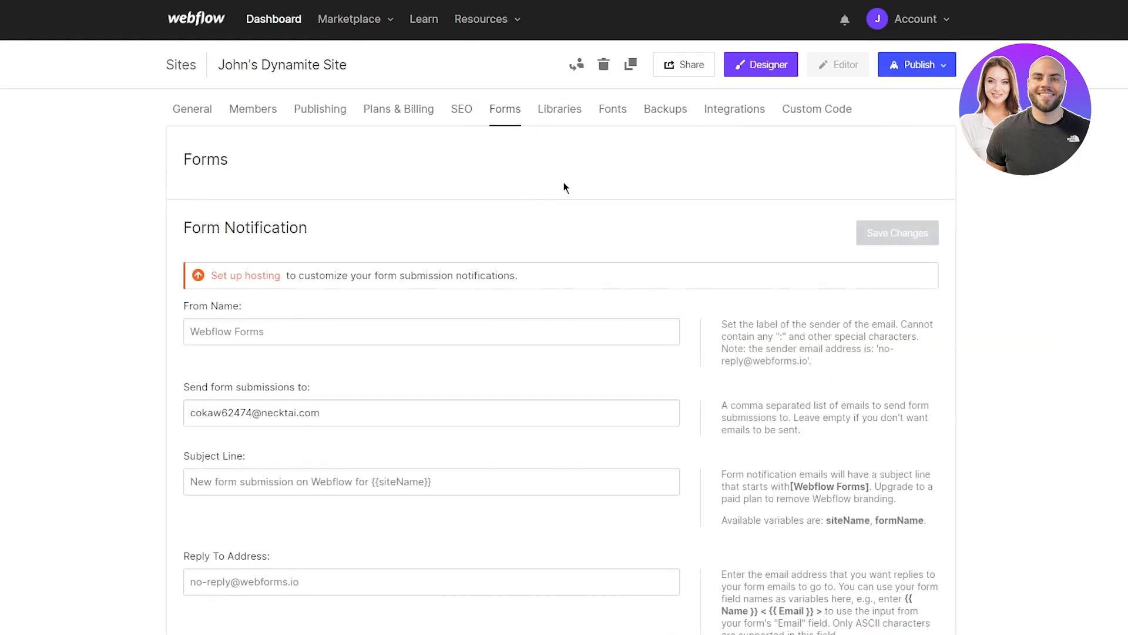
{"action": "scroll", "coordinate": [563, 182], "scroll_direction": "down", "scroll_amount": 15}
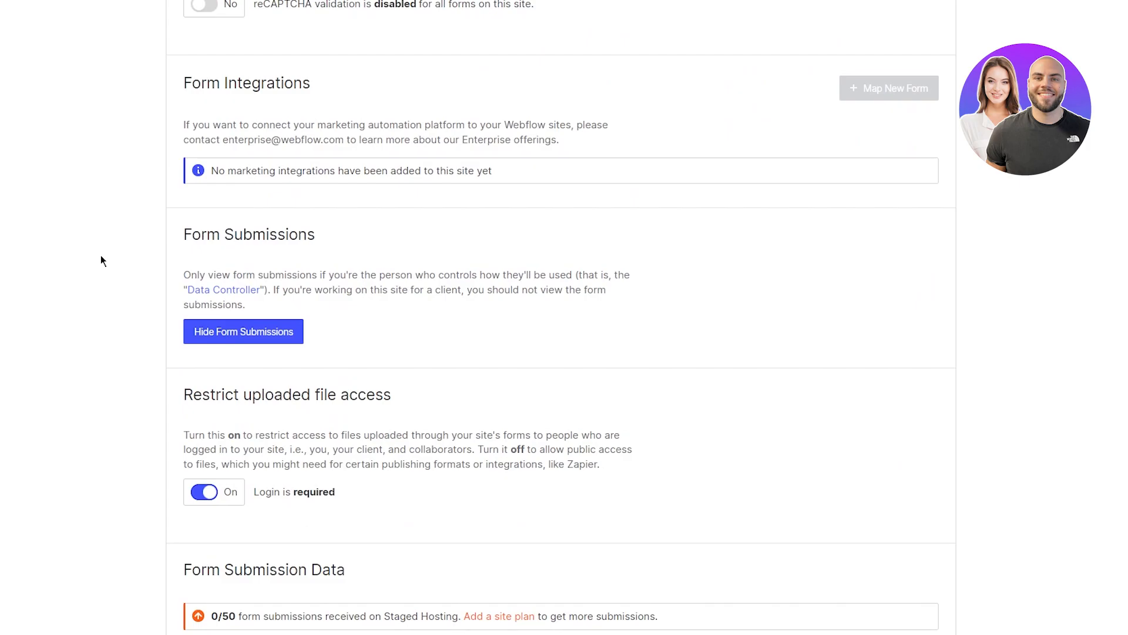
{"action": "scroll", "coordinate": [101, 255], "scroll_direction": "up", "scroll_amount": 15}
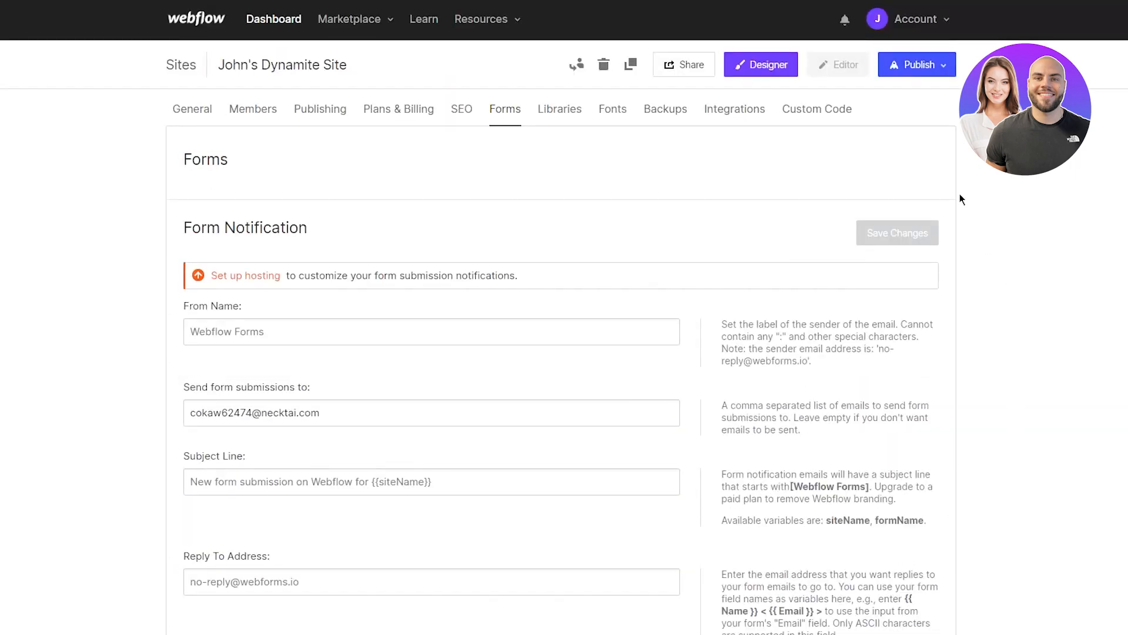
{"action": "left_click", "coordinate": [654, 111]}
{"action": "scroll", "coordinate": [781, 179], "scroll_direction": "down", "scroll_amount": 2}
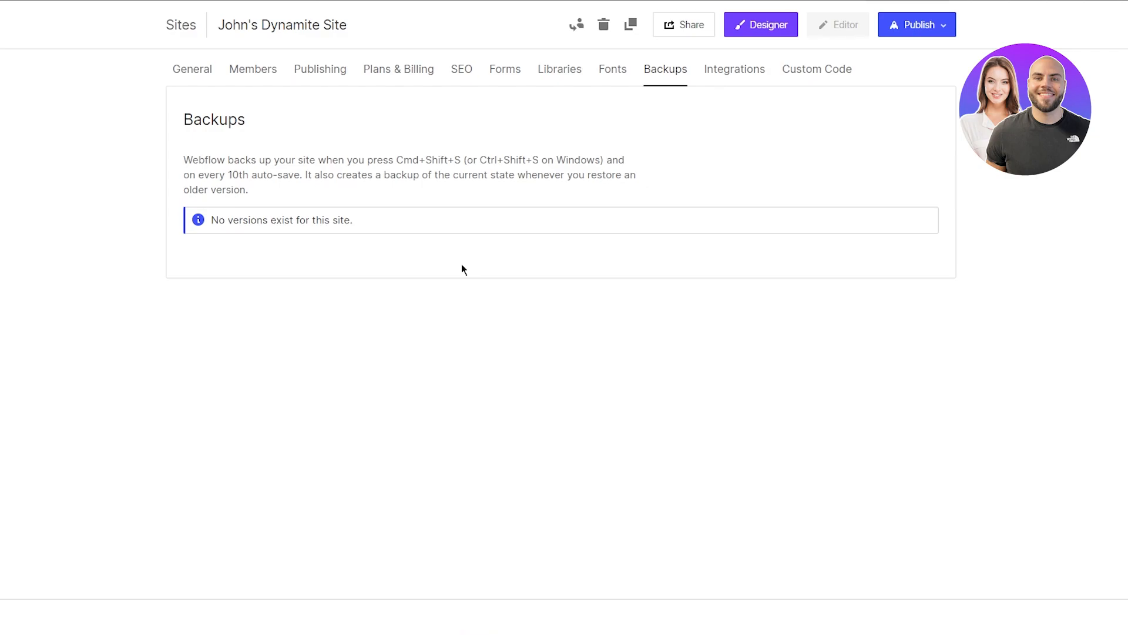
Step: Review the empty Google Analytics, Maps and Facebook Pixel fields, then go to Custom Code
{"action": "left_click", "coordinate": [725, 78]}
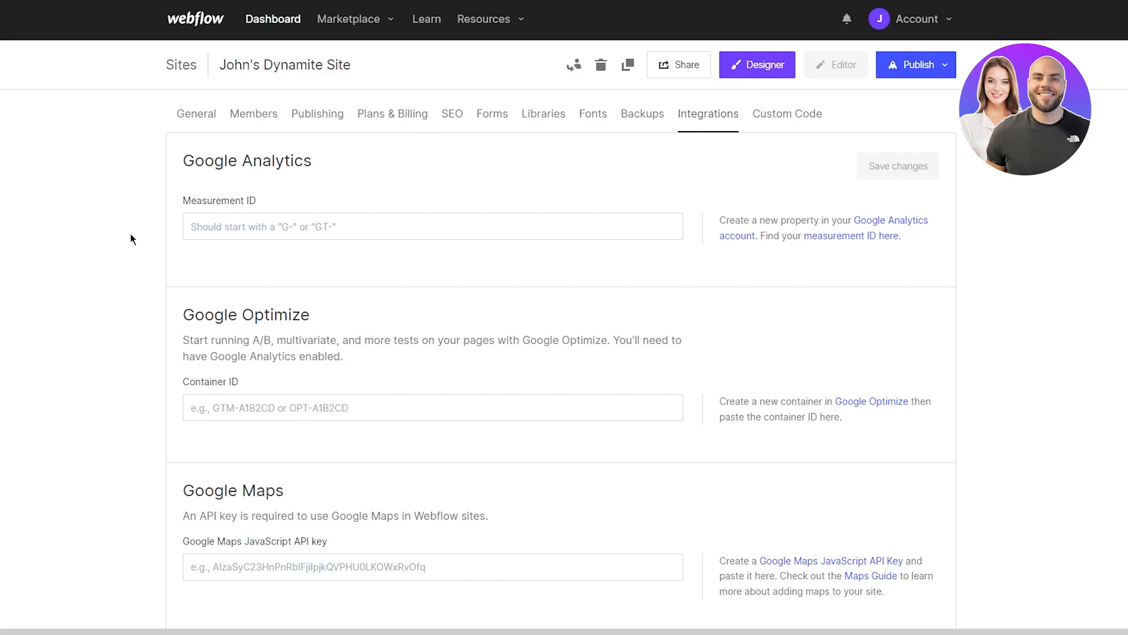
{"action": "scroll", "coordinate": [182, 255], "scroll_direction": "down", "scroll_amount": 2}
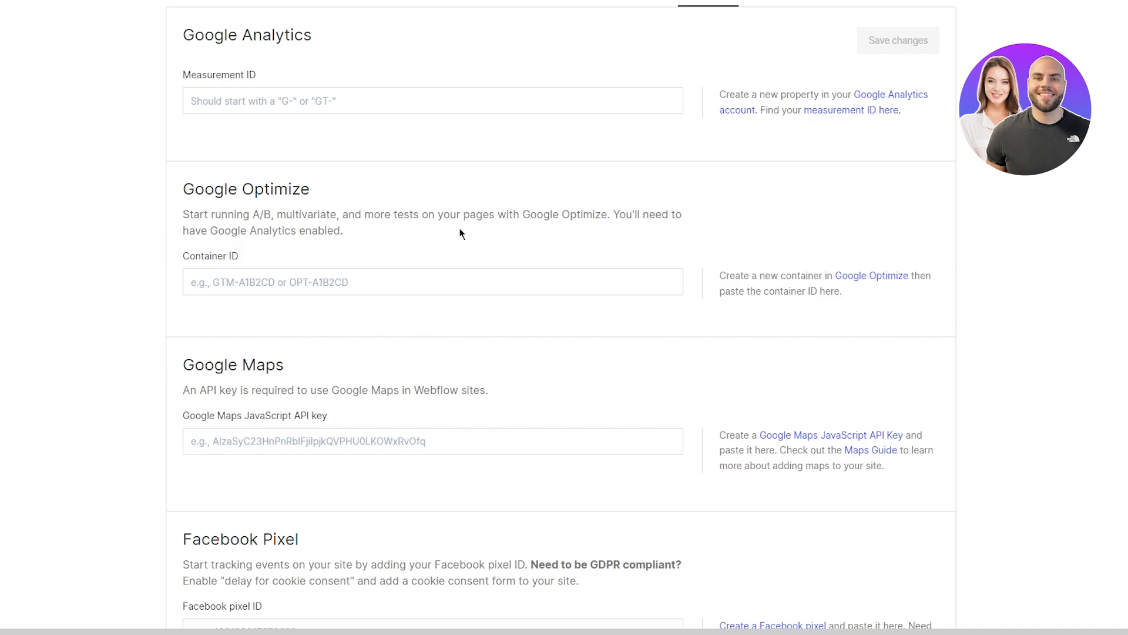
{"action": "scroll", "coordinate": [550, 244], "scroll_direction": "down", "scroll_amount": 1}
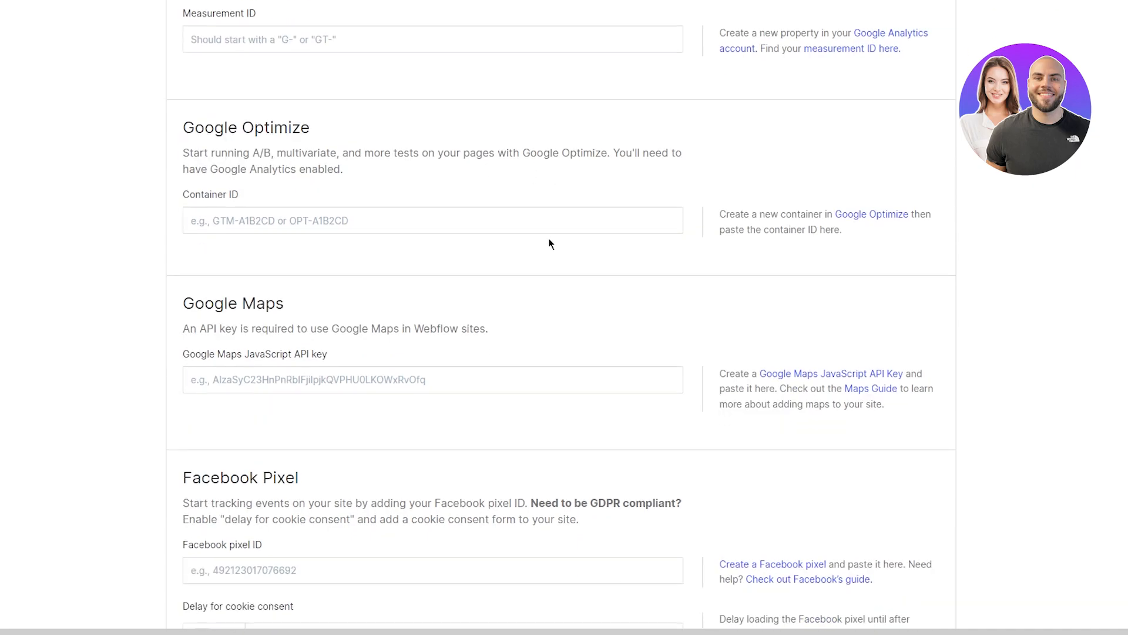
{"action": "scroll", "coordinate": [245, 238], "scroll_direction": "down", "scroll_amount": 2}
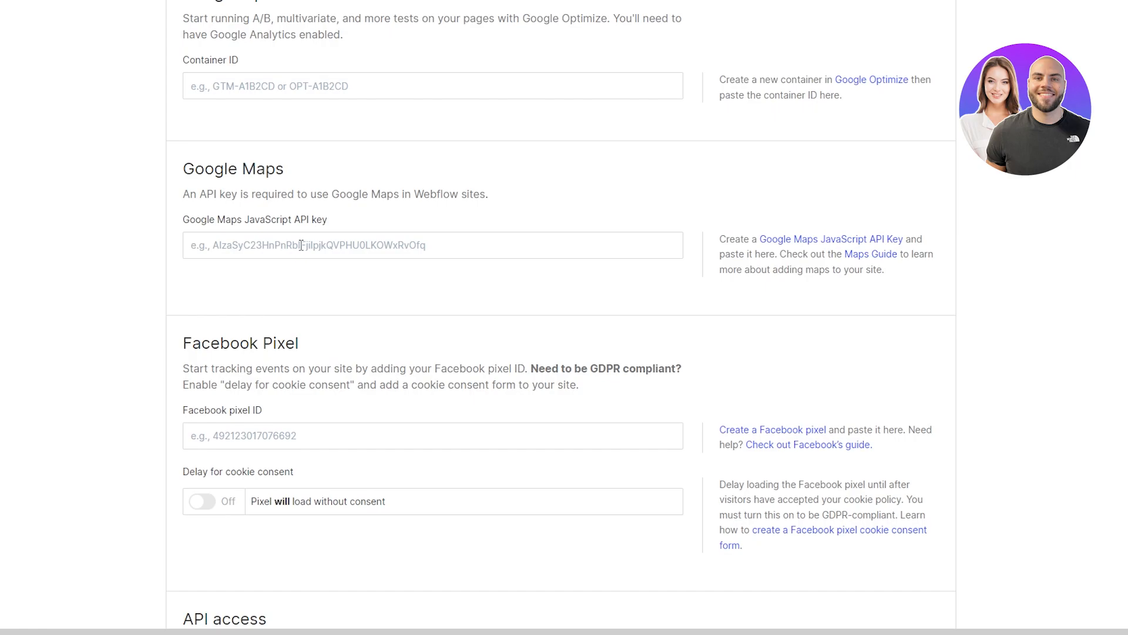
{"action": "scroll", "coordinate": [300, 245], "scroll_direction": "down", "scroll_amount": 3}
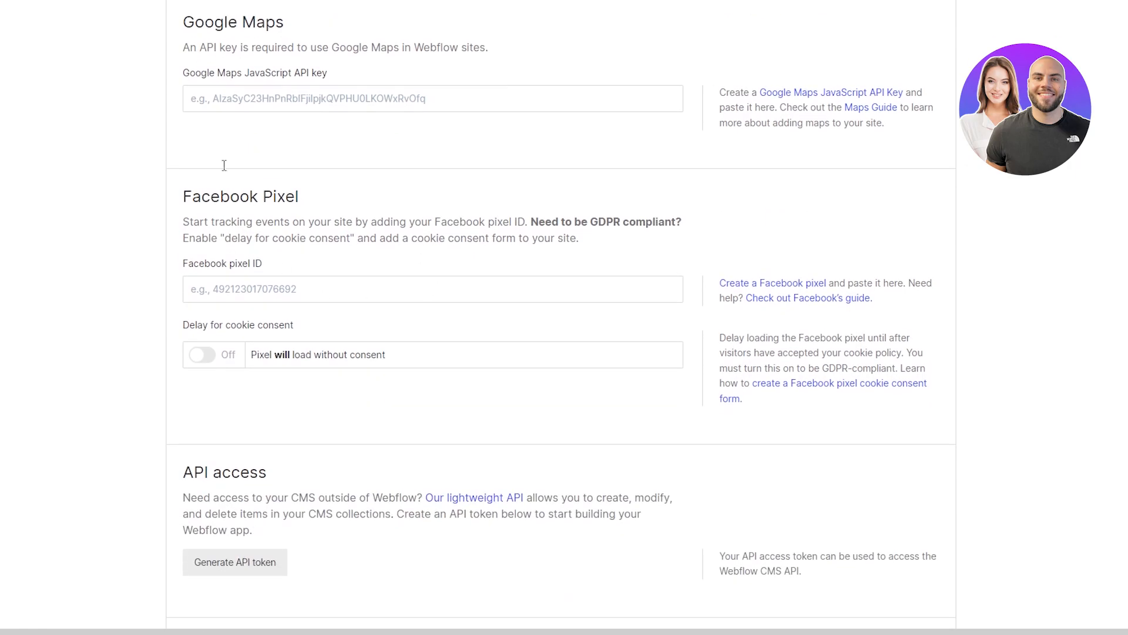
{"action": "scroll", "coordinate": [224, 194], "scroll_direction": "down", "scroll_amount": 5}
{"action": "scroll", "coordinate": [114, 176], "scroll_direction": "down", "scroll_amount": 3}
{"action": "scroll", "coordinate": [114, 176], "scroll_direction": "up", "scroll_amount": 15}
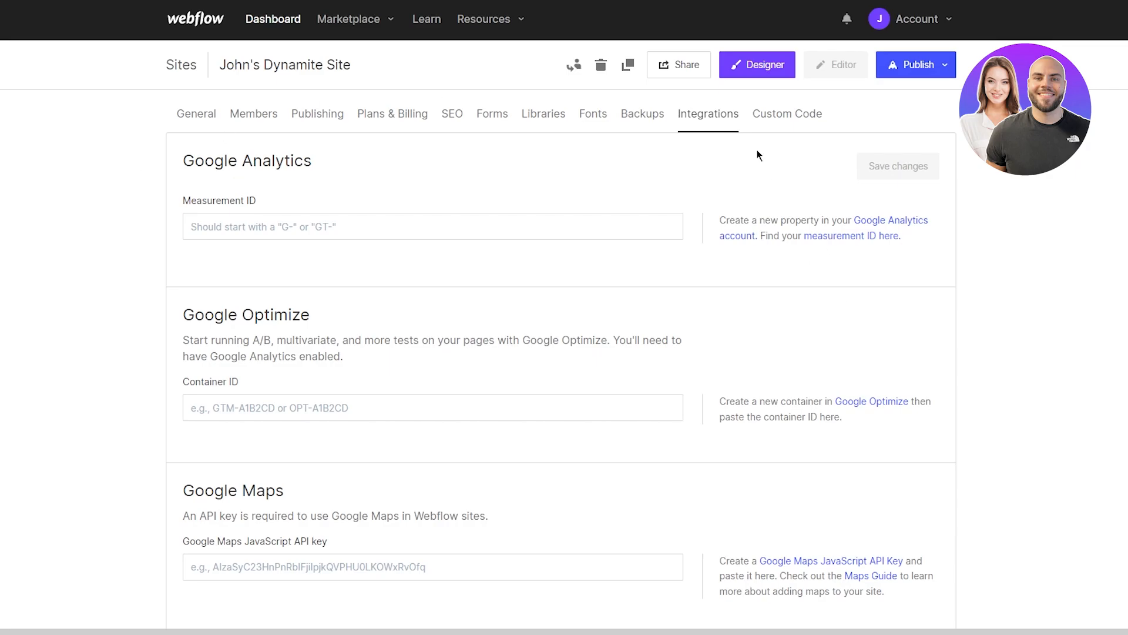
{"action": "left_click", "coordinate": [780, 123]}
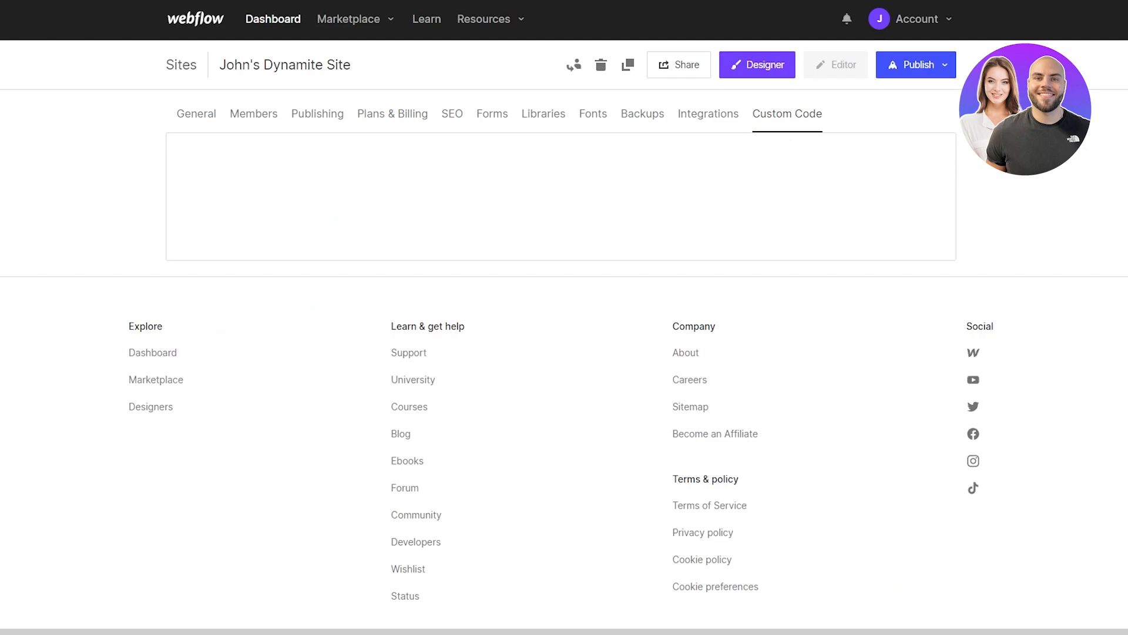